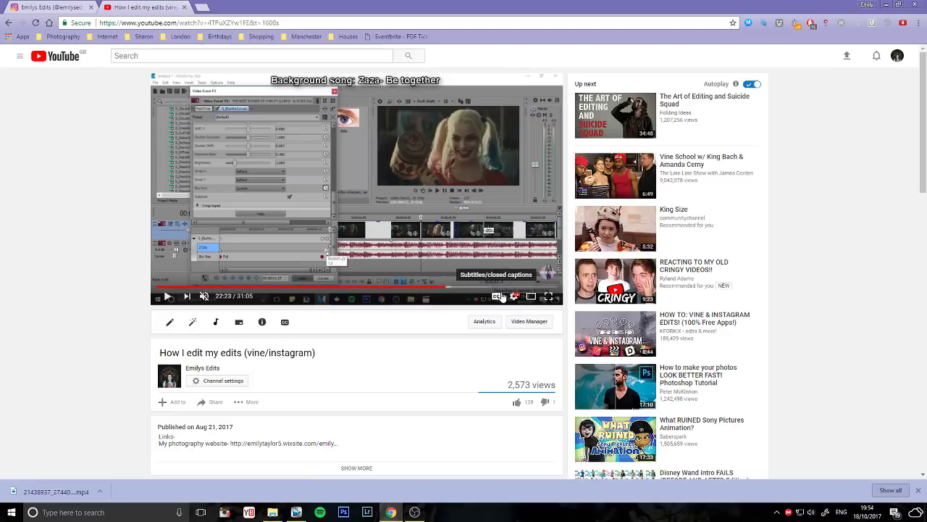
Step: Skip ahead to about 29:27 in the paused YouTube video about making the edits
mouse_move(418, 507)
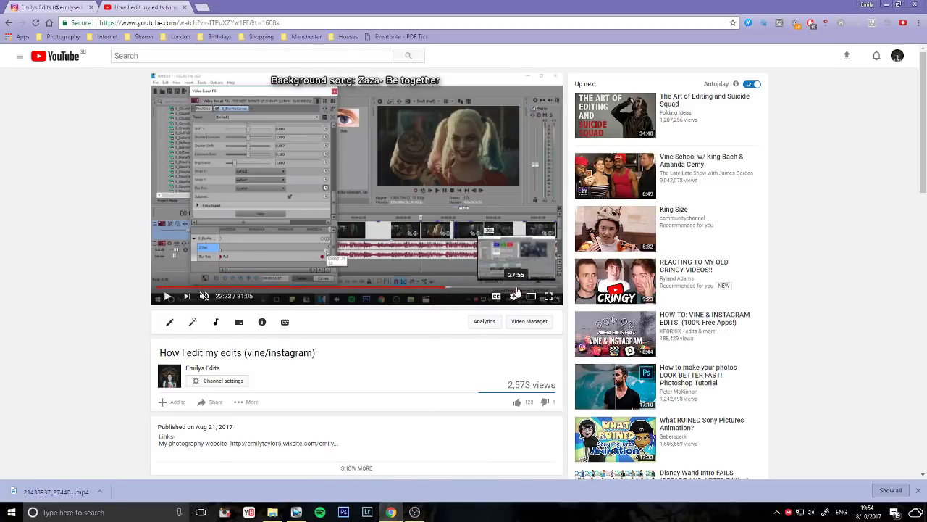
click(536, 288)
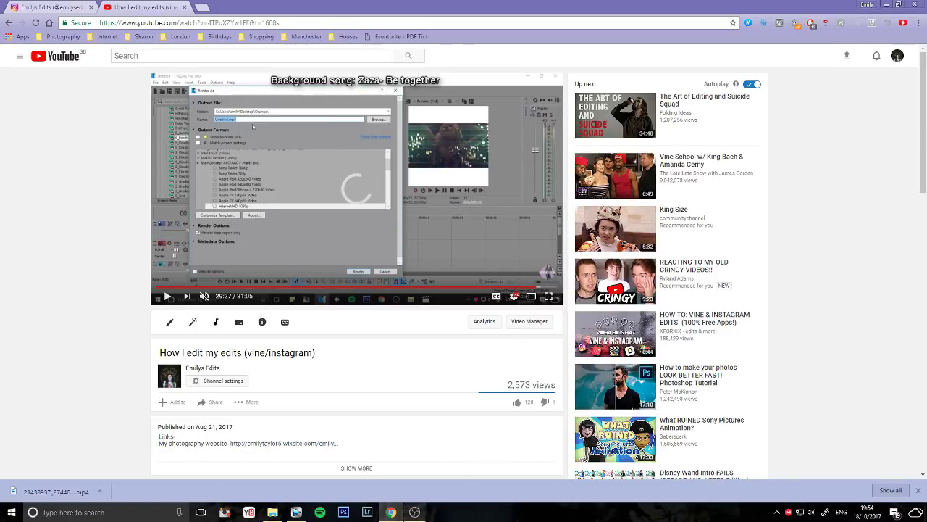
Step: Switch to Vegas Pro and look over the finished sequence of clips and its audio on the timeline
click(296, 512)
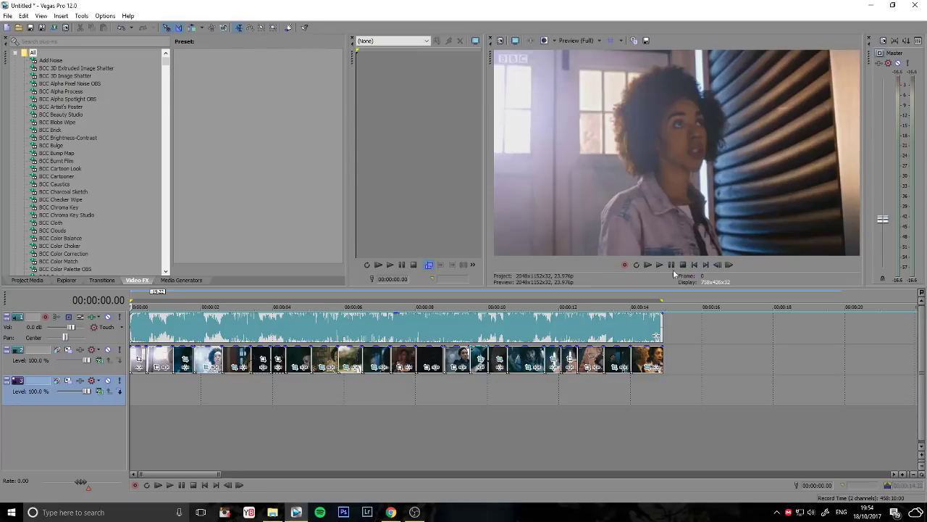
click(231, 322)
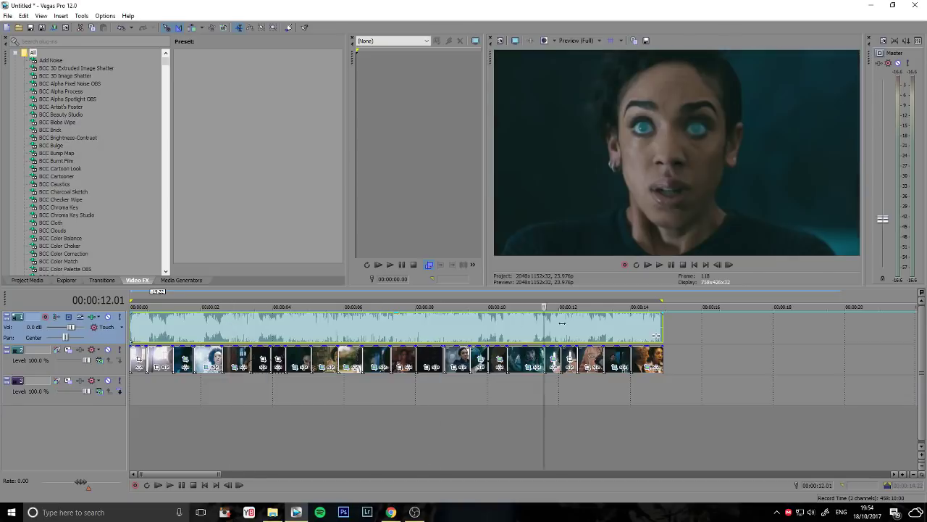
click(593, 321)
click(593, 323)
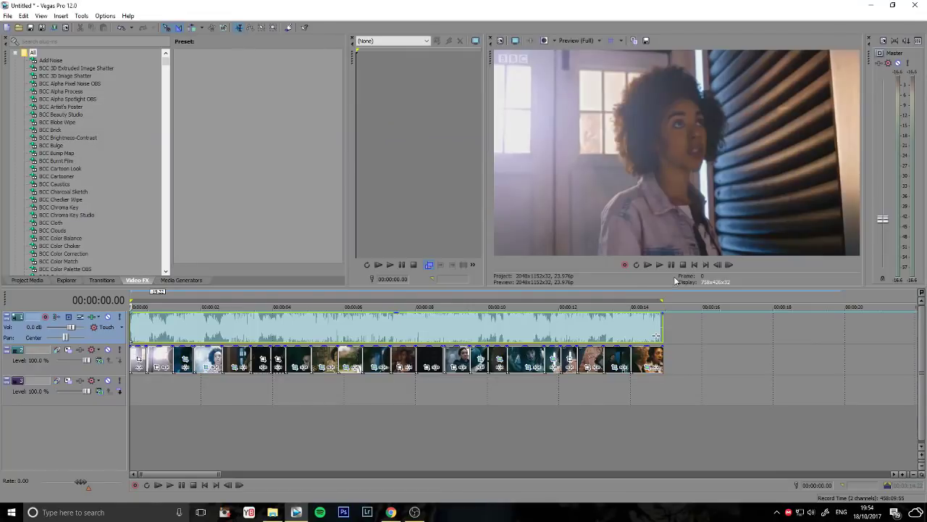
scroll(643, 361, up, 2)
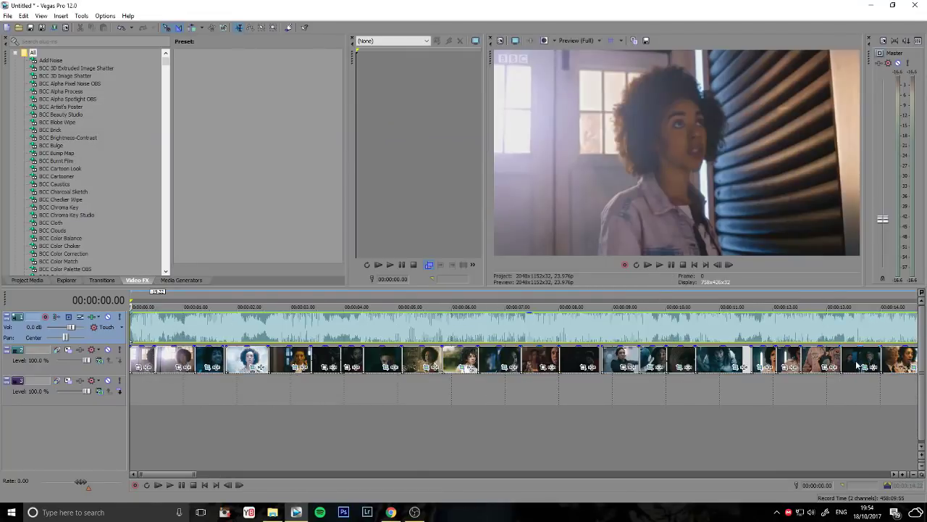
scroll(833, 361, down, 2)
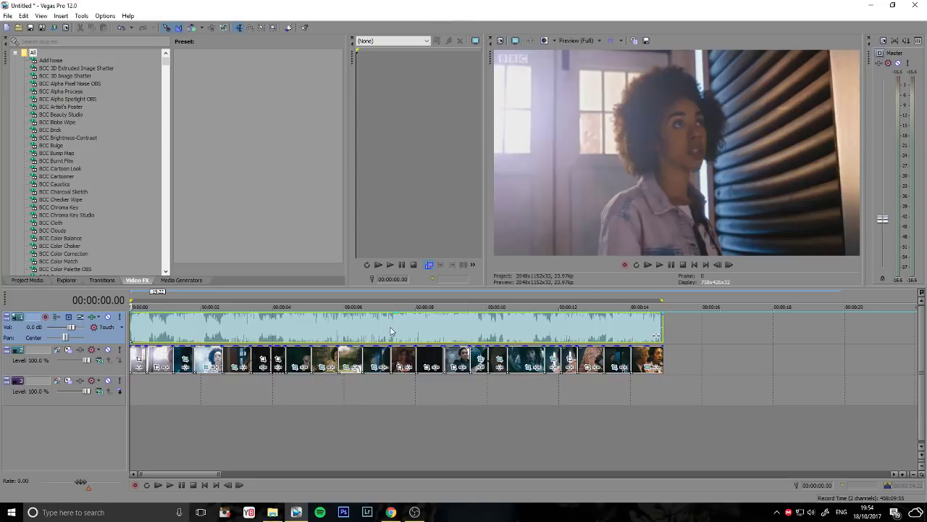
scroll(443, 420, down, 3)
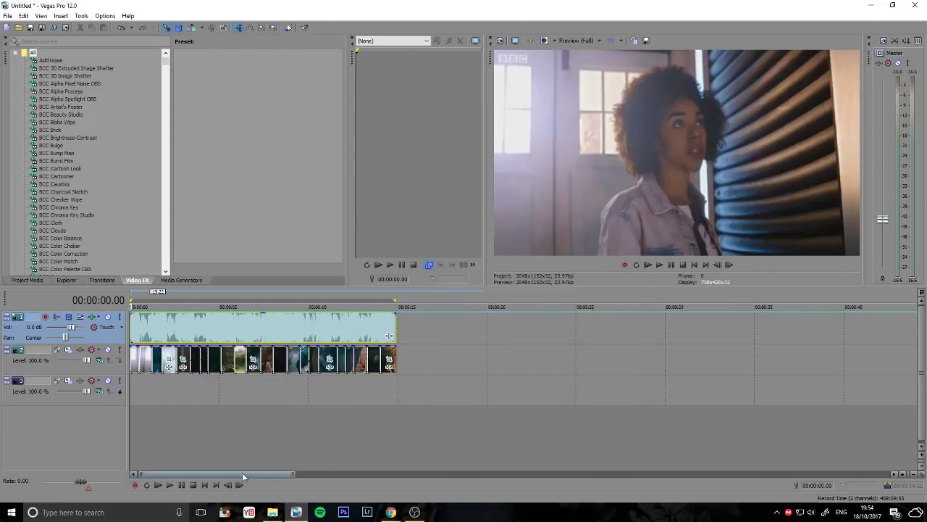
drag(242, 473, 275, 475)
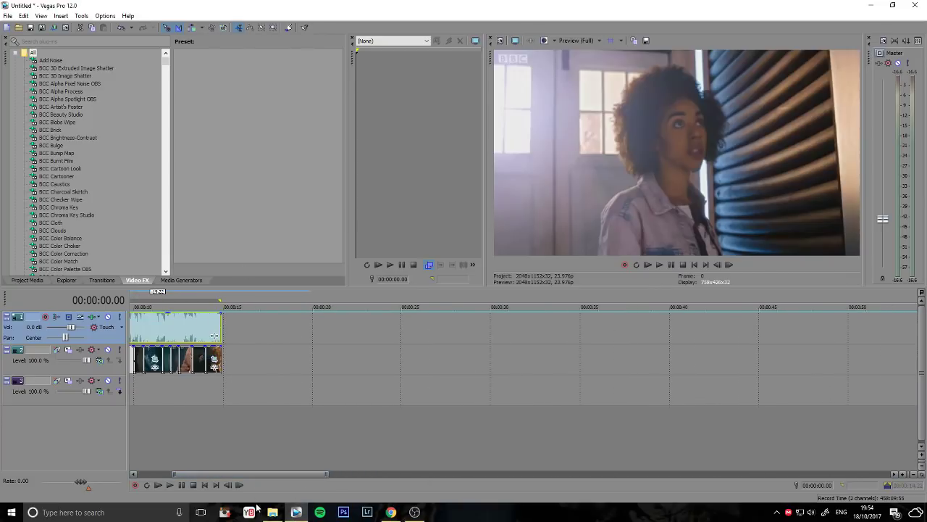
click(272, 511)
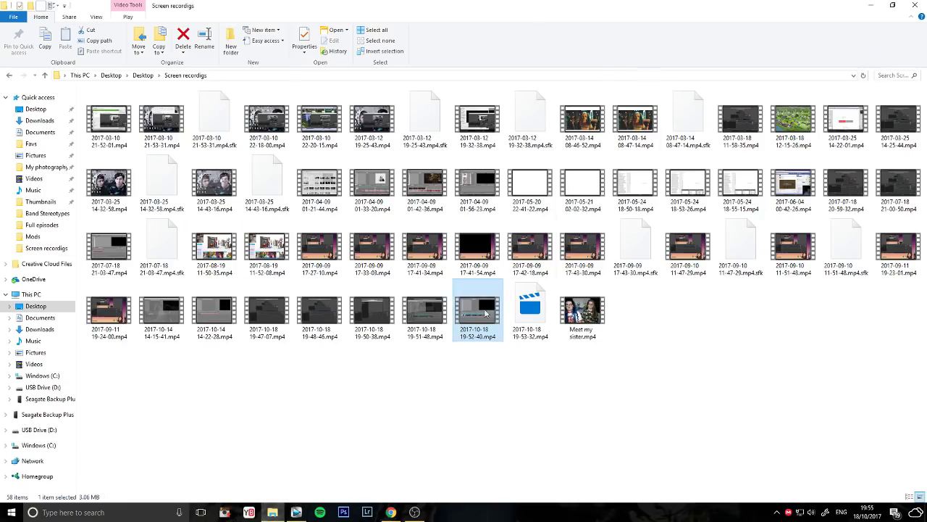
drag(479, 316, 315, 373)
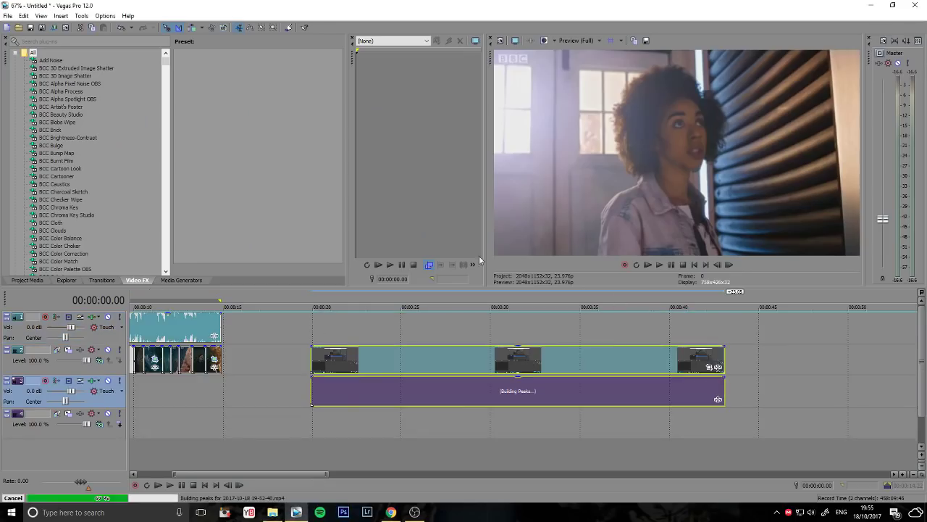
Step: Extend the screen recording's start slightly earlier, and trim its start at 00:00:21.20
click(345, 364)
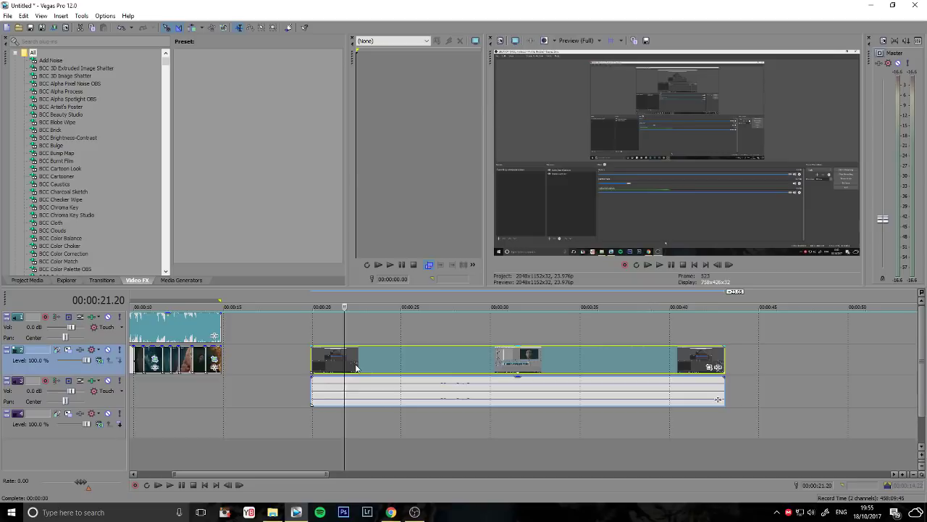
mouse_move(311, 366)
mouse_down()
mouse_move(355, 364)
mouse_move(297, 365)
mouse_up()
right_click(354, 365)
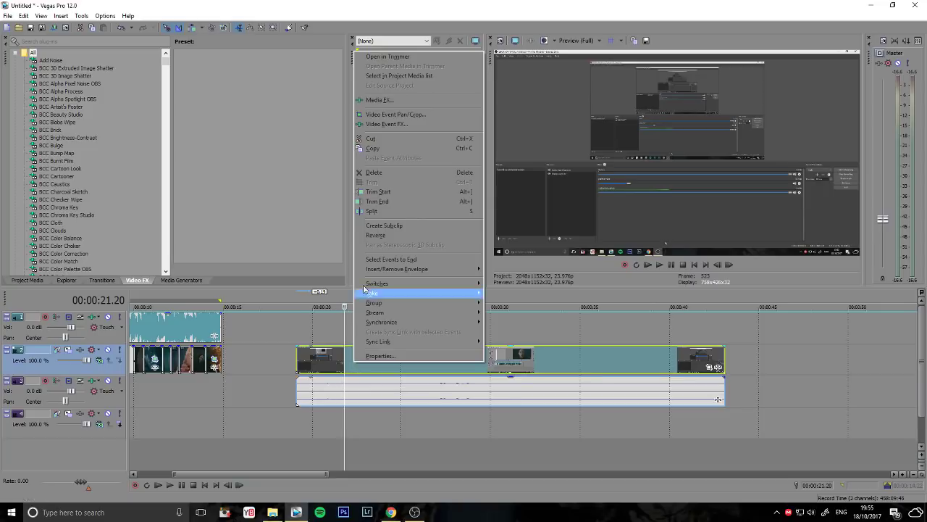
click(385, 203)
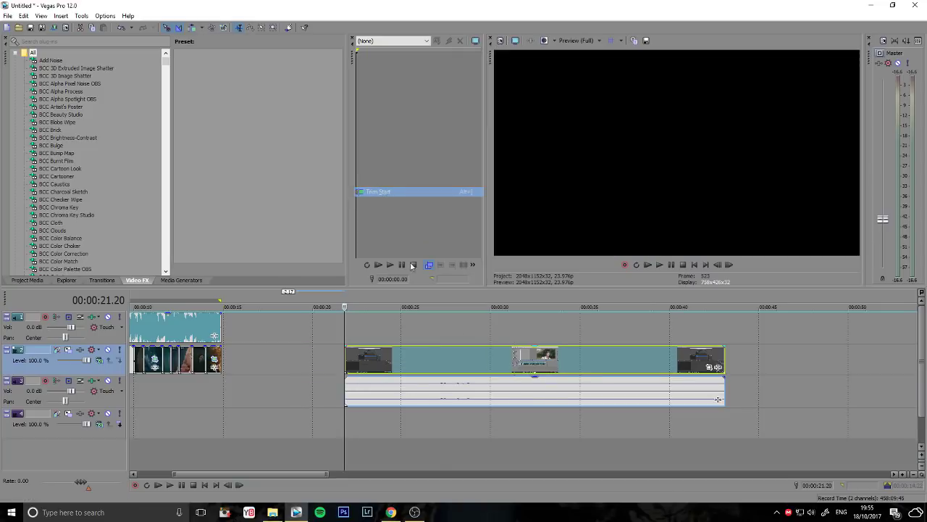
Step: Trim the end of the screen recording at 00:00:31.18
click(522, 294)
right_click(547, 366)
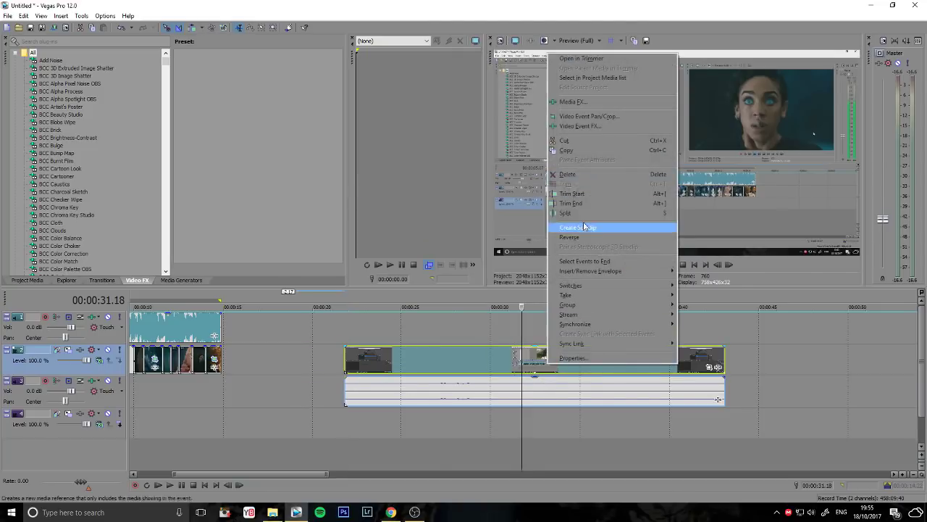
click(586, 203)
Step: Scrub through the trimmed screen recording and delete it from the timeline
click(451, 368)
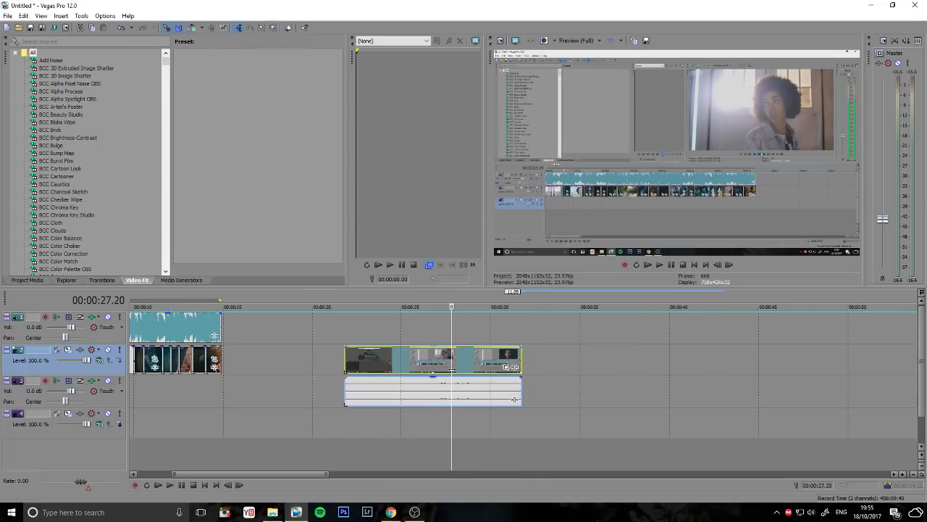
drag(451, 370, 427, 375)
right_click(462, 365)
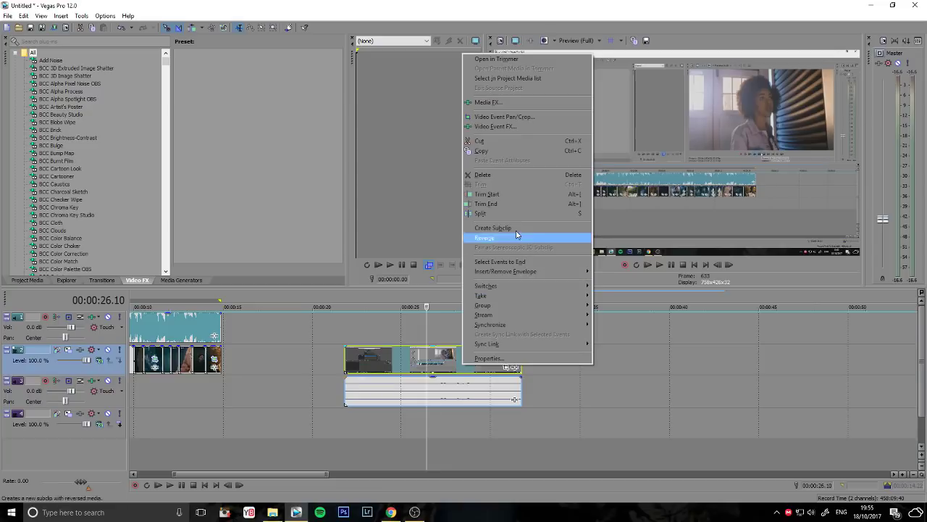
click(497, 177)
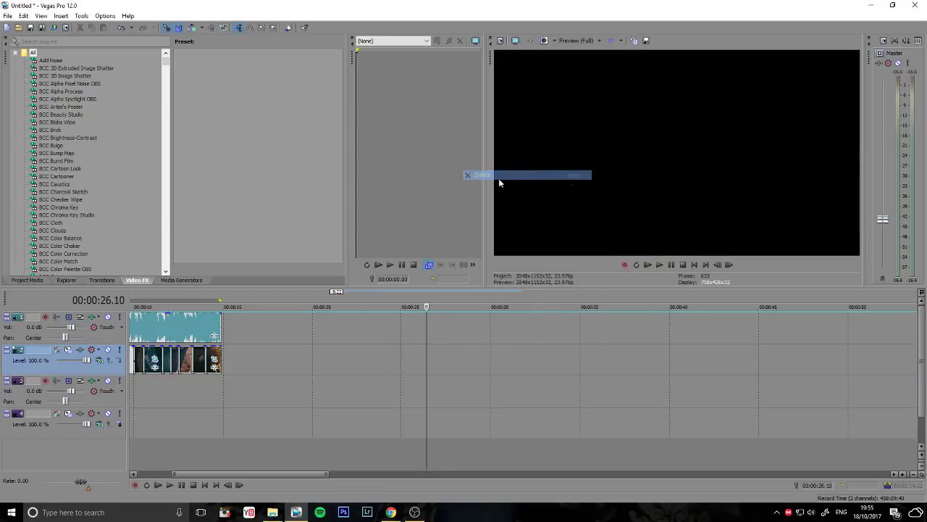
Step: Return to the start of the project and look through the available video effects, including the BCC and S_ plug-ins
click(693, 267)
scroll(624, 320, up, 5)
scroll(602, 371, up, 1)
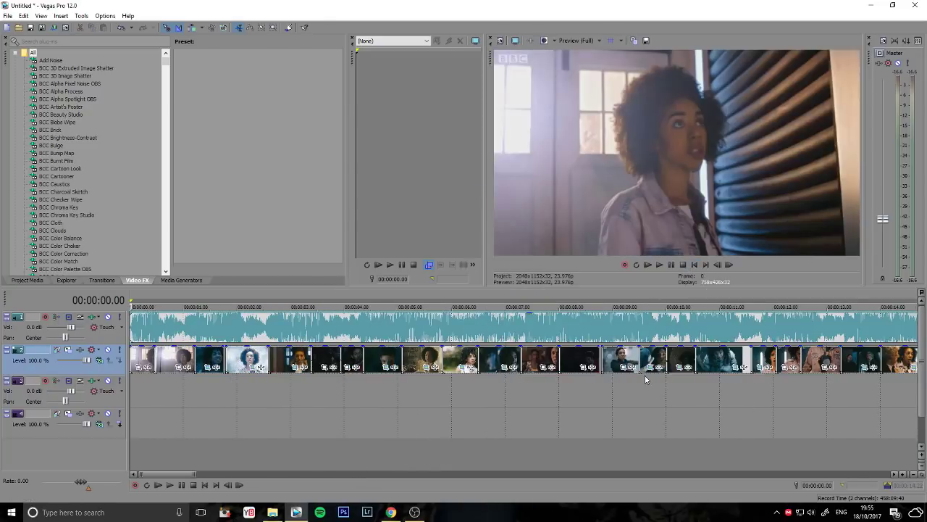
scroll(647, 379, down, 1)
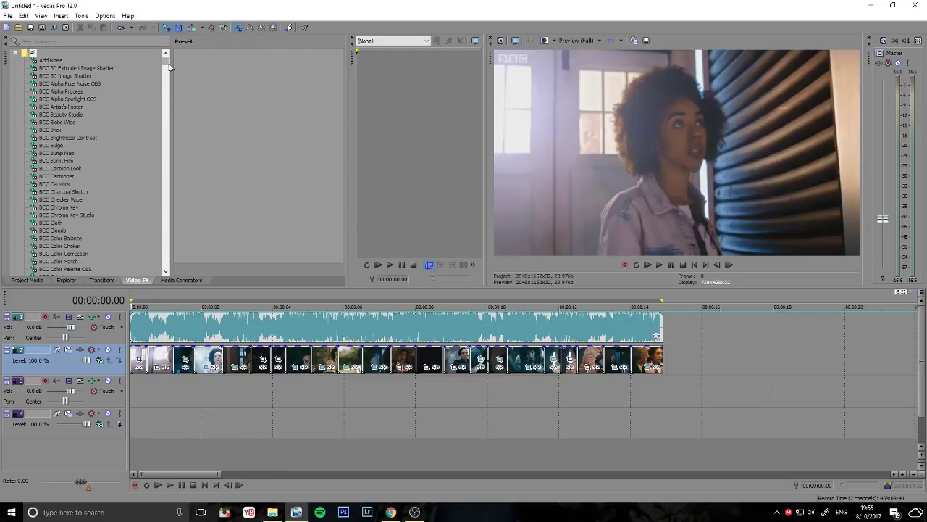
drag(168, 66, 166, 200)
scroll(37, 143, up, 1)
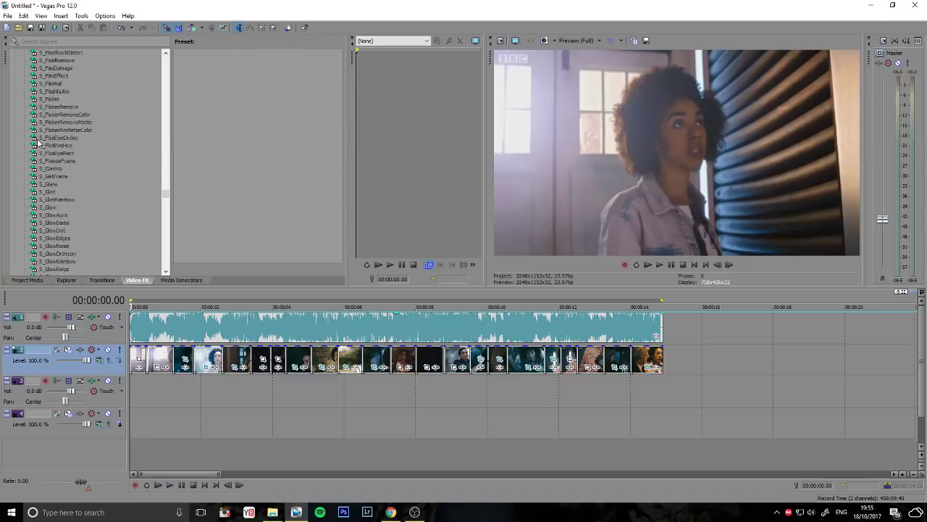
drag(165, 196, 168, 62)
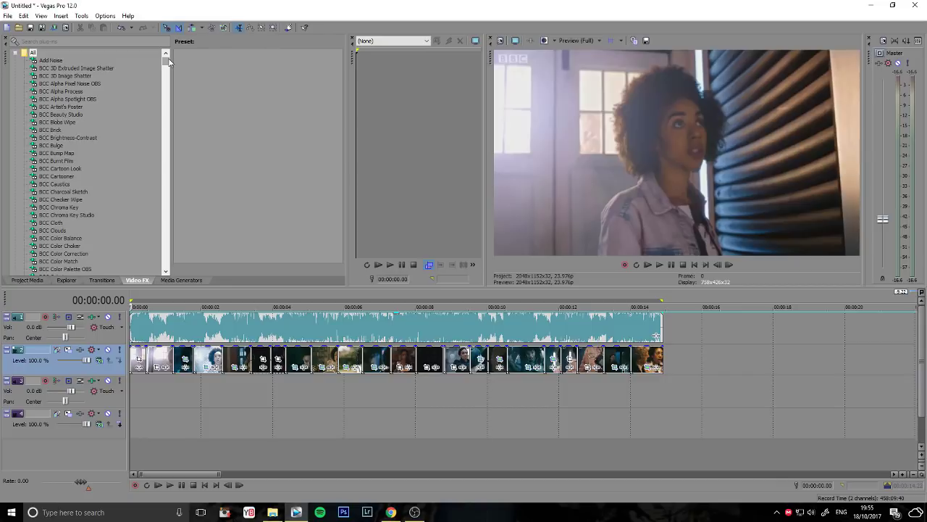
mouse_move(168, 62)
mouse_down()
mouse_move(166, 97)
mouse_move(165, 68)
mouse_up()
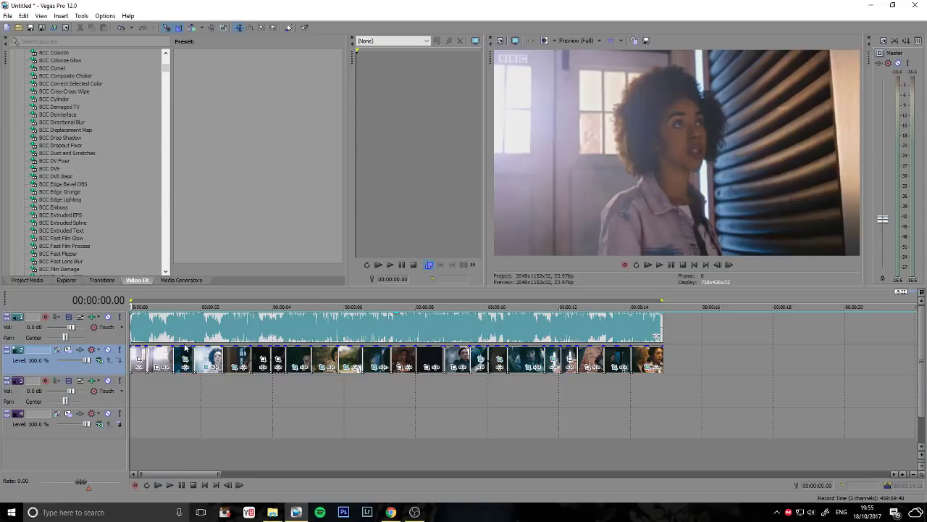
Step: Crop the first clip with Pan/Crop to about 1,003 × 564 around the woman, cutting the BBC logo out of the frame
scroll(263, 415, up, 2)
click(144, 356)
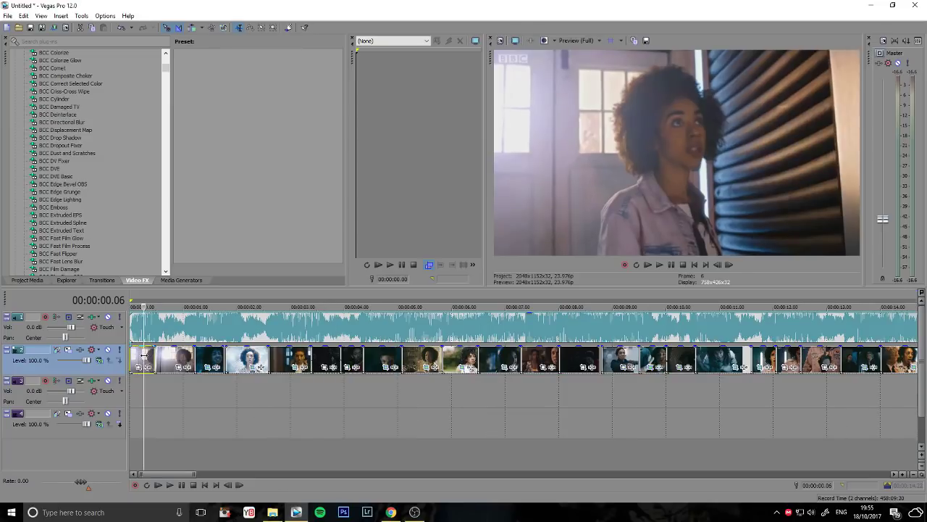
drag(144, 357, 121, 360)
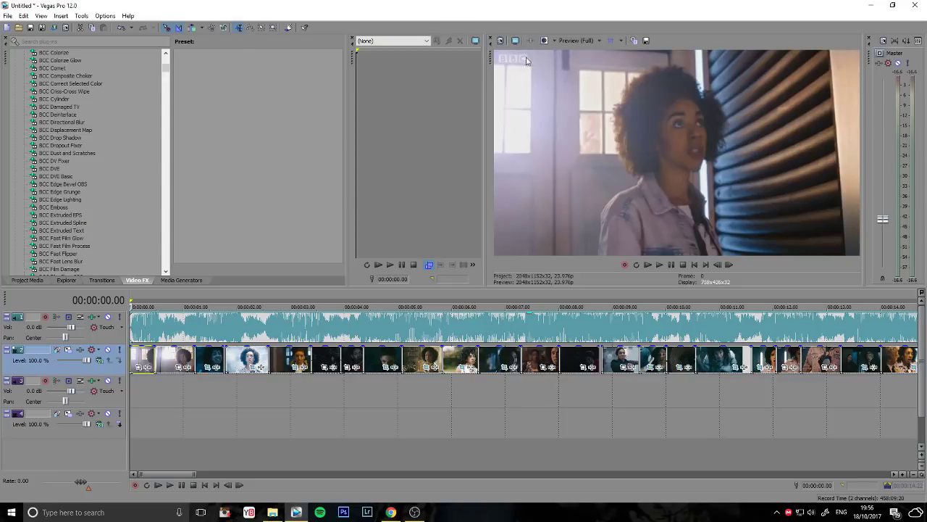
click(141, 368)
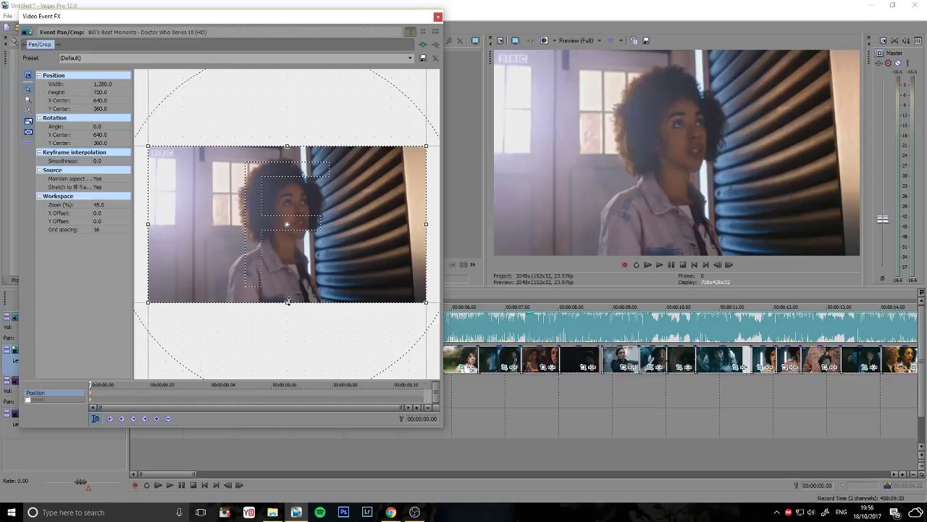
drag(288, 301, 290, 289)
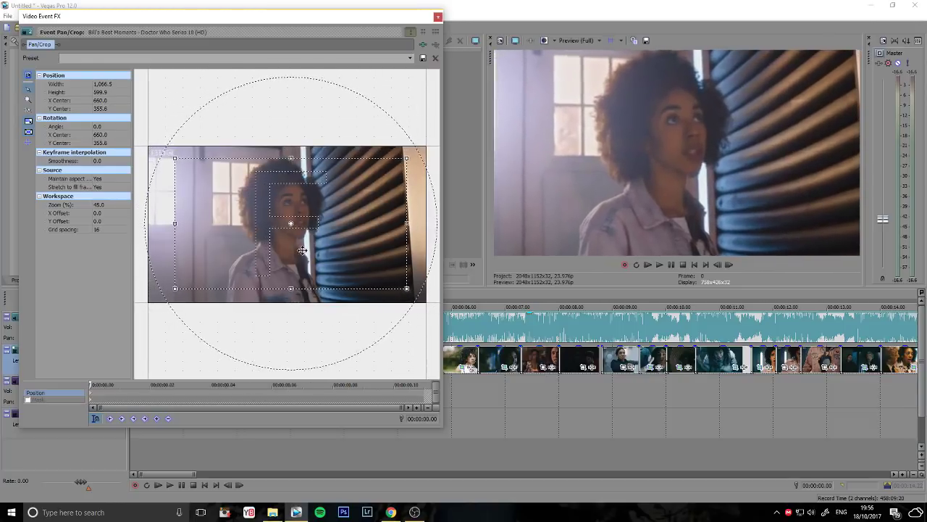
drag(302, 250, 300, 247)
drag(288, 278, 288, 273)
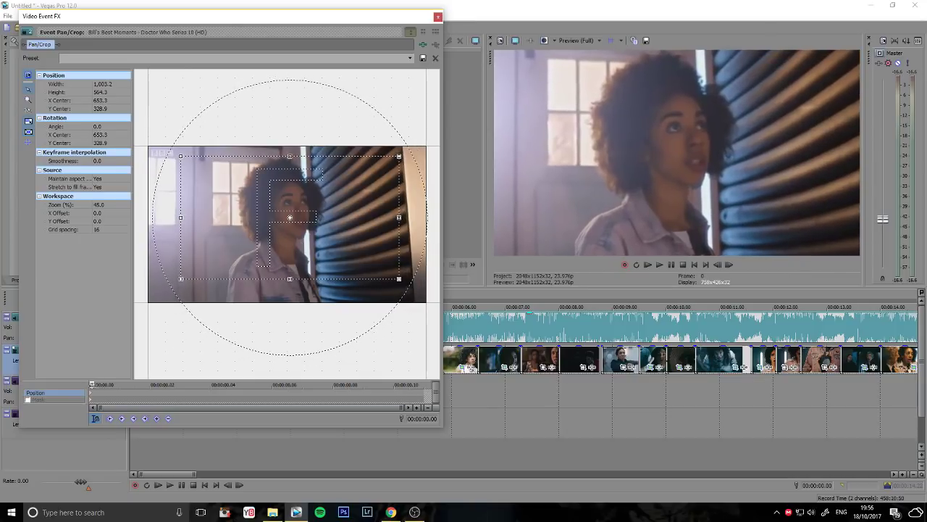
Step: Add position keyframes near frames 9 and 10, shrinking the crop to about 355 × 200 around the face at frame 10
click(377, 385)
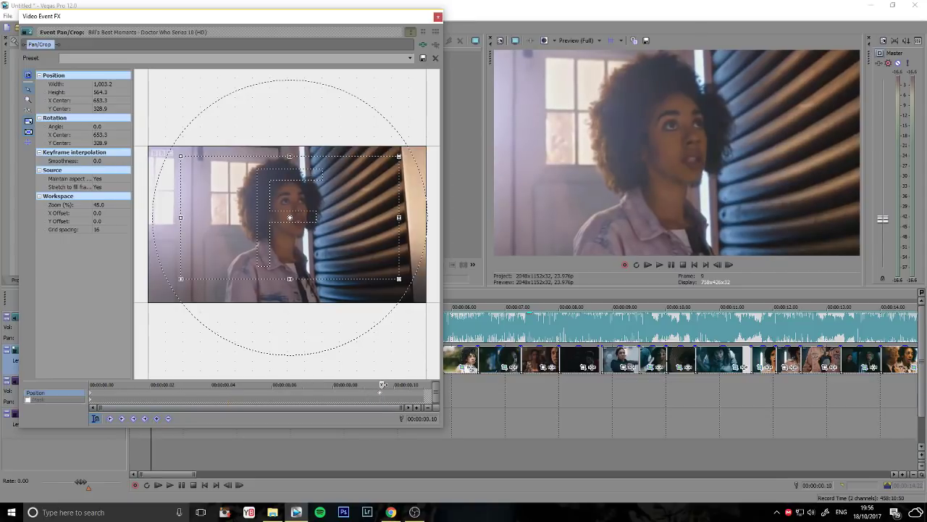
click(393, 385)
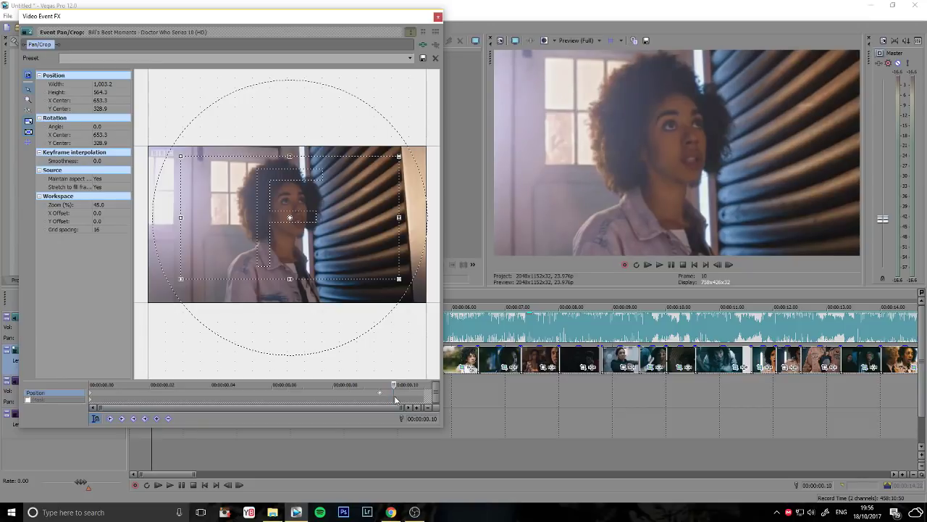
drag(288, 278, 289, 231)
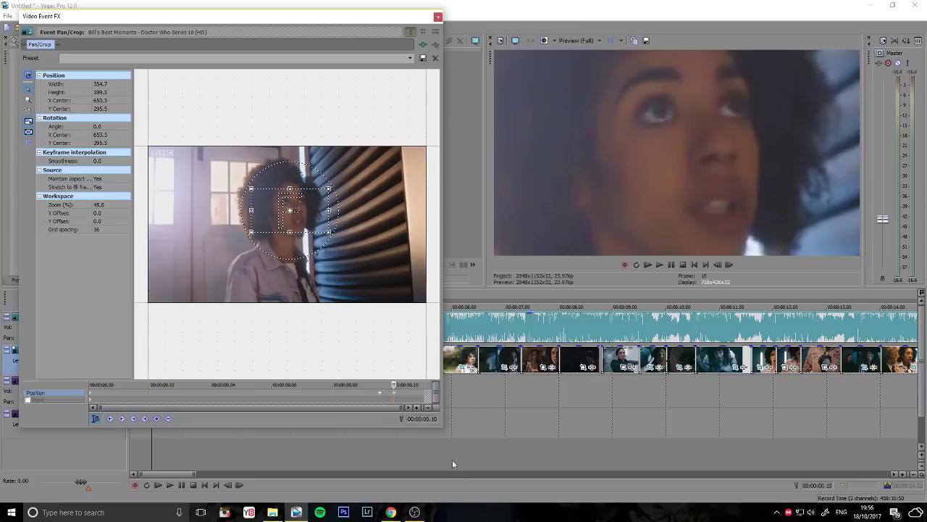
Step: Slightly tighten the crop at the keyframe near frame 9, play the zoom from the start, and close the Pan/Crop window
click(379, 396)
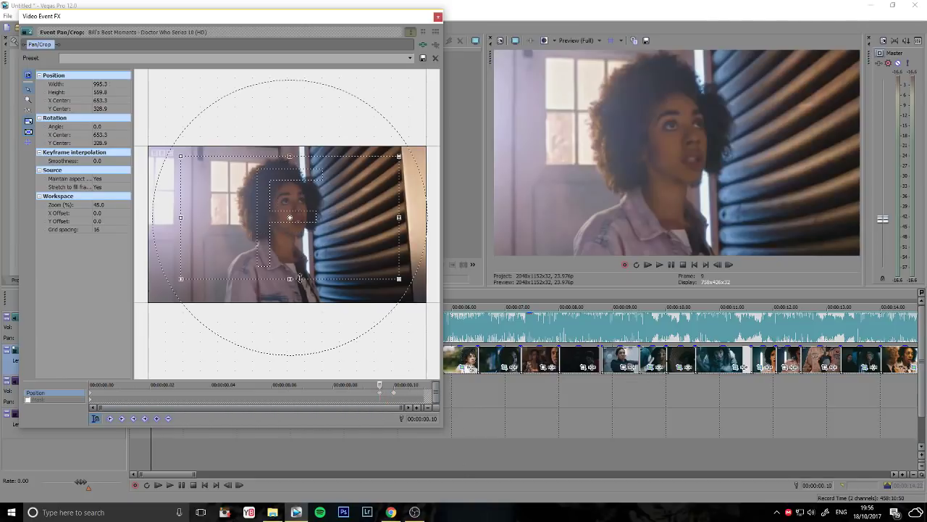
drag(299, 278, 299, 272)
click(649, 264)
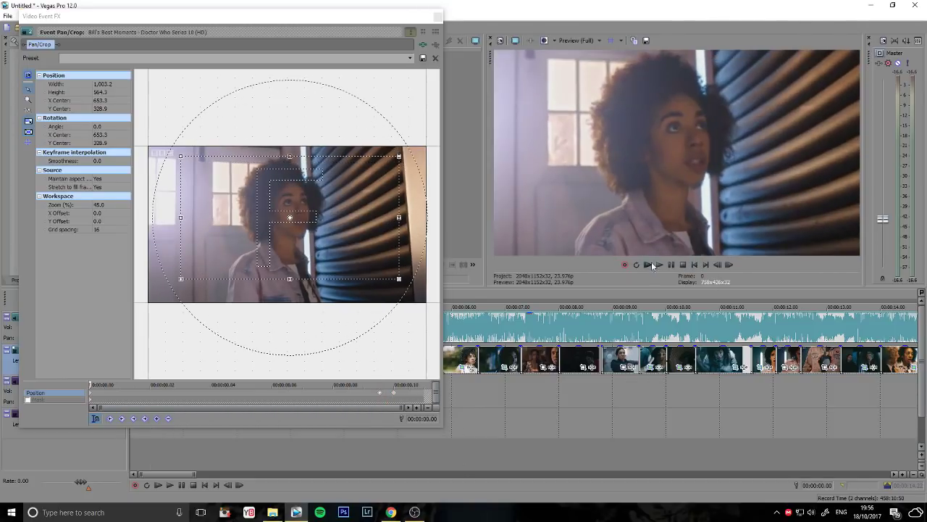
click(673, 264)
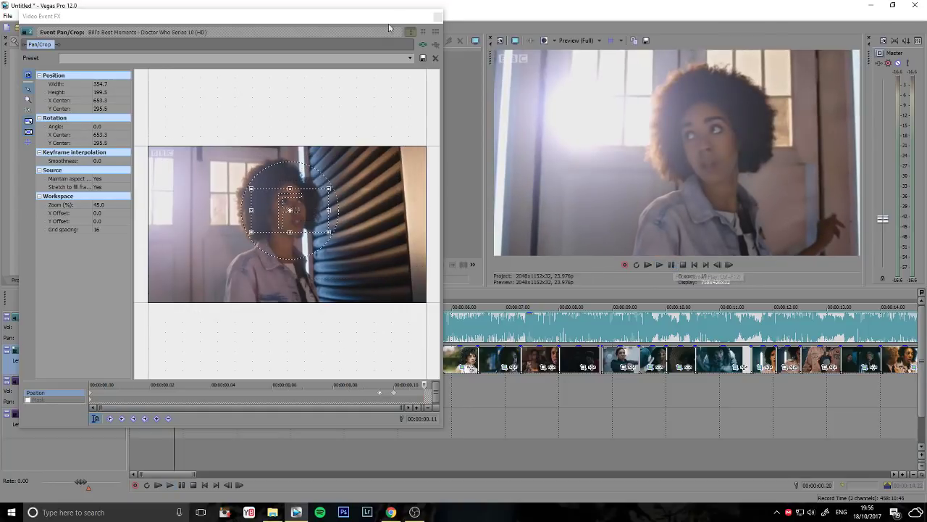
click(438, 16)
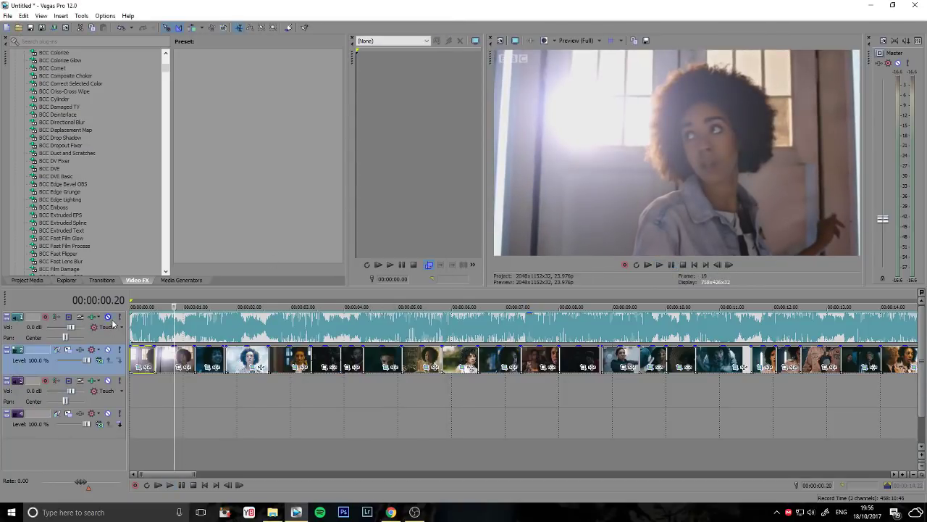
Step: Mute the music track and play the opening clips from the start of the project
click(108, 317)
click(694, 264)
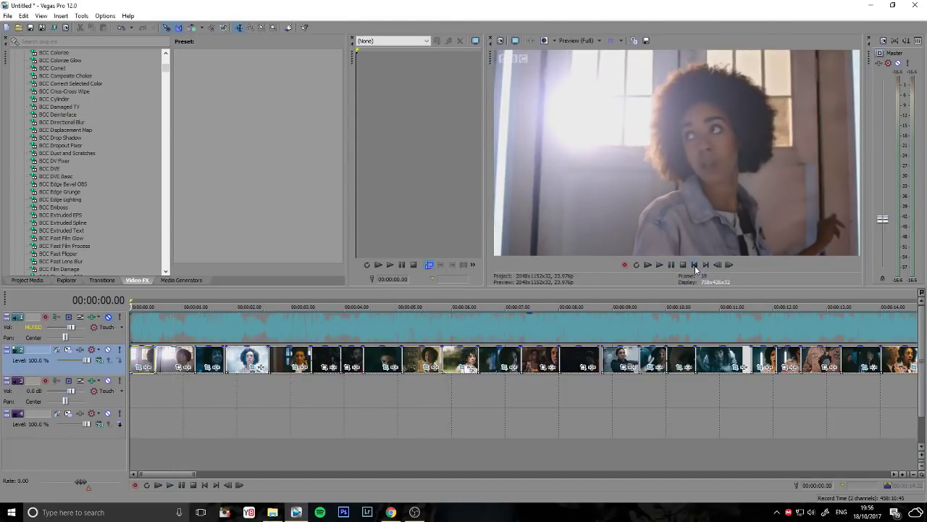
click(673, 264)
click(673, 265)
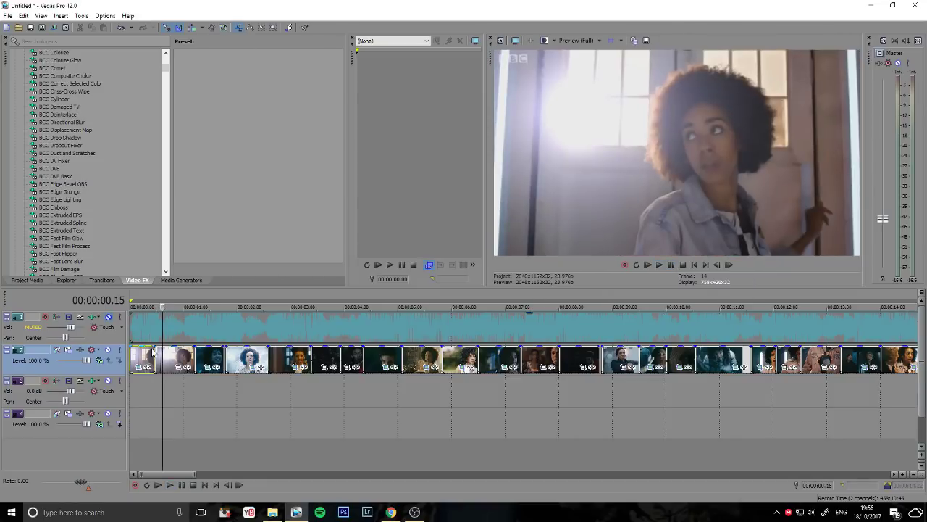
Step: Review the first clip's Pan/Crop keyframes from the start through frame 10 and close the window
click(136, 368)
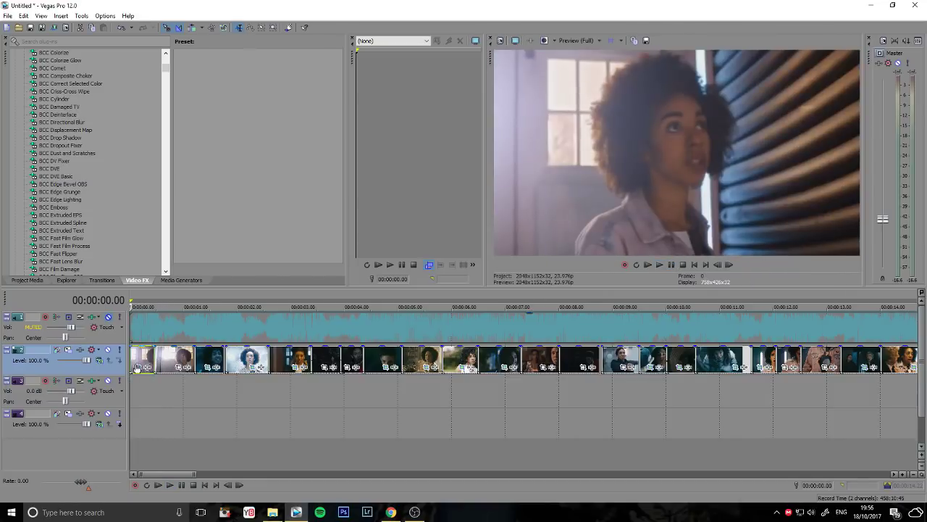
click(138, 368)
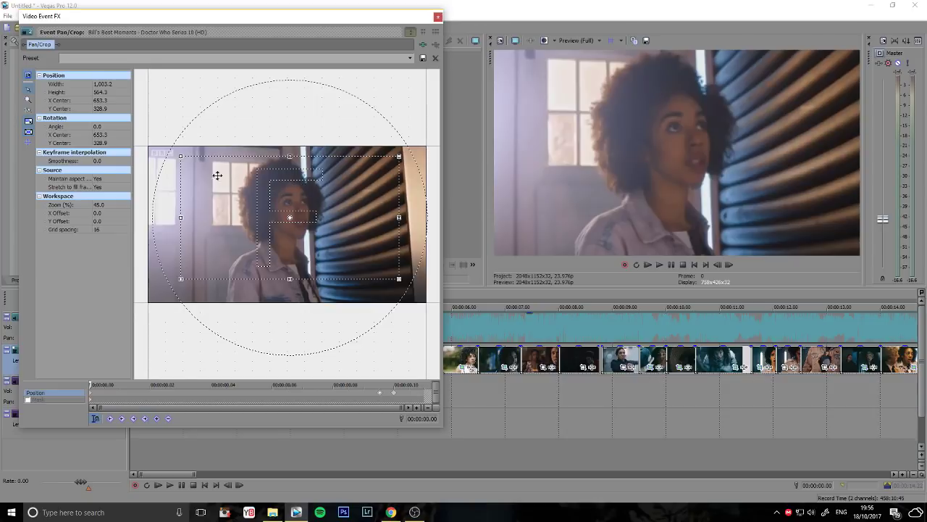
drag(92, 386, 395, 385)
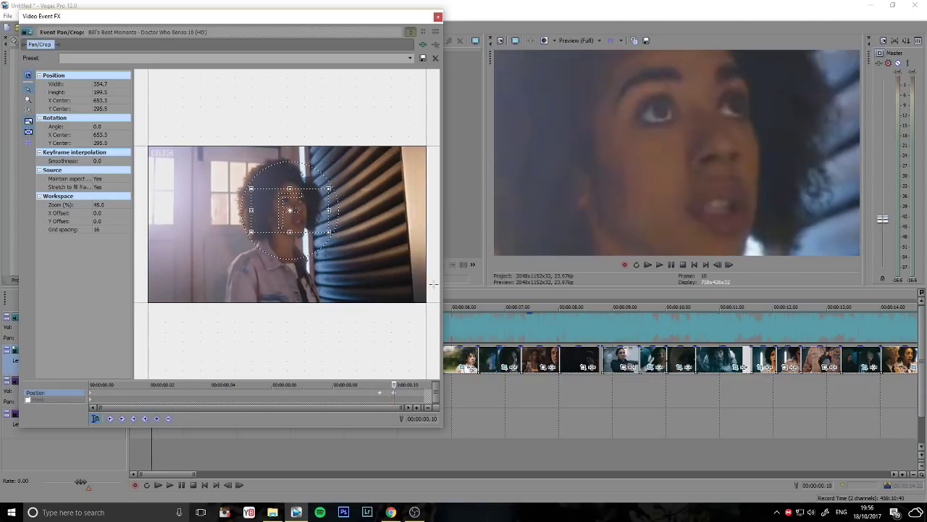
click(437, 17)
Step: Crop the start of the second clip with Pan/Crop to about 347 × 195 around the woman's face
click(154, 306)
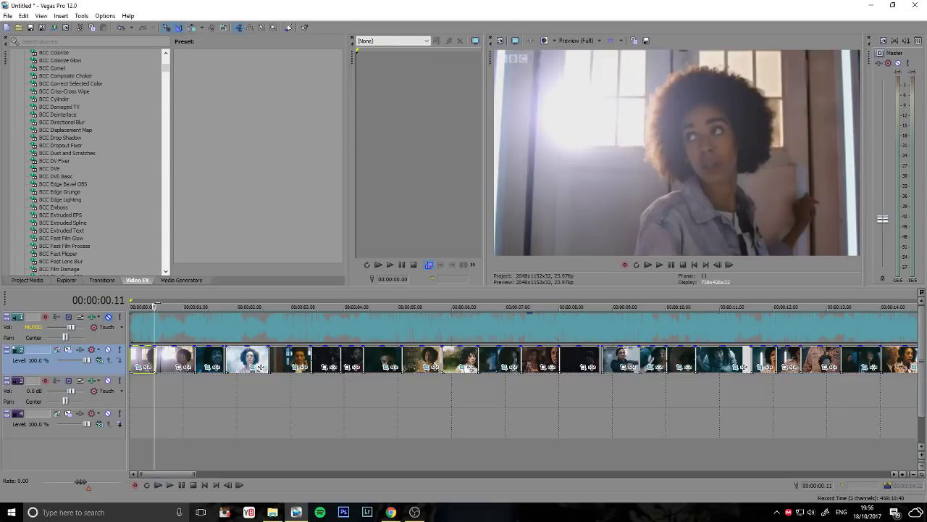
click(186, 368)
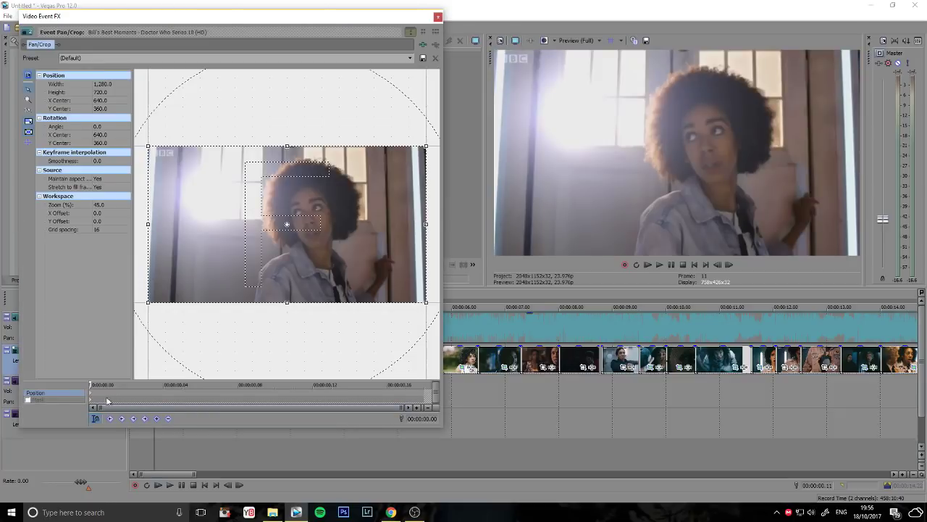
drag(300, 305, 331, 229)
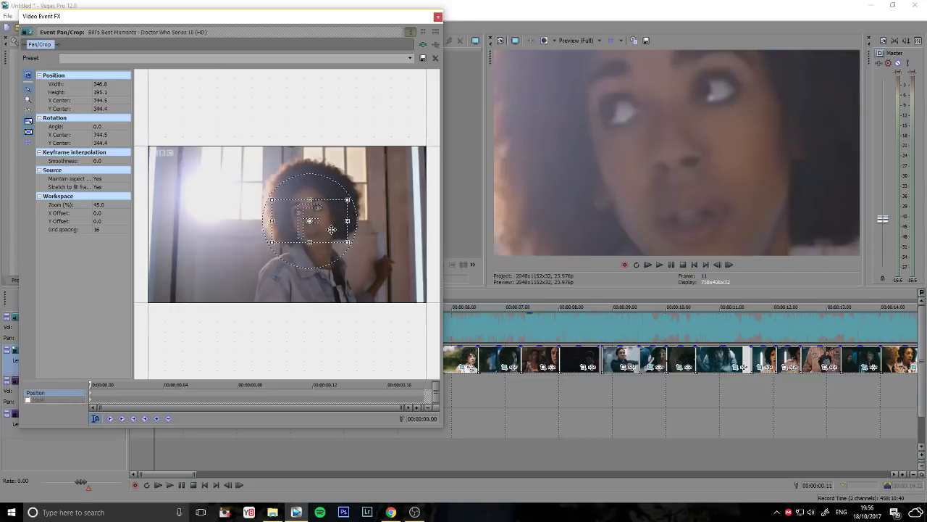
Step: Add a position keyframe at frame 2 of the second clip, enlarging the crop to about 964 × 542
click(724, 263)
click(725, 263)
click(724, 263)
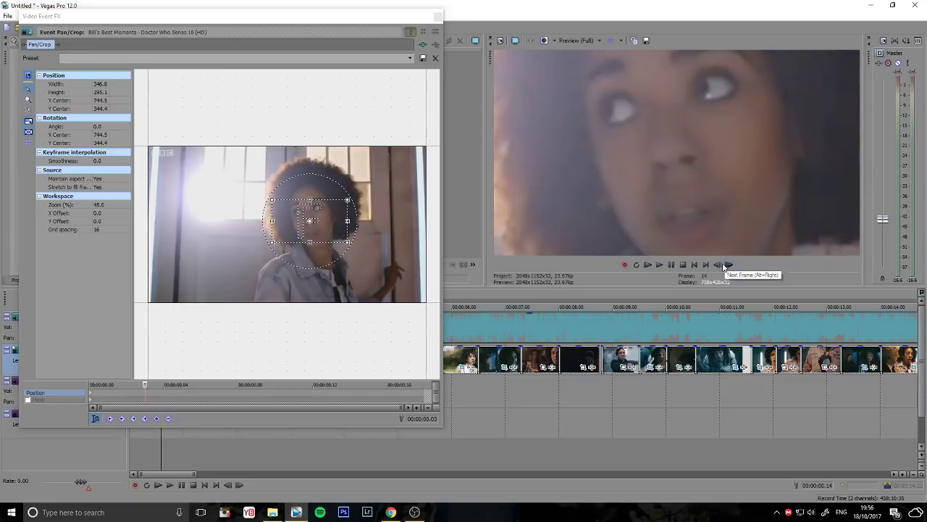
click(717, 264)
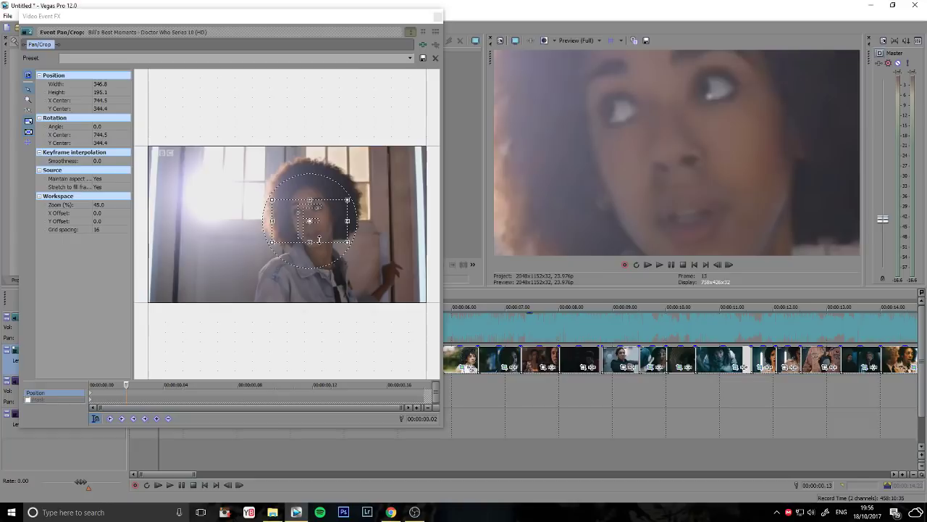
drag(318, 240, 319, 277)
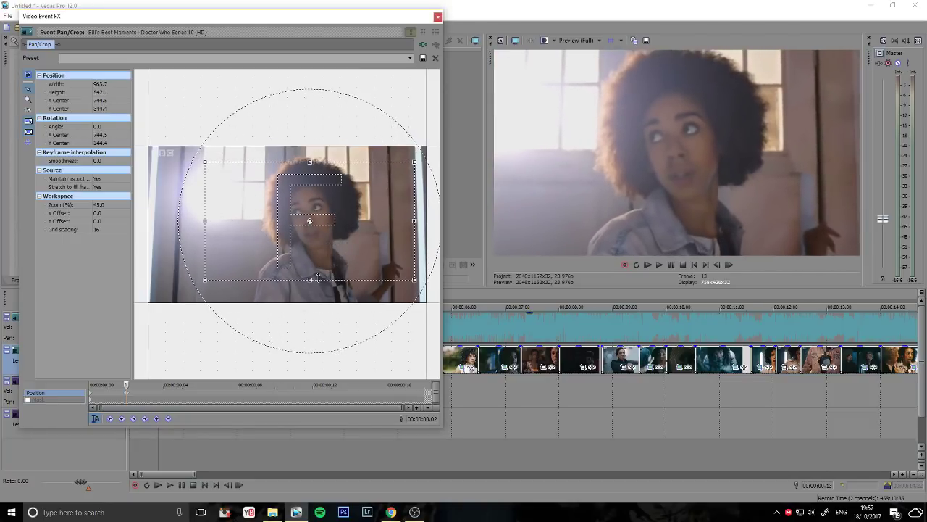
Step: Add a position keyframe at frame 18 of the second clip with a crop of about 1,043 × 587, and close Pan/Crop
drag(127, 385, 425, 385)
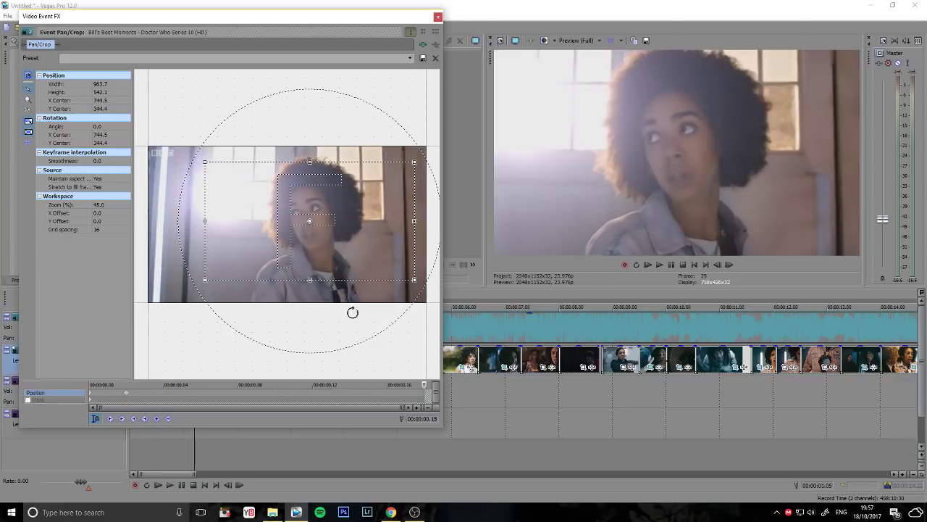
drag(337, 279, 337, 283)
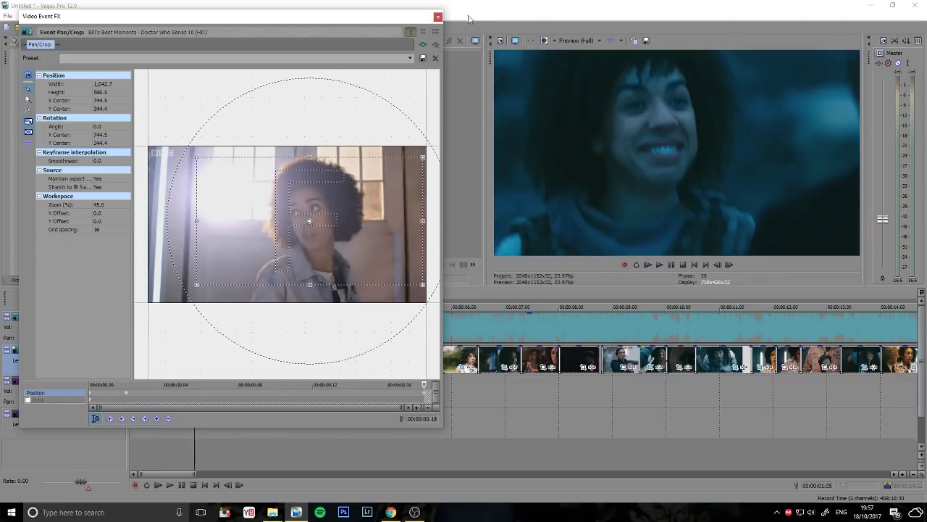
click(437, 16)
Step: Play the first two clips from the start and examine the zoom transition between them frame by frame
click(682, 265)
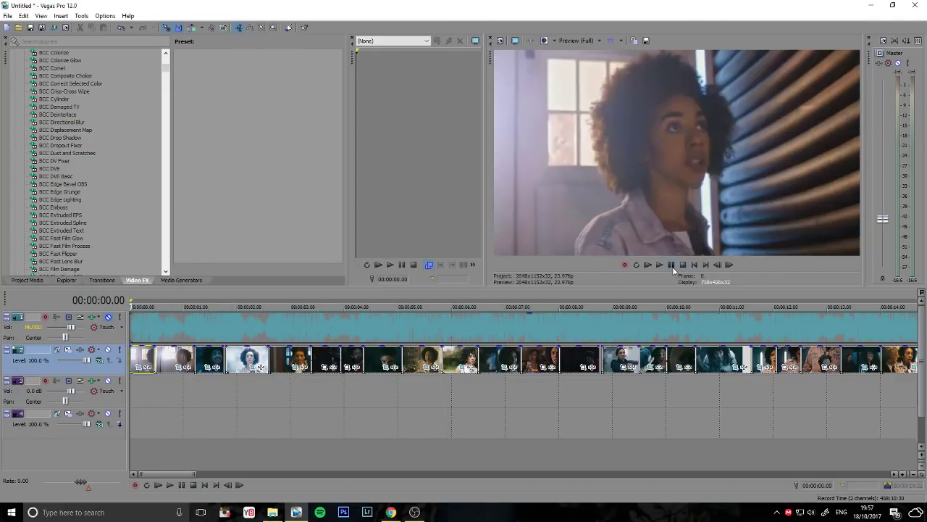
click(672, 267)
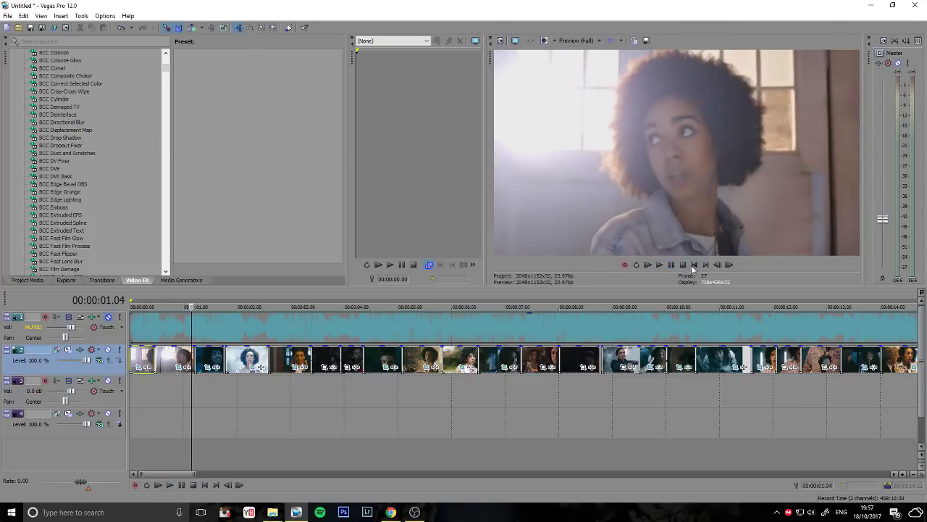
click(693, 265)
mouse_move(130, 399)
mouse_down()
mouse_move(183, 395)
mouse_move(130, 398)
mouse_up()
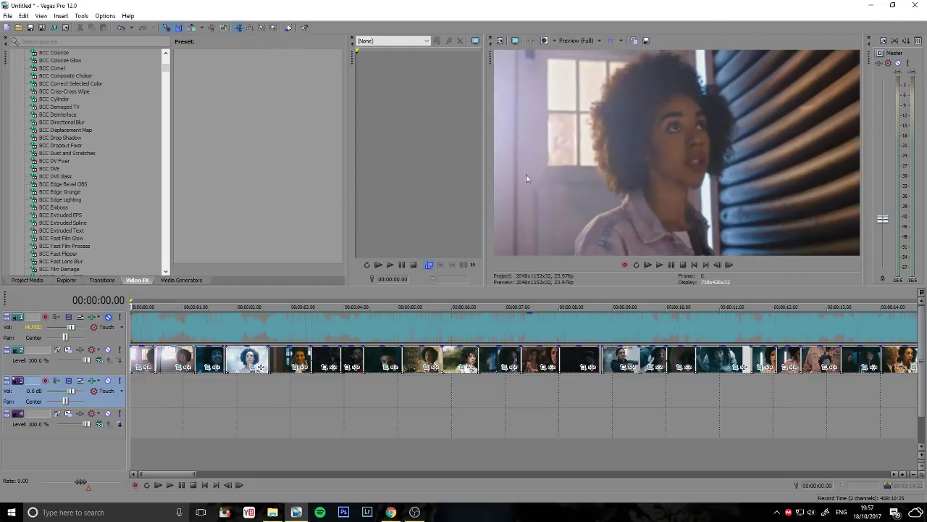
click(729, 265)
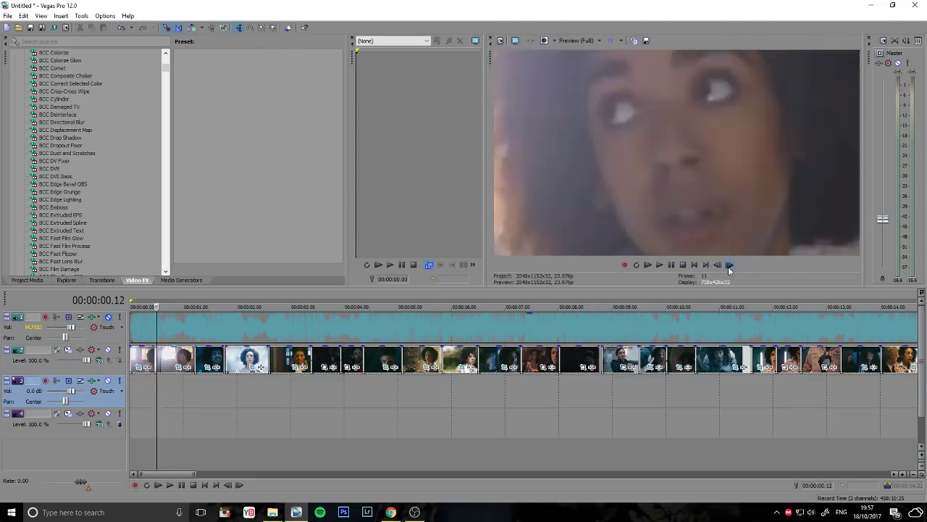
click(729, 265)
click(729, 265)
click(729, 265)
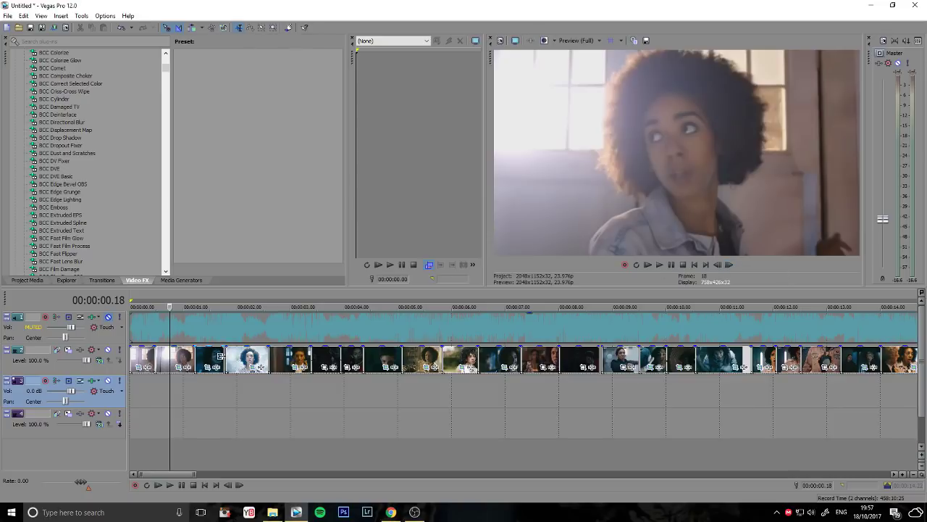
Step: Time-stretch the third clip so it fills the whole space between the second and fourth clips
click(221, 358)
scroll(475, 366, up, 5)
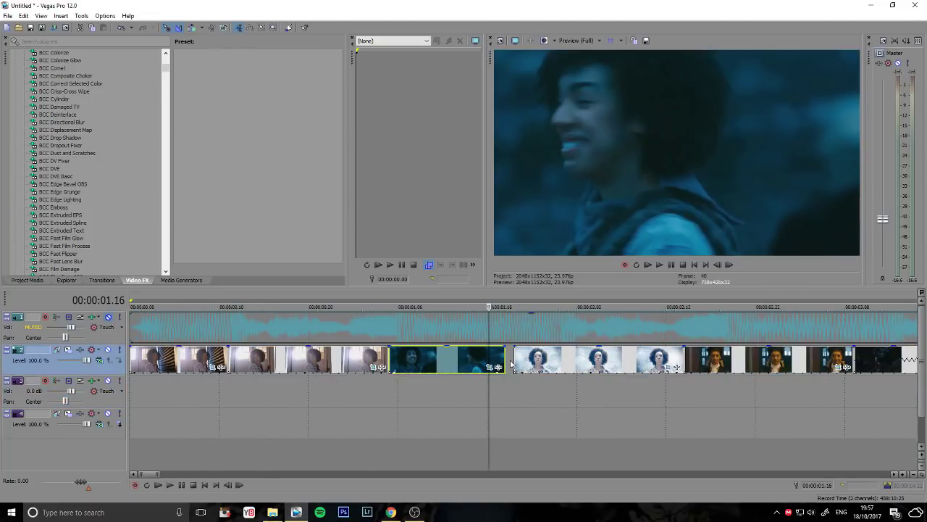
mouse_move(506, 362)
mouse_down()
mouse_move(467, 362)
mouse_move(509, 366)
mouse_up()
drag(420, 362, 389, 362)
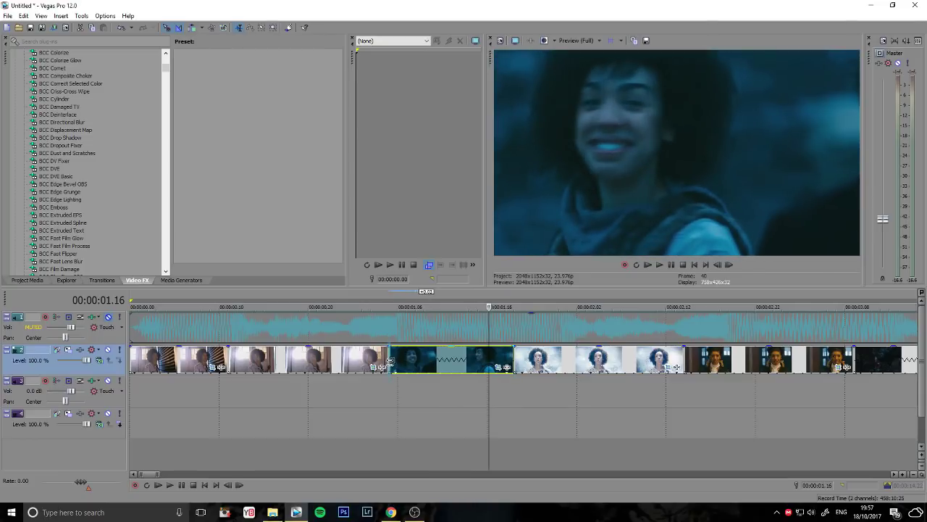
Step: Play the stretched third clip and the cuts around it to check its motion
click(392, 300)
click(660, 265)
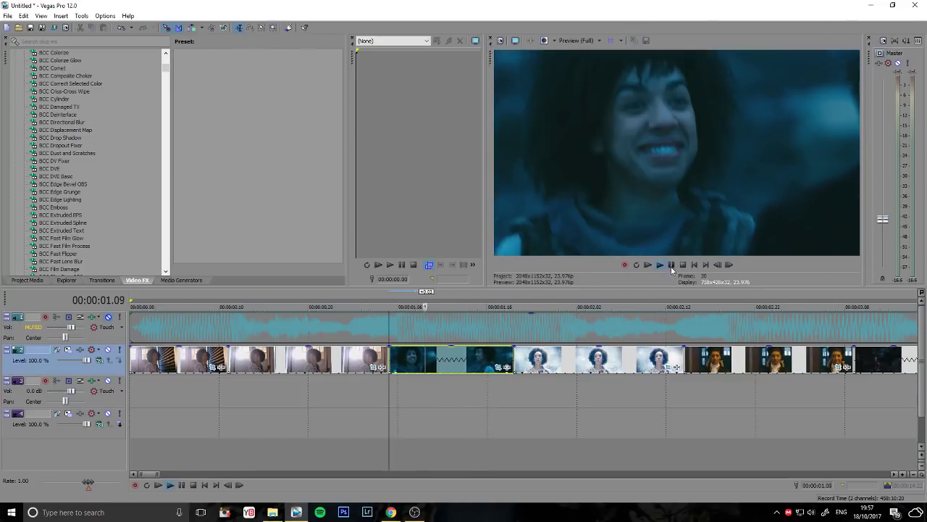
click(402, 410)
click(362, 393)
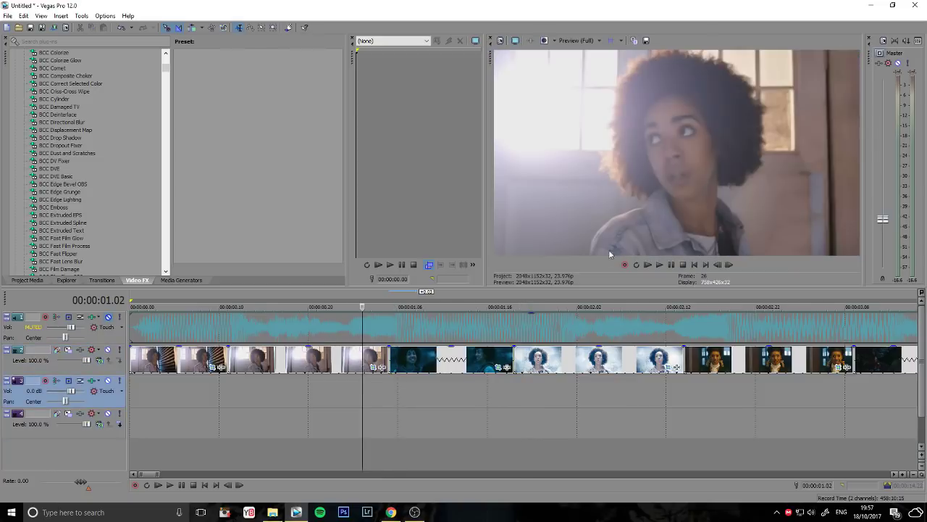
click(670, 264)
click(670, 264)
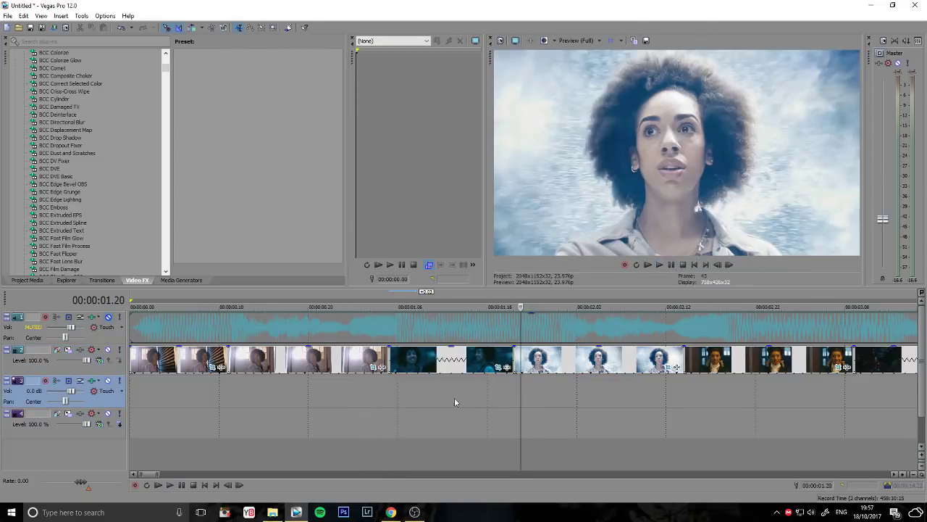
Step: Set the video preview quality to Draft (Full)
click(375, 363)
click(577, 41)
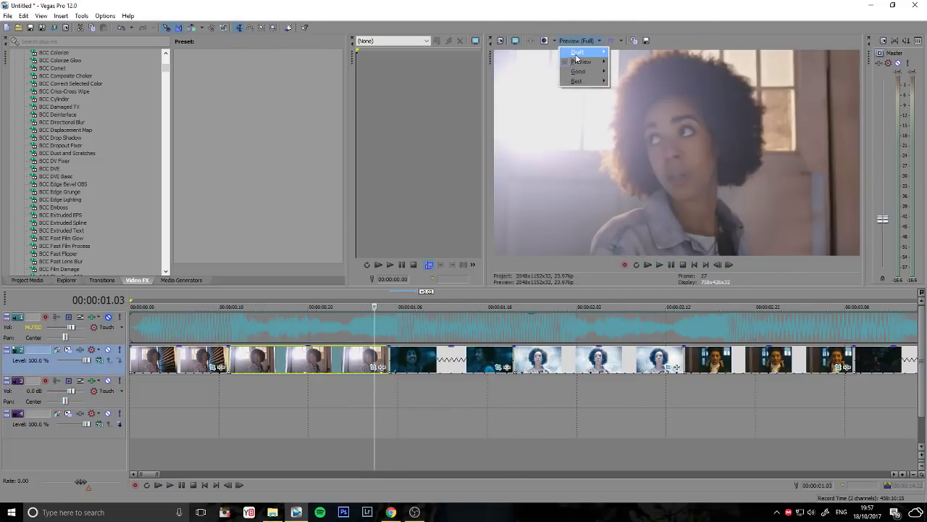
mouse_move(577, 52)
click(532, 61)
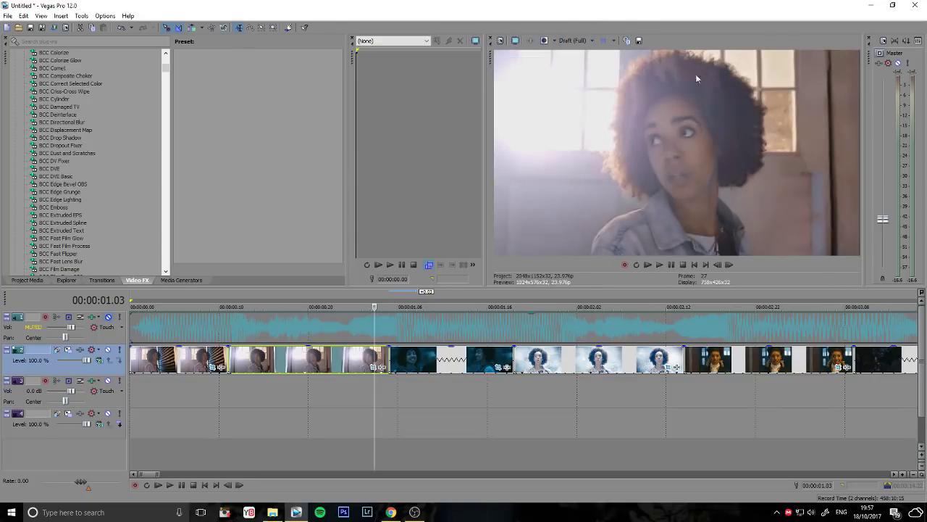
Step: Replay the cut from the second clip to the third several times, and place the cursor near the second clip's end
click(659, 265)
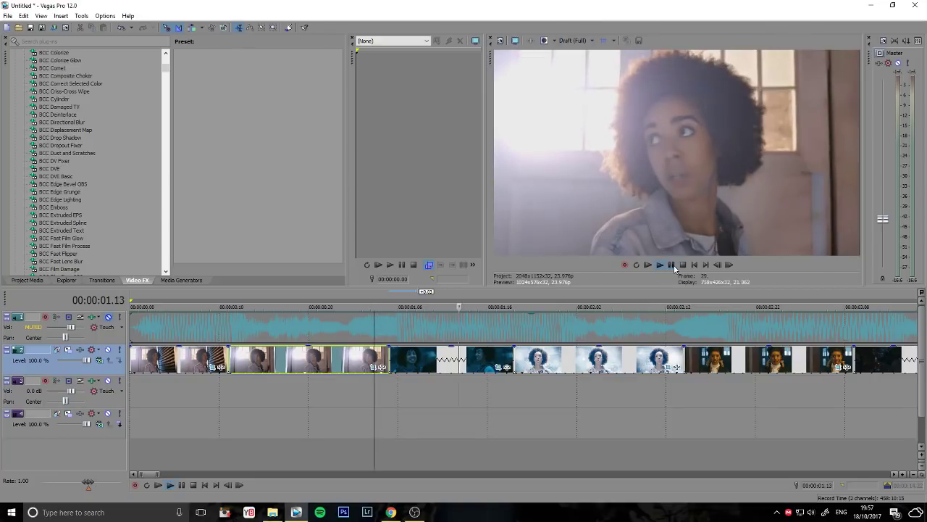
click(672, 265)
click(359, 364)
click(660, 264)
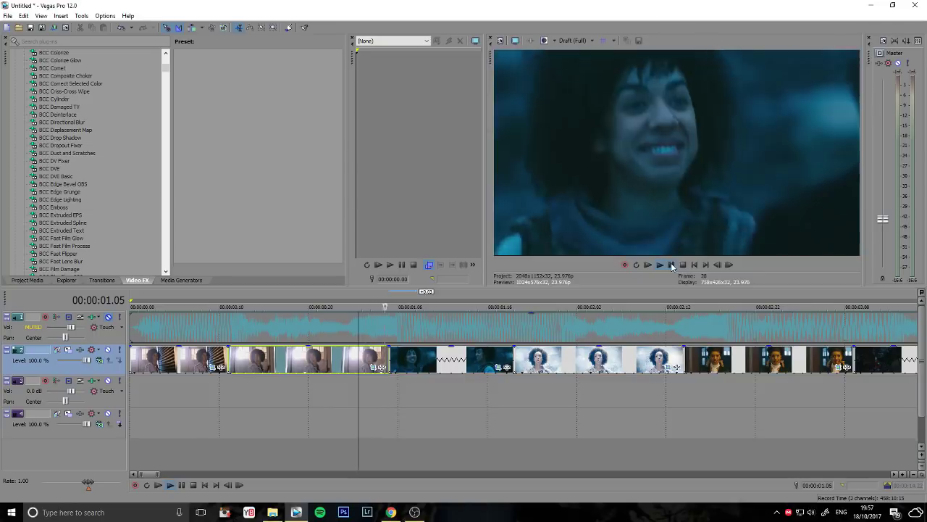
click(673, 266)
click(432, 368)
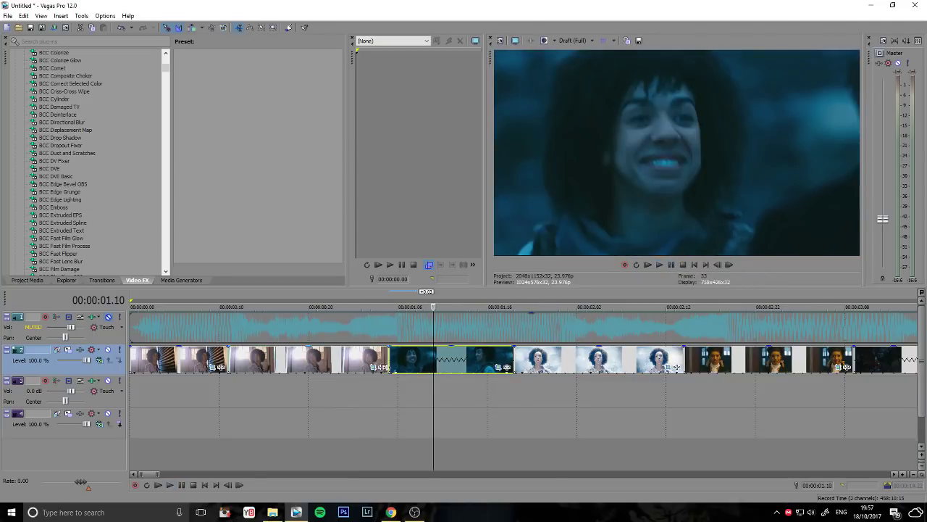
click(369, 364)
key(space)
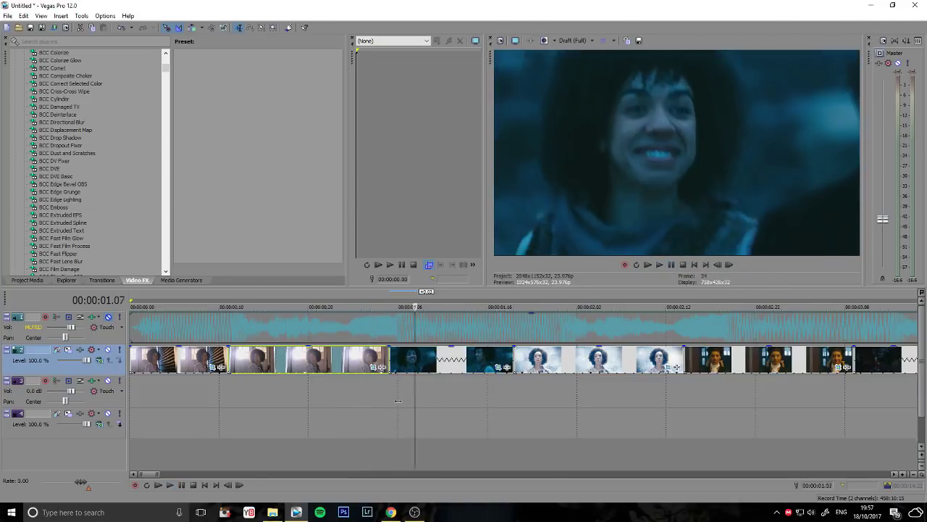
key(space)
key(space)
key(space)
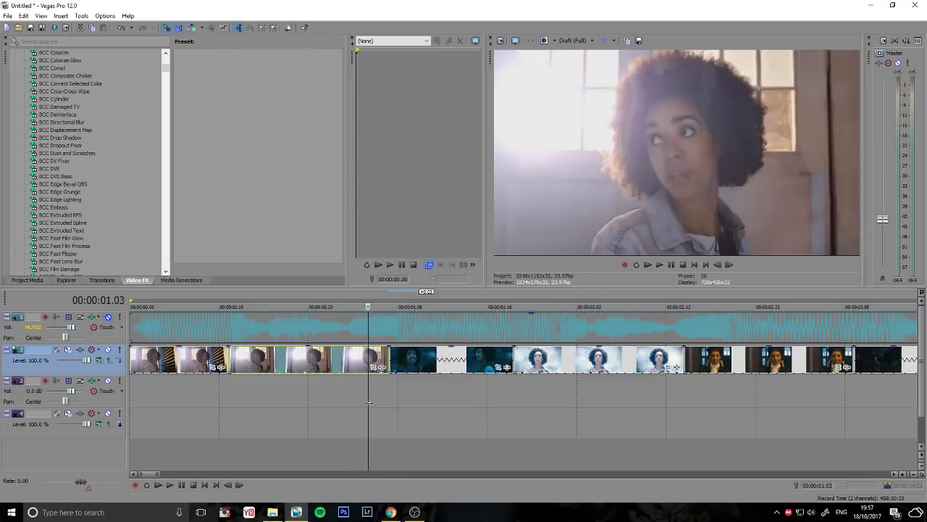
click(380, 402)
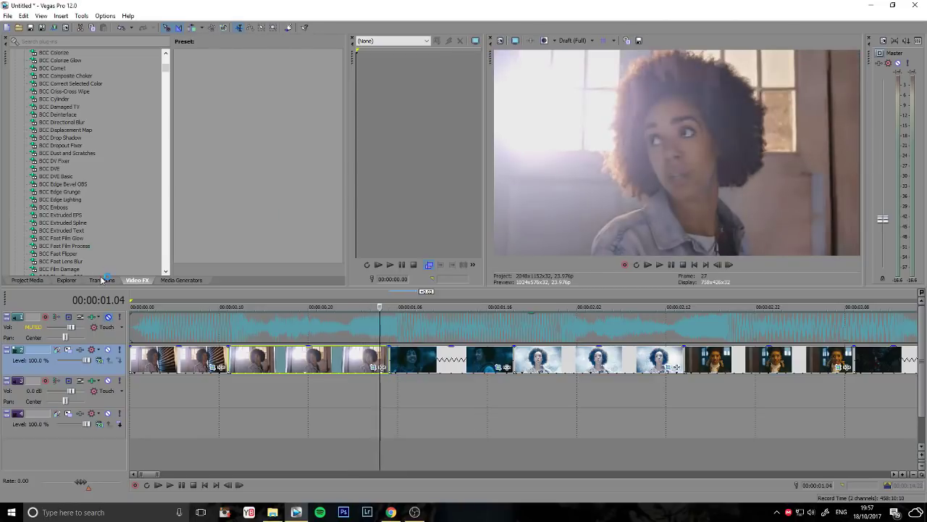
Step: Apply the default S_BlurMoCurves effect to the second clip and set its Wrap X and Wrap Y to Reflect
drag(166, 66, 166, 174)
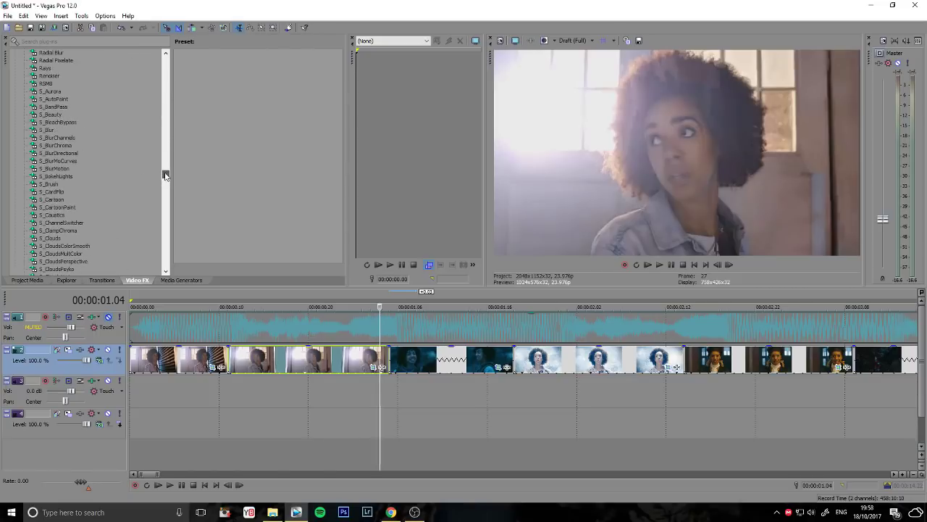
click(63, 161)
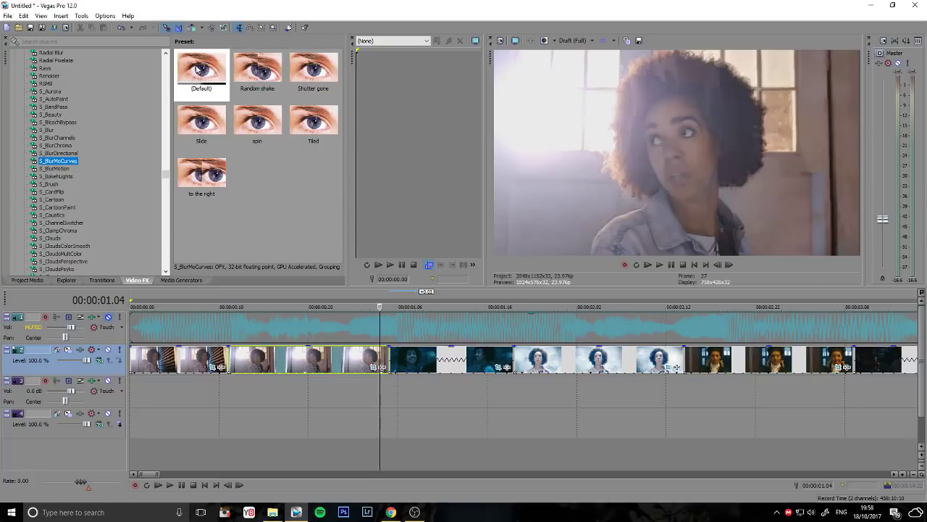
drag(193, 75, 381, 354)
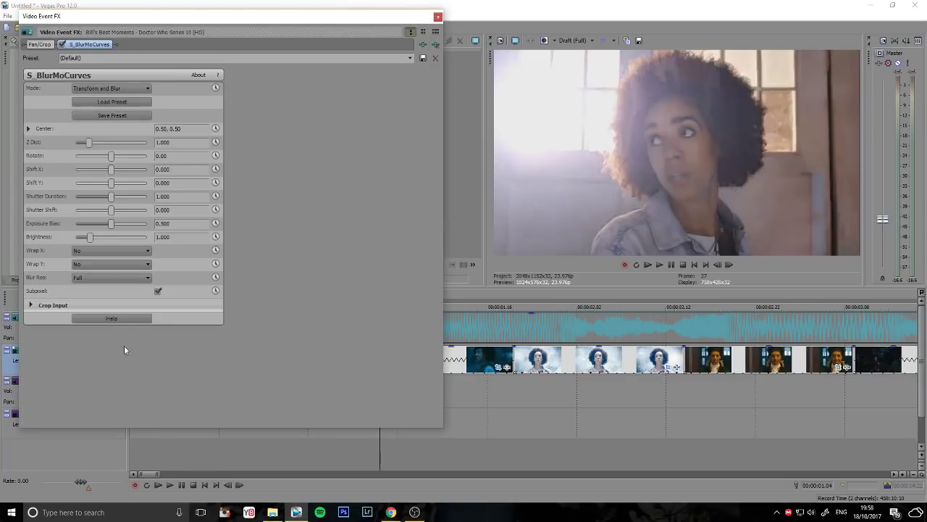
click(108, 251)
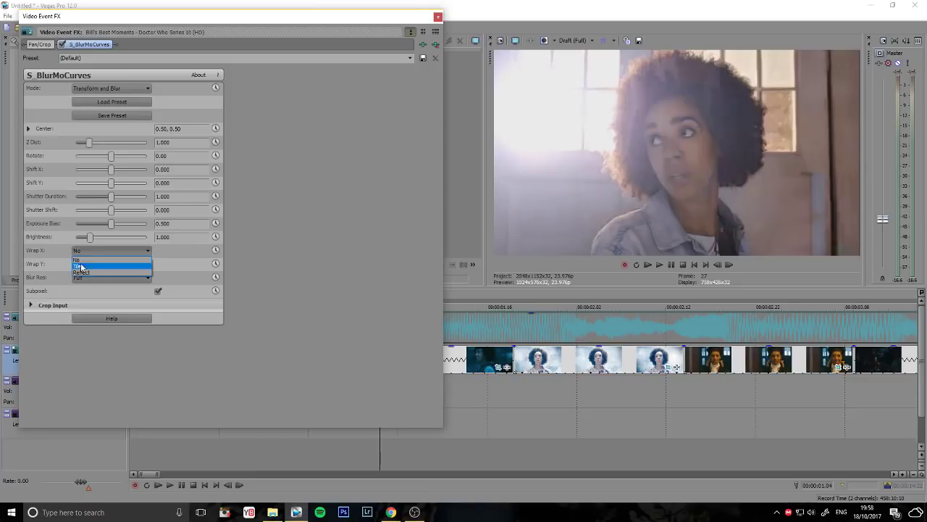
click(82, 272)
click(80, 264)
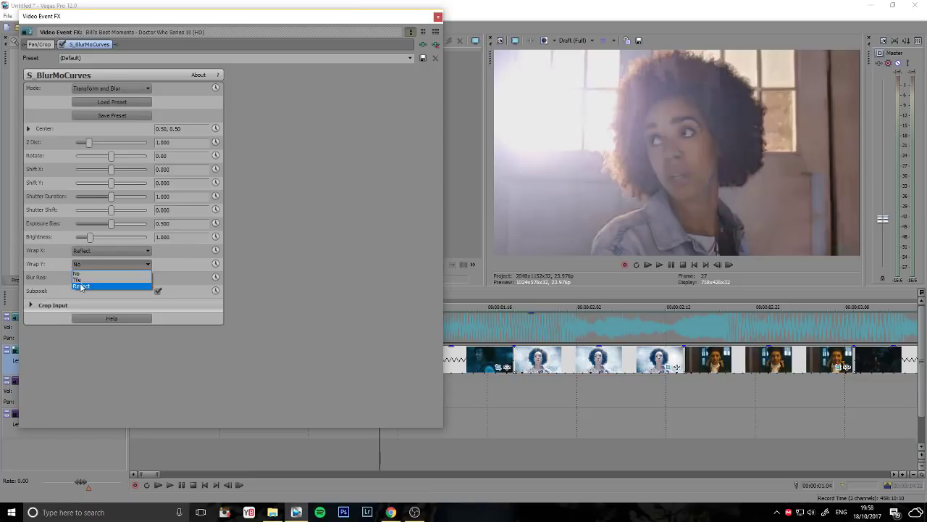
click(82, 288)
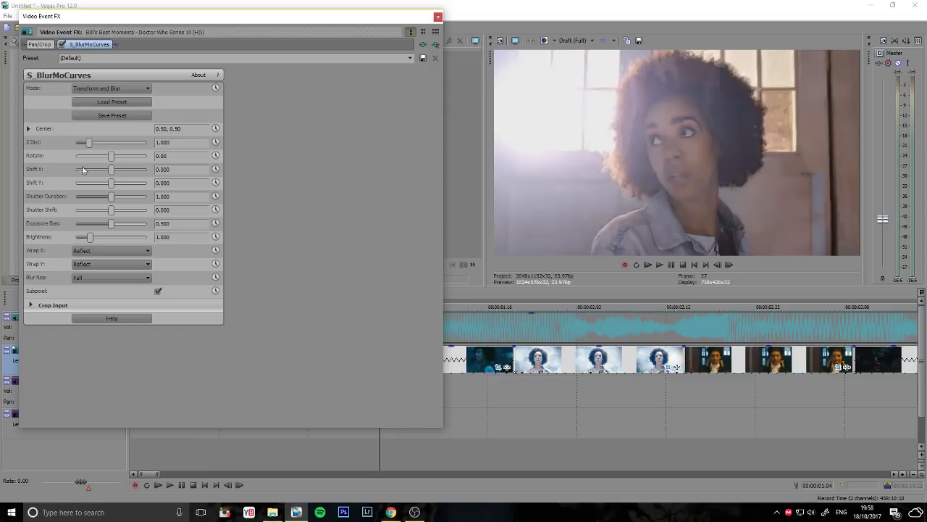
Step: Animate the second clip's Rotate with a keyframe of 0 at 00:00:00.16 and one of about 135 at the clip's end
click(215, 156)
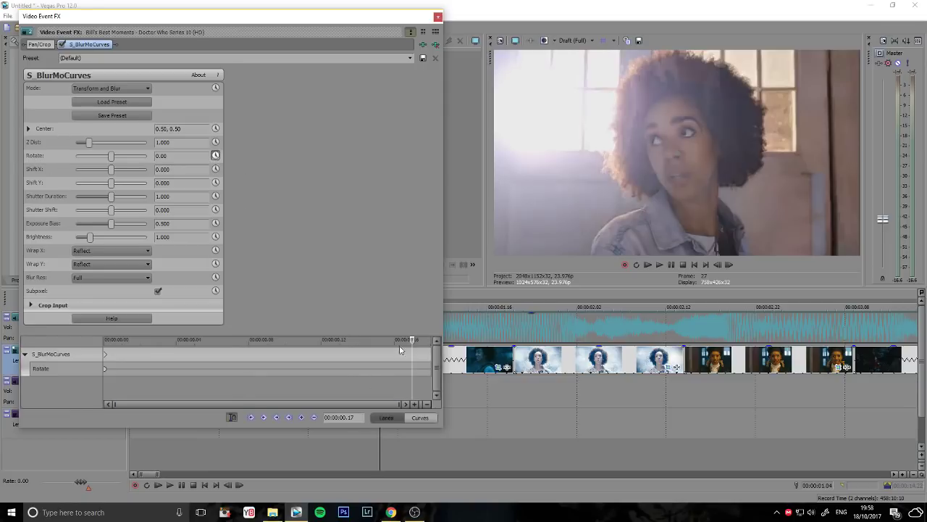
drag(415, 339, 395, 341)
drag(396, 339, 435, 338)
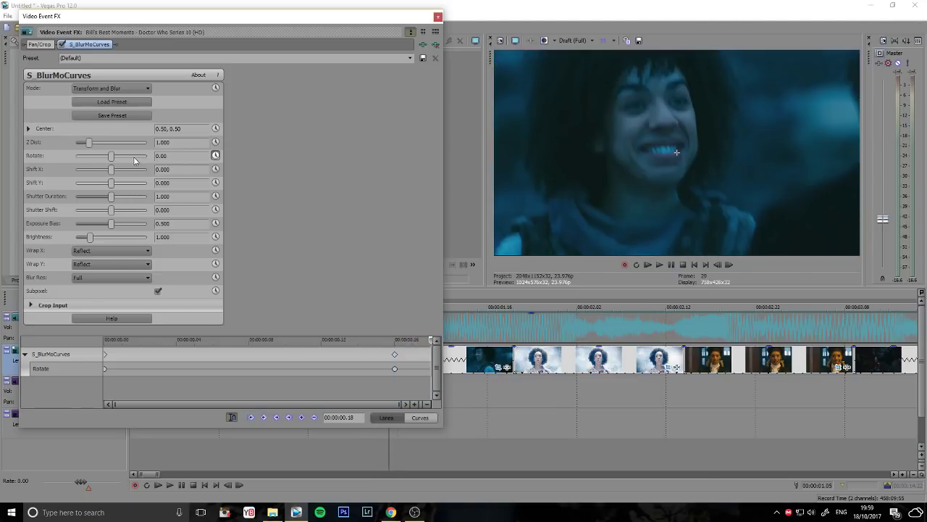
drag(111, 158, 123, 162)
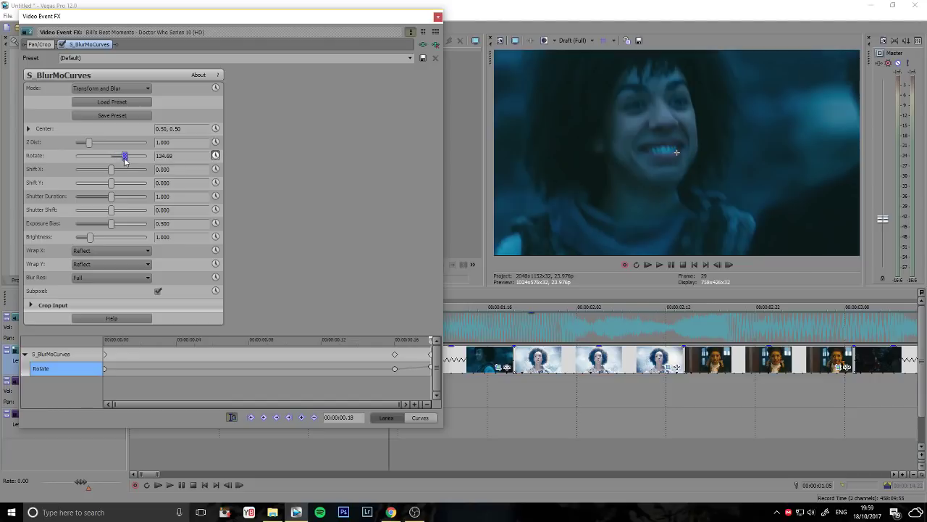
Step: Step frame by frame through the end of the second clip to check the spin blur
click(719, 266)
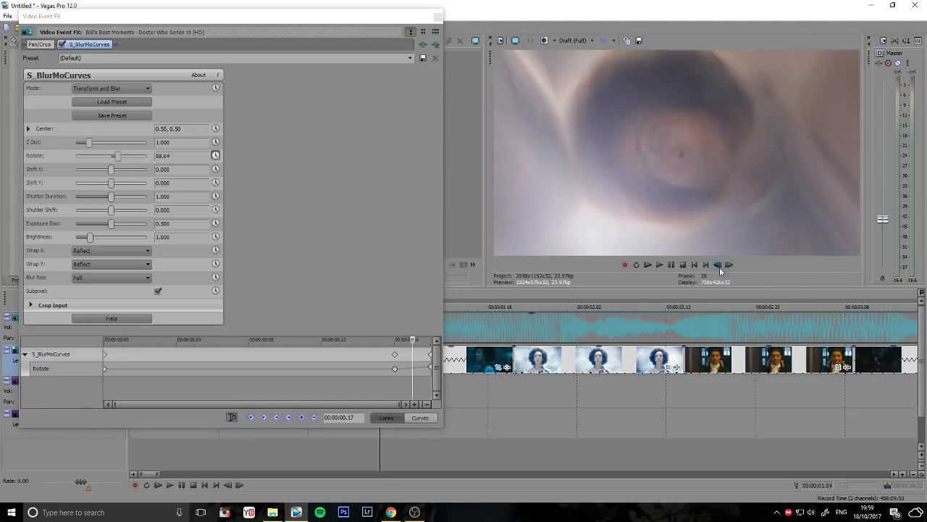
click(720, 267)
click(731, 266)
click(731, 266)
click(731, 266)
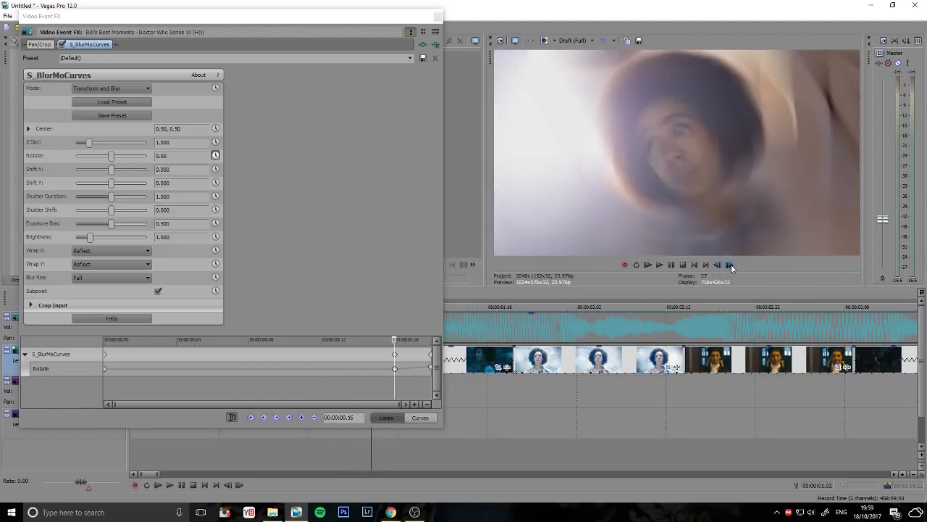
click(731, 266)
click(731, 266)
click(716, 265)
click(715, 266)
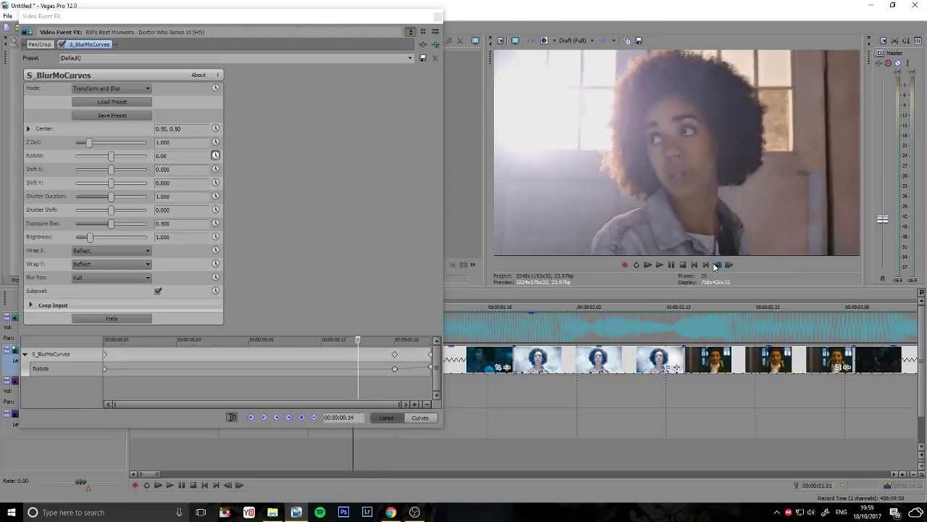
click(717, 267)
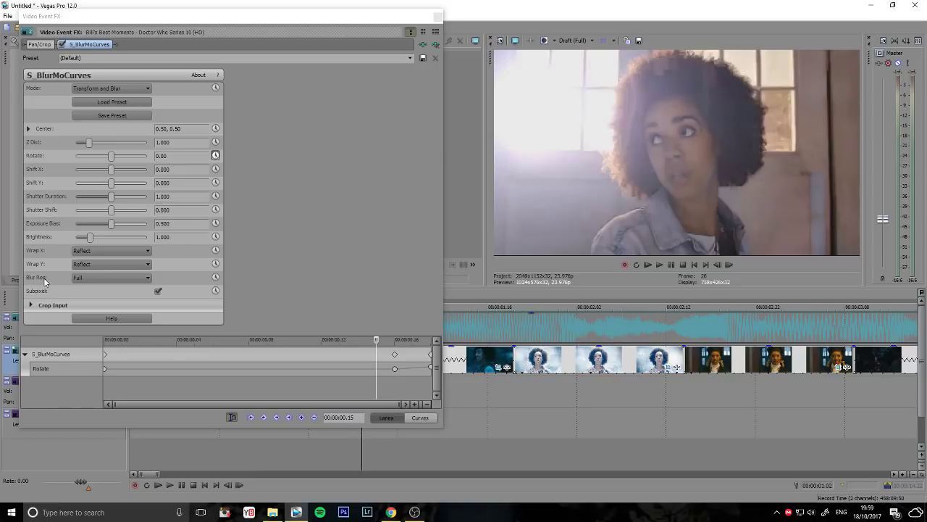
Step: Raise Rotate at the second clip's last keyframe to 183.67, copy that value and close the effect settings
click(431, 364)
drag(111, 157, 133, 158)
click(718, 265)
click(730, 265)
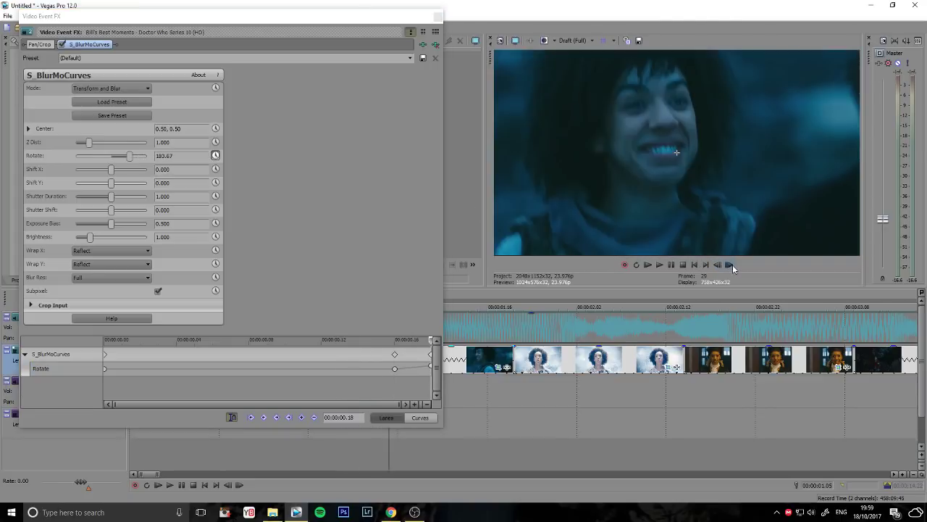
click(431, 368)
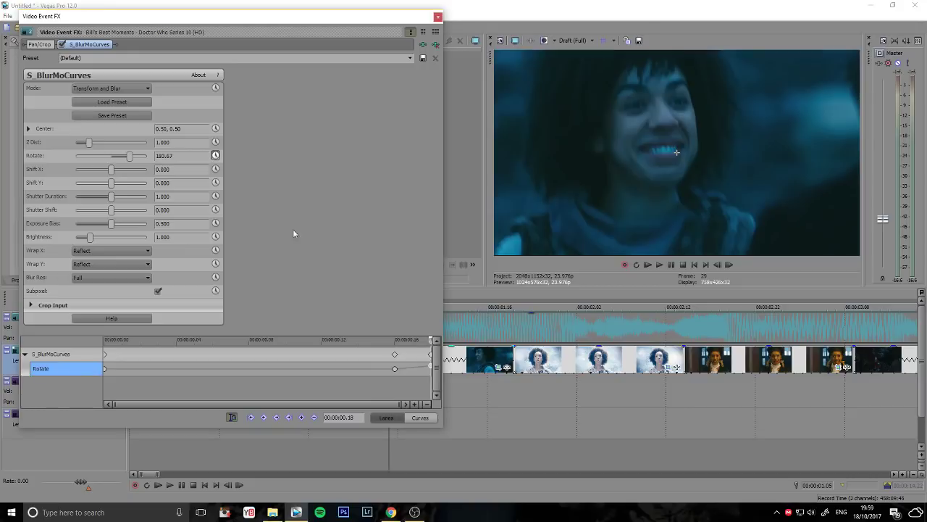
right_click(166, 156)
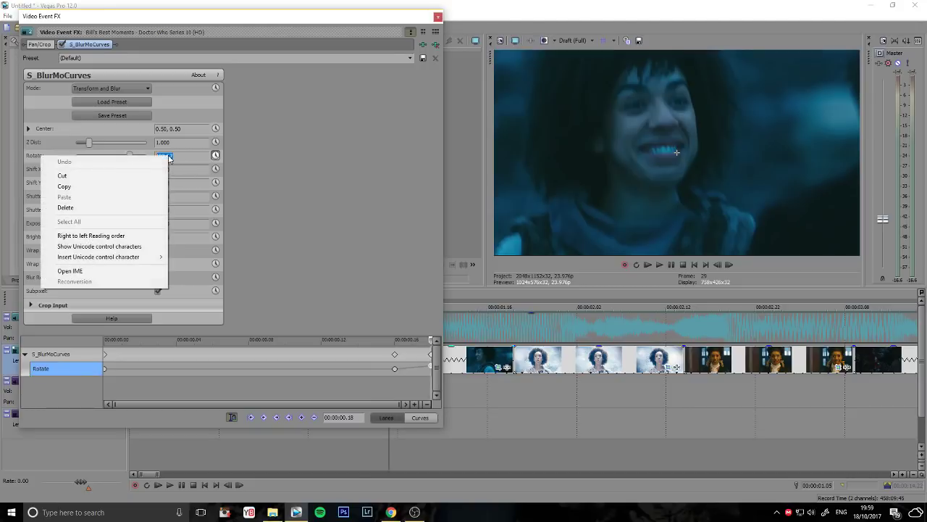
click(91, 184)
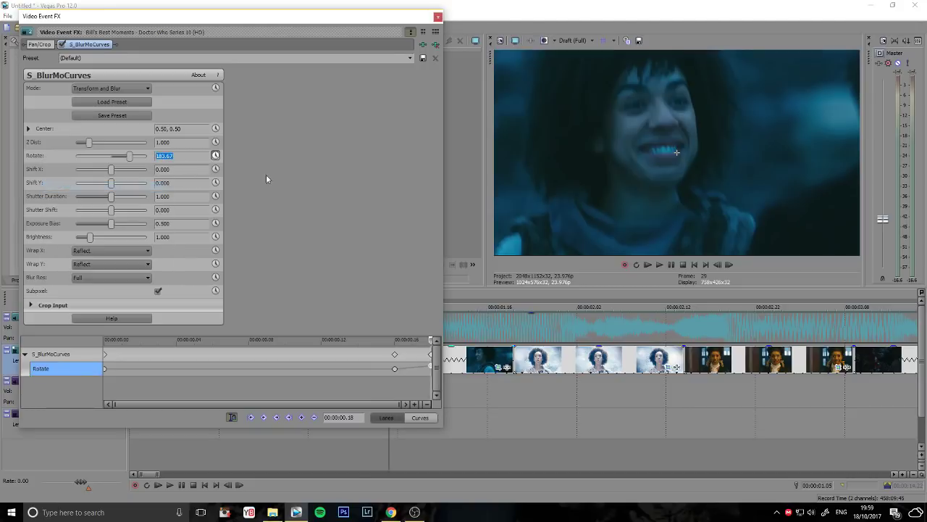
click(439, 17)
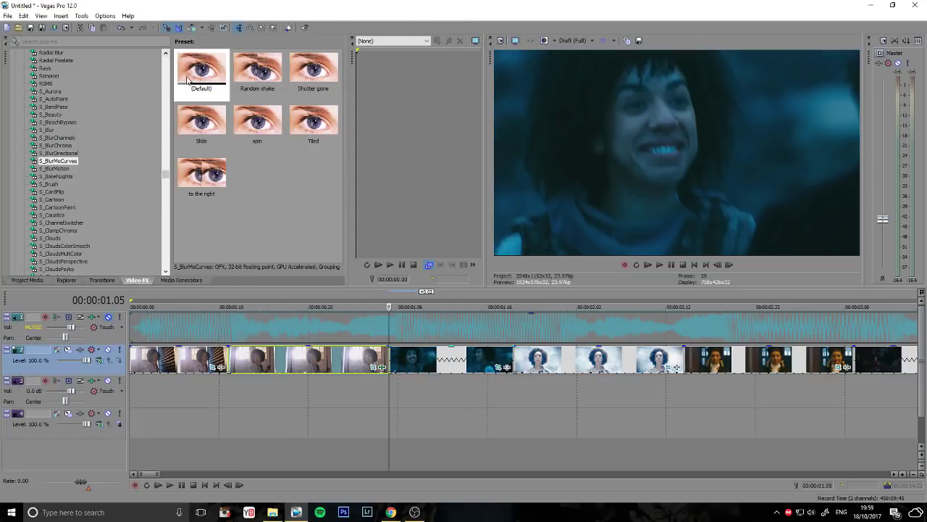
Step: Apply the default S_BlurMoCurves effect to the third clip with Wrap X and Wrap Y set to Reflect
click(418, 367)
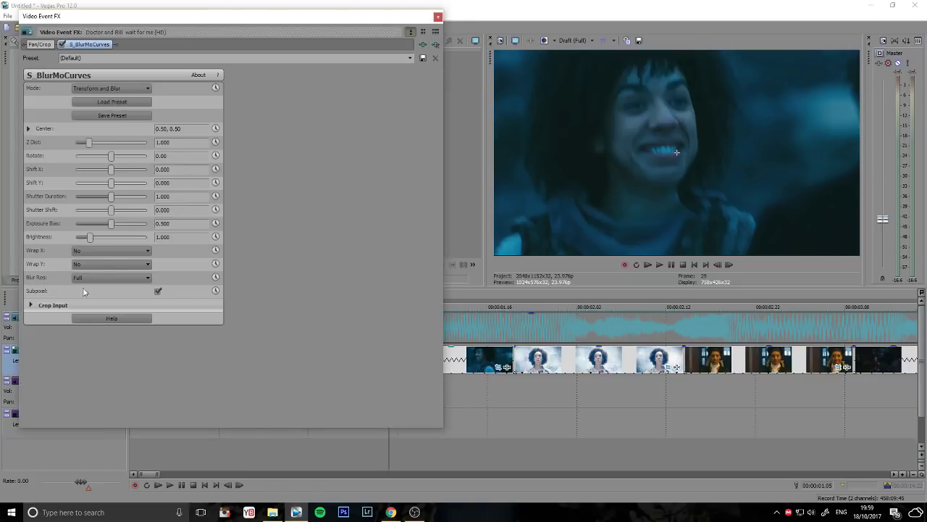
click(109, 250)
click(81, 272)
click(87, 263)
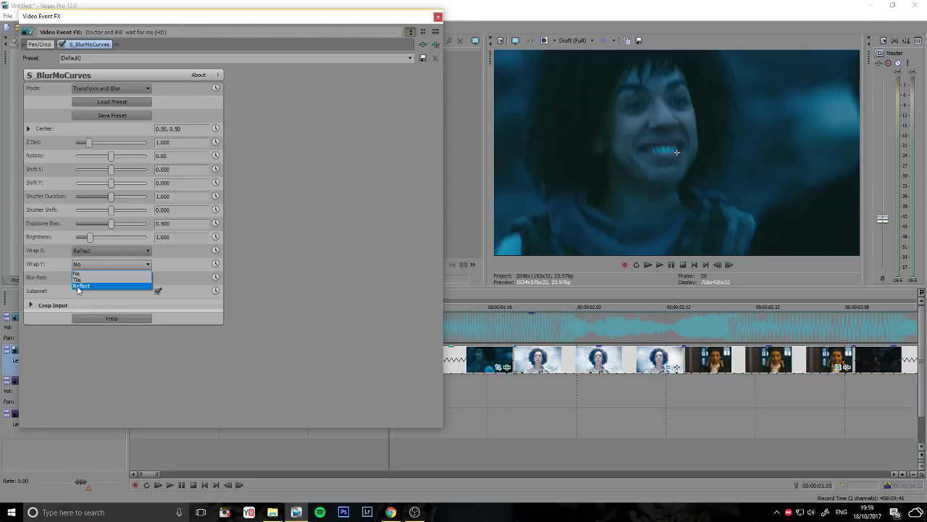
click(80, 287)
Step: Turn on Rotate animation for the third clip and set its starting keyframe to -183.67
click(215, 155)
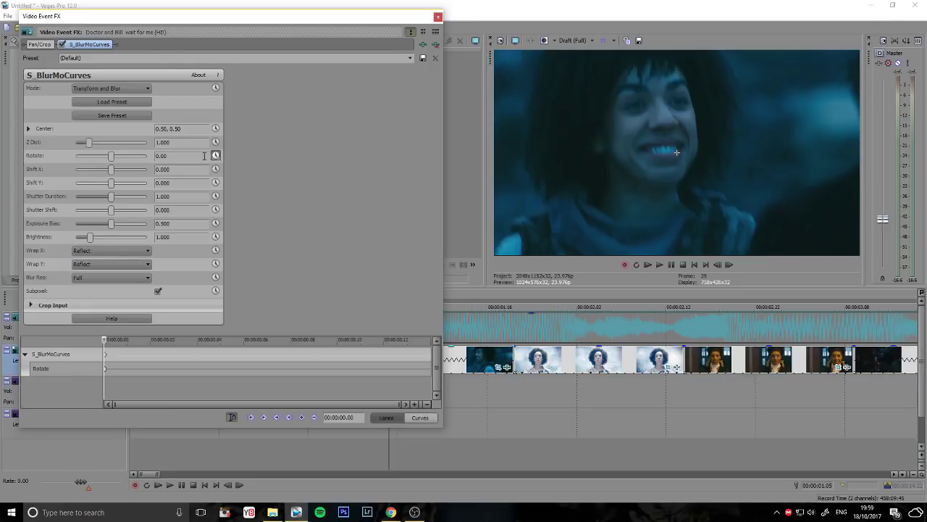
double_click(161, 155)
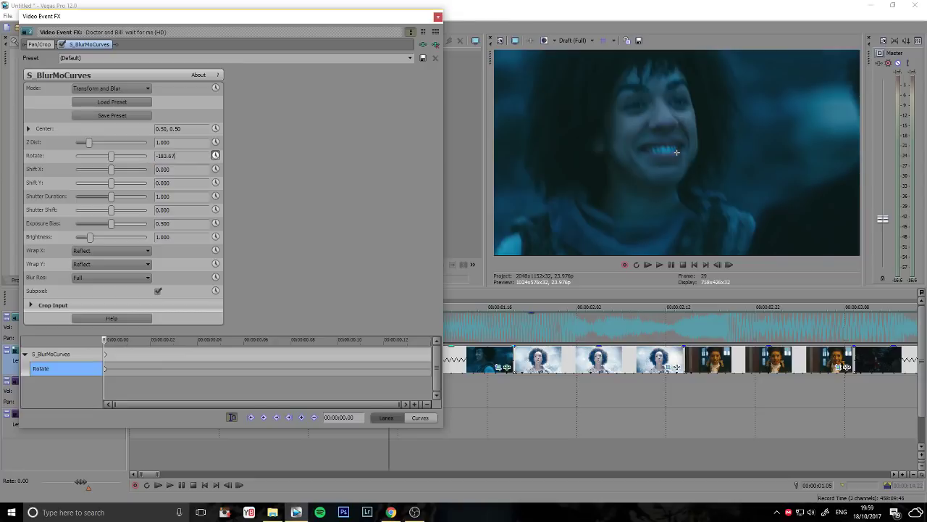
text(-183.67)
key(Return)
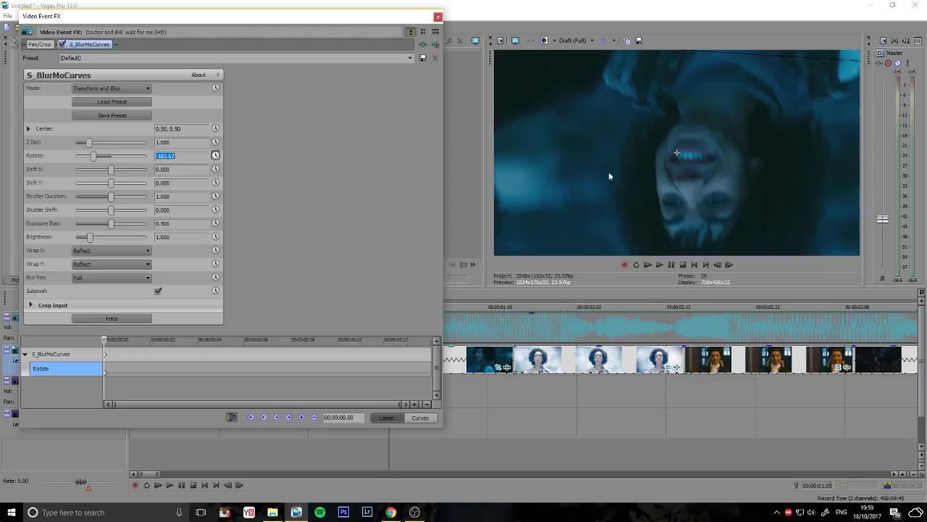
Step: Add a keyframe at 00:00:00.02 in the third clip and set Rotate to 0 there
click(730, 266)
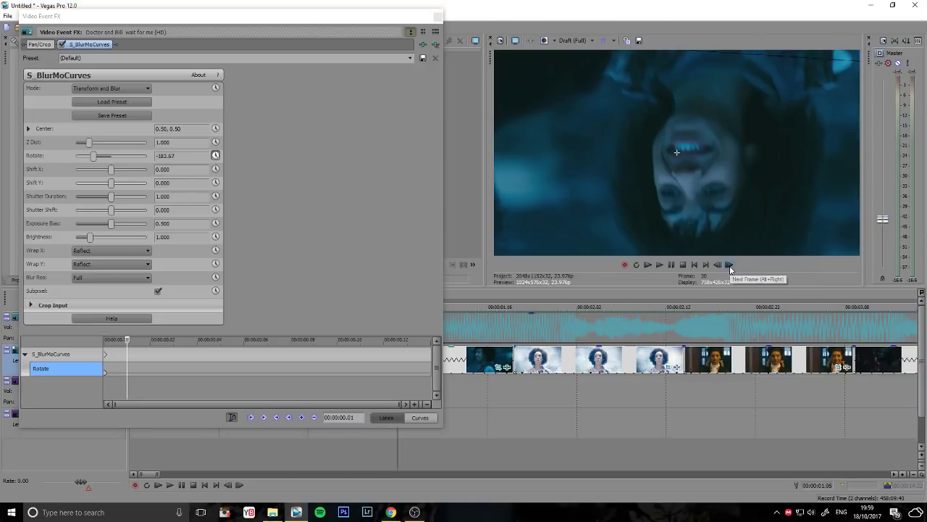
click(730, 265)
click(718, 264)
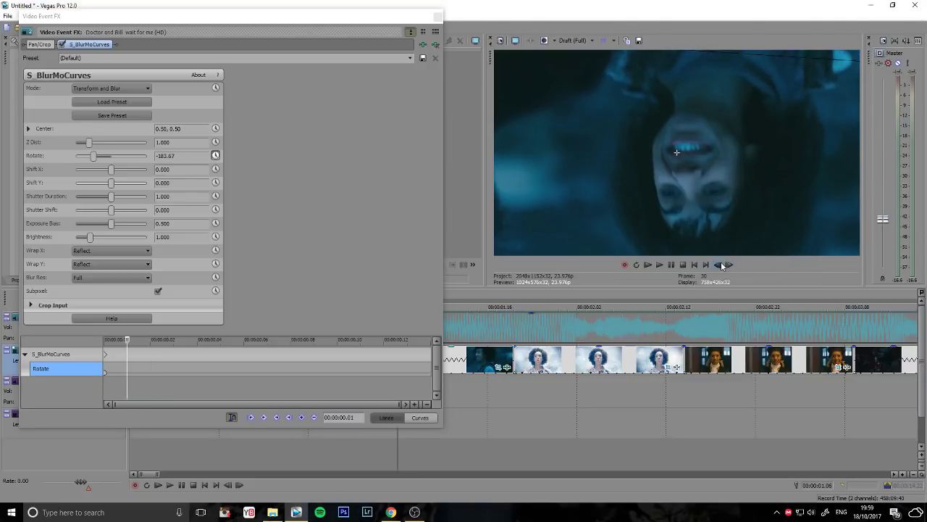
click(146, 341)
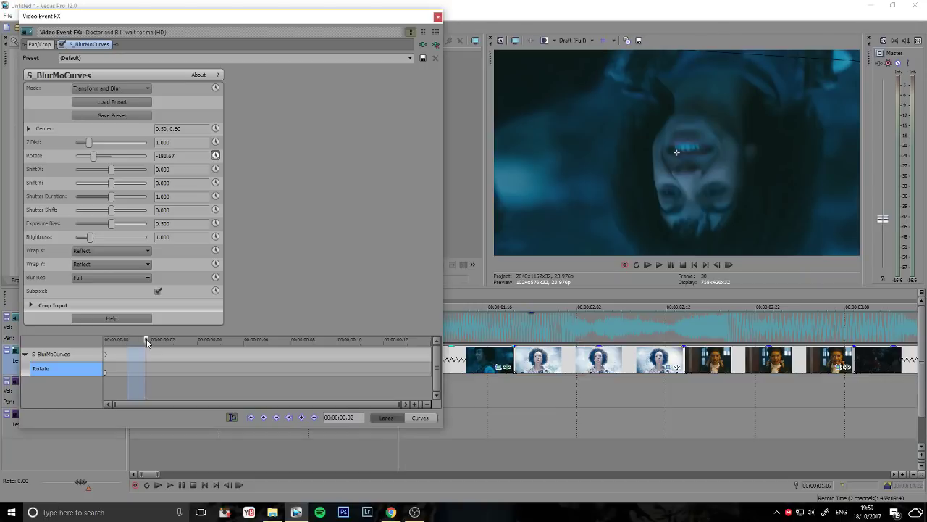
click(302, 417)
text(0)
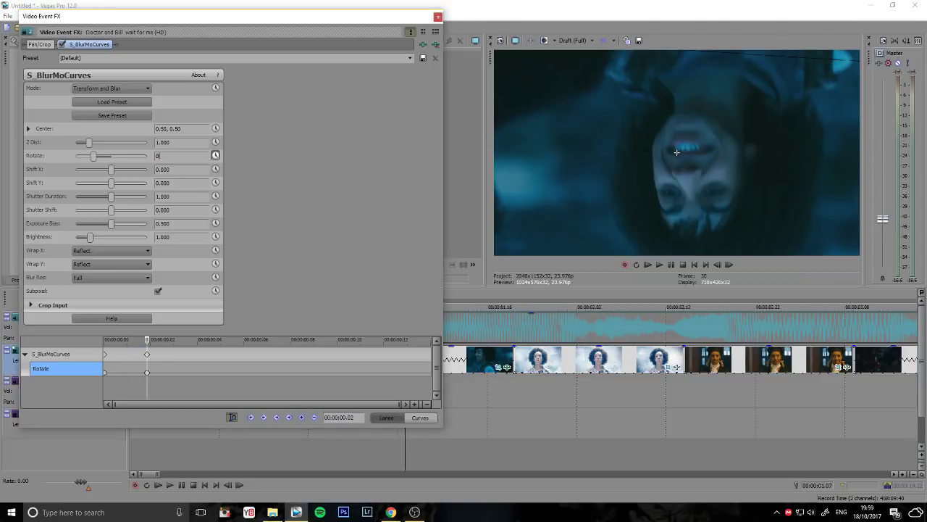
key(Return)
Step: Step back over the cut between the second and third clips, close the effect settings and play the spin transition
click(717, 264)
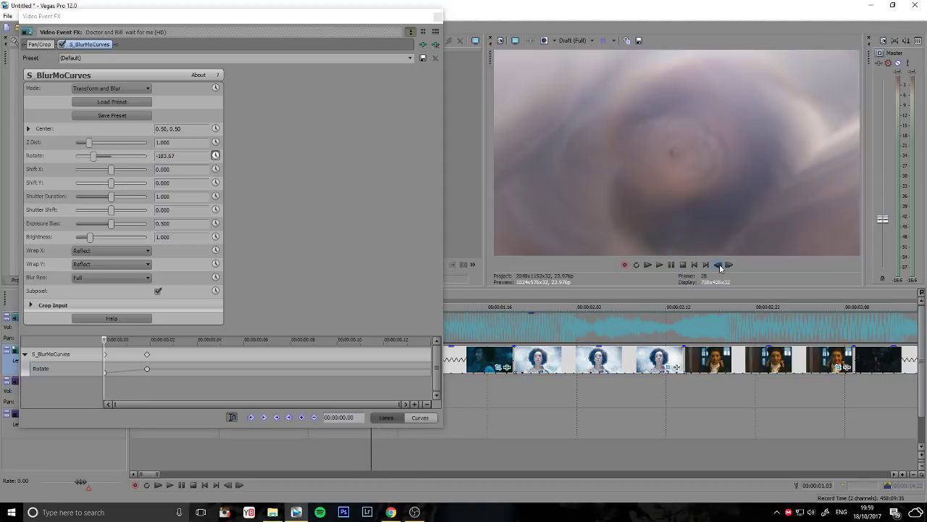
click(717, 264)
click(438, 16)
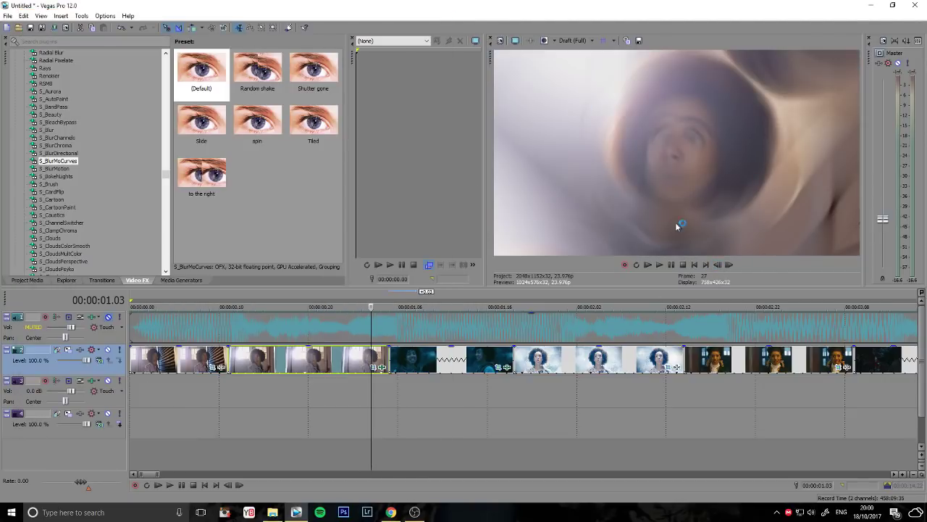
click(694, 266)
key(space)
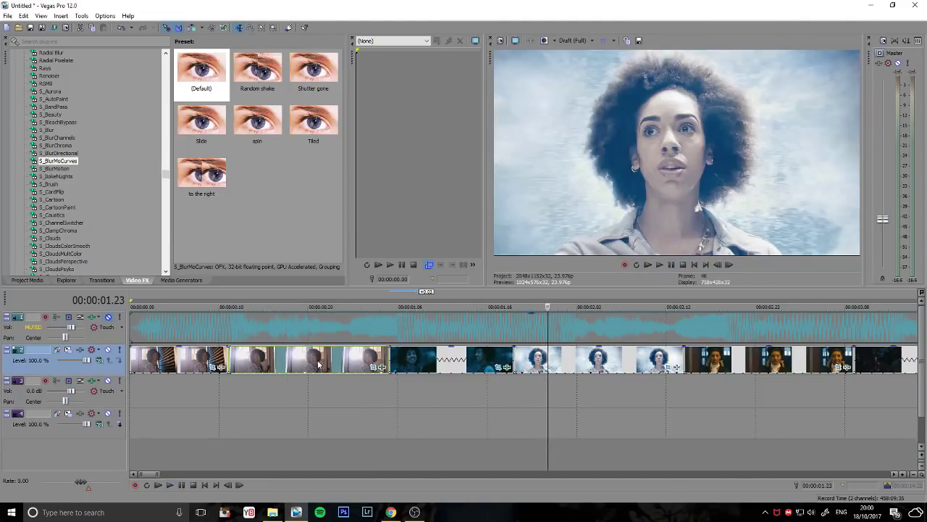
click(317, 338)
key(space)
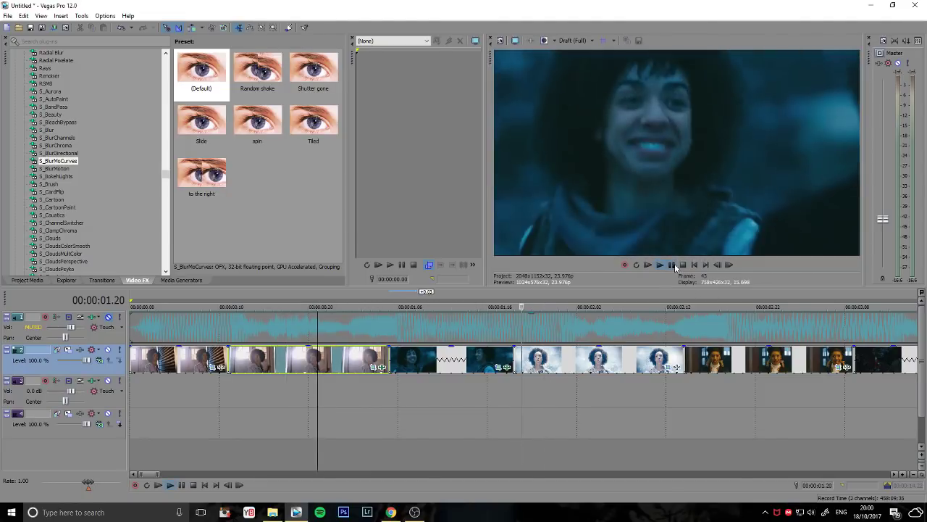
click(675, 264)
Step: Turn on Shift Y animation in the third clip's S_BlurMoCurves effect and add a keyframe at 00:00:00.12 near its end
click(478, 372)
drag(479, 371, 498, 367)
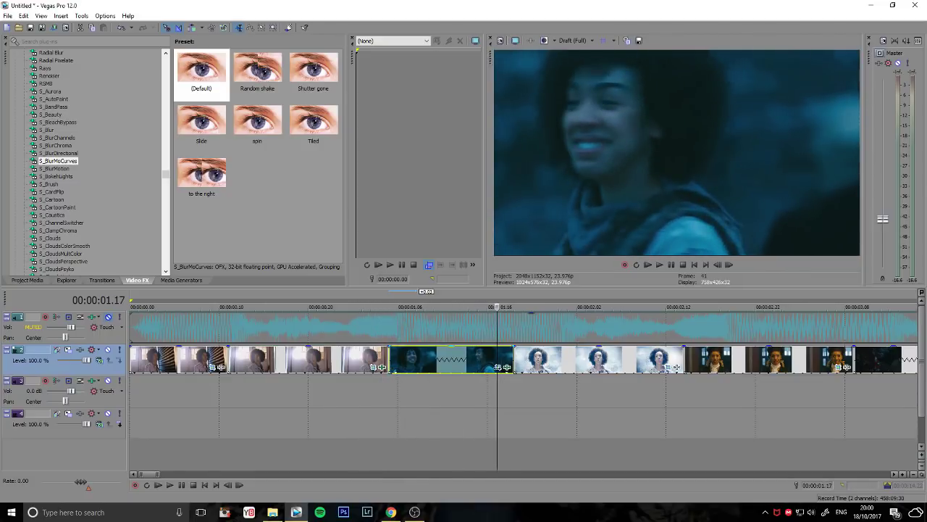
click(509, 368)
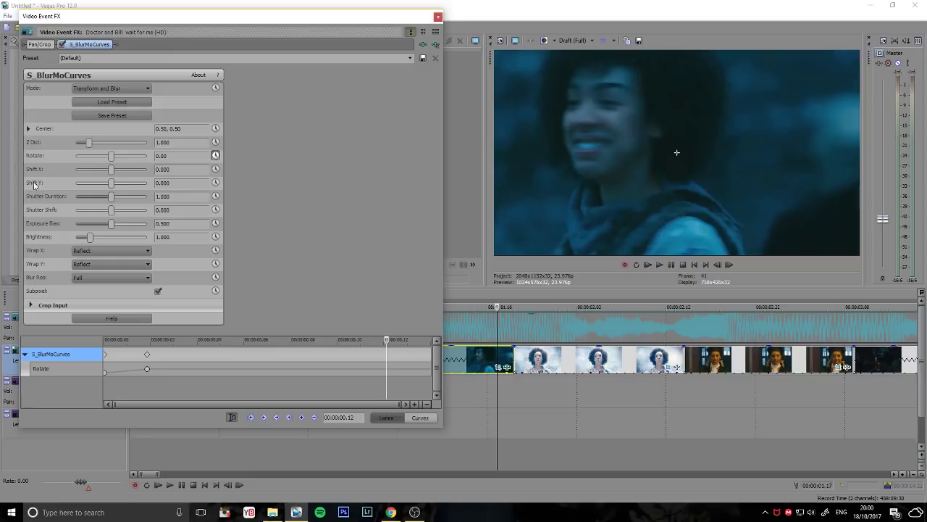
click(215, 182)
mouse_move(389, 343)
mouse_down()
mouse_move(186, 341)
mouse_move(399, 340)
mouse_move(385, 341)
mouse_up()
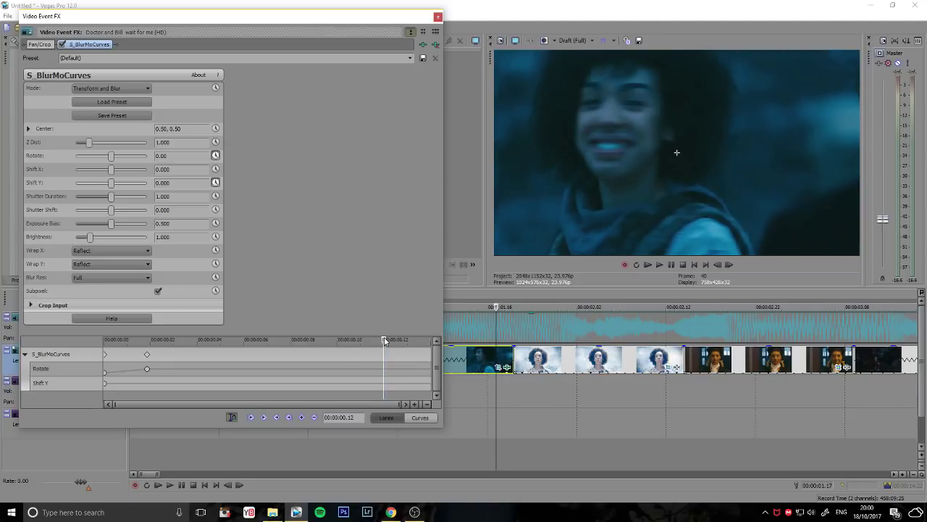
click(301, 417)
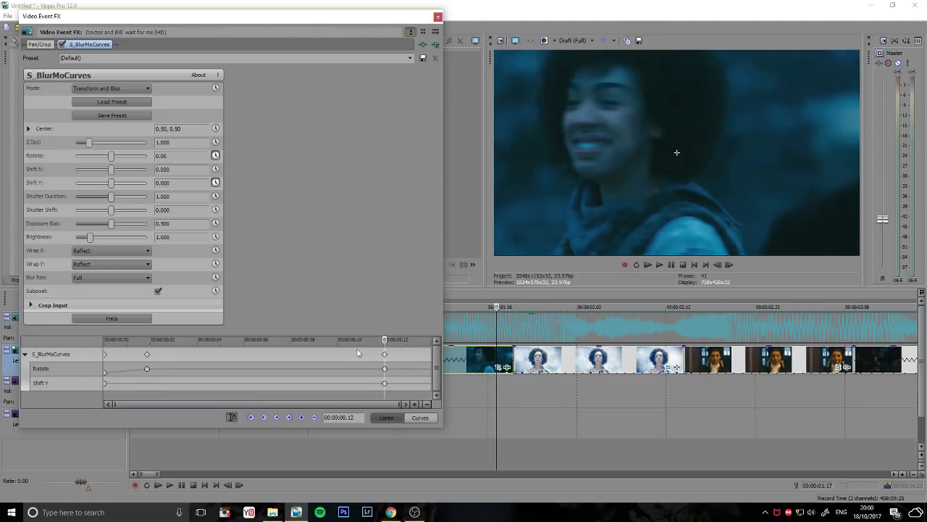
Step: Add a keyframe at 00:00:00.14 at the end of the third clip and set Shift Y to about 0.28 there
drag(384, 340, 431, 341)
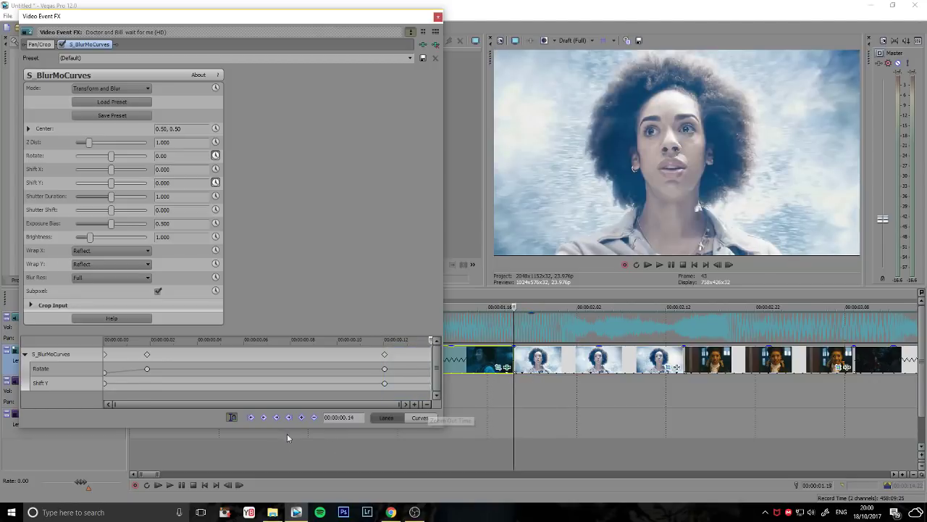
click(301, 417)
drag(111, 182, 131, 186)
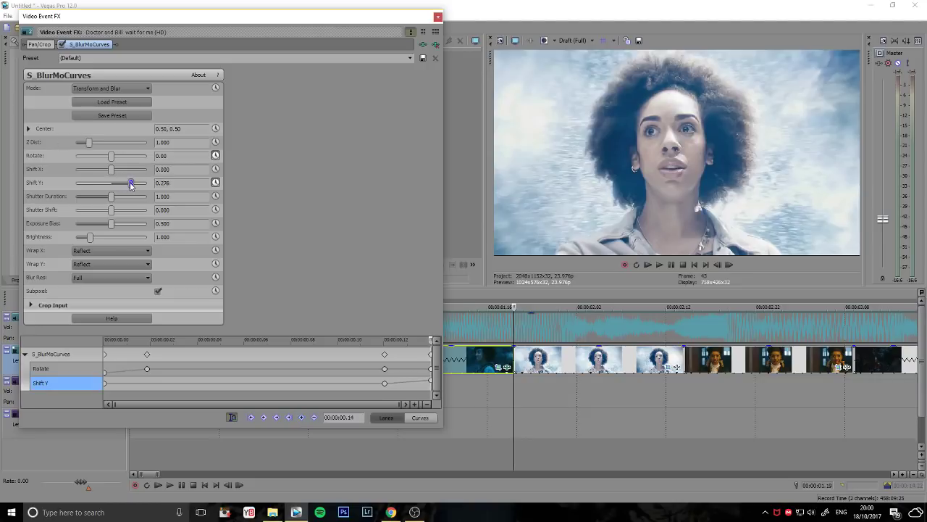
Step: Step frame by frame back and forth over the end of the third clip to review the vertical shift
click(719, 267)
click(718, 266)
click(719, 267)
click(718, 267)
click(719, 266)
click(718, 266)
click(718, 266)
click(719, 267)
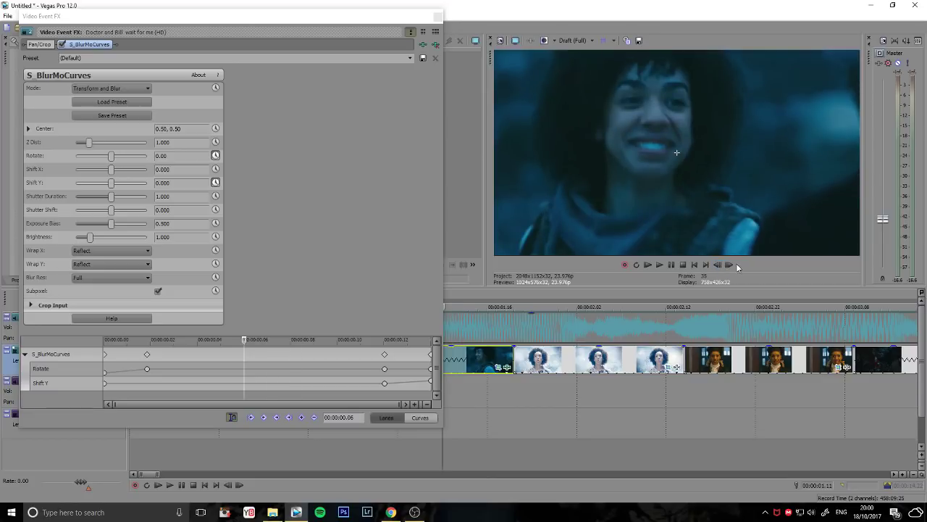
click(729, 265)
click(729, 265)
click(729, 266)
click(729, 266)
click(729, 266)
click(730, 266)
click(730, 266)
click(730, 266)
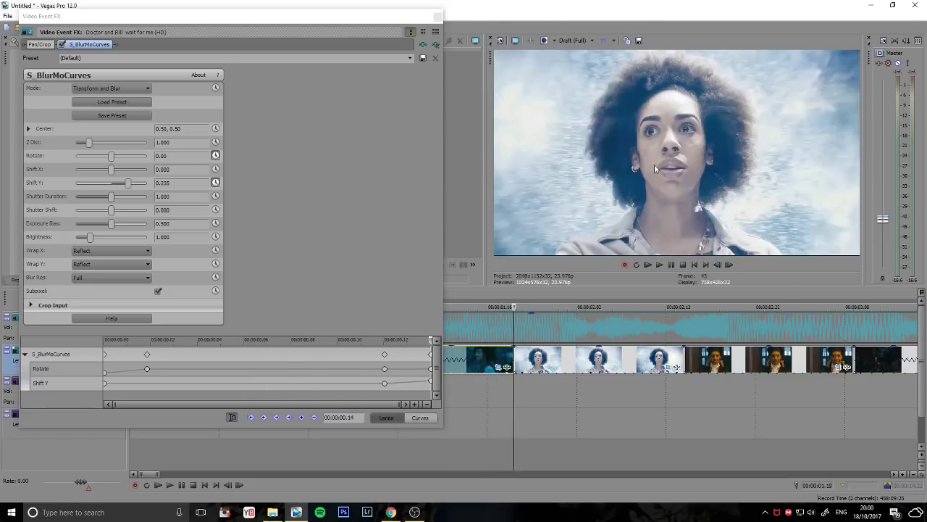
Step: Move the Shift Y keyframe from 00:00:00.12 to 00:00:00.13 and set the third clip's end keyframe to a Shift Y of 0.371
drag(385, 384, 407, 384)
drag(432, 342, 430, 366)
drag(129, 183, 139, 185)
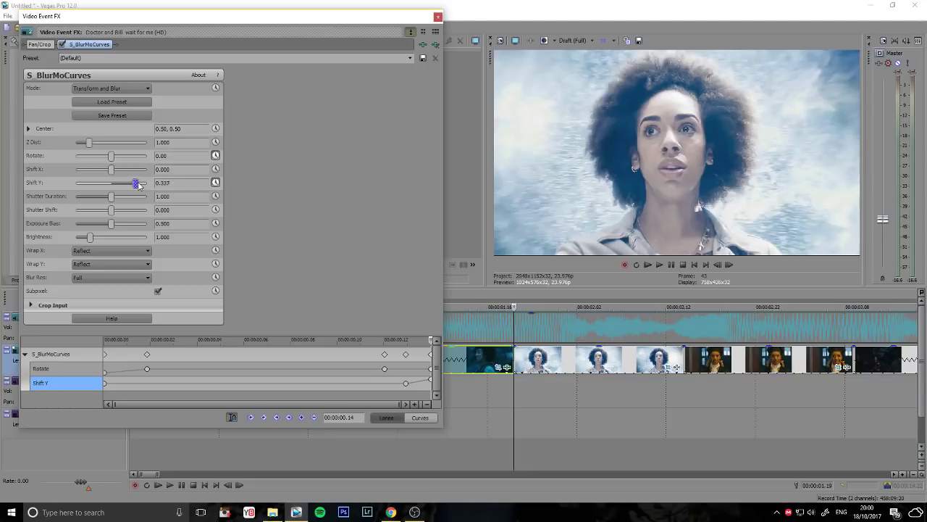
click(717, 268)
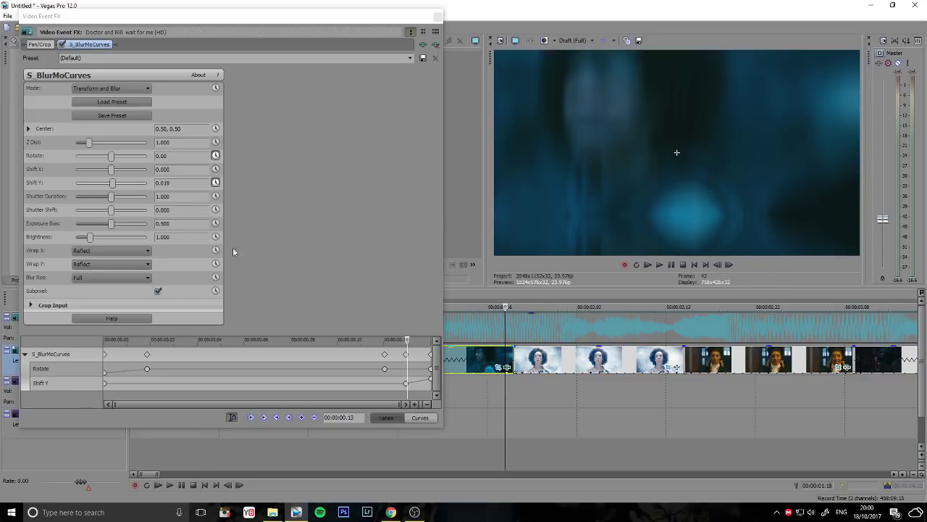
Step: Copy the Shift Y value of the third clip's end keyframe and close the effect settings
click(430, 380)
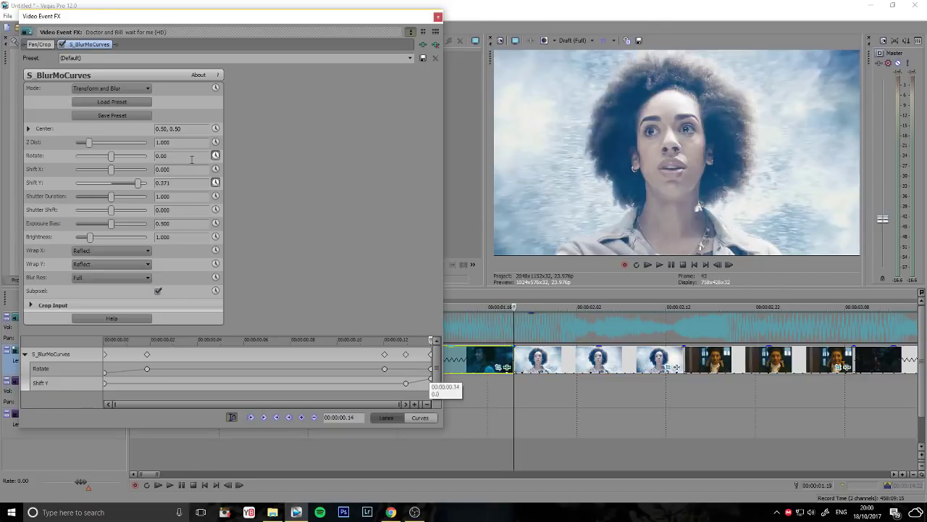
right_click(164, 185)
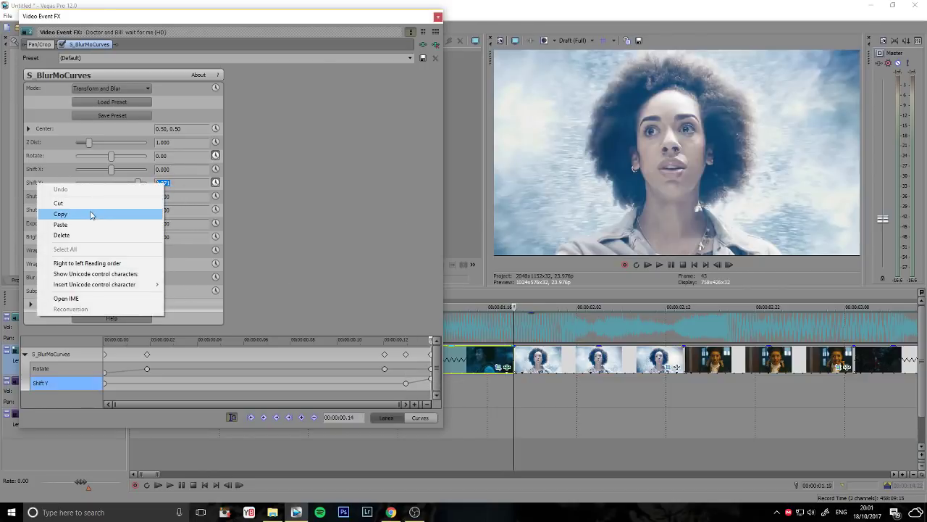
click(92, 213)
click(437, 18)
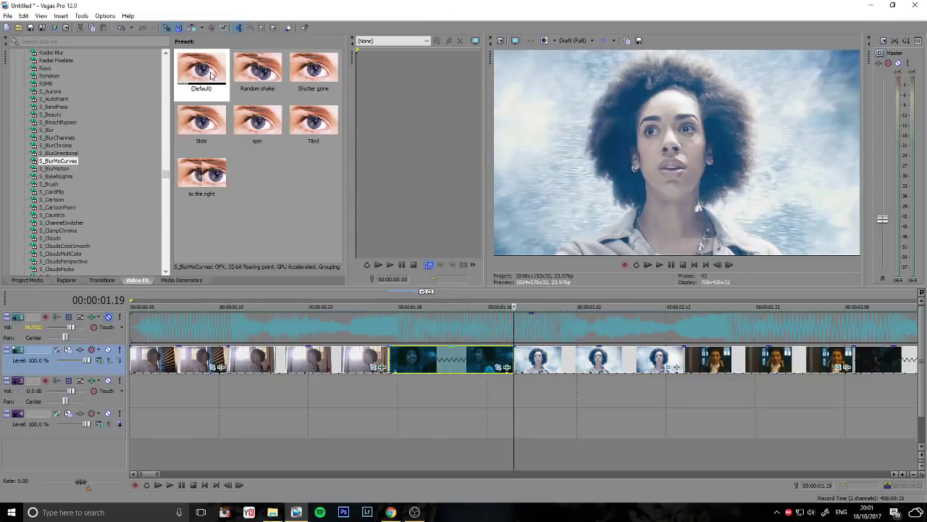
Step: Apply the S_BlurMoCurves (Default) preset to the fourth clip and set Wrap X and Wrap Y to Reflect
drag(203, 86, 417, 230)
drag(551, 373, 556, 368)
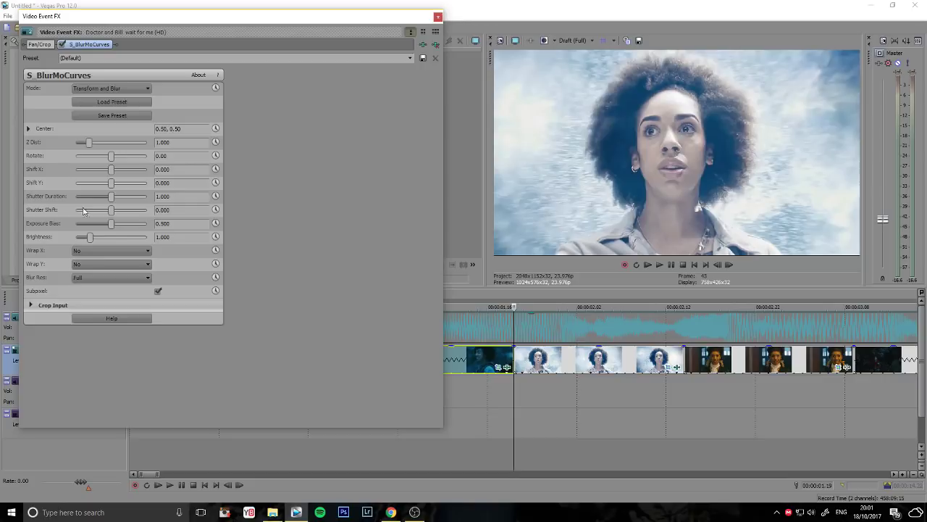
click(85, 251)
click(83, 272)
click(84, 263)
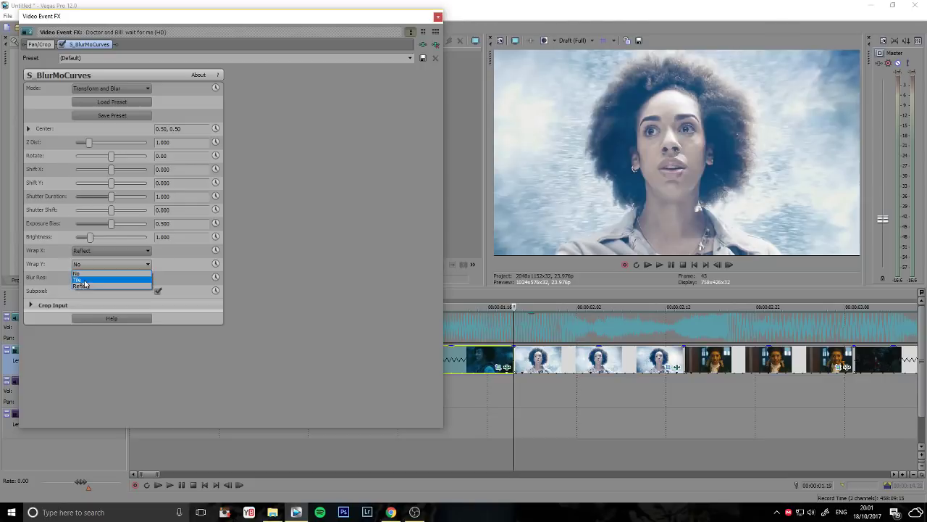
click(82, 286)
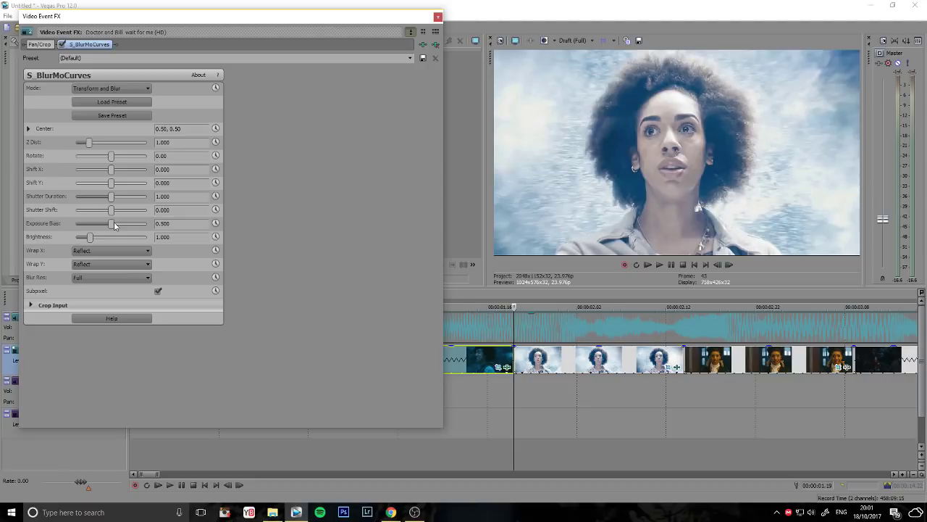
Step: Turn on Shift Y animation for the fourth clip and set its starting keyframe to -0.371, reusing the copied value
click(215, 183)
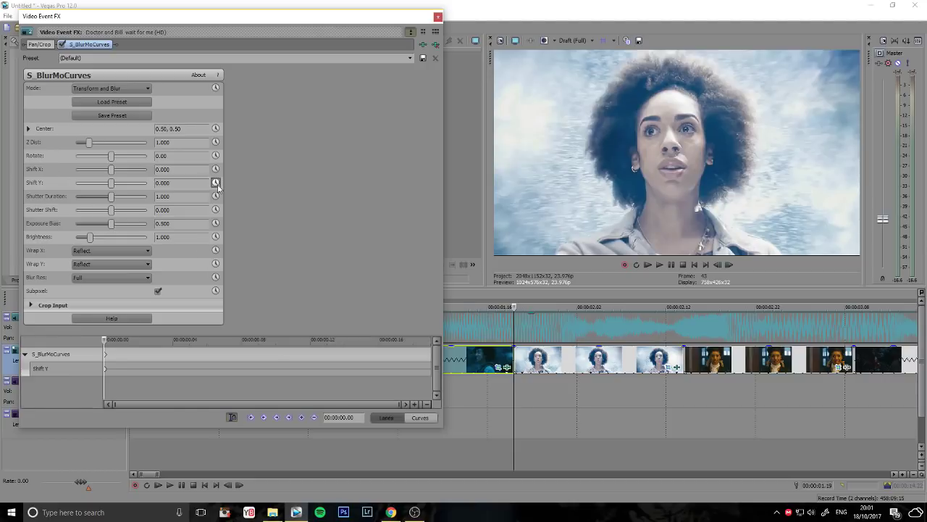
click(173, 184)
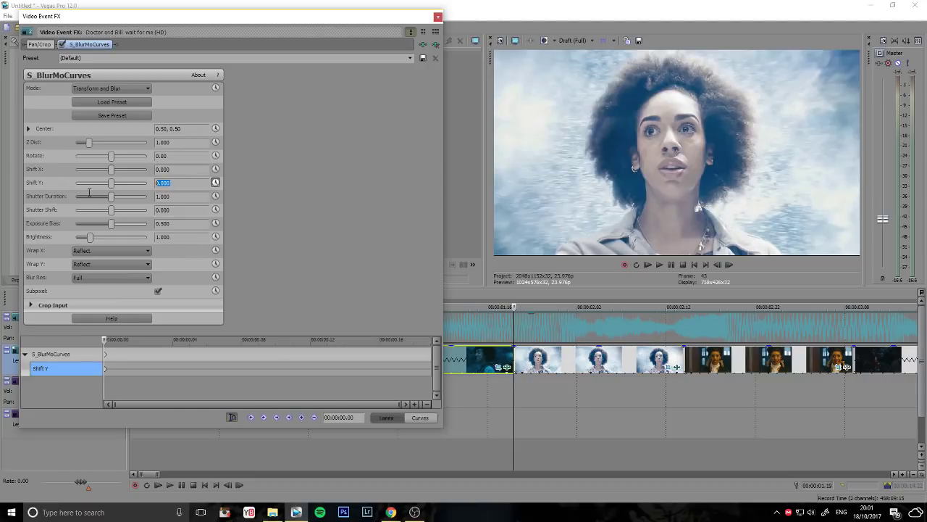
key(BackSpace)
right_click(177, 184)
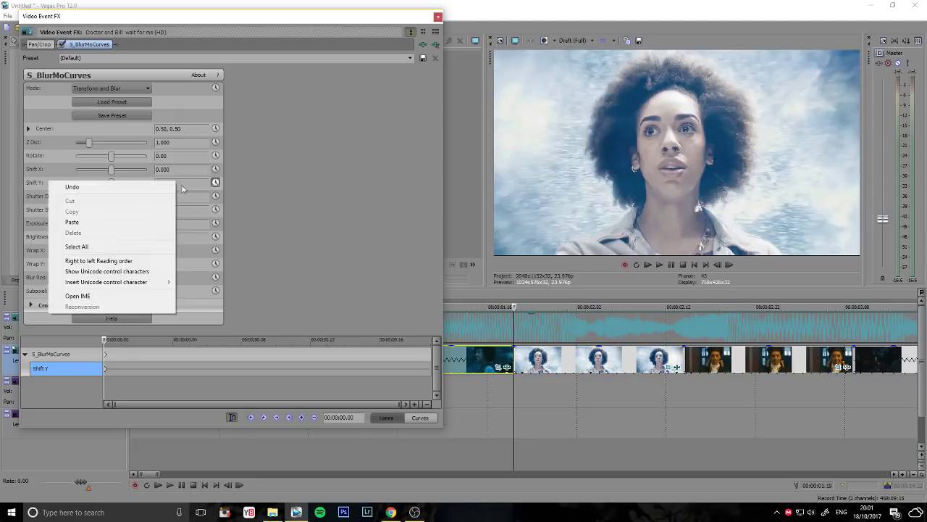
click(68, 221)
key(Return)
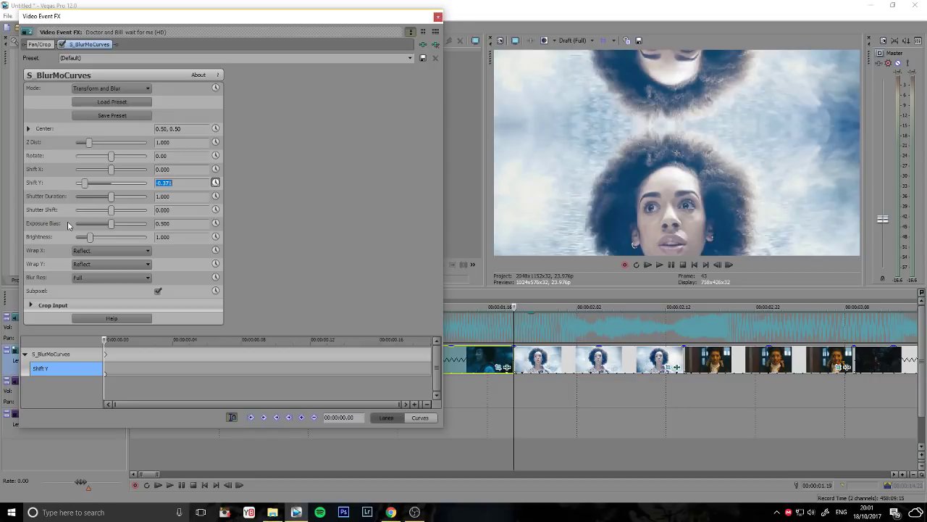
Step: Add a keyframe at 00:00:00.02 in the fourth clip and set Shift Y to 0 there
click(730, 265)
click(729, 265)
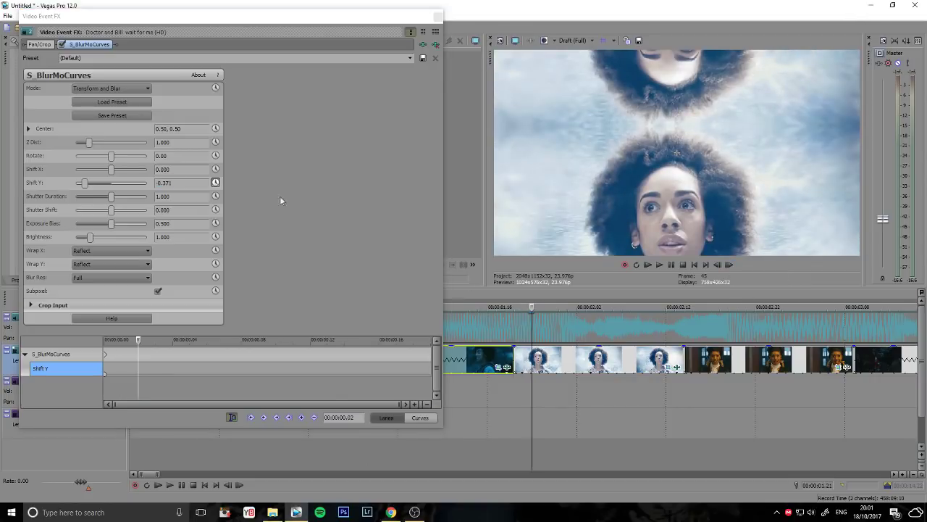
click(302, 419)
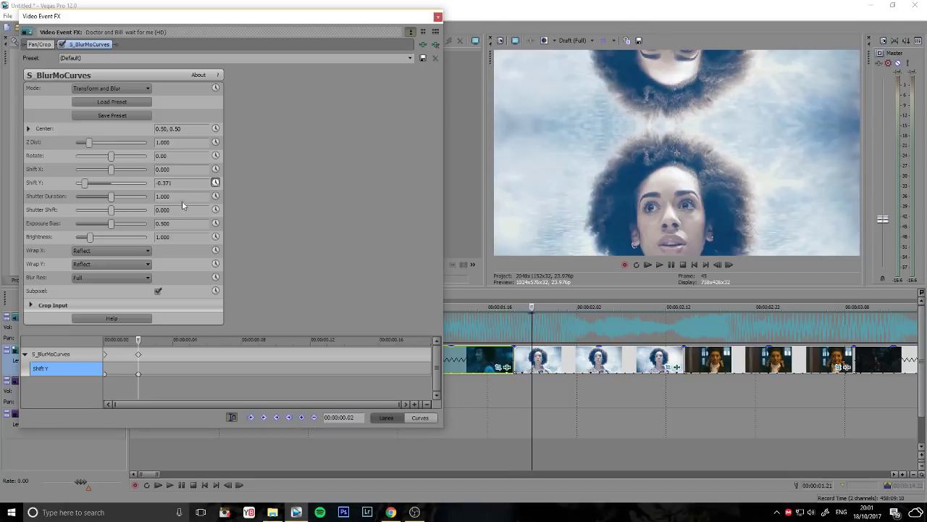
text(0)
key(Return)
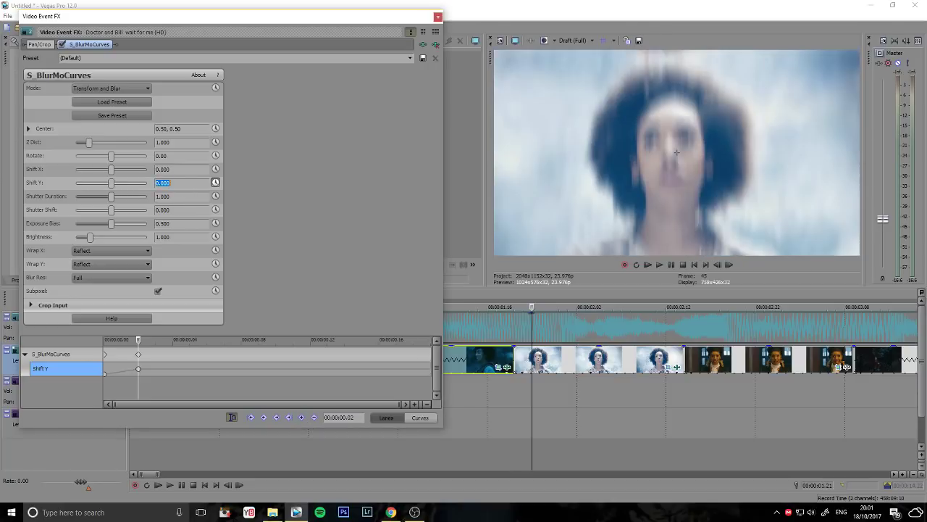
Step: Return to the fourth clip's start, close the effect settings, then play and scrub through the shift transition
drag(138, 343, 104, 343)
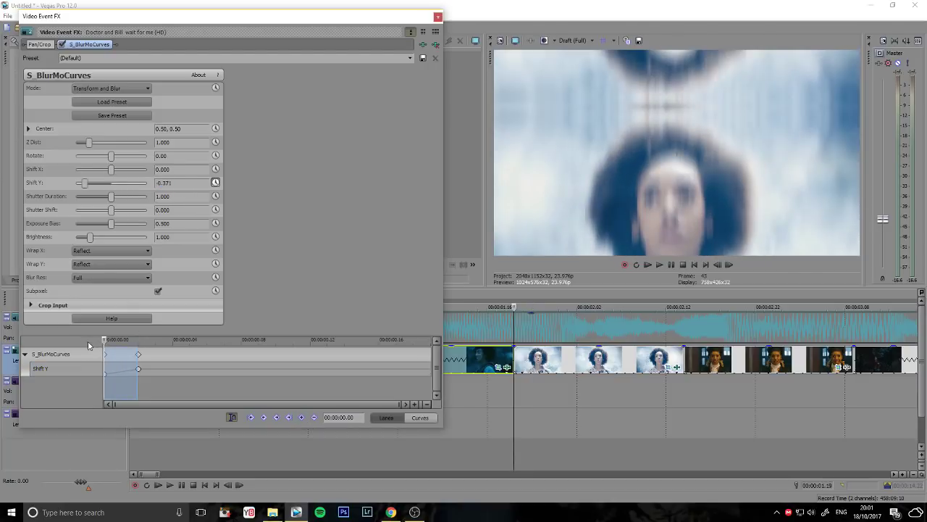
click(436, 16)
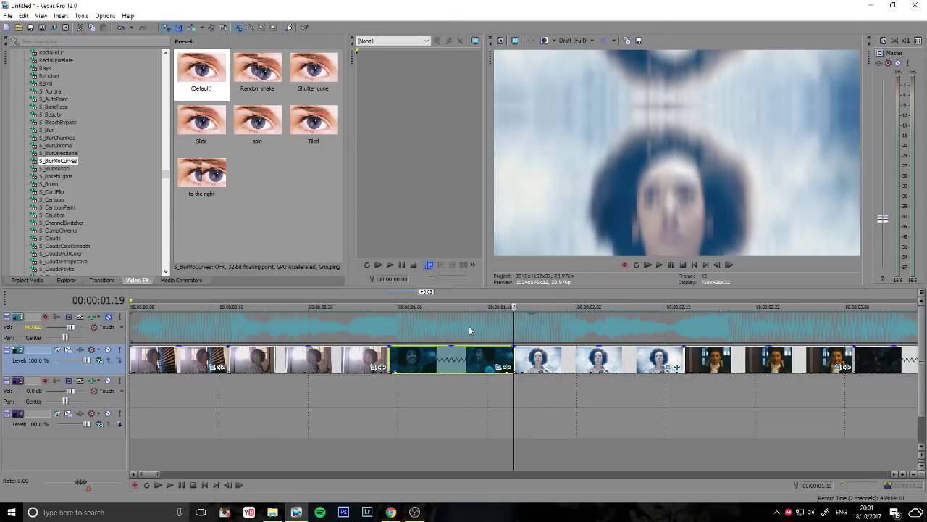
click(468, 289)
click(675, 264)
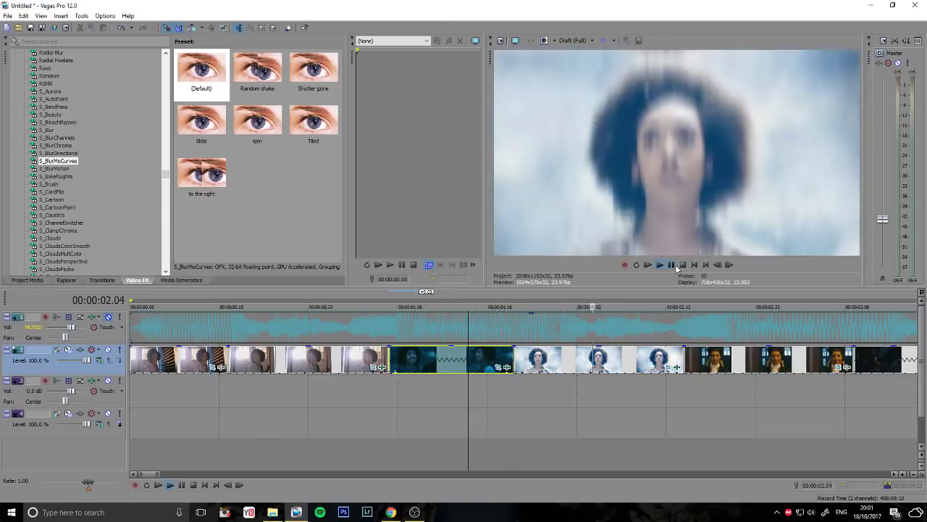
click(675, 265)
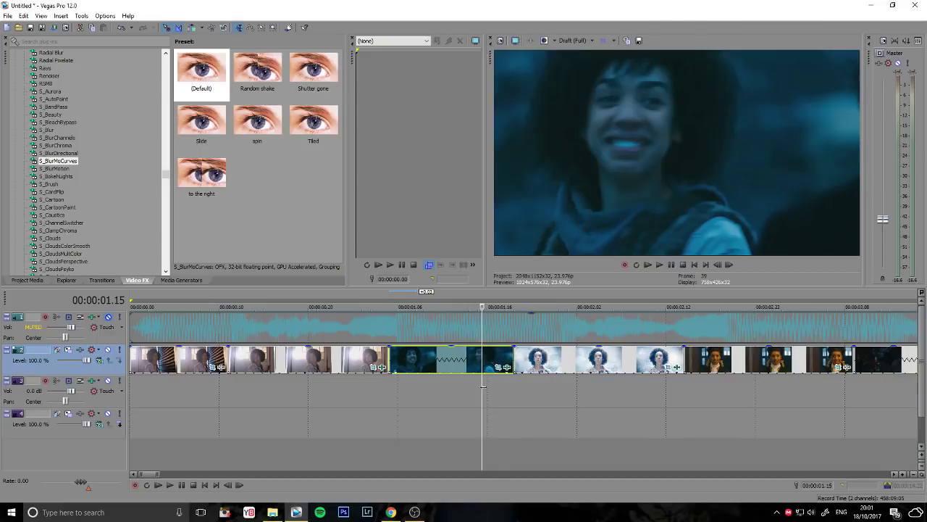
click(514, 387)
click(529, 388)
drag(529, 388, 645, 392)
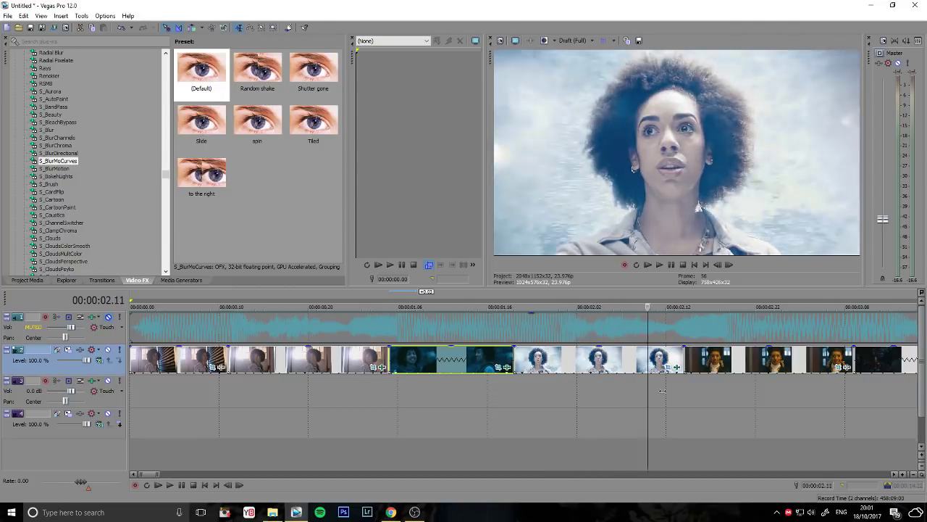
Step: Turn on Z Dist animation in the fourth clip's S_BlurMoCurves effect and add a keyframe near the clip's end
key(space)
key(space)
scroll(725, 406, down, 4)
scroll(630, 402, up, 3)
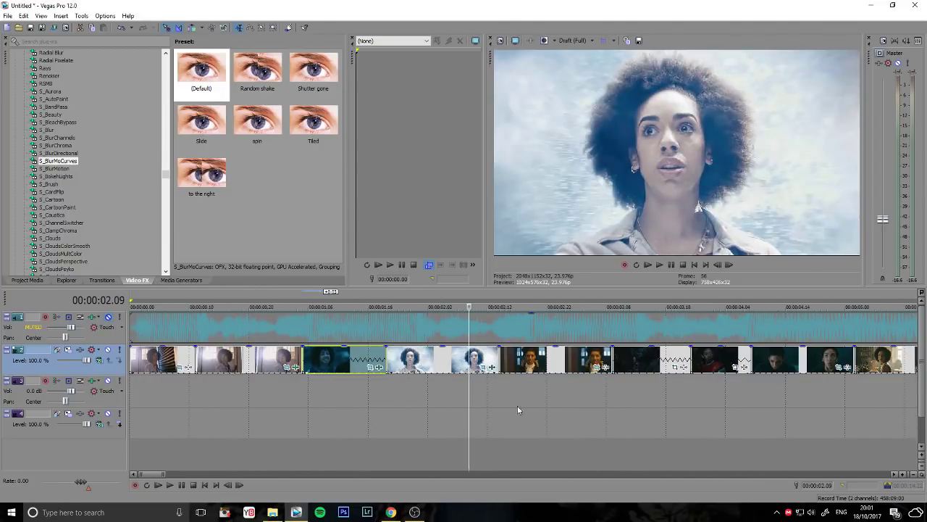
mouse_move(472, 393)
mouse_down()
mouse_move(520, 391)
mouse_move(438, 393)
mouse_move(717, 391)
mouse_move(475, 381)
mouse_up()
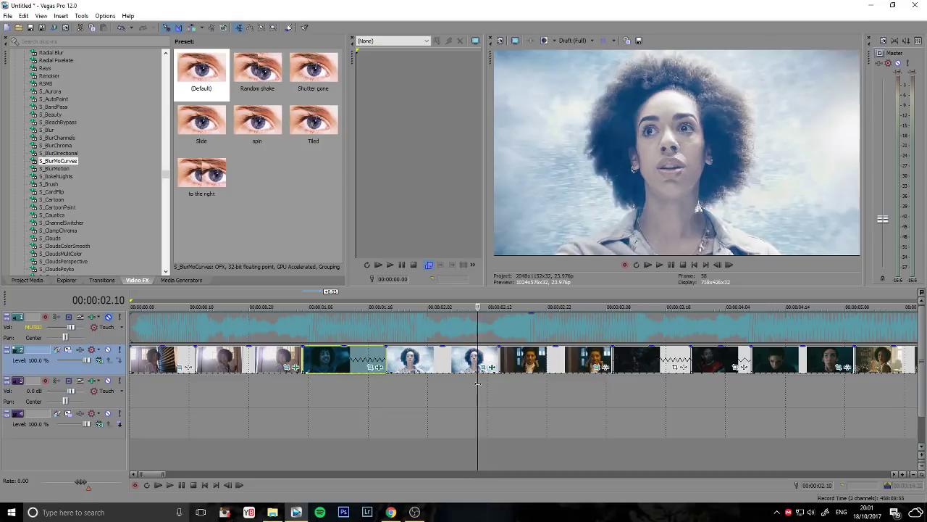
click(492, 367)
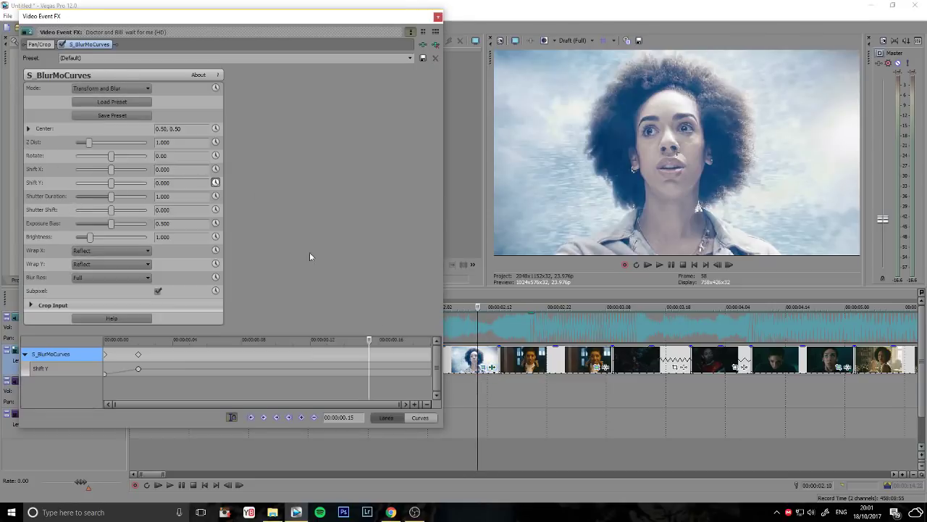
click(215, 142)
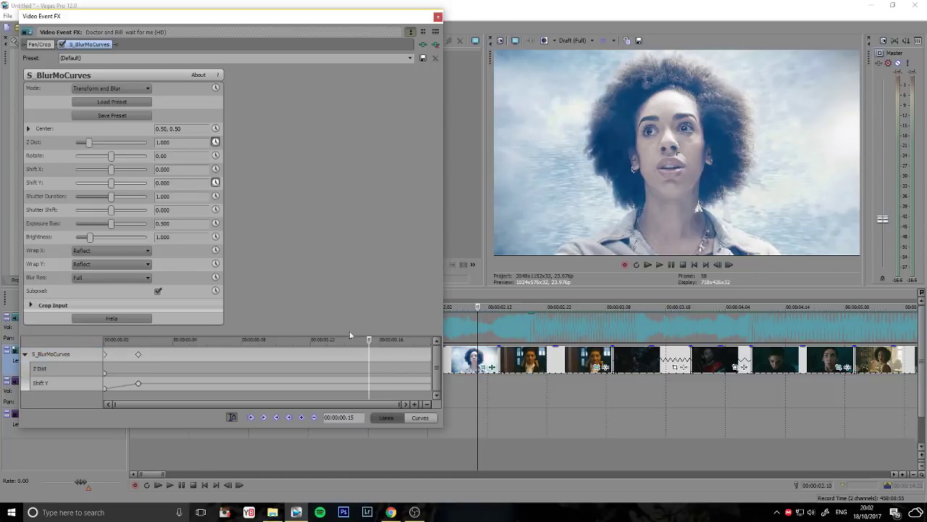
drag(371, 342, 412, 339)
click(301, 418)
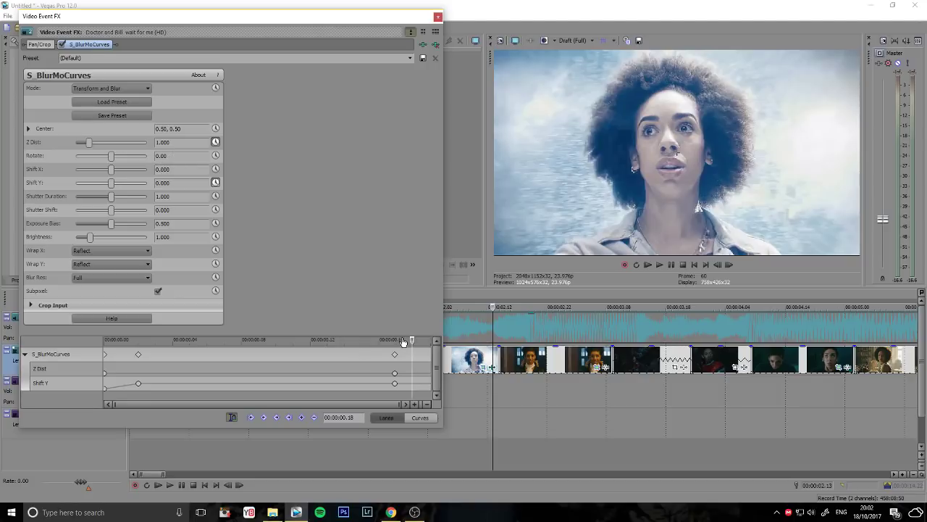
Step: Set Z Dist to about 1.53 at 00:00:00.19, the end of the fourth clip, and check the neighbouring frame
drag(415, 340, 435, 347)
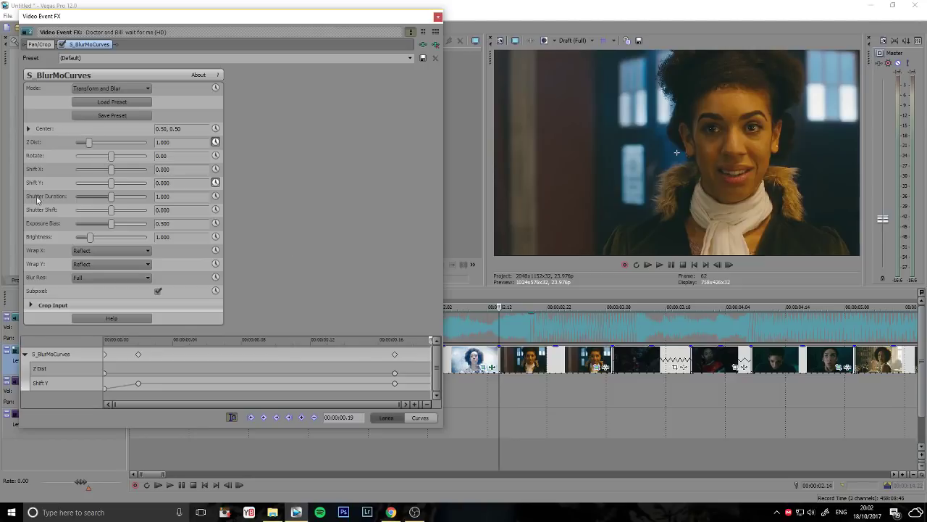
drag(87, 142, 96, 144)
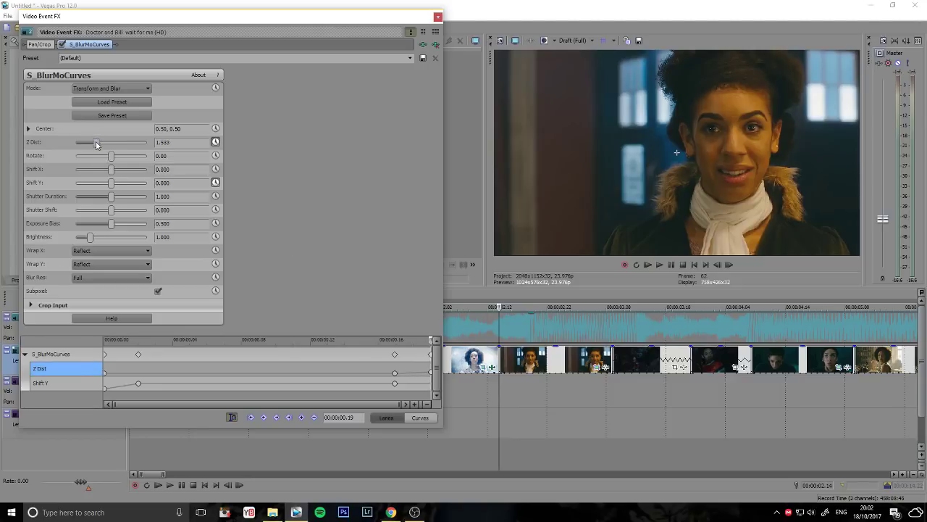
click(730, 264)
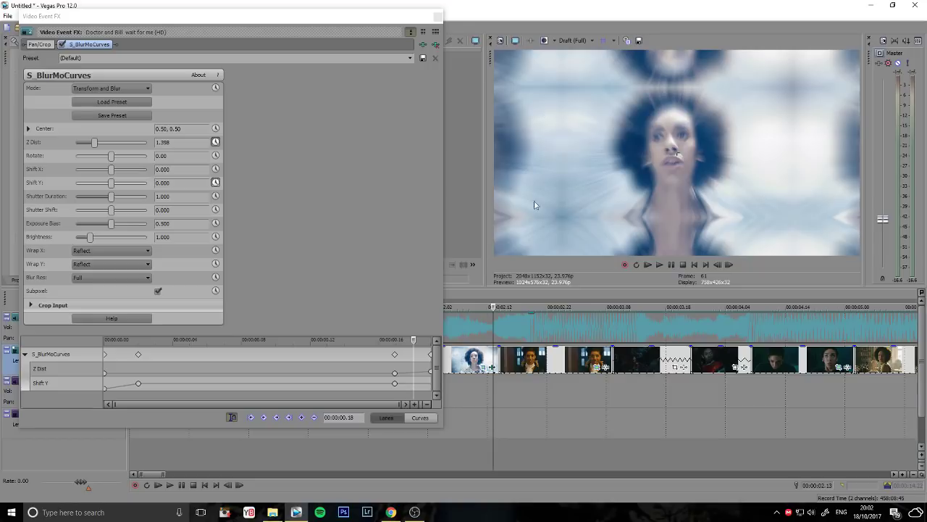
Step: Set Wrap X and Wrap Y to Tile in the fourth clip's S_BlurMoCurves effect
click(114, 254)
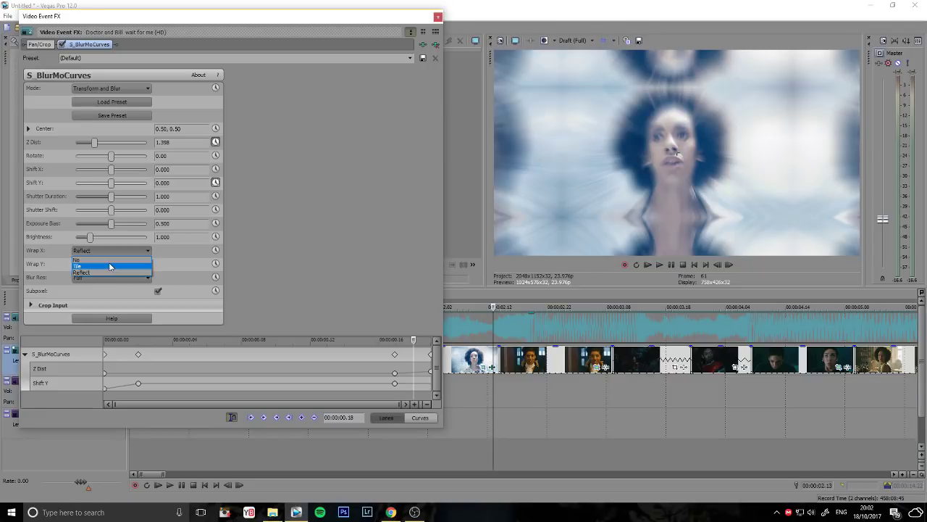
click(104, 266)
click(103, 266)
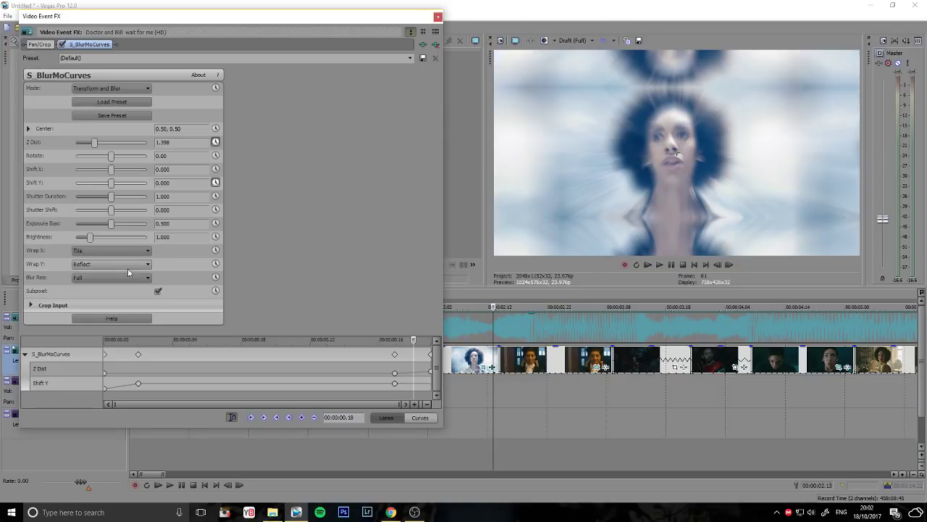
click(80, 277)
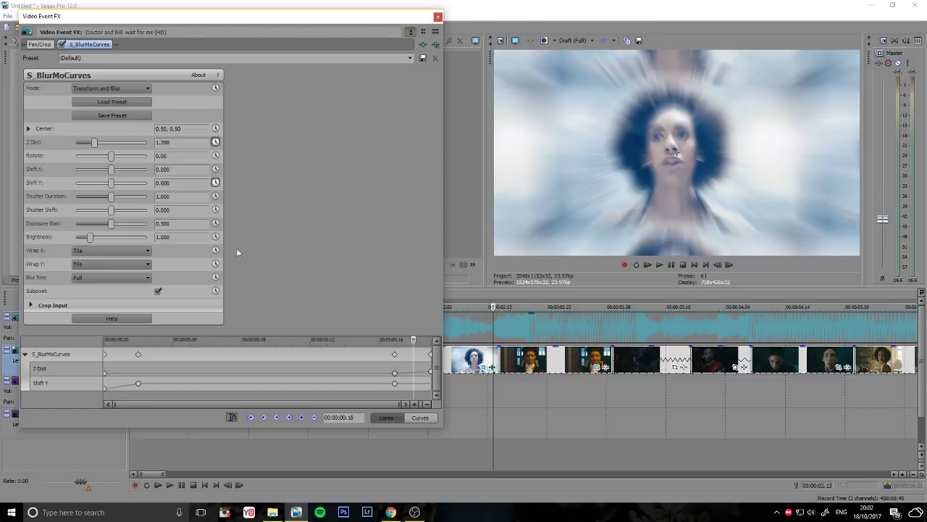
Step: Set Wrap Y and Wrap X to Reflect in the fourth clip's S_BlurMoCurves effect
click(118, 264)
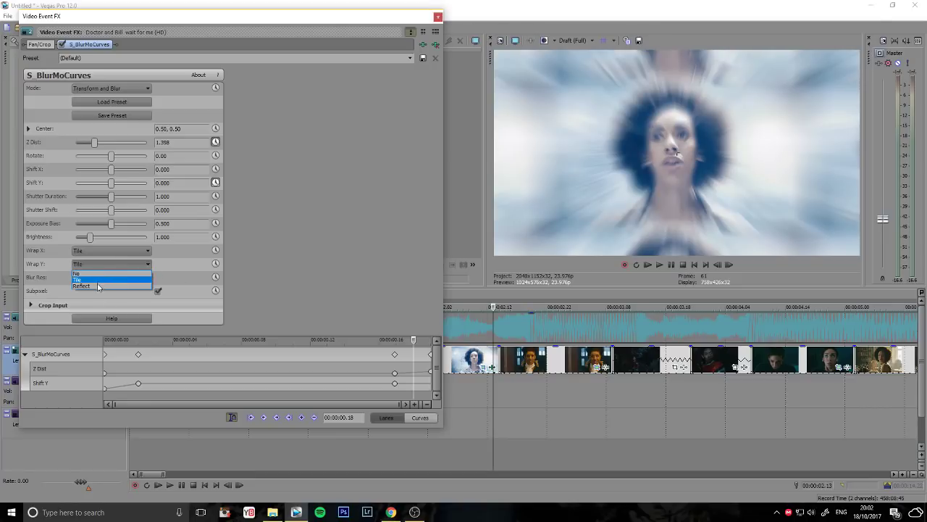
click(97, 286)
click(105, 251)
click(87, 273)
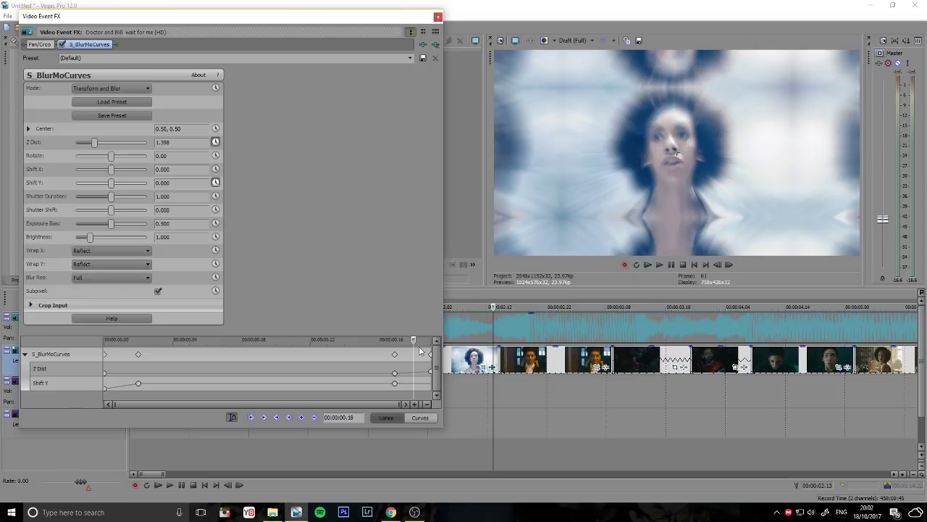
Step: Copy the Z Dist value at the fourth clip's end, 00:00:00.19, and close the effect settings
drag(417, 345, 431, 340)
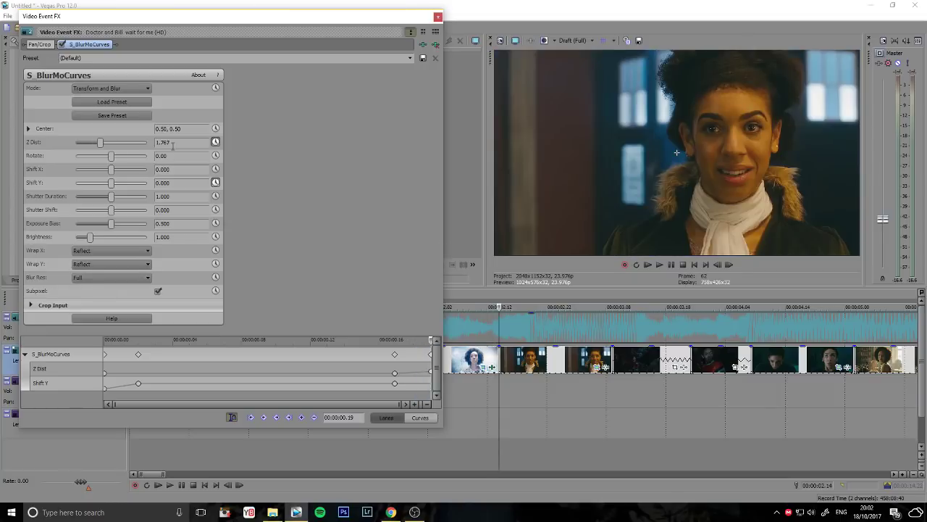
click(171, 143)
double_click(160, 143)
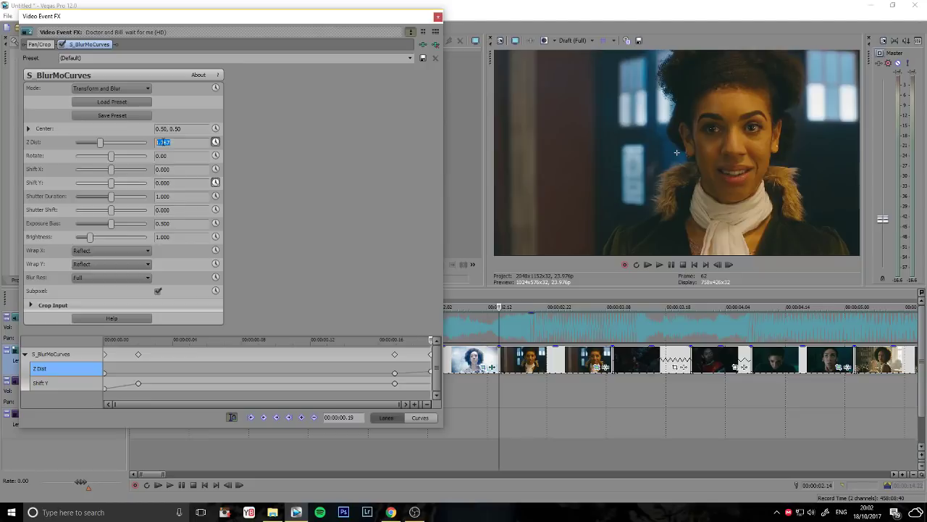
right_click(162, 143)
click(92, 163)
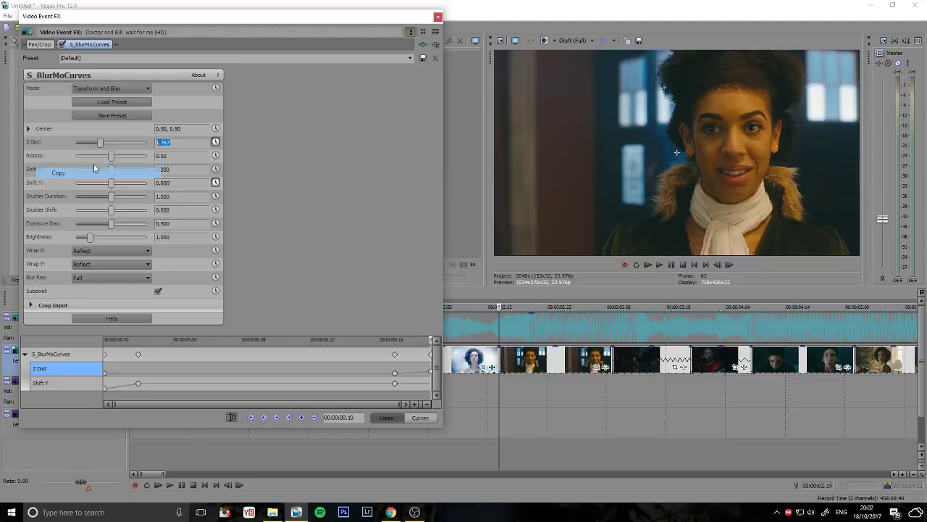
click(438, 18)
Step: Apply default S_BlurMoCurves to the fifth clip, with Z Dist animation on and Wrap X and Wrap Y set to Reflect
drag(199, 76, 597, 382)
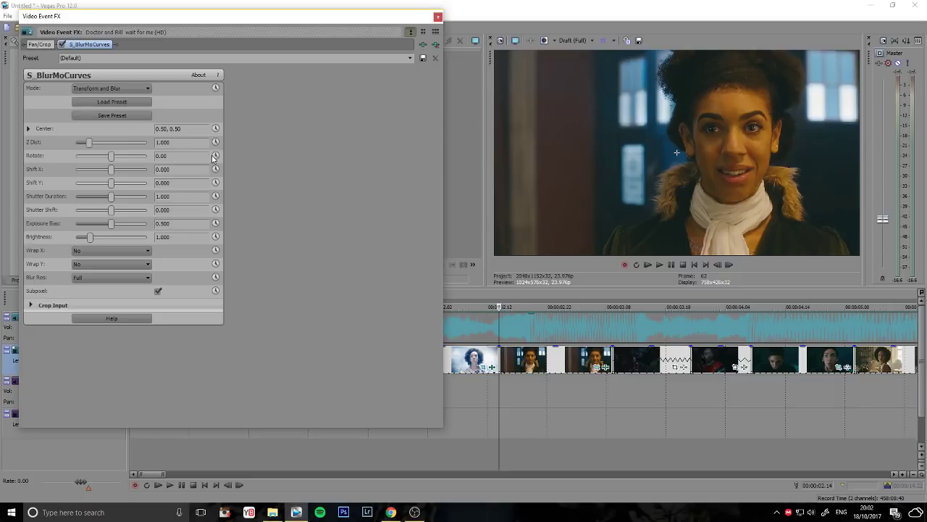
click(216, 142)
click(94, 250)
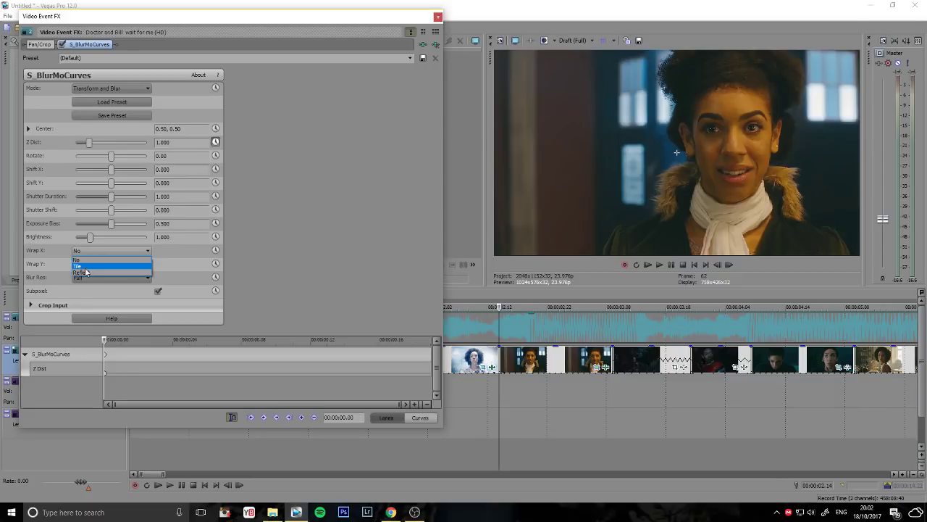
click(87, 268)
click(87, 267)
click(87, 279)
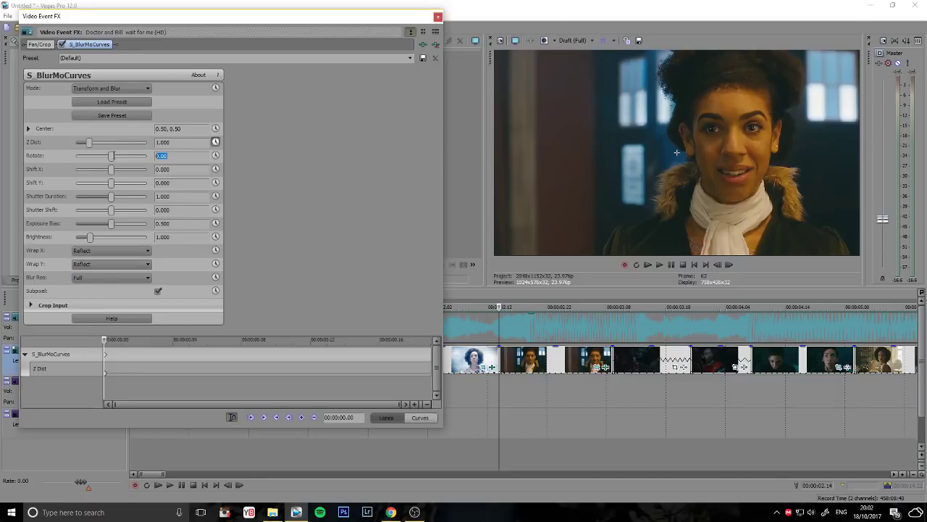
Step: Paste 1.767 as the Z Dist value at the start of the fifth clip
click(99, 143)
right_click(169, 143)
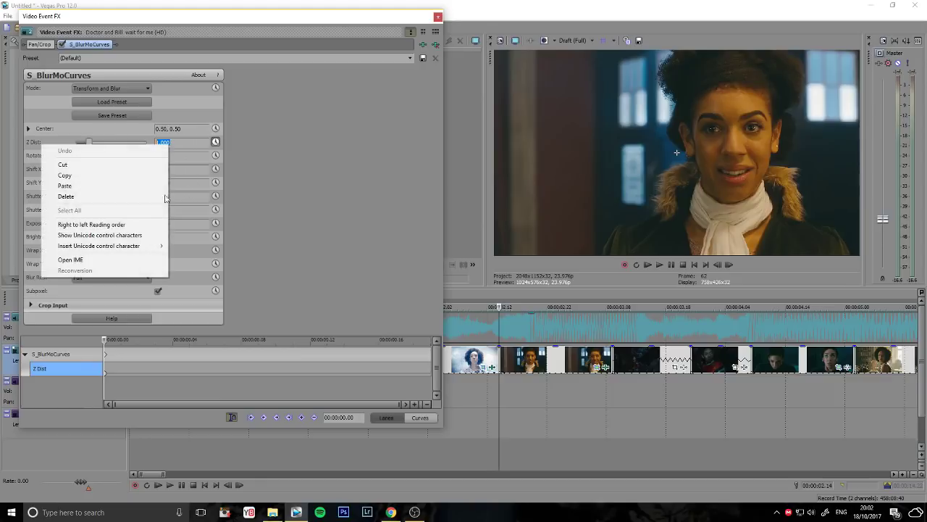
click(90, 190)
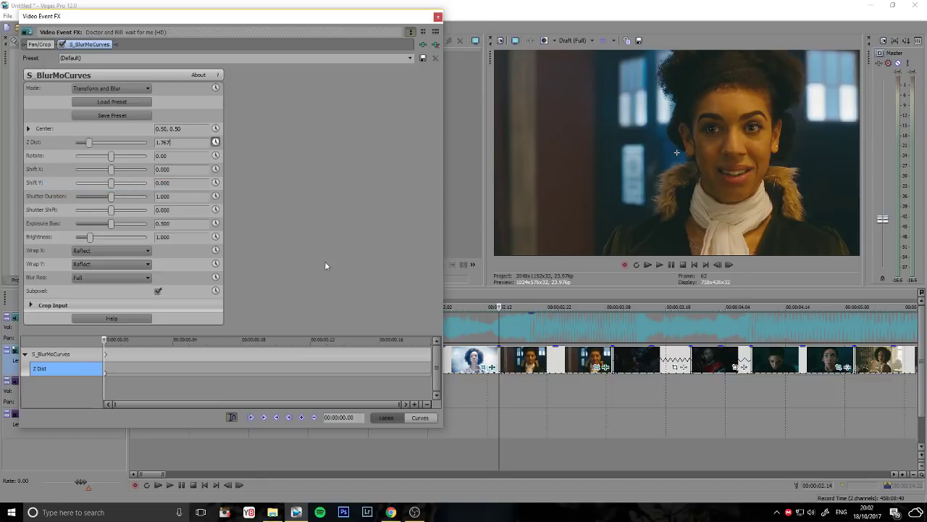
key(Return)
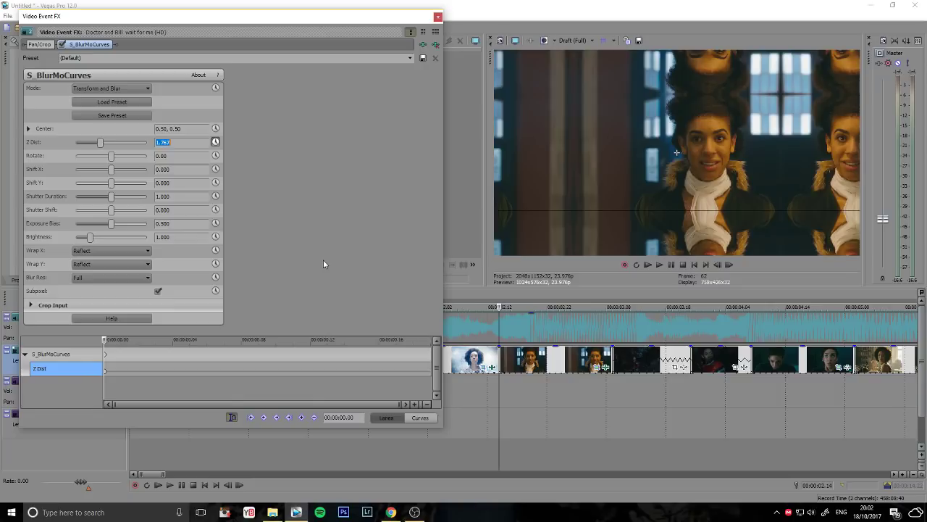
Step: Set Z Dist to 1 two frames into the fifth clip, at 00:00:00.02
click(729, 265)
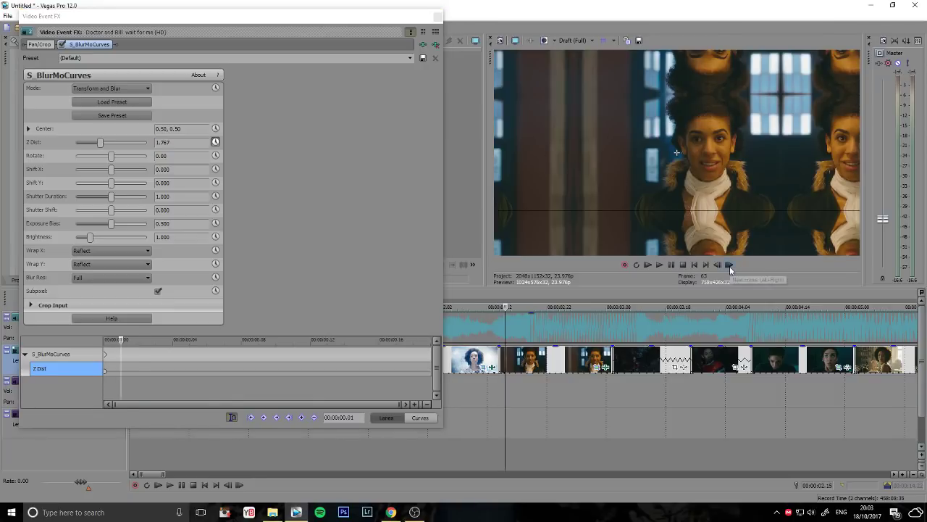
click(730, 266)
click(121, 147)
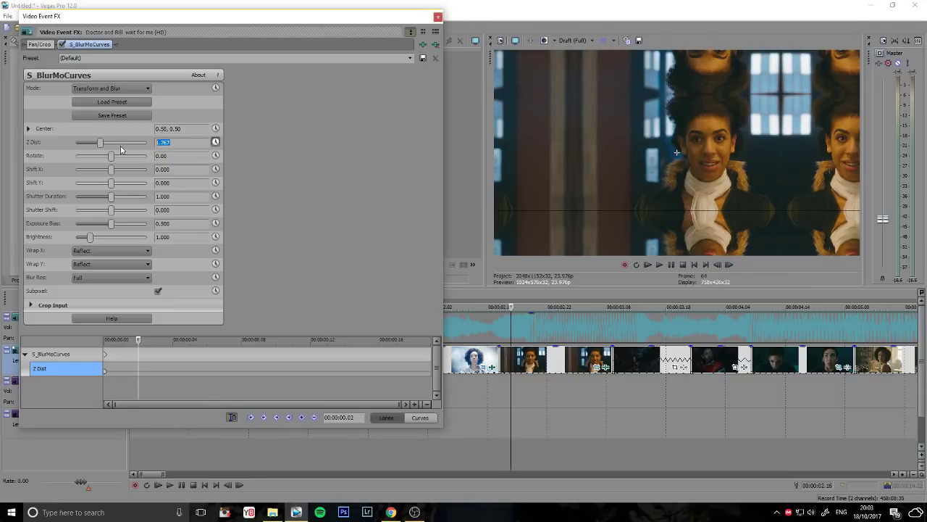
text(1)
key(Return)
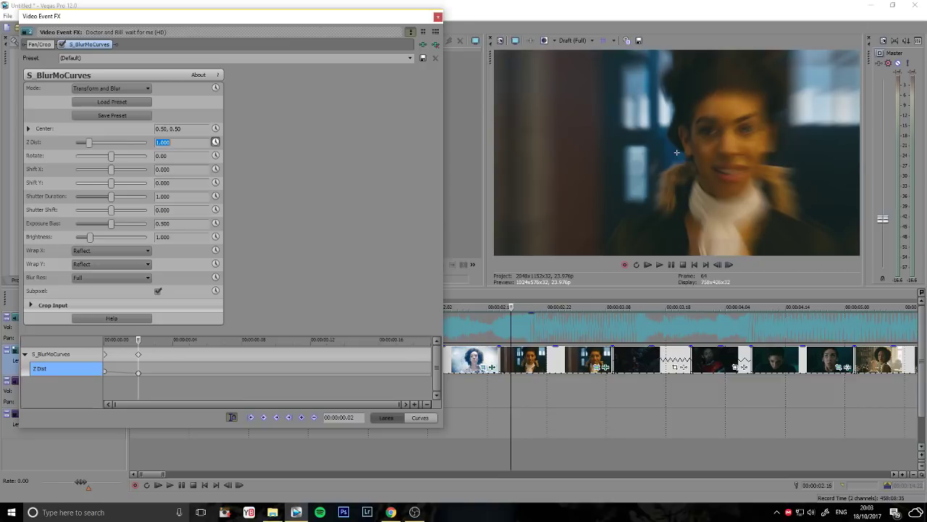
Step: Step back before the cut into the fifth clip, play the zoom transition and review the clip's last frames
click(717, 265)
click(717, 265)
click(717, 265)
click(717, 265)
click(717, 265)
click(717, 265)
click(717, 265)
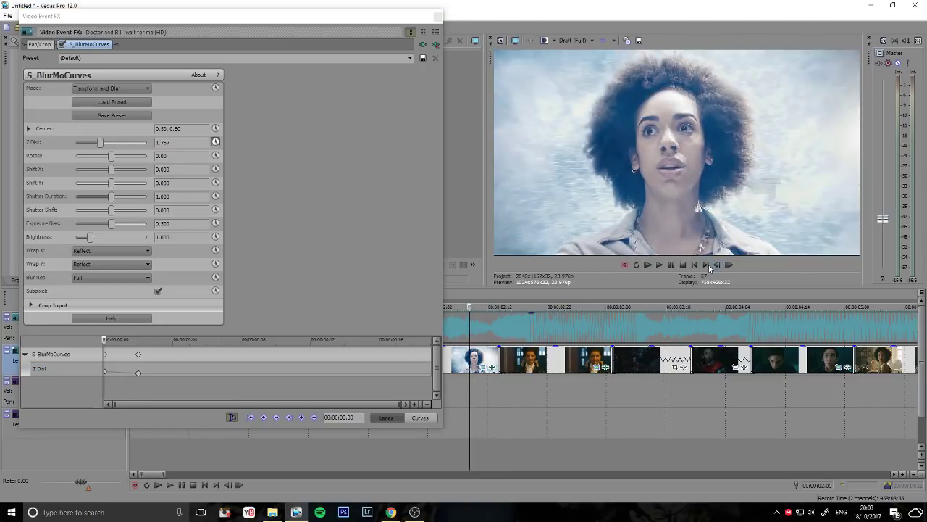
key(space)
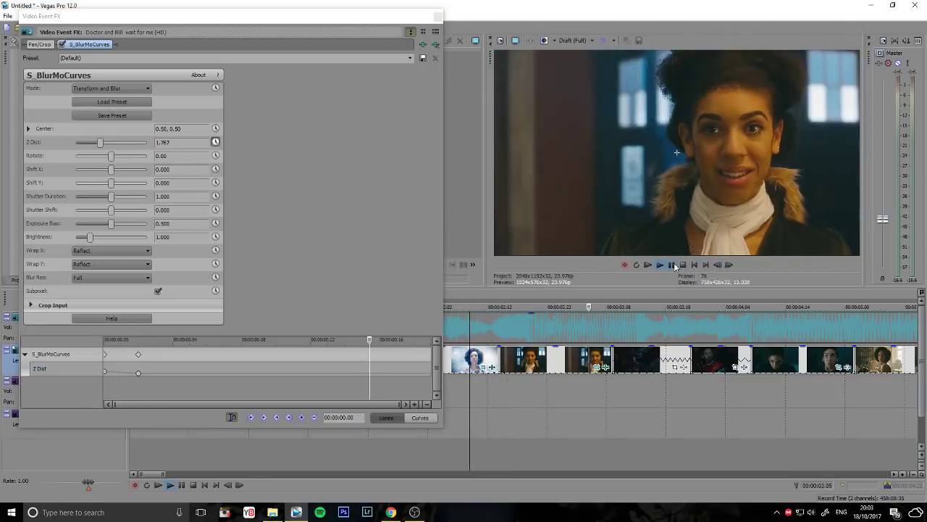
key(Return)
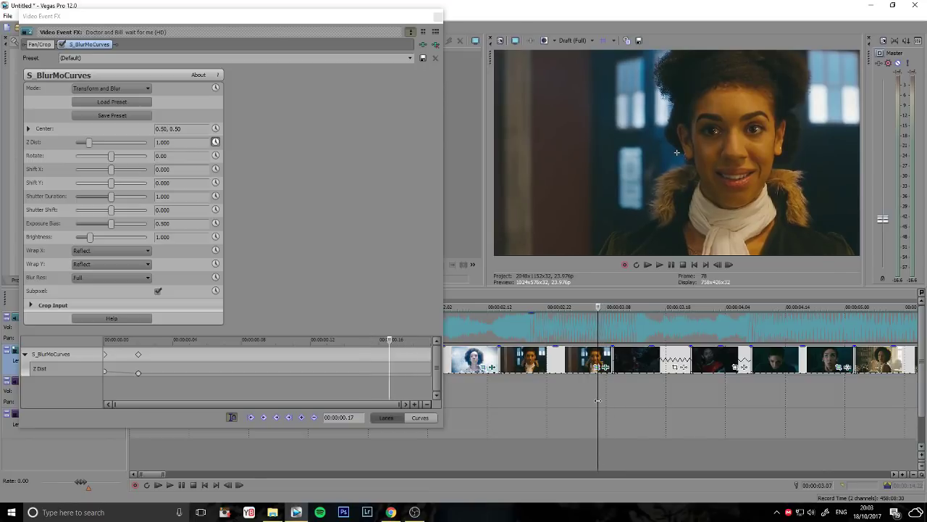
key(Left)
key(Left)
key(Left)
scroll(732, 385, down, 2)
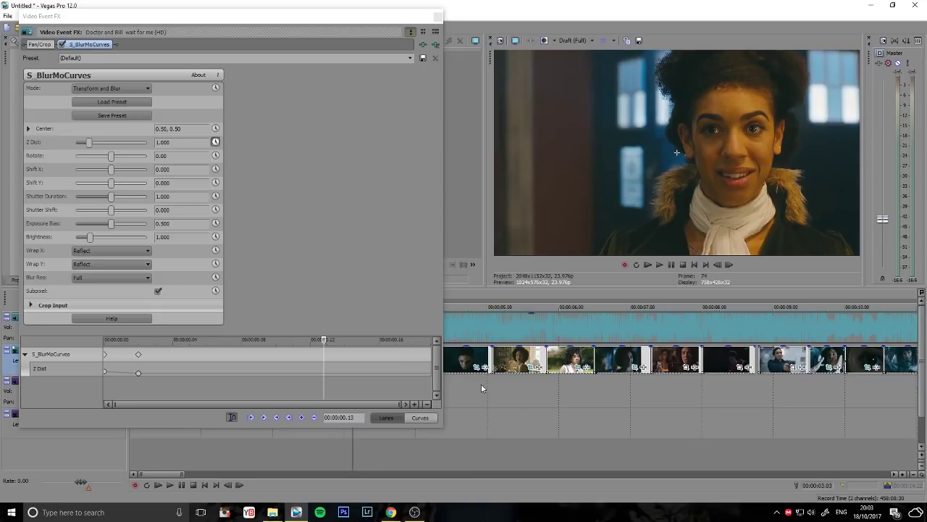
Step: Close the effect settings and step through the frames around the cut between the fifth and sixth clips
click(437, 16)
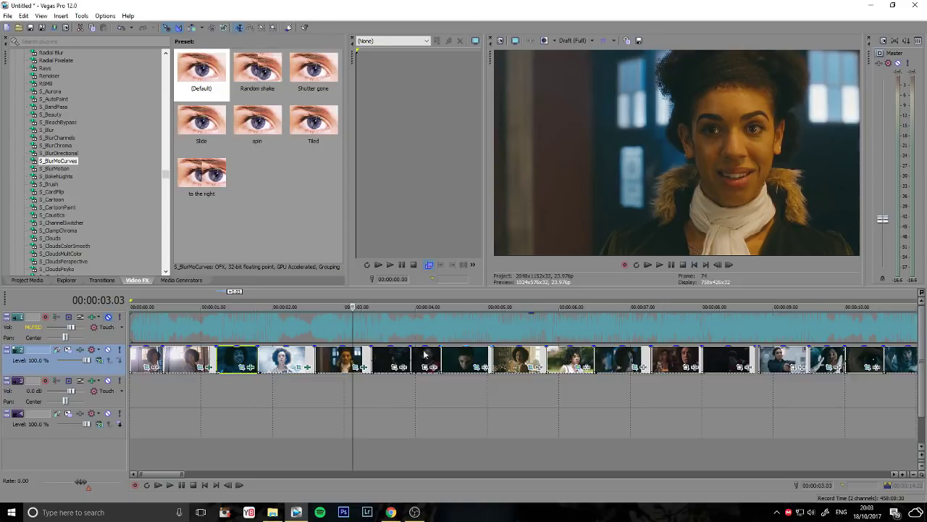
click(369, 356)
key(Right)
key(Right)
key(Right)
key(Right)
key(Right)
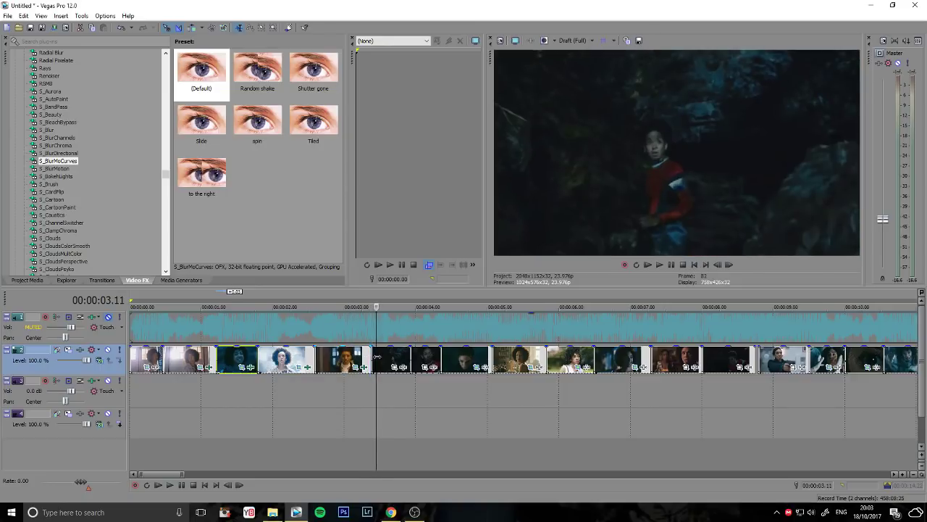
key(Left)
scroll(378, 416, up, 3)
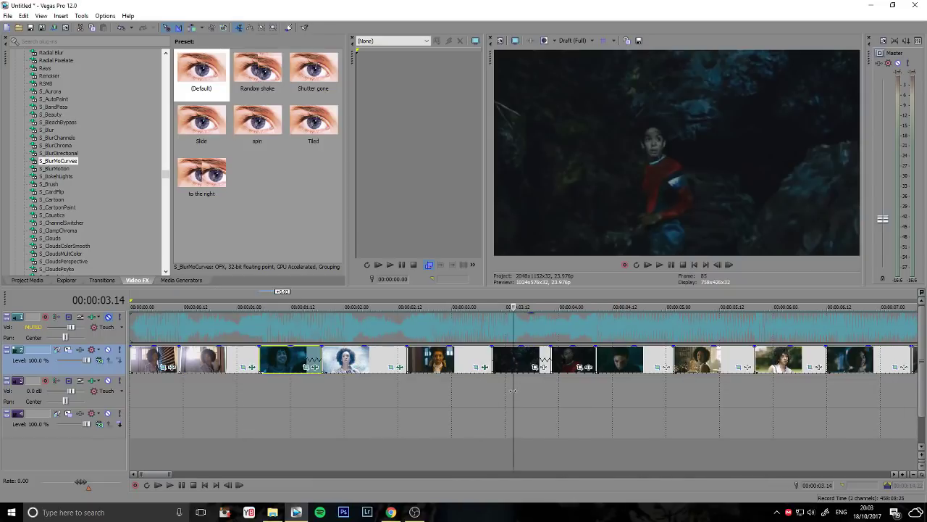
Step: Reopen the fifth clip's S_BlurMoCurves effect, turn on Shift X animation and add a keyframe at about 00:00:00.17
drag(513, 391, 483, 367)
click(568, 371)
click(449, 367)
click(486, 367)
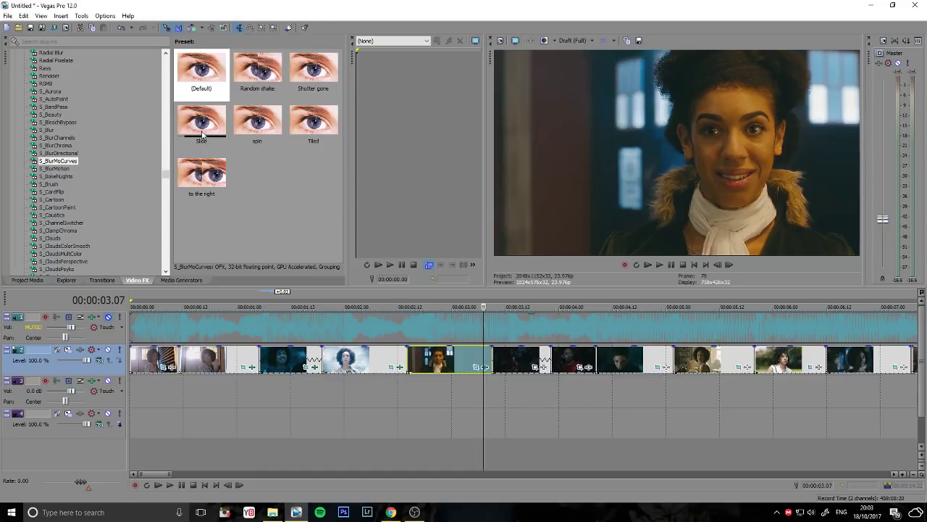
click(486, 367)
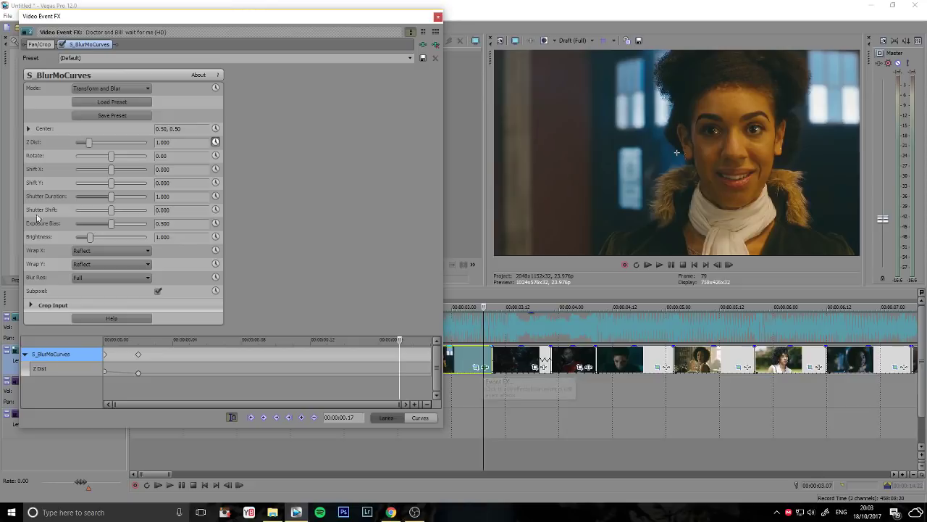
click(216, 170)
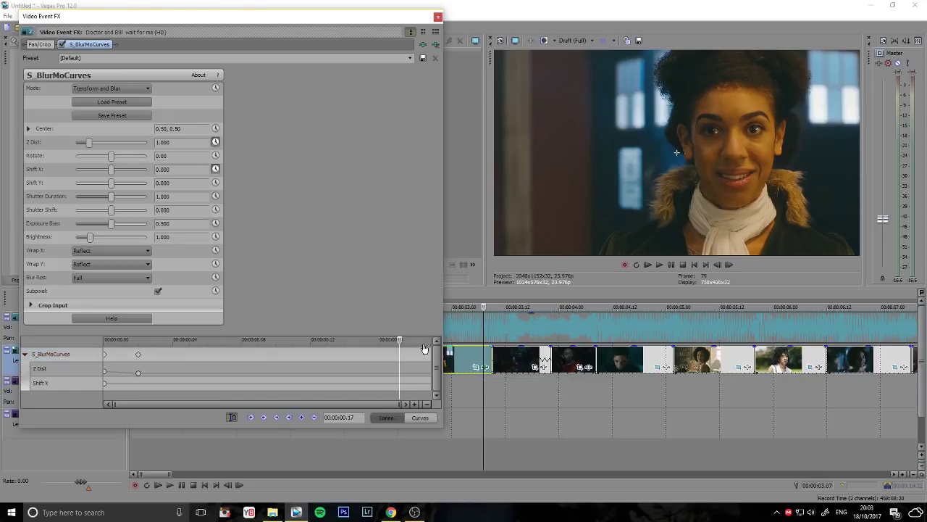
mouse_move(399, 339)
mouse_down()
mouse_move(111, 335)
mouse_move(395, 343)
mouse_up()
click(280, 373)
click(302, 417)
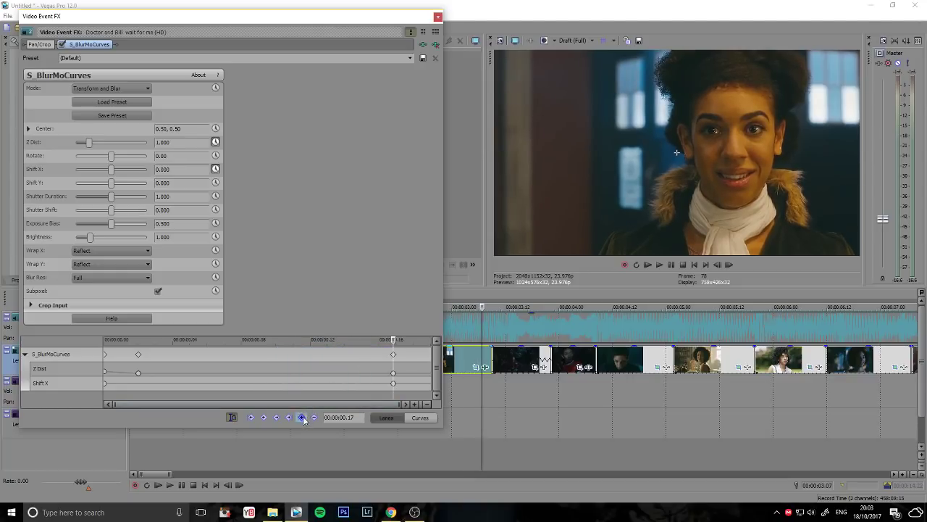
Step: Set Shift X to 0.330 at 00:00:00.19, the end of the fifth clip, and close the effect settings
drag(400, 341, 434, 339)
drag(111, 169, 135, 168)
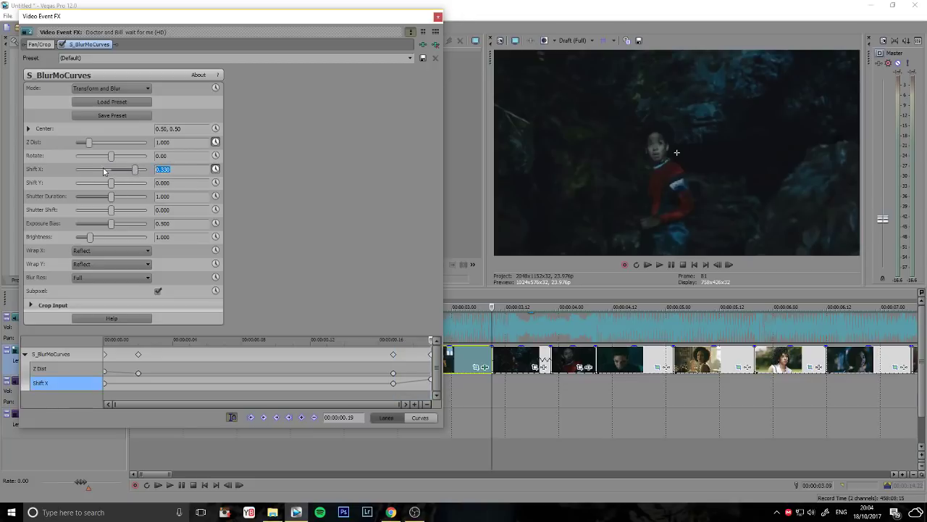
click(437, 17)
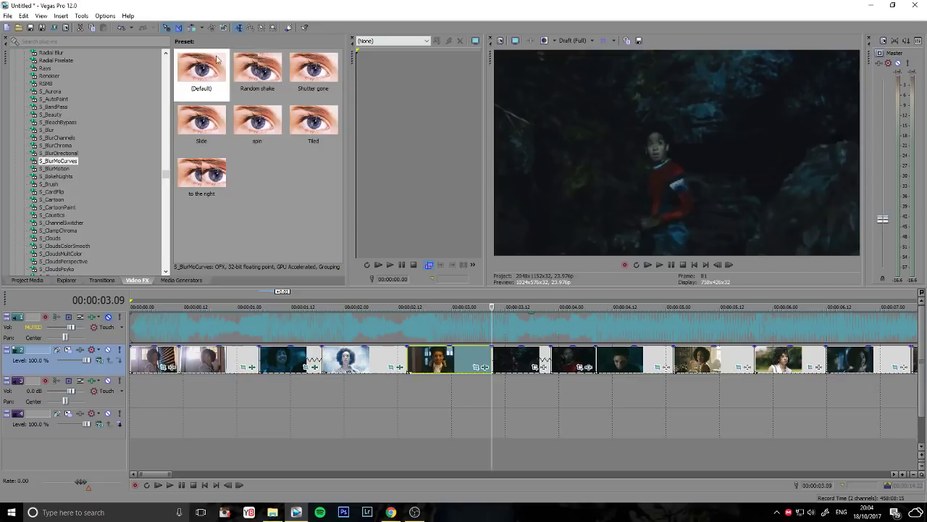
Step: Apply default S_BlurMoCurves to the sixth clip and set Wrap X and Wrap Y to Reflect
drag(521, 375, 524, 376)
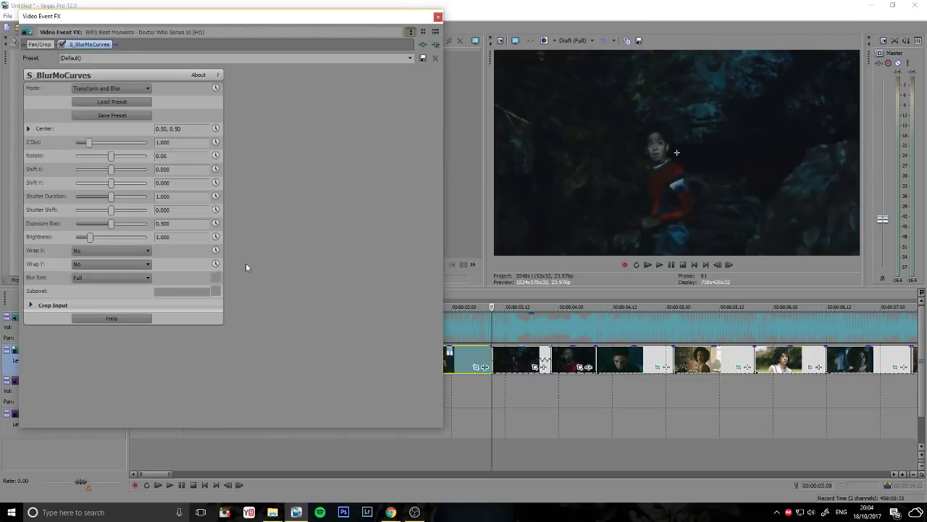
click(113, 250)
click(81, 272)
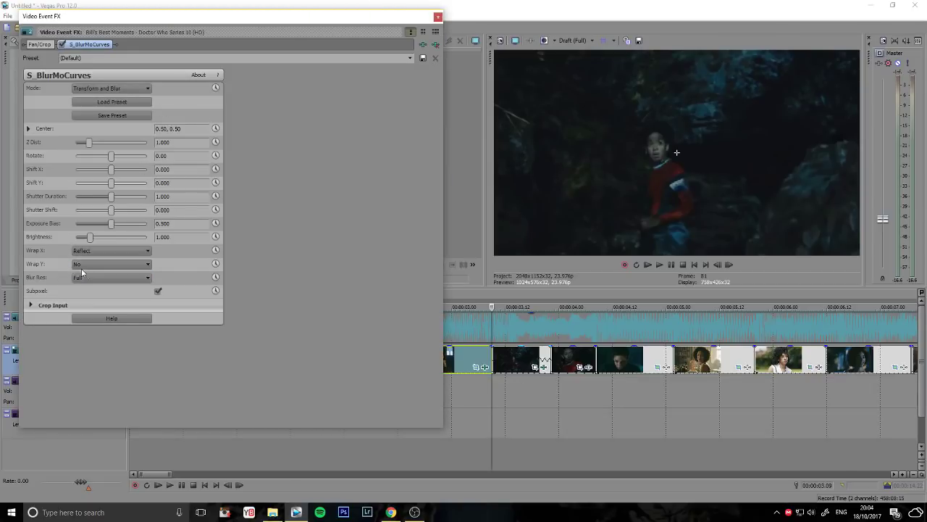
click(81, 263)
click(80, 286)
Step: Turn on Shift X animation and set Shift X to -0.330 at the sixth clip's start
click(215, 169)
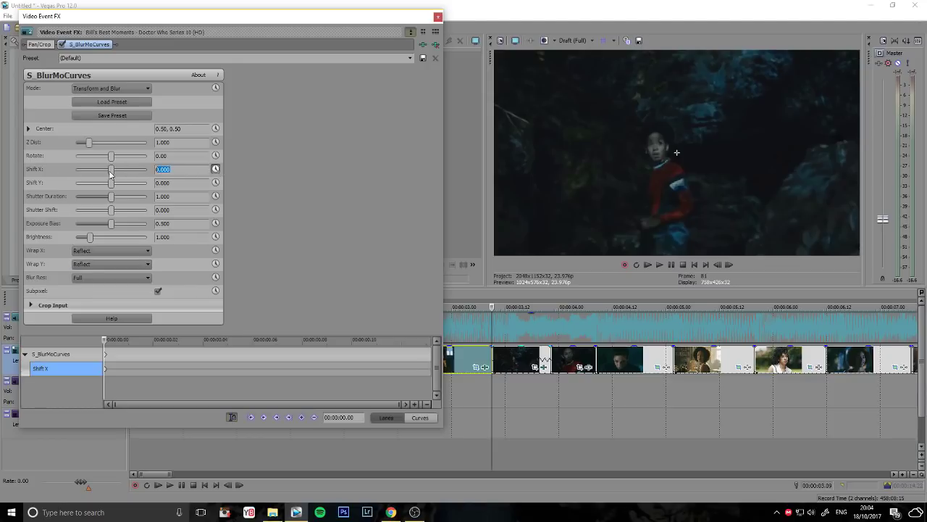
text(-)
key(Return)
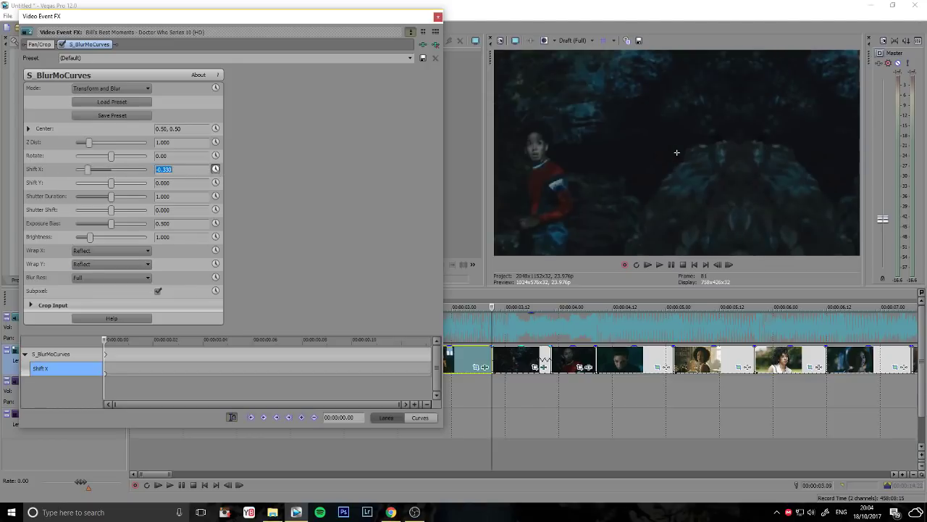
Step: Add a keyframe at 00:00:00.02 in the sixth clip's effect and set its Shift X to 0
click(728, 265)
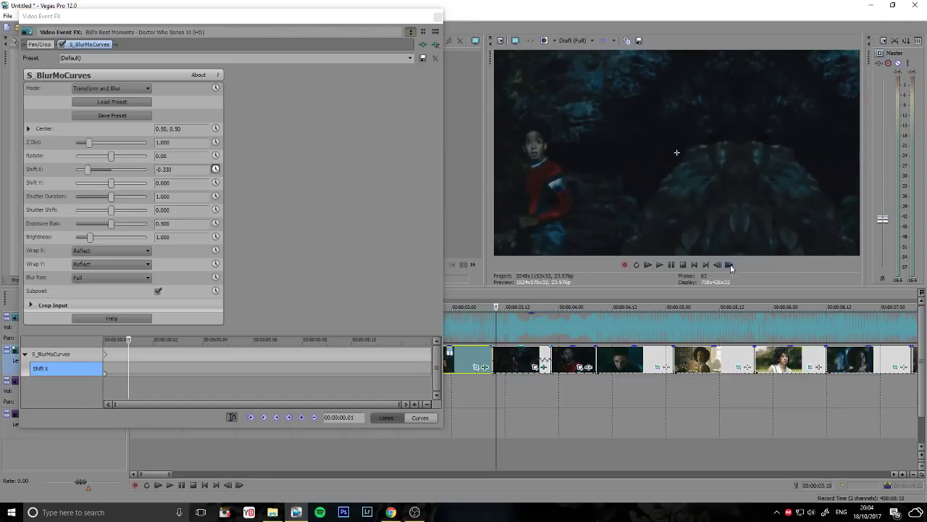
click(729, 265)
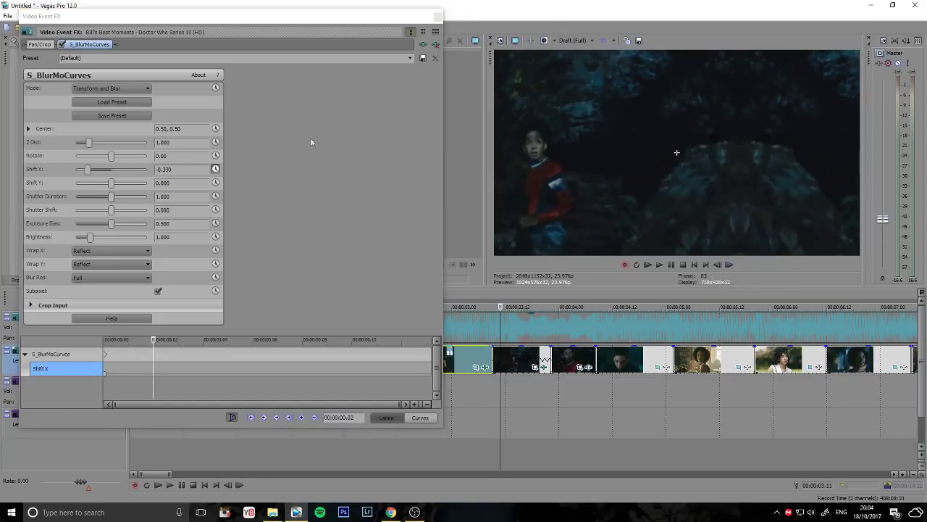
click(301, 417)
drag(176, 168, 115, 164)
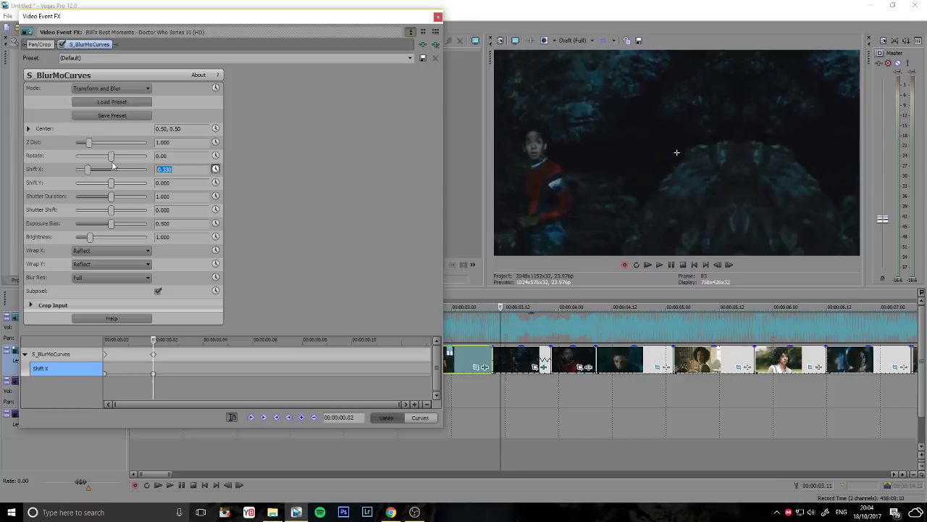
text(0)
key(Return)
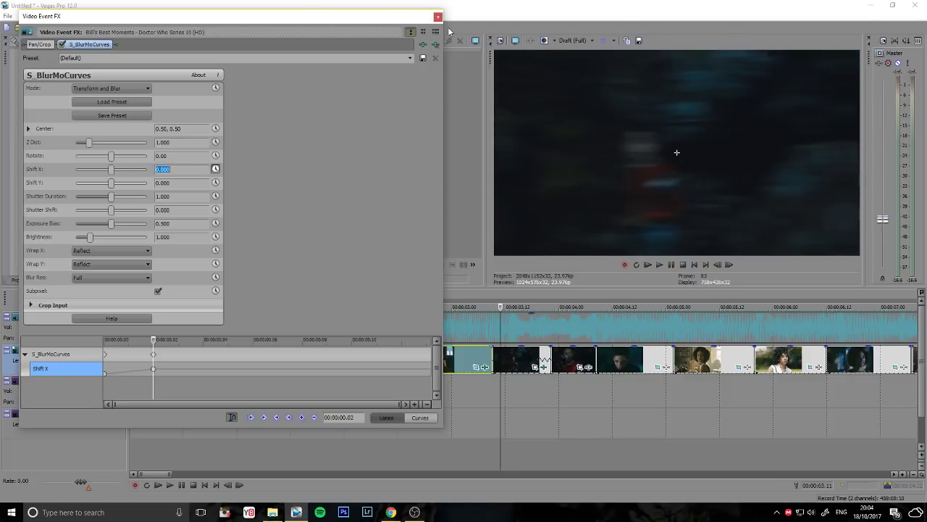
Step: Close the effect settings and play back the shift transition between the fifth and sixth clips
click(438, 16)
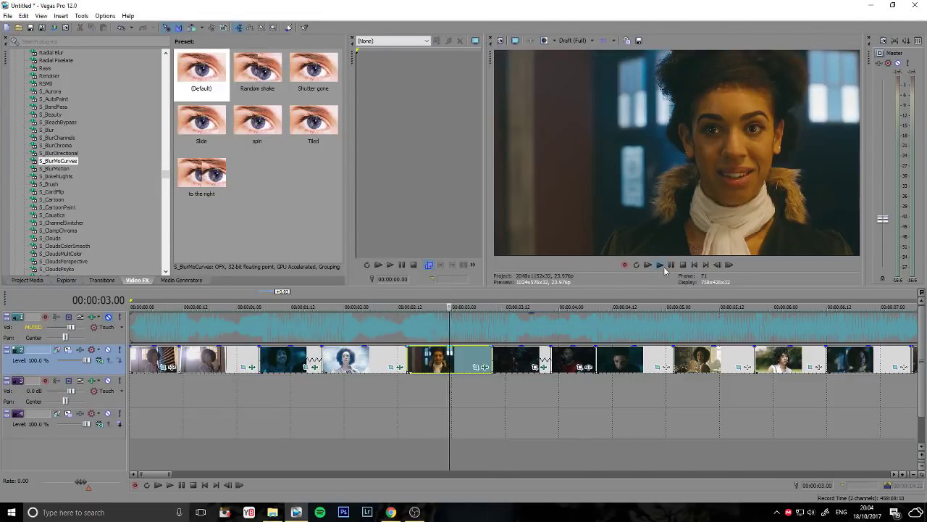
click(661, 265)
click(668, 265)
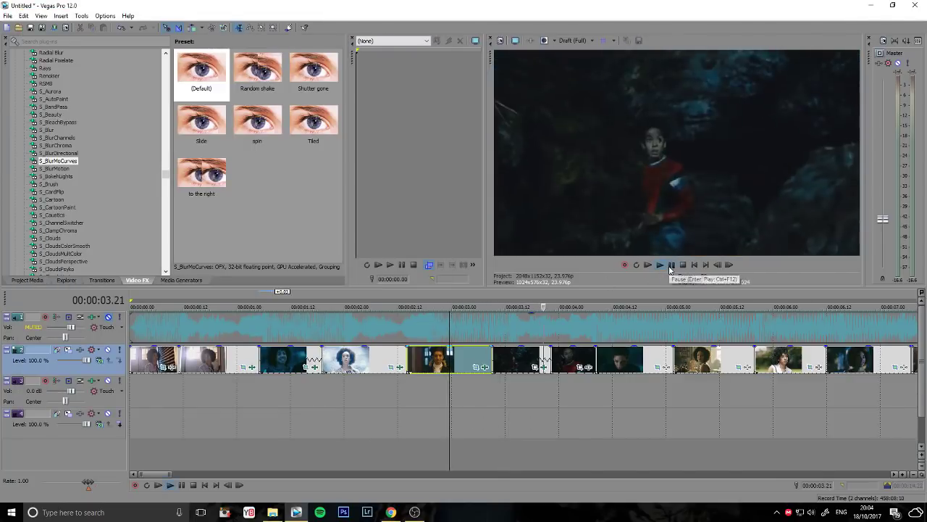
Step: Keyframe a crop zoom on the sixth clip from 00:00:00.11 to its end at 00:00:00.13, shrinking the crop to 402.1 by 226.2
click(535, 367)
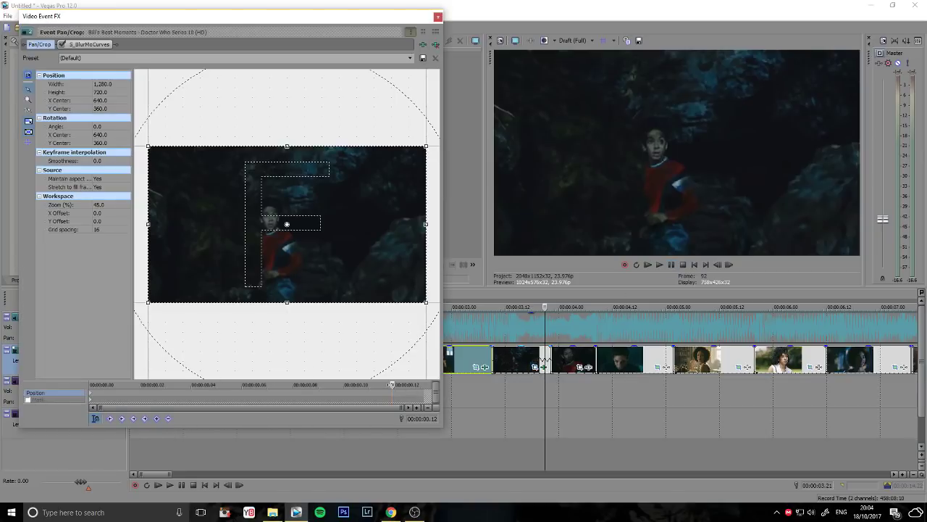
mouse_move(392, 385)
mouse_down()
mouse_move(424, 385)
mouse_move(372, 386)
mouse_move(390, 387)
mouse_move(381, 385)
mouse_up()
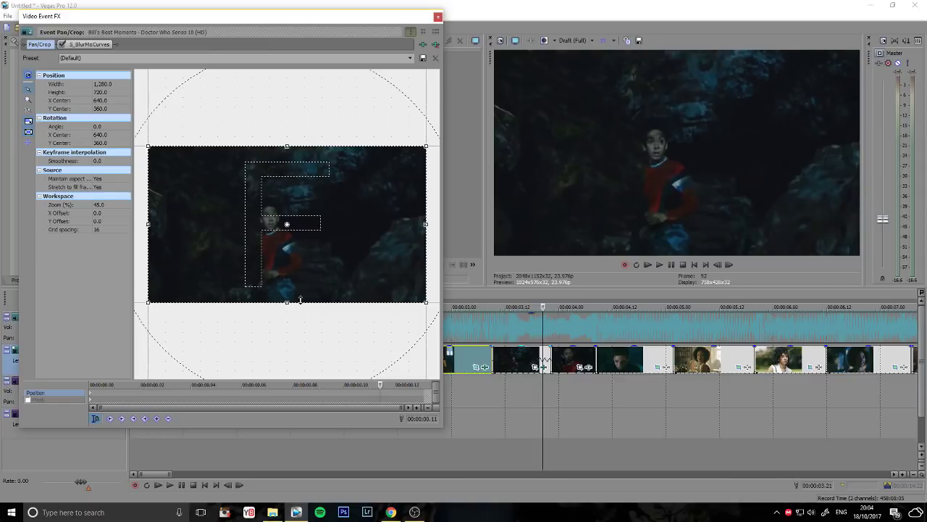
drag(300, 300, 315, 249)
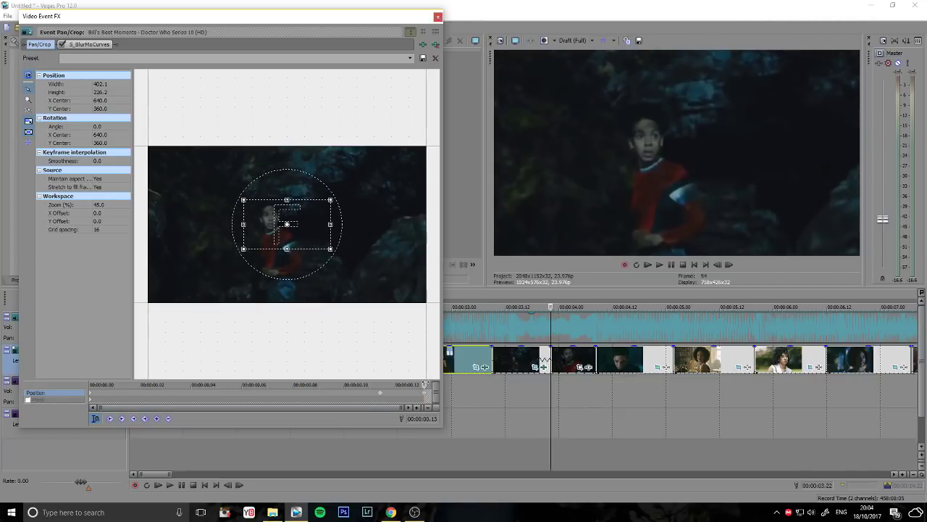
Step: Scrub through and play back the sixth clip's crop zoom, then close its crop settings
drag(425, 384, 121, 381)
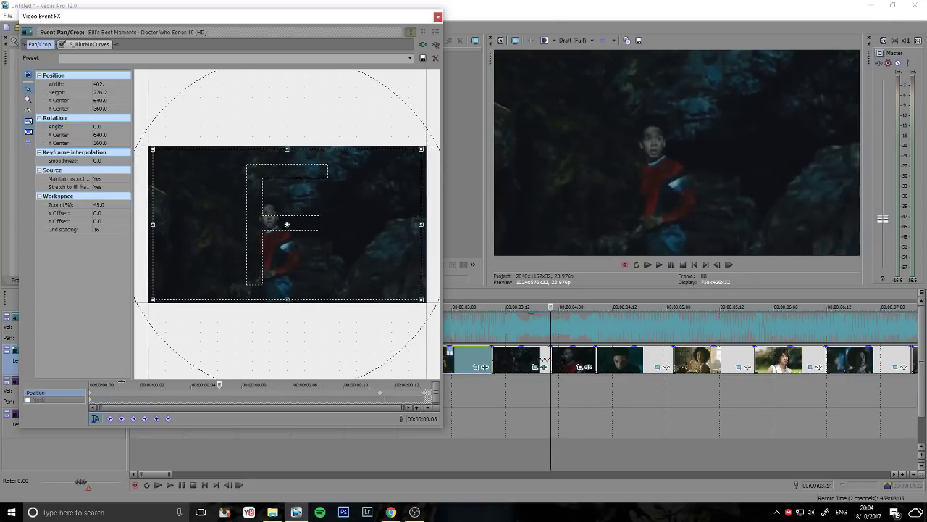
drag(219, 384, 344, 384)
click(674, 263)
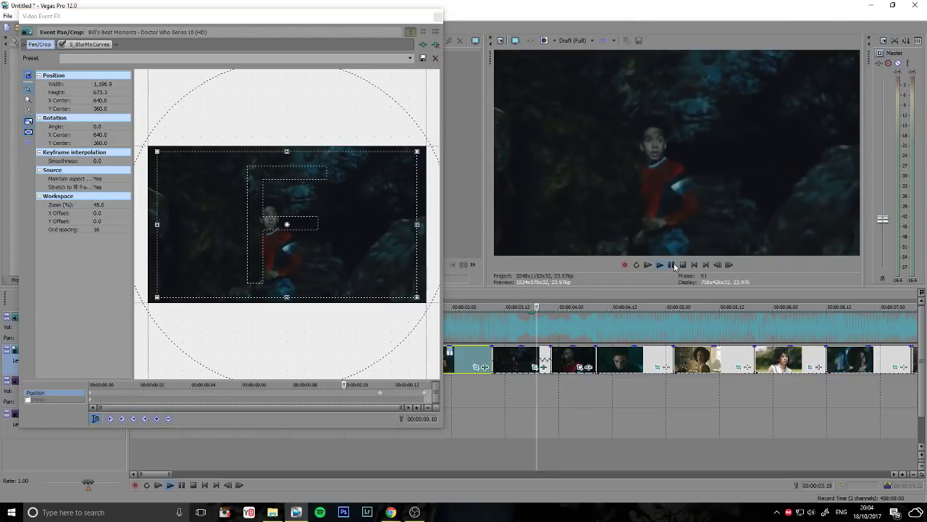
click(673, 263)
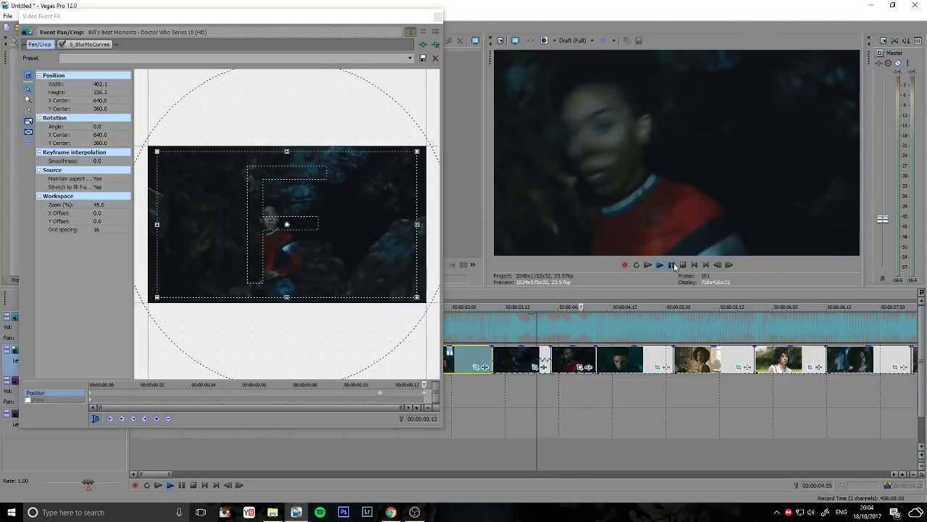
click(437, 17)
Step: Keyframe the seventh clip's opening crop, with a size of 908.3 by 510.9 at 00:00:00.02
click(579, 367)
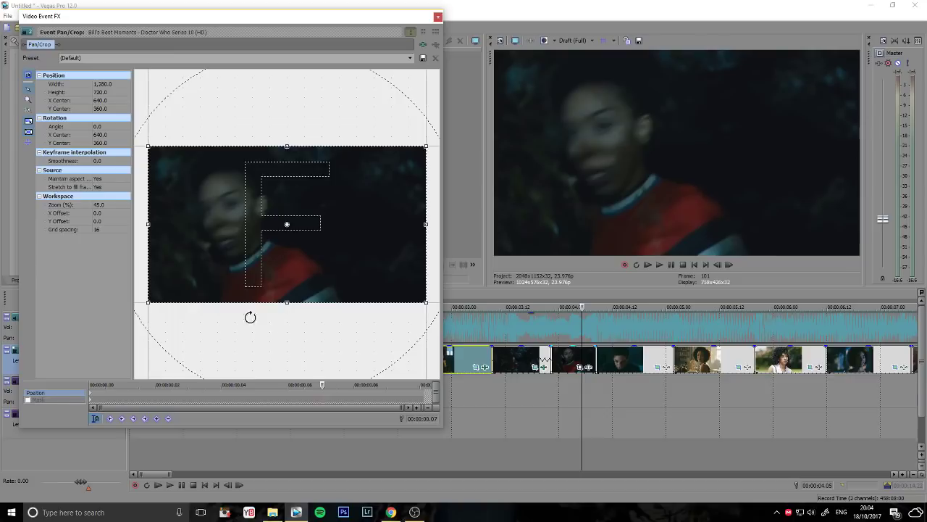
drag(322, 386, 89, 385)
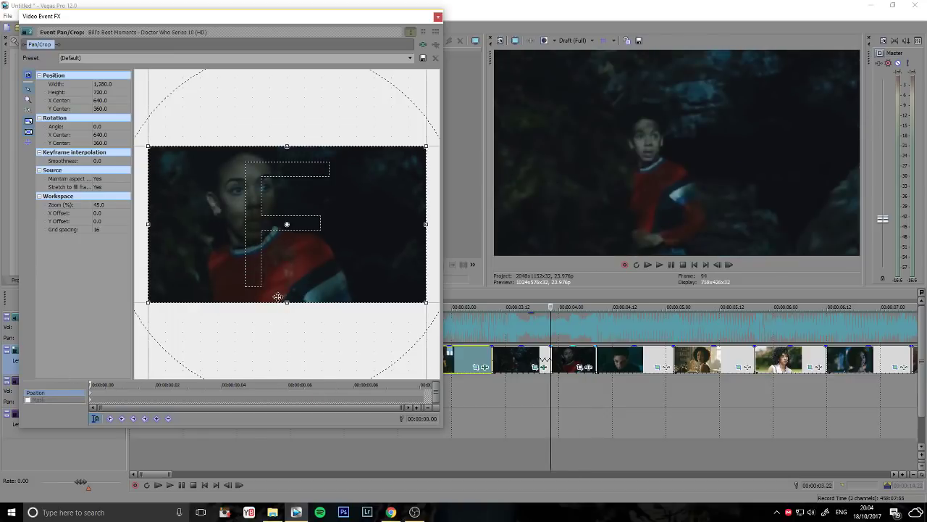
drag(281, 305, 293, 280)
click(730, 265)
click(730, 265)
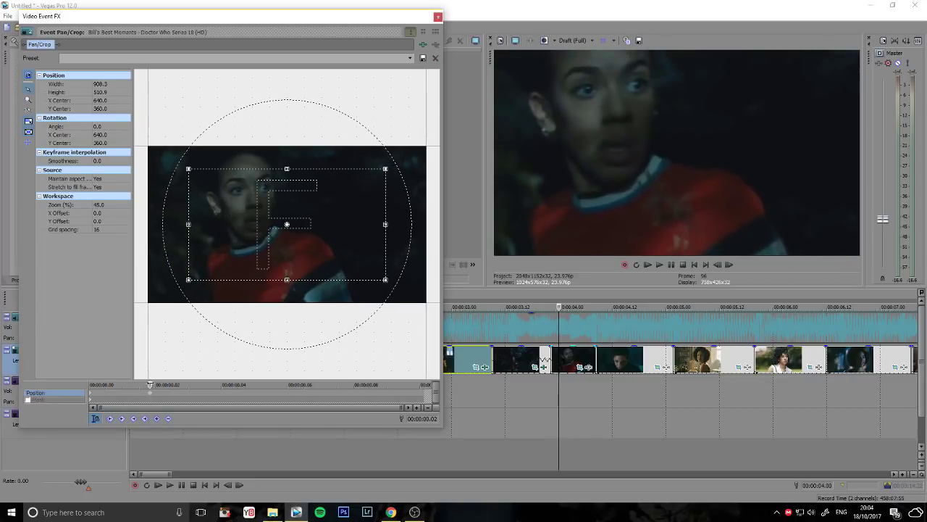
Step: Widen the seventh clip's crop at its end to about 1,177 by 662 and close the crop settings
drag(150, 384, 424, 384)
drag(283, 280, 283, 291)
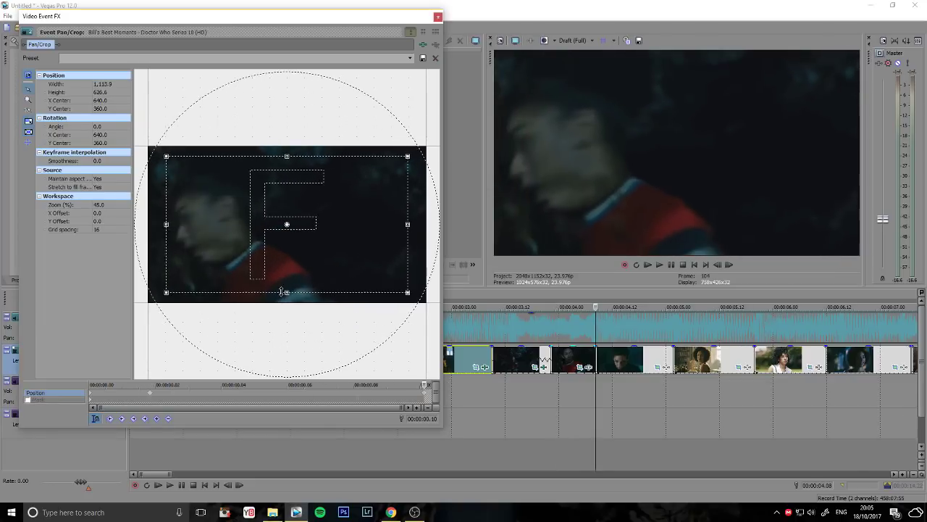
click(438, 16)
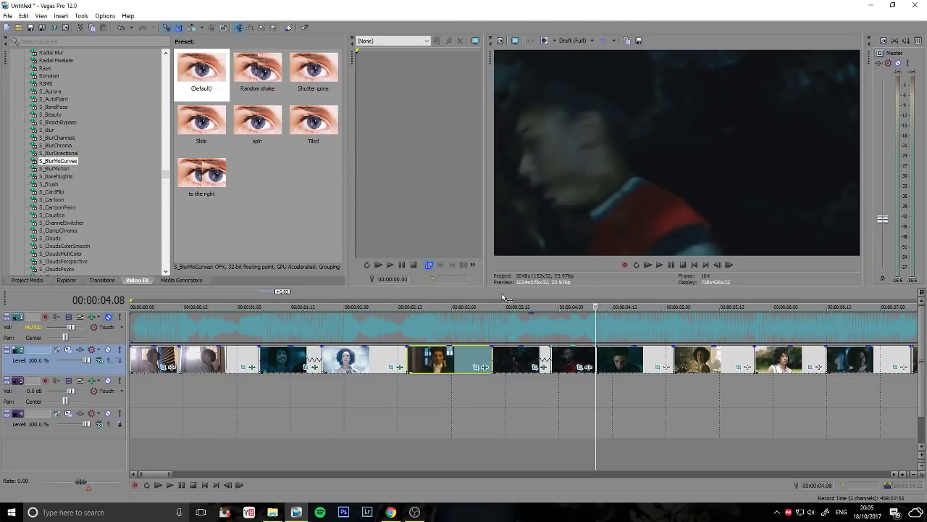
Step: Play back the zoom transitions from the sixth clip through the eighth clip twice
click(503, 296)
click(667, 268)
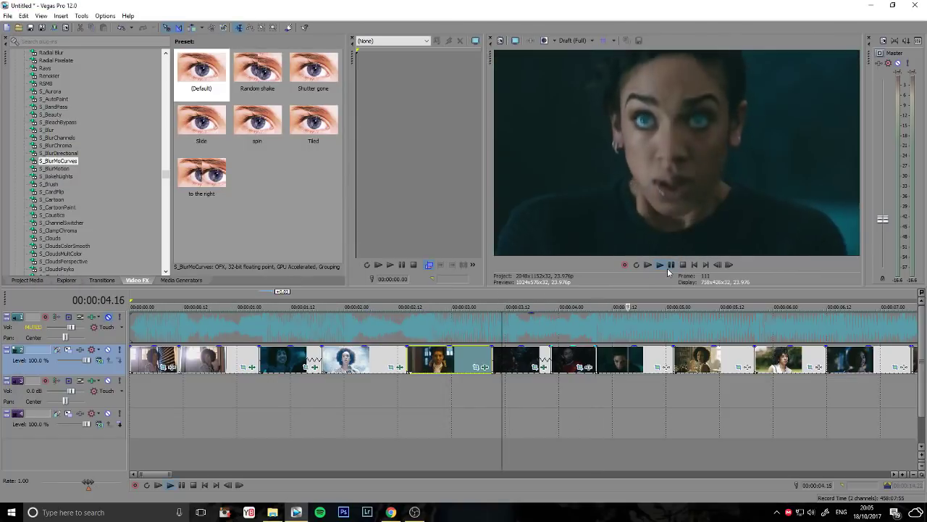
click(668, 267)
click(511, 299)
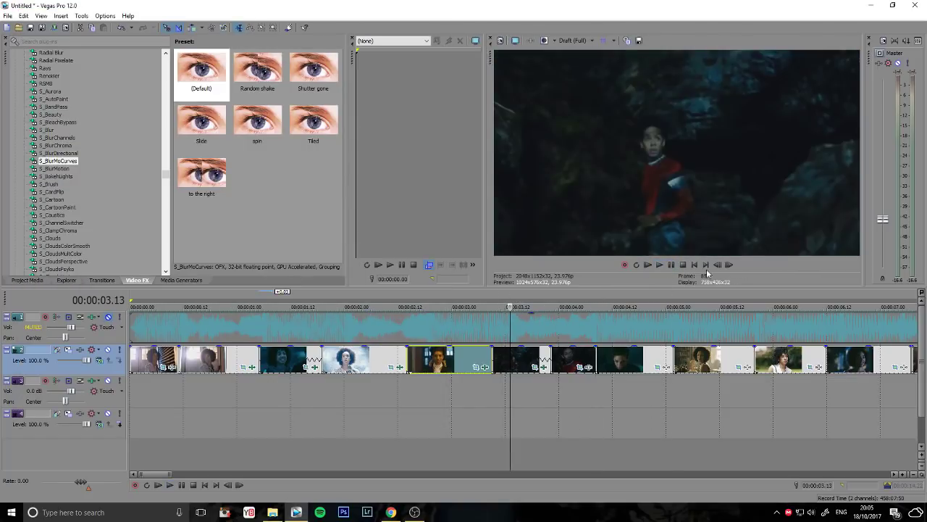
click(670, 266)
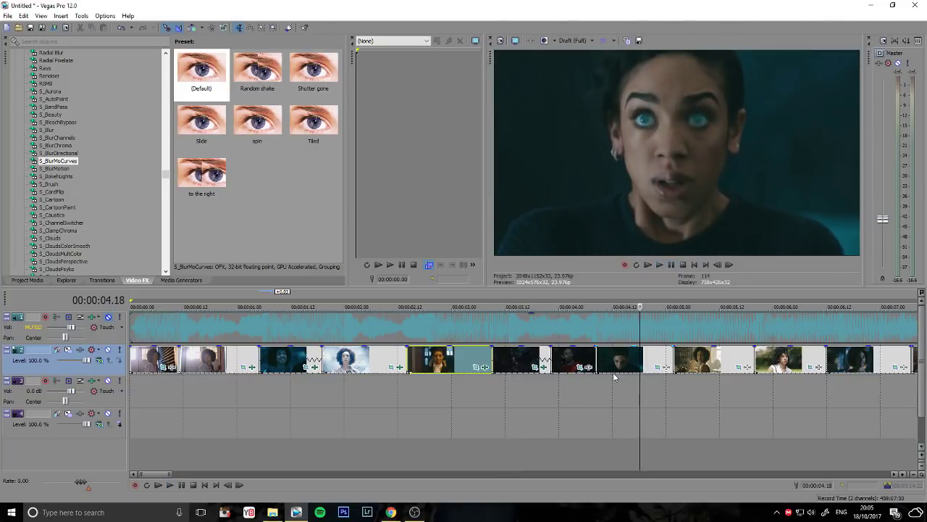
Step: Near the seventh clip's end, at 00:00:00.08, shrink the crop to 1,019.0 by 573.2 and centre it at 709.0, 337.8
click(589, 300)
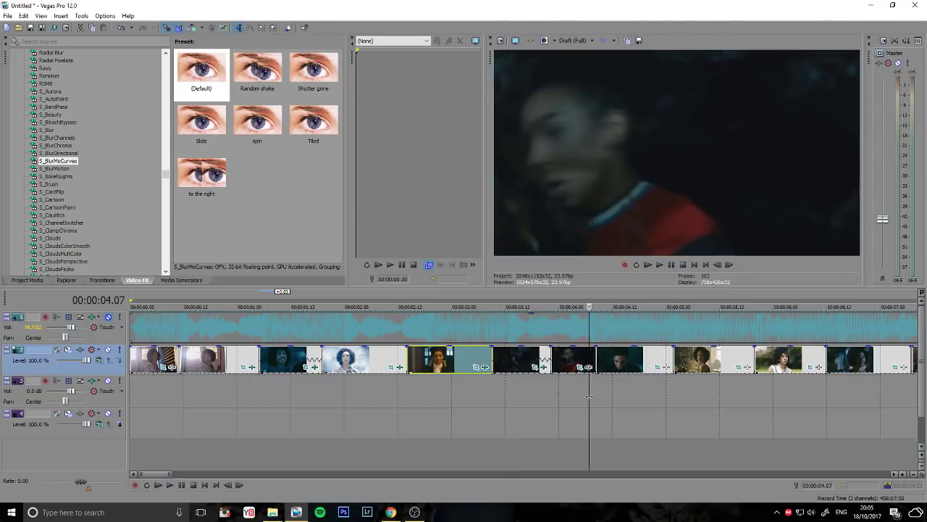
click(596, 414)
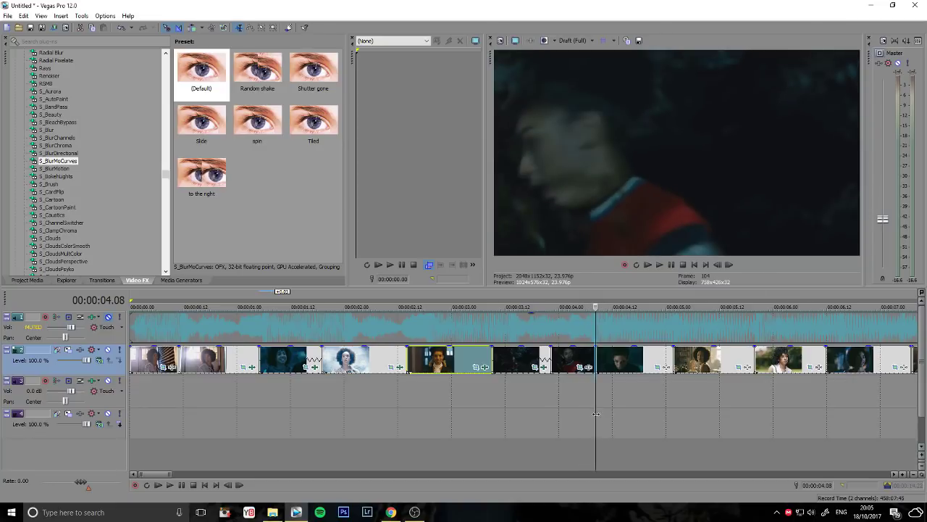
click(586, 368)
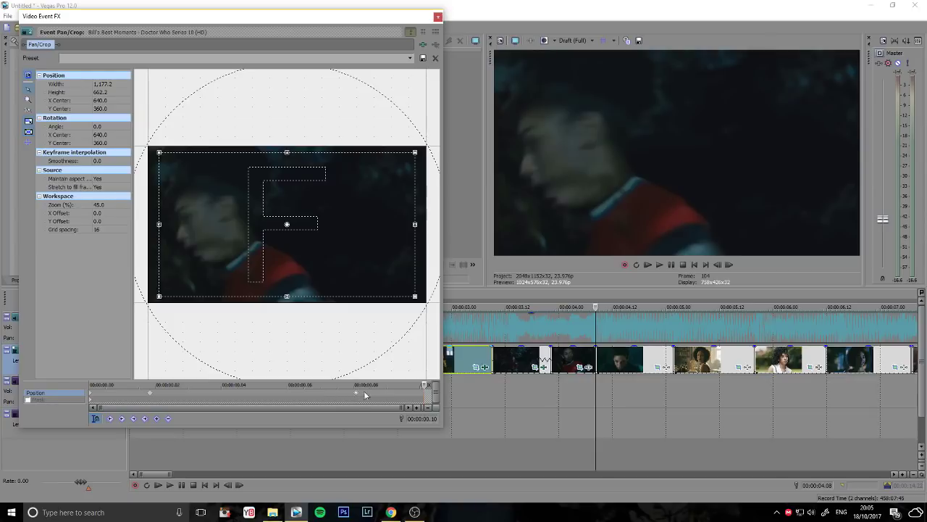
click(356, 392)
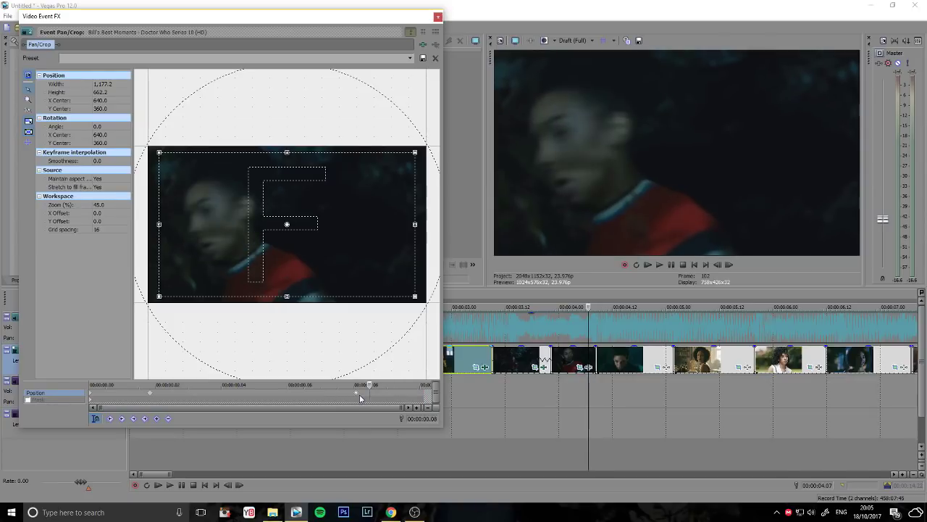
drag(301, 291, 363, 263)
click(358, 384)
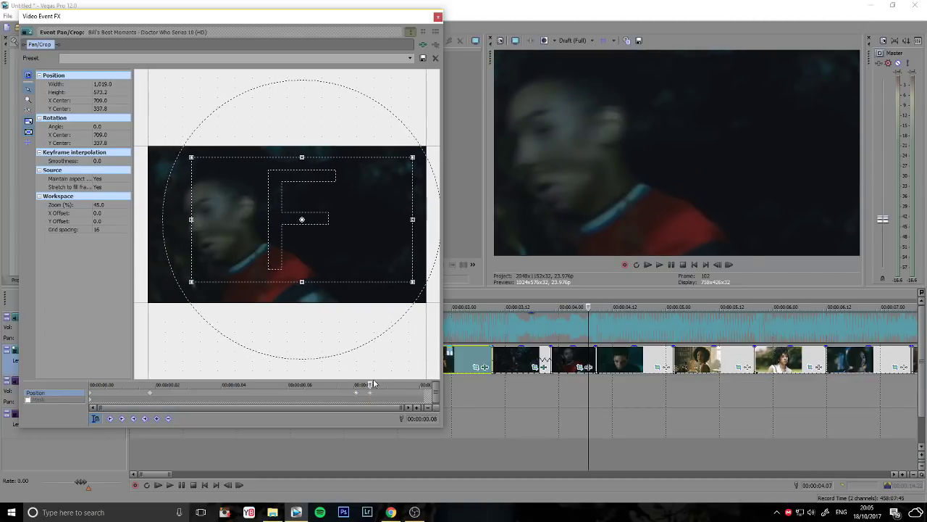
Step: Add shake keyframes up to the seventh clip's end by shifting the crop centre, including 734.5, 317.6 at 00:00:00.09, and close the crop settings
click(727, 266)
drag(389, 230, 407, 261)
click(728, 266)
click(728, 265)
drag(425, 384, 397, 385)
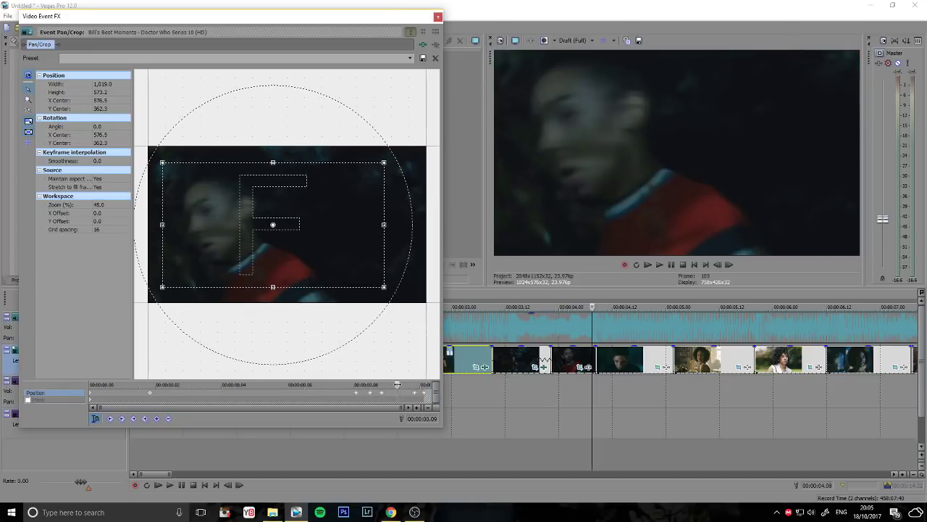
drag(348, 220, 380, 211)
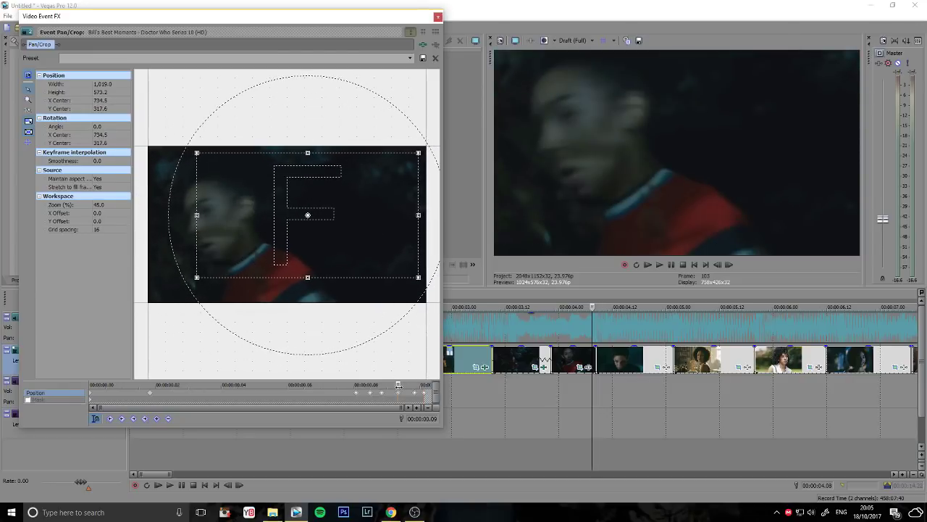
drag(399, 385, 358, 386)
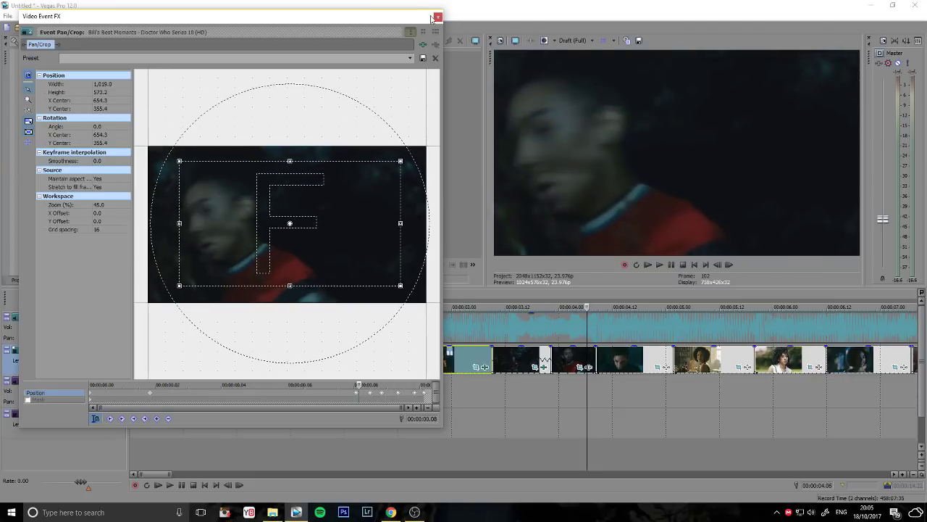
click(437, 17)
Step: Shrink the eighth clip's opening crop to 979.5 by 551.0 and keyframe shifted positions, with the centre at 542.1, 377.8 at 00:00:00.03
click(596, 305)
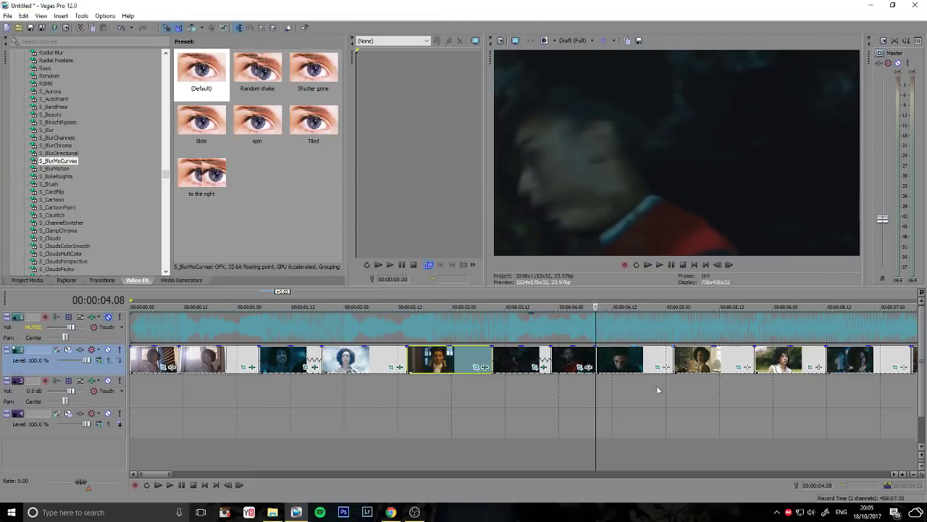
click(658, 367)
drag(302, 292, 297, 252)
click(729, 264)
click(728, 264)
click(728, 266)
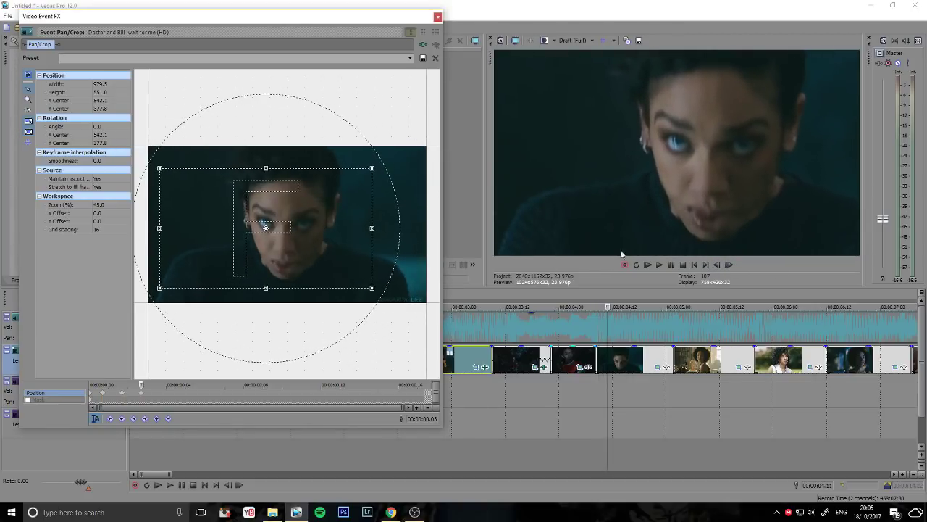
Step: Keyframe the eighth clip's crop centre at 640.0, 362.2 at 00:00:00.04 and advance to 00:00:00.05
click(729, 265)
drag(264, 220, 286, 216)
click(724, 266)
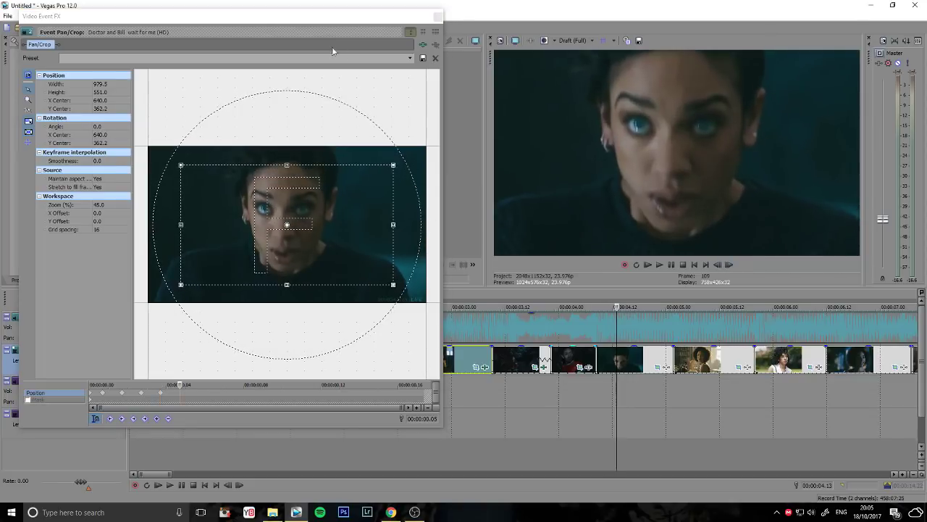
Step: At 00:00:00.05 apply the 16:9 Widescreen TV aspect ratio preset, shrink the crop to 1,082.3 by 608.8, and widen it slightly at the clip's end
click(410, 57)
click(239, 76)
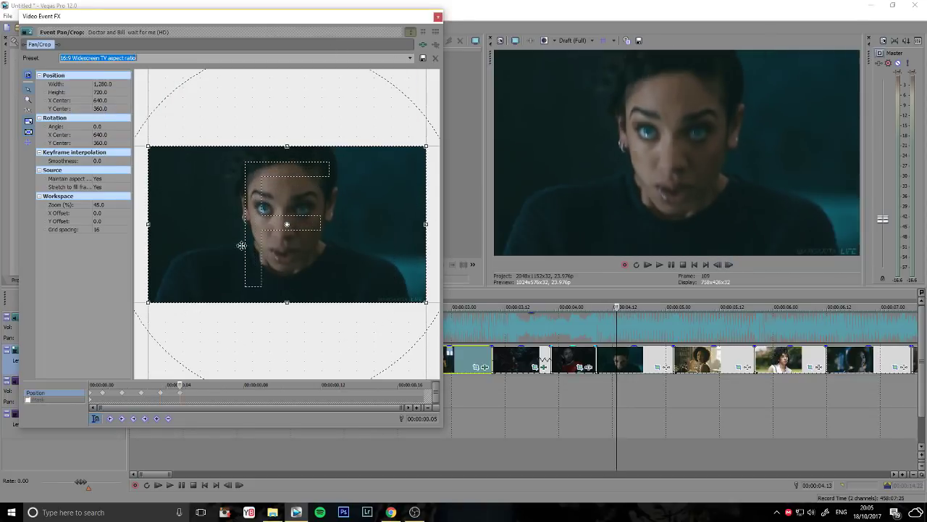
drag(286, 305, 289, 290)
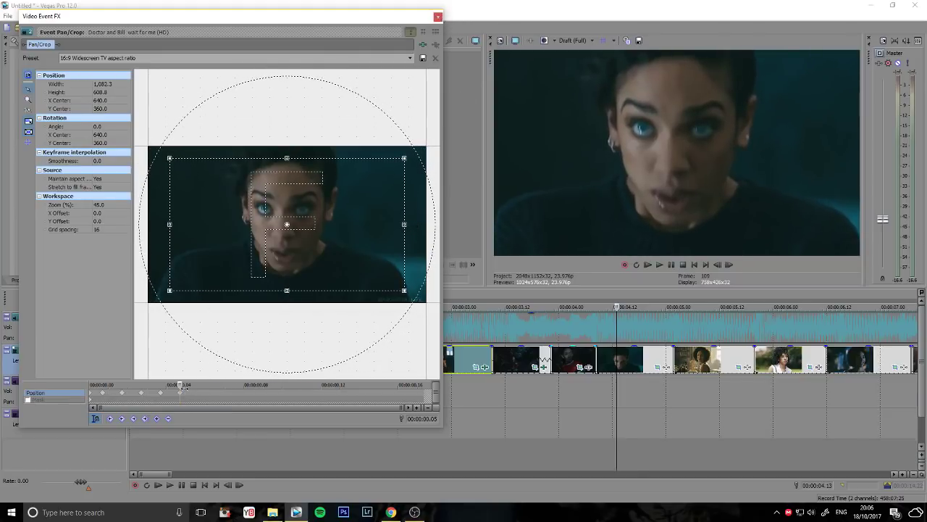
key(space)
drag(305, 288, 306, 294)
click(437, 17)
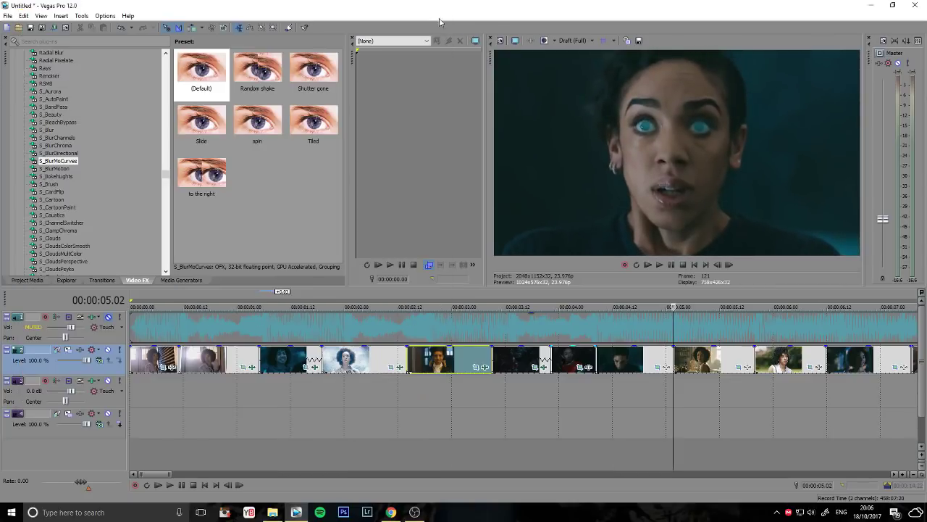
Step: Play back the crop shake from the end of the sixth clip into the ninth clip
click(544, 295)
click(660, 265)
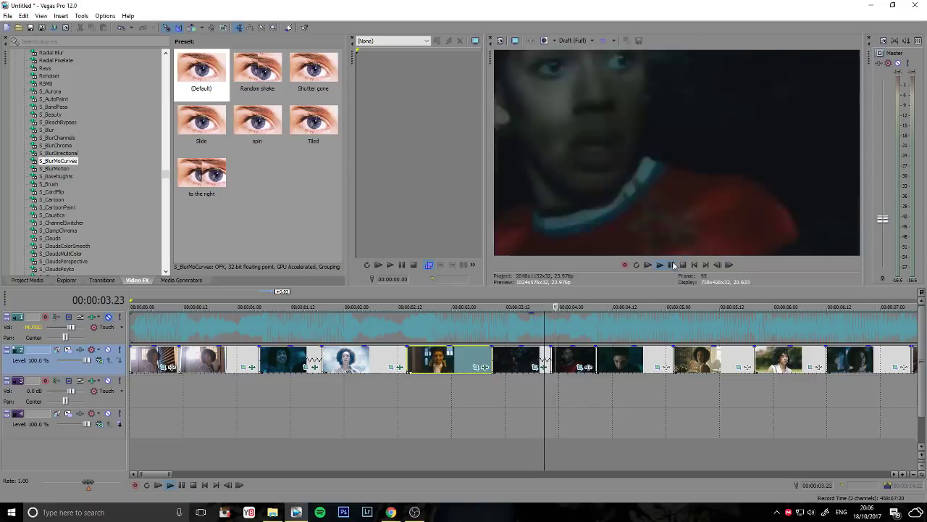
click(671, 264)
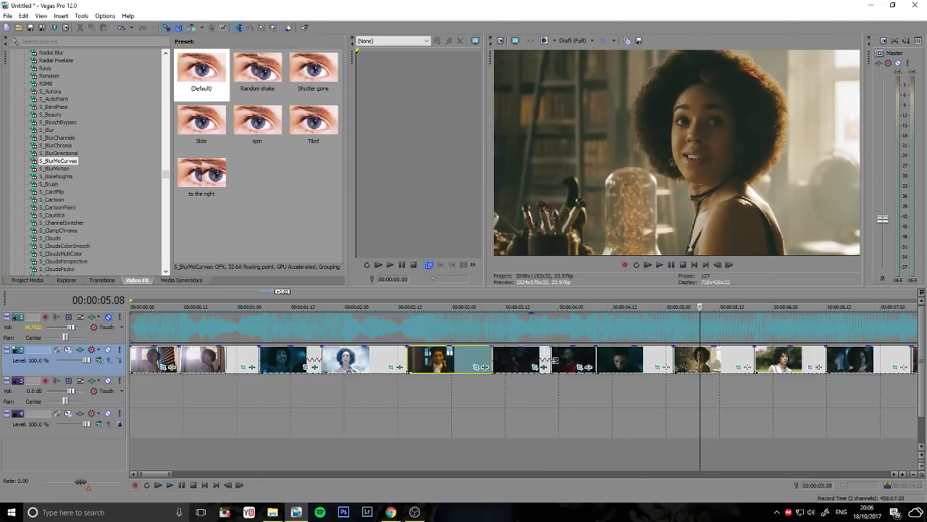
Step: Look over the remaining clips on the timeline and close the S_BlurMoCurves effect settings
click(567, 377)
drag(568, 358, 660, 366)
scroll(571, 427, right, 3)
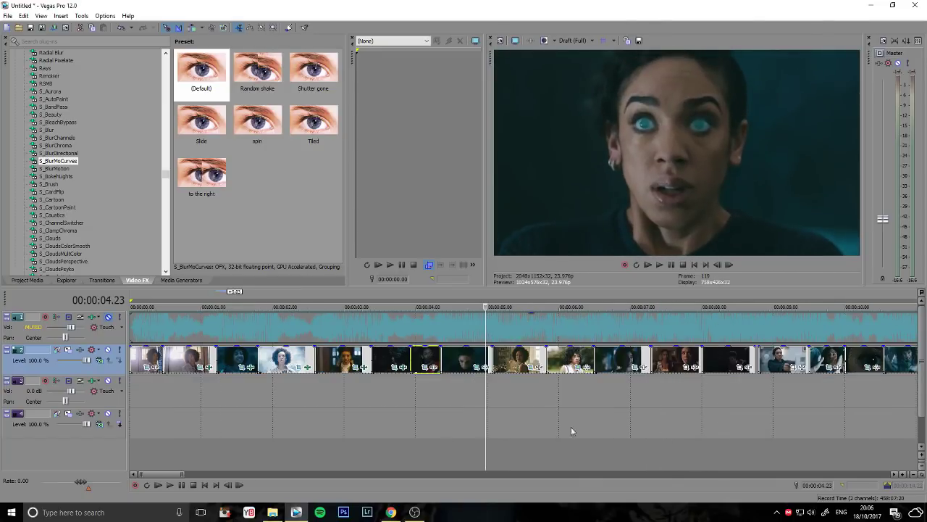
scroll(543, 391, down, 2)
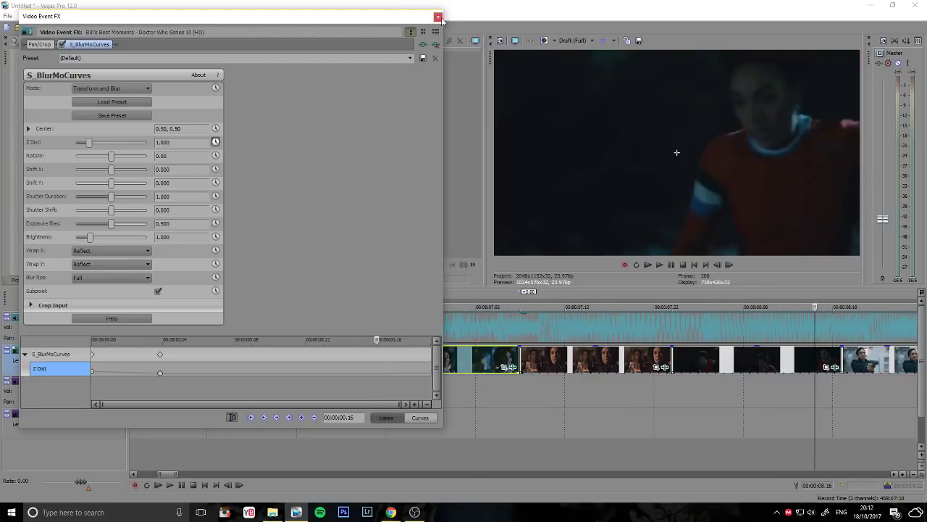
click(437, 16)
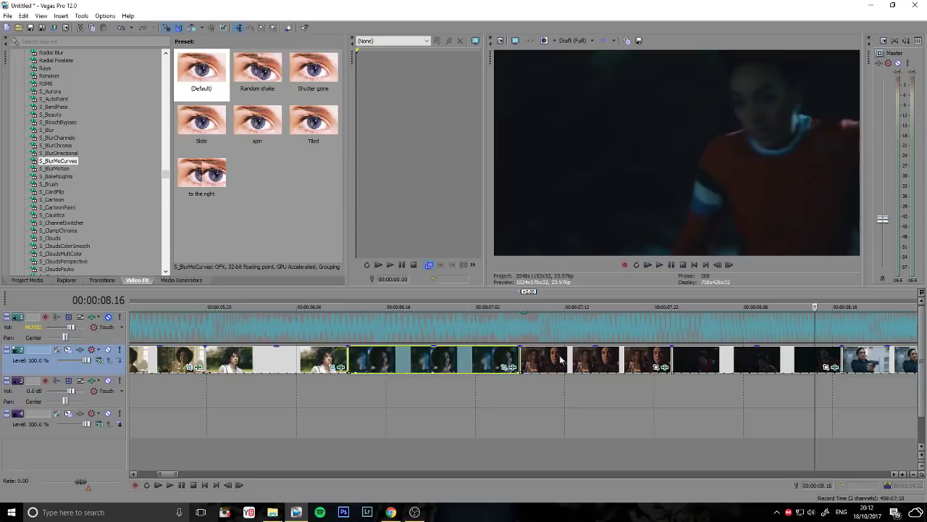
Step: Play back the edit from 00:00:04.14 into the clip of the woman aiming a gun
scroll(575, 401, down, 3)
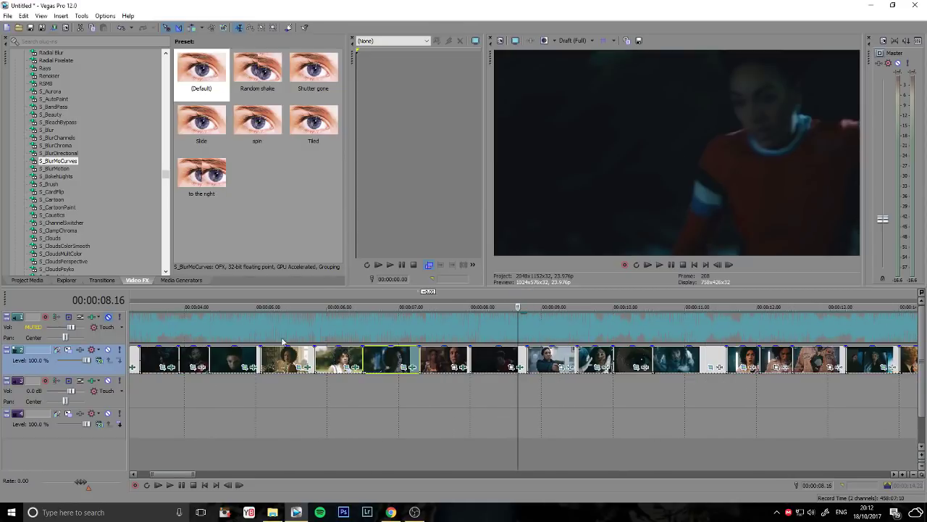
click(227, 300)
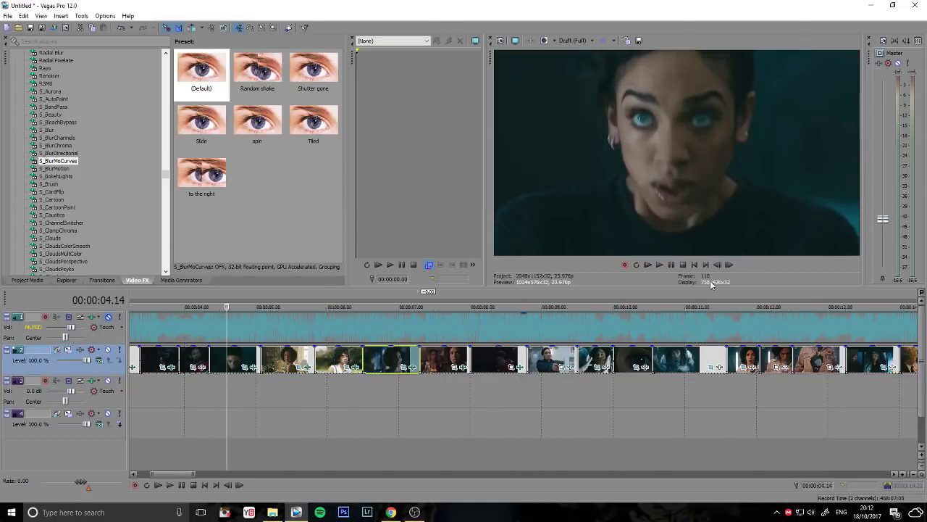
click(670, 266)
click(671, 265)
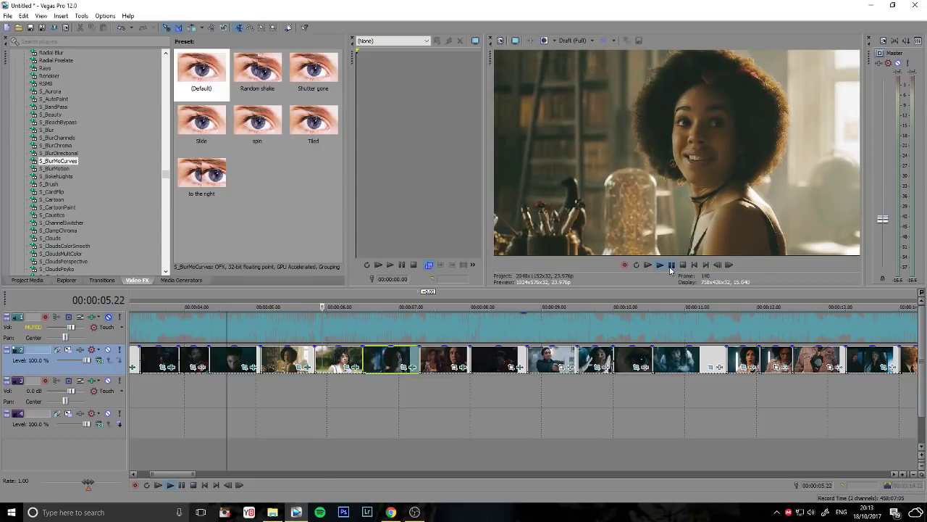
click(671, 265)
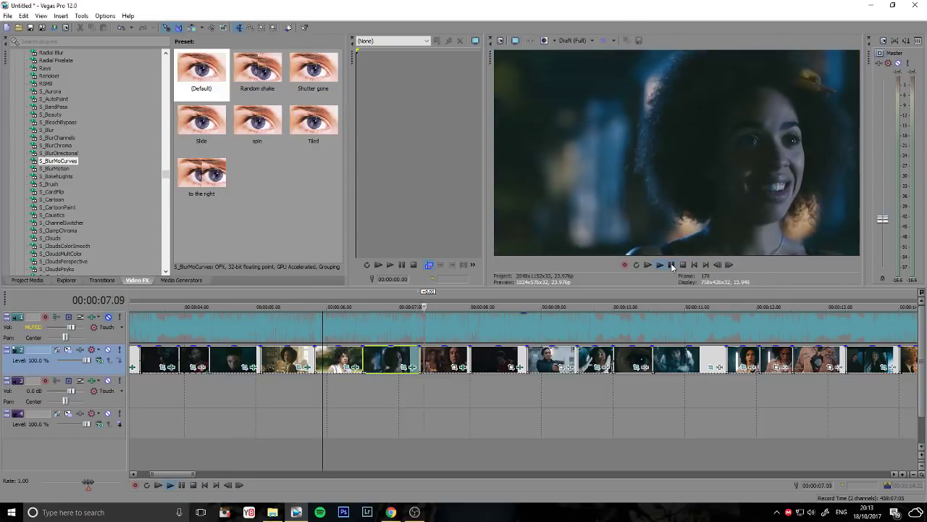
click(672, 265)
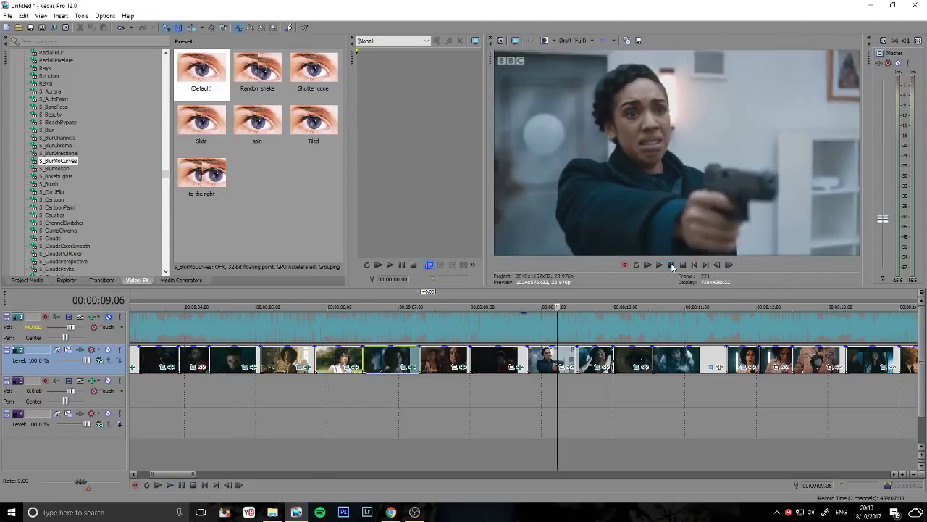
Step: Scrub from the end of the clip showing two women through the dark red-sweater clip to 00:00:08.17
click(436, 365)
click(458, 358)
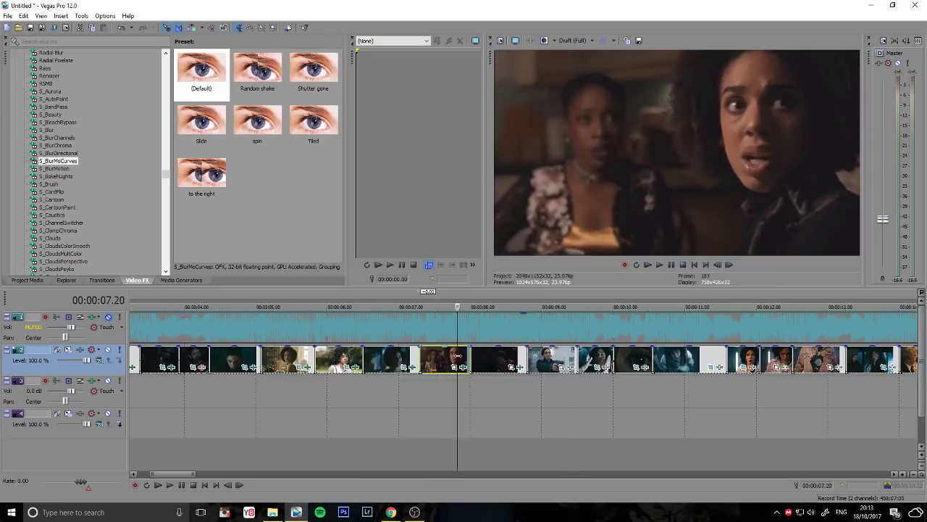
click(465, 356)
click(467, 356)
click(474, 356)
click(479, 356)
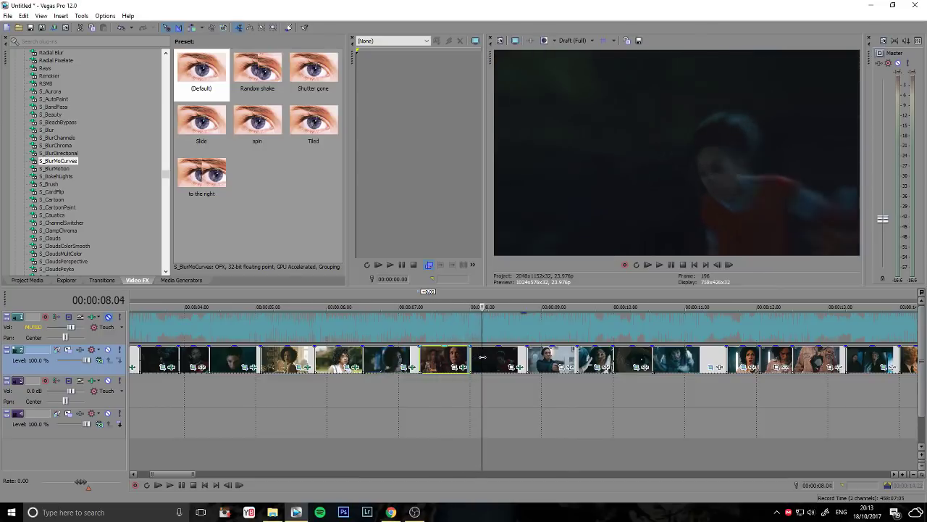
click(491, 356)
click(511, 356)
click(521, 357)
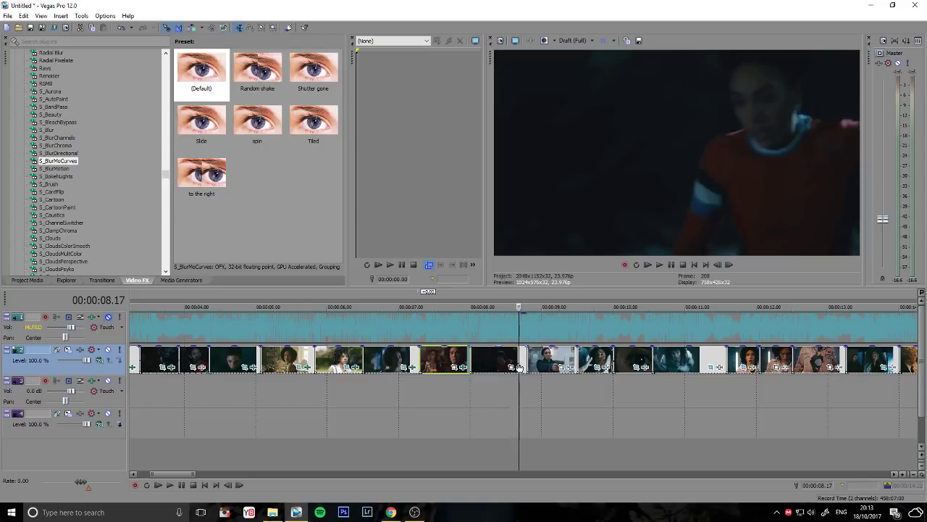
Step: Animate Rotate in the dark red-sweater clip's S_BlurMoCurves effect and keyframe it at 5.00 at 00:00:00.16
click(516, 368)
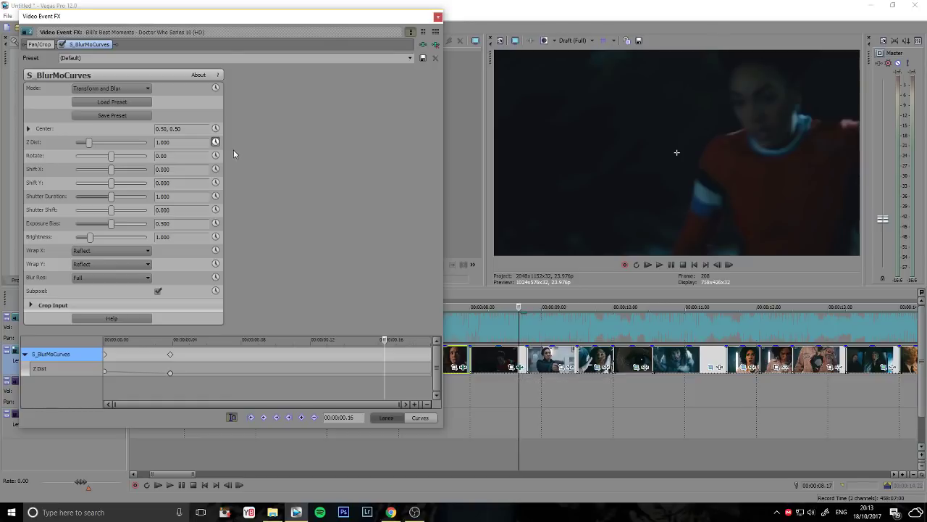
click(215, 155)
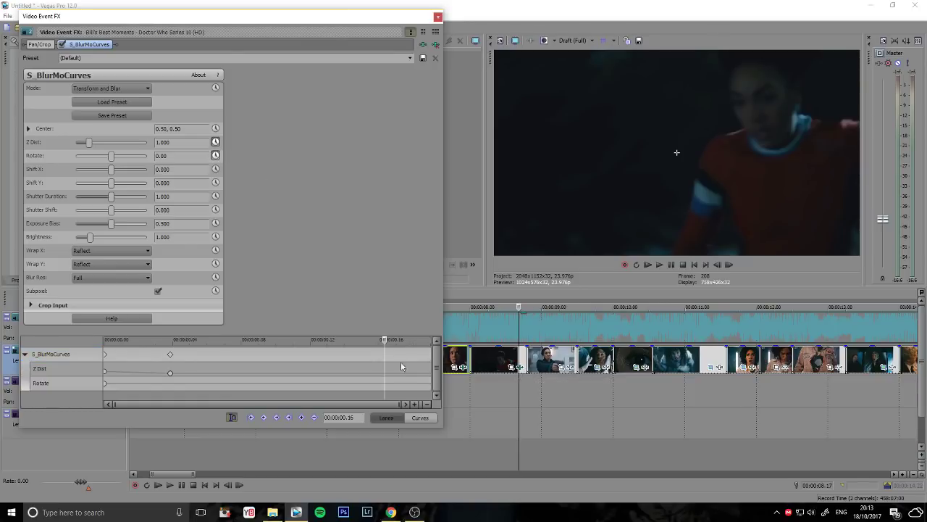
mouse_move(383, 344)
mouse_down()
mouse_move(336, 341)
mouse_move(380, 342)
mouse_up()
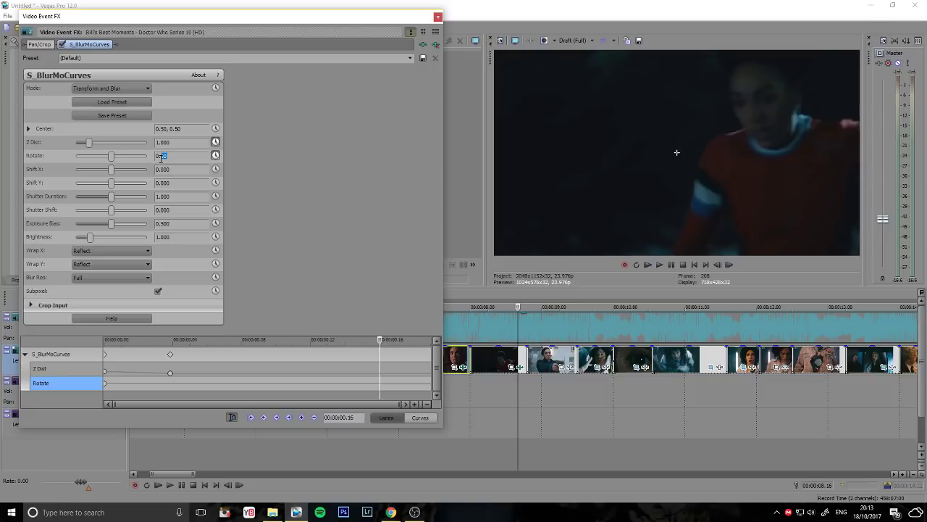
key(Return)
key(Return)
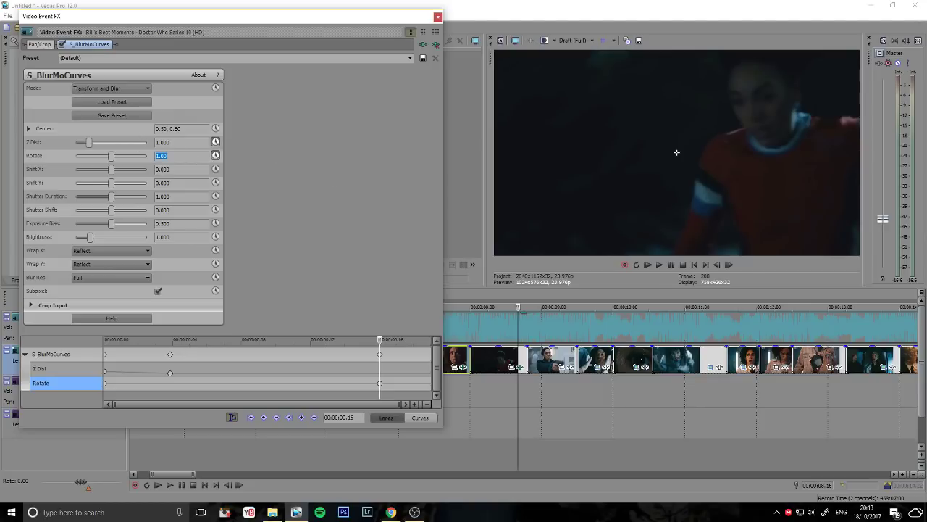
text(2)
key(Return)
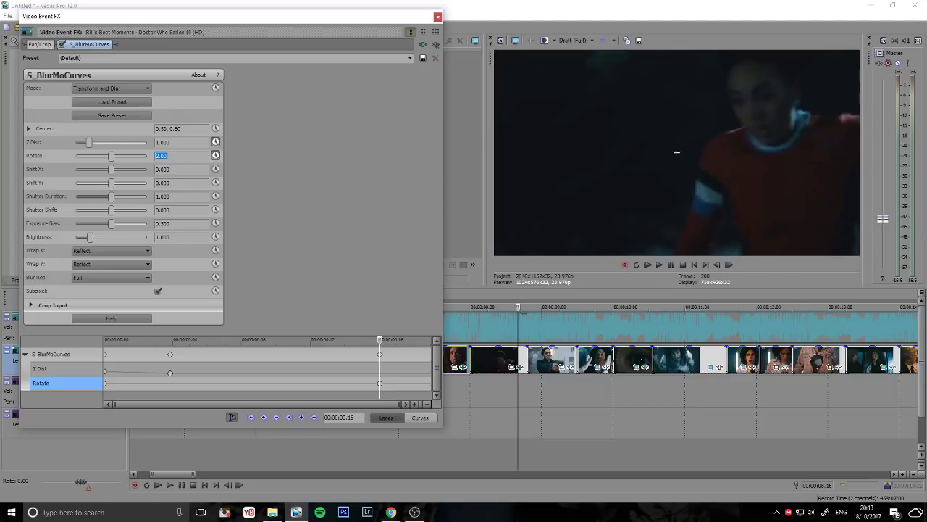
text(5)
key(Return)
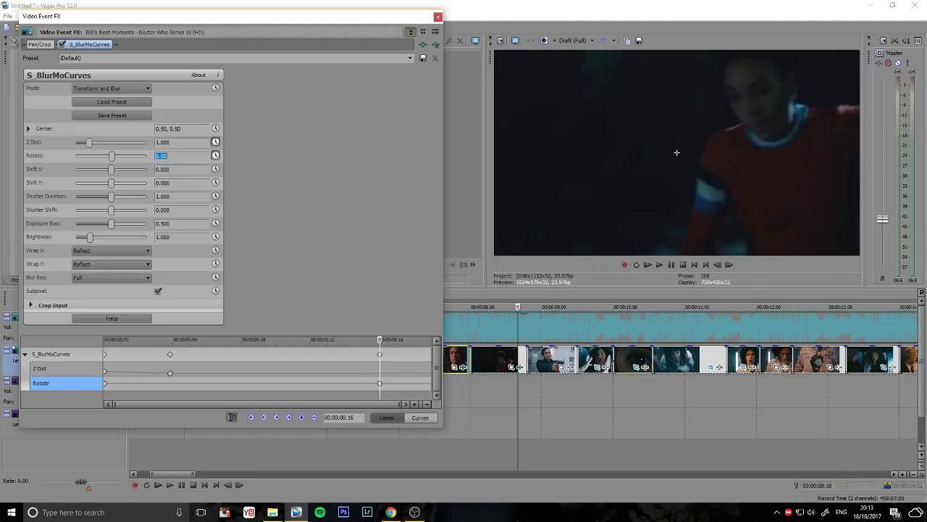
Step: Check the rotation around 00:00:00.13 and raise the Rotate keyframe at 00:00:00.16 to 8.00
drag(381, 347, 319, 343)
click(319, 342)
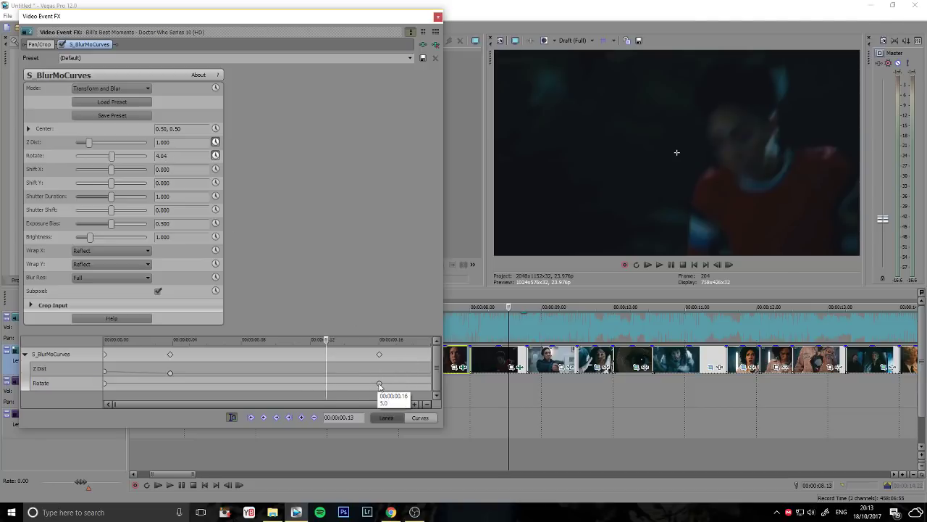
click(379, 381)
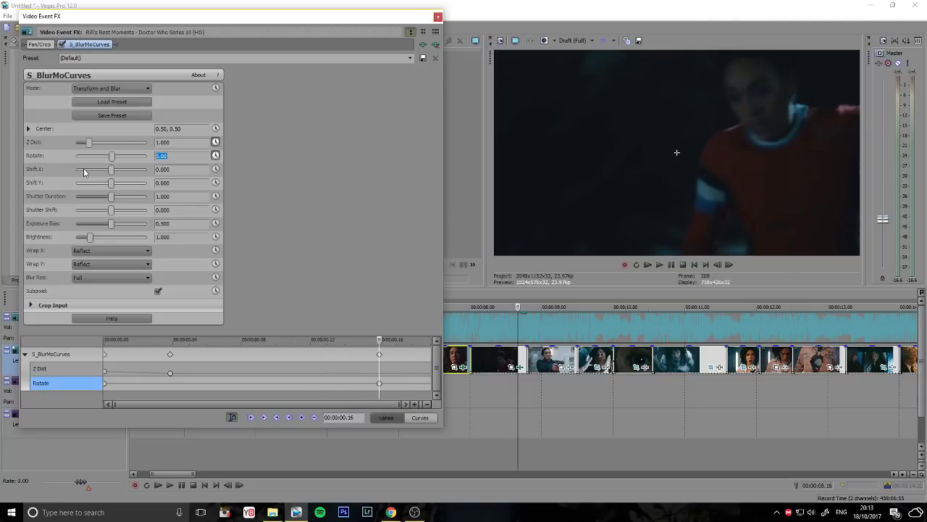
key(Return)
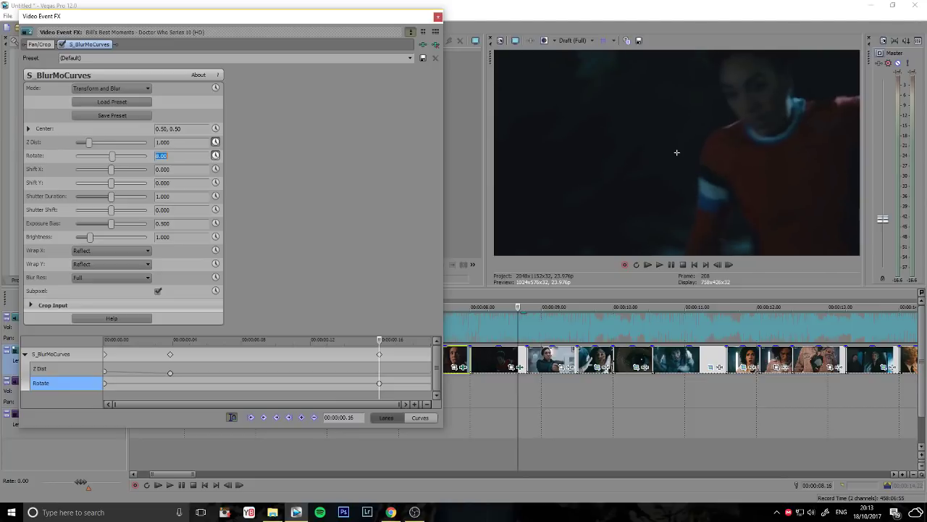
Step: Keyframe Rotate at about -227.76 at the clip's end and change the 00:00:00.16 keyframe to -9.00
drag(378, 342, 448, 342)
drag(113, 156, 89, 158)
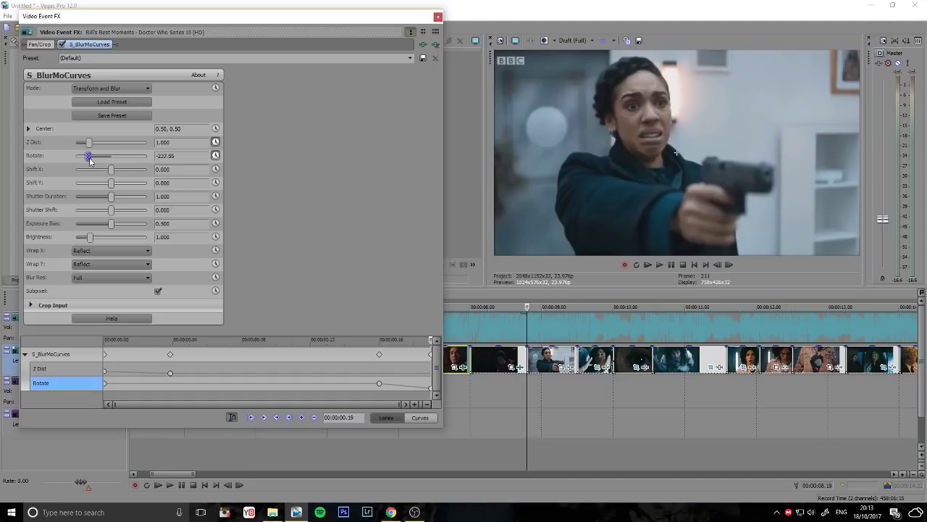
click(380, 385)
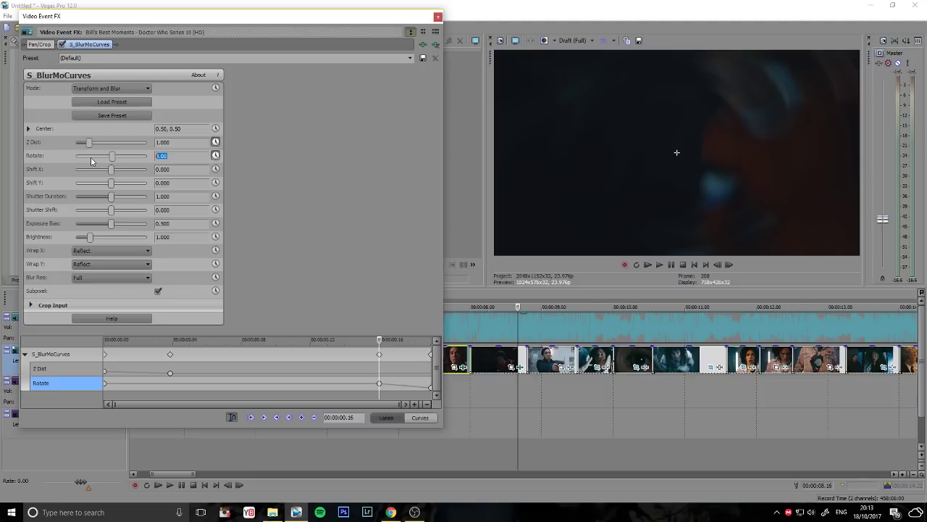
text(9)
key(Return)
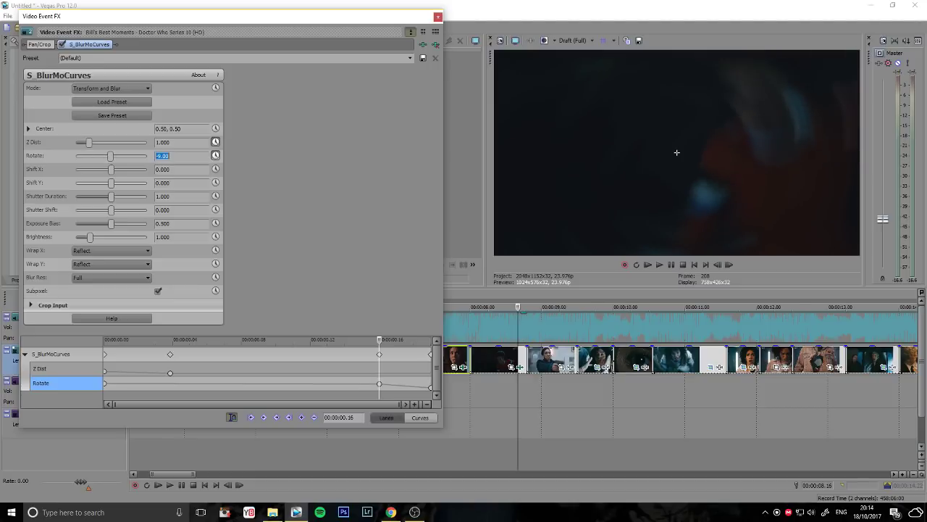
Step: Play back the spin from 00:00:08.05, copy the end keyframe's Rotate value and close the effect settings
click(484, 333)
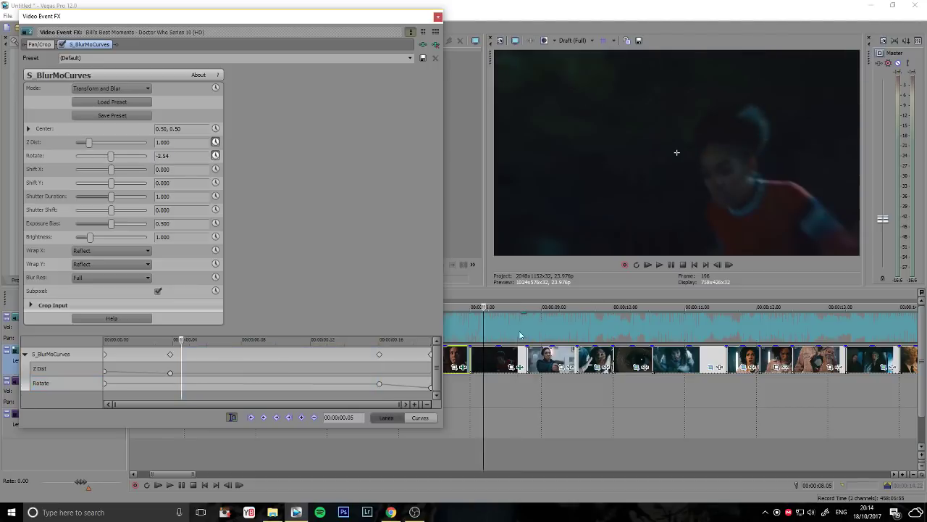
click(663, 263)
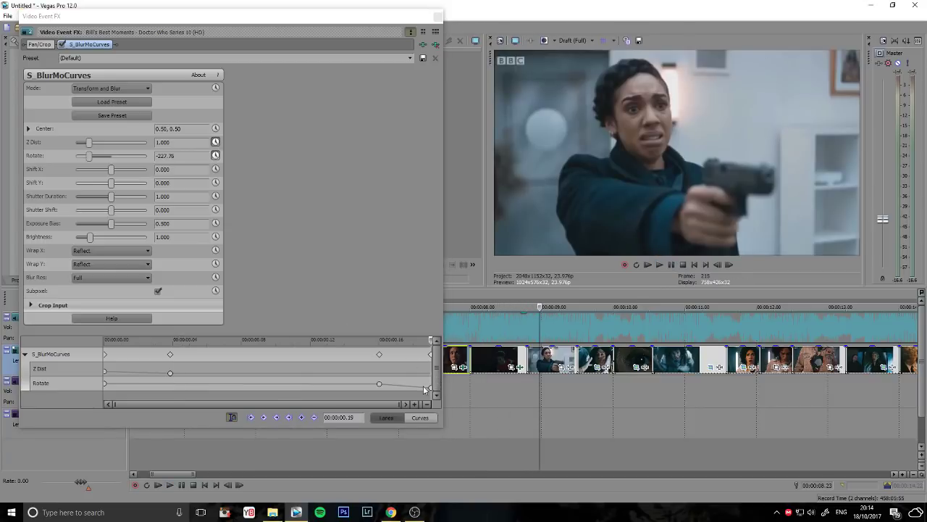
click(428, 392)
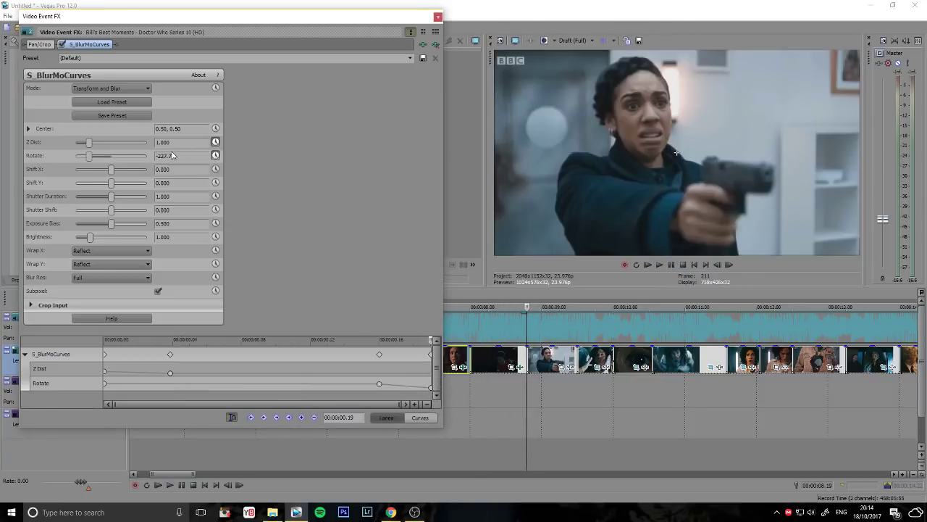
click(176, 156)
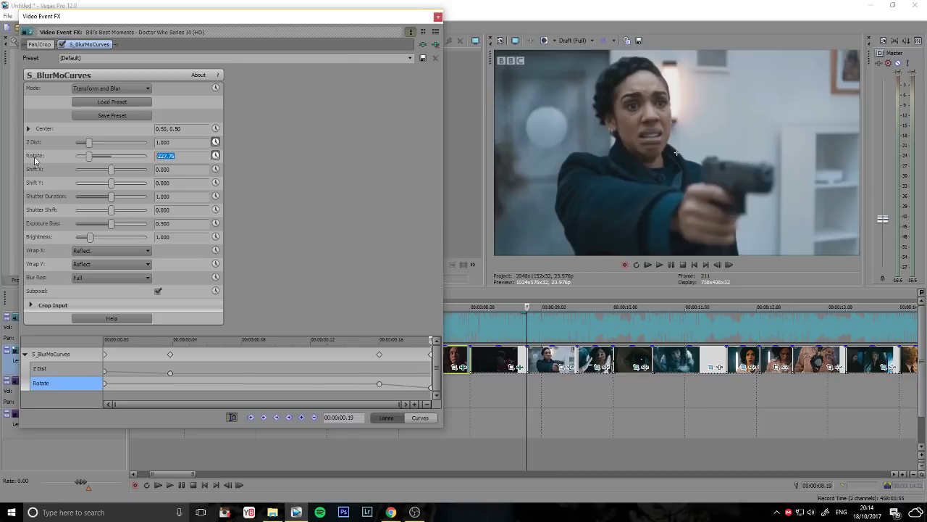
click(438, 16)
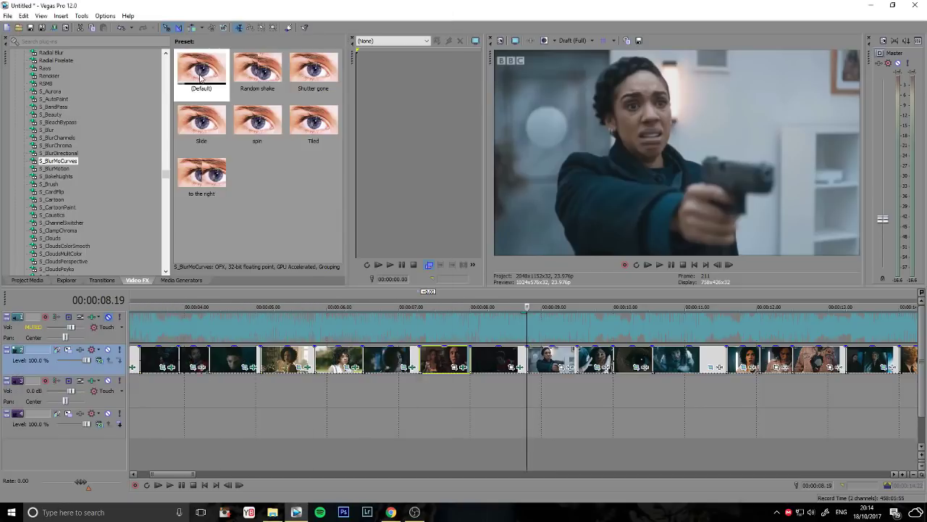
Step: Add the default S_BlurMoCurves effect to the gun clip, animate Rotate, and set Wrap X and Wrap Y to Reflect
click(571, 370)
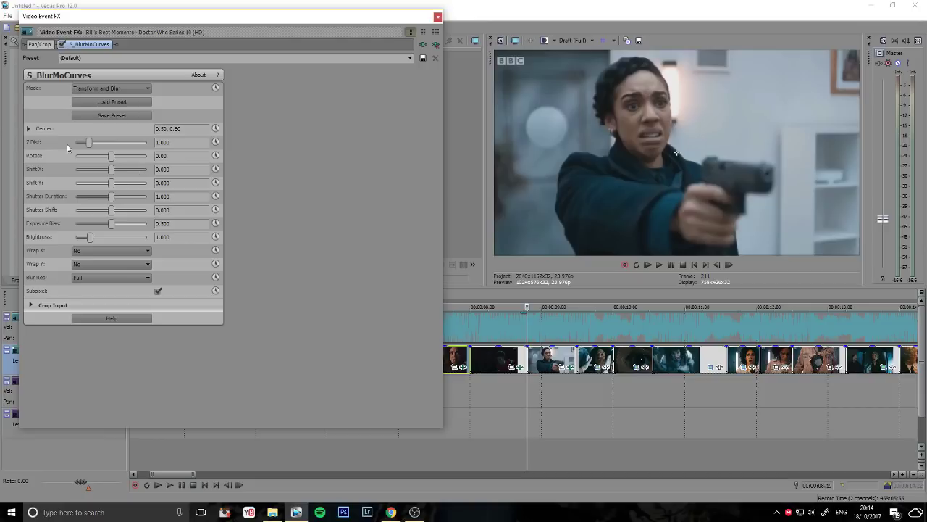
click(215, 155)
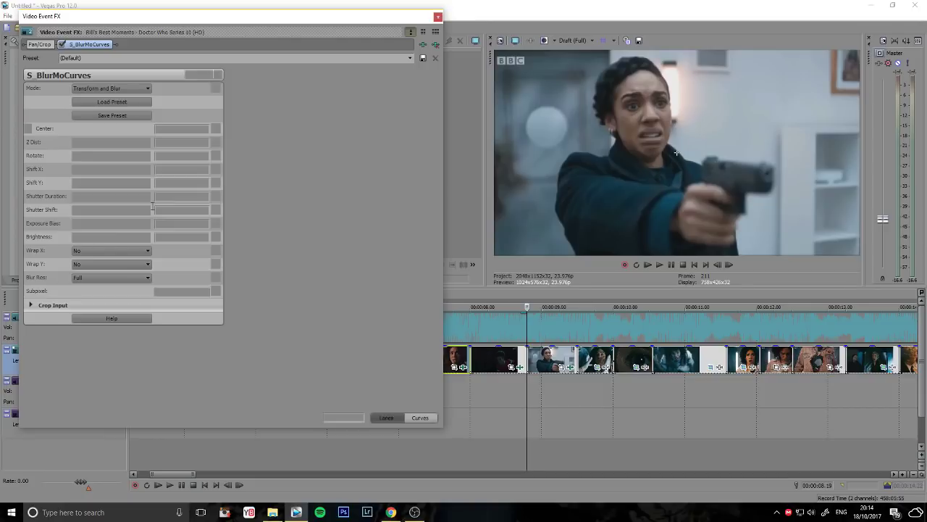
click(101, 250)
click(83, 271)
click(83, 272)
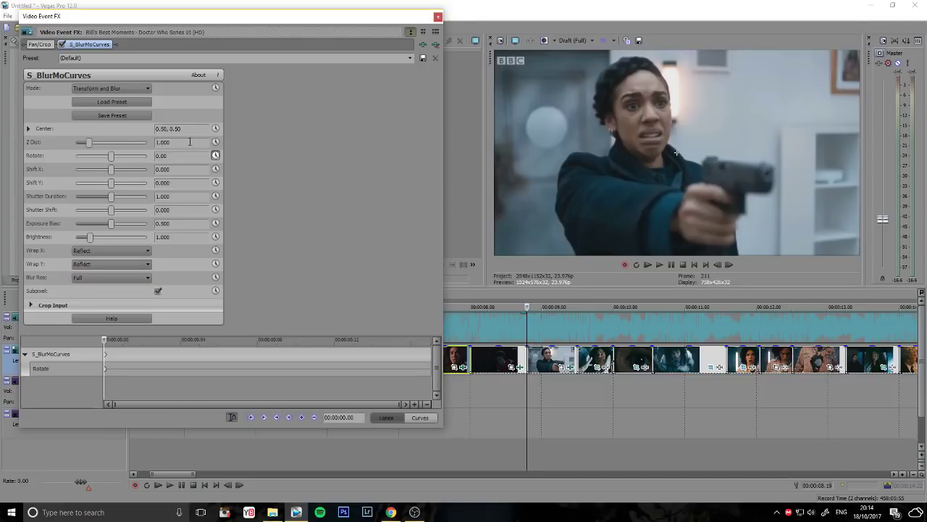
Step: Paste the copied rotation into the gun clip's first Rotate keyframe and make it positive, 227.76
click(174, 156)
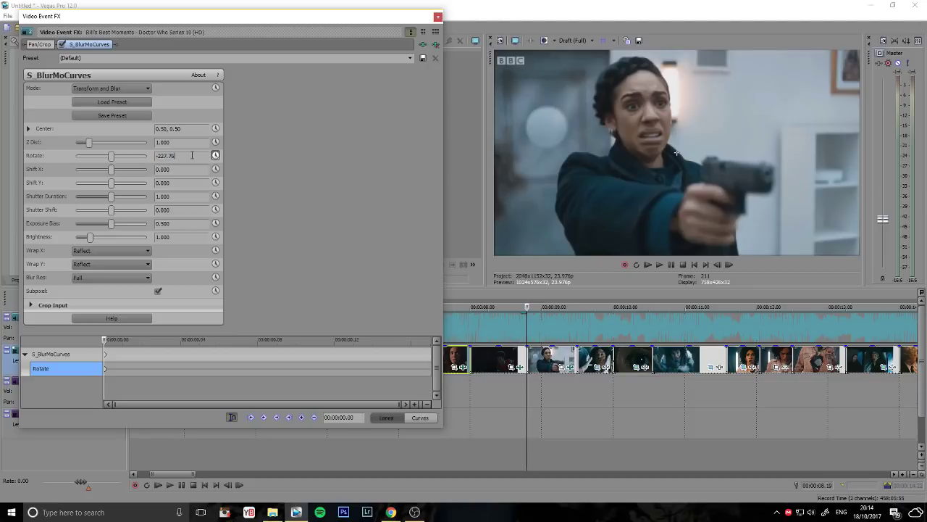
key(Return)
click(161, 161)
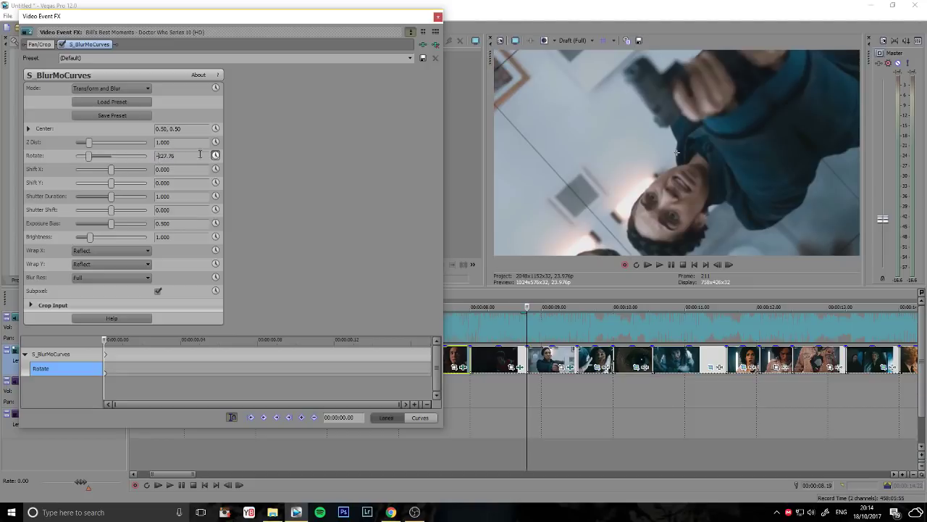
key(Return)
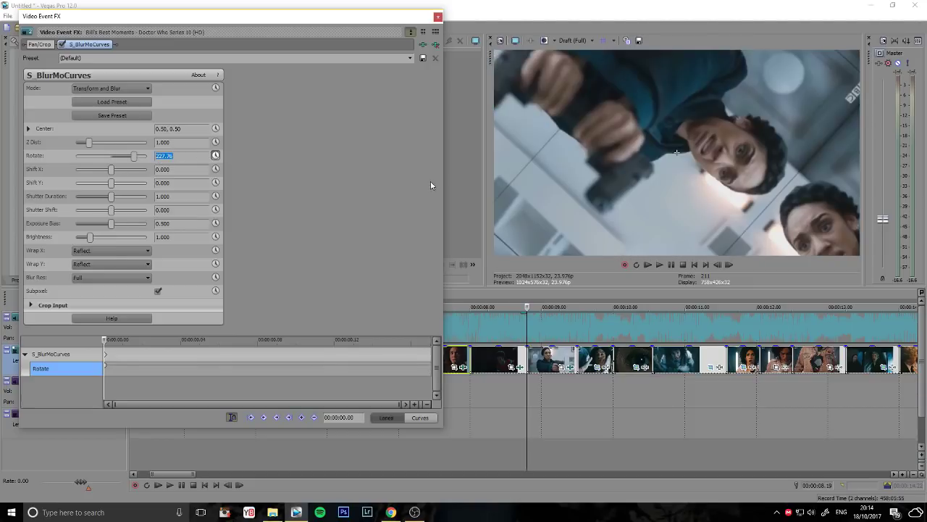
Step: Advance to 00:00:00.03, keyframe the gun clip's Rotate at 1.00, and preview the frames just after it
click(729, 265)
click(729, 265)
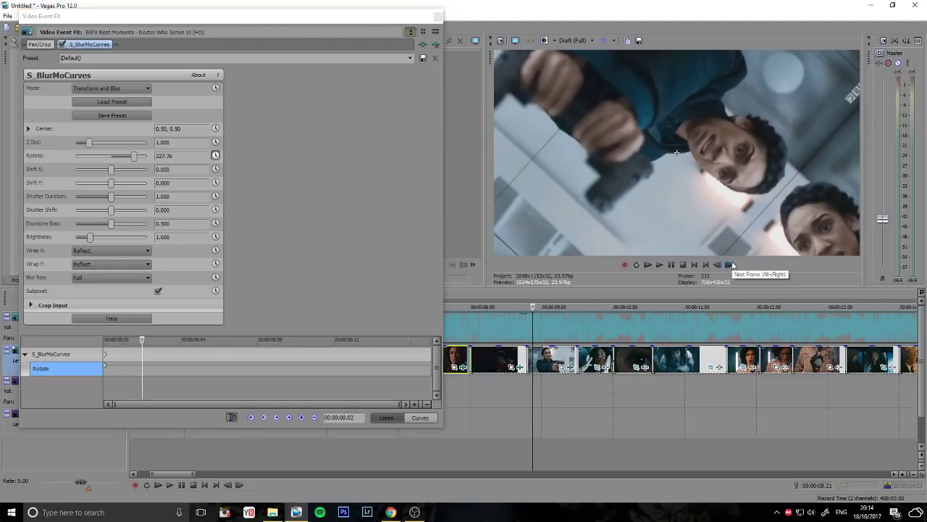
click(729, 264)
click(158, 155)
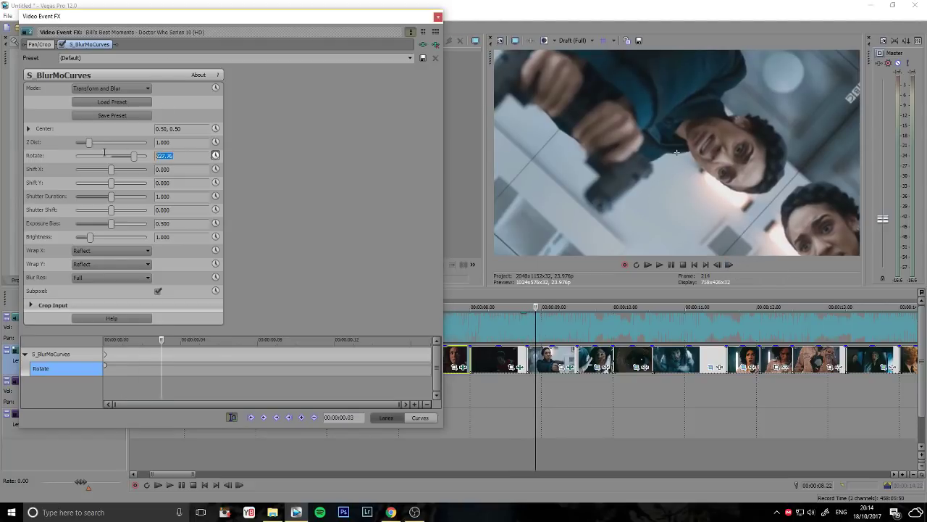
key(Return)
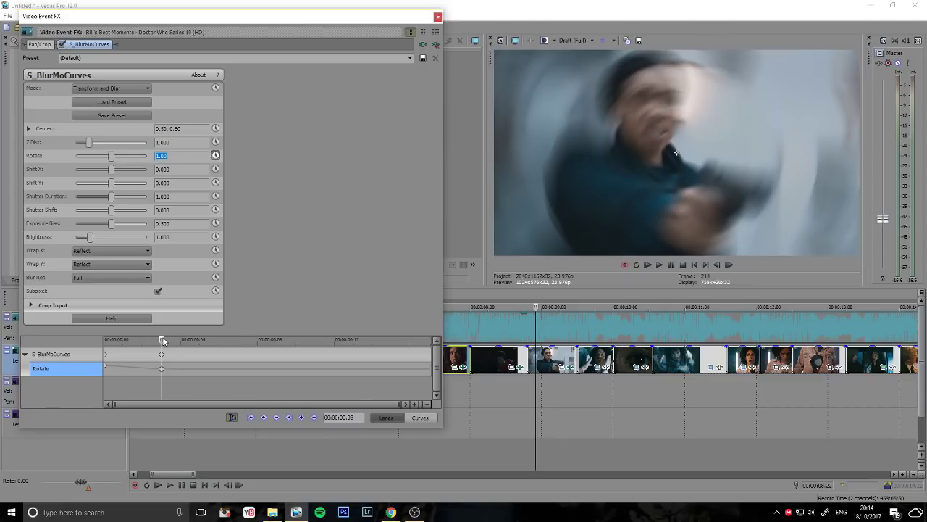
drag(163, 340, 207, 341)
click(162, 368)
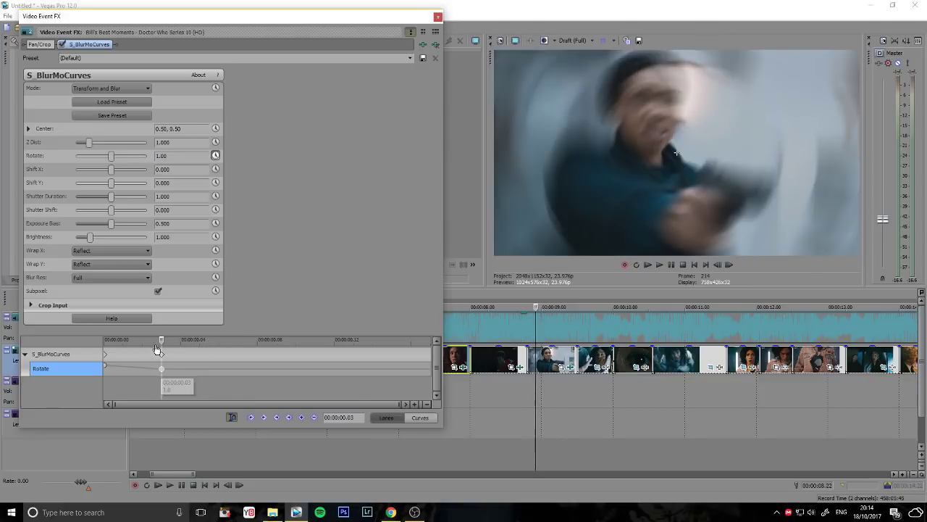
Step: Set the gun clip's Rotate keyframe at 00:00:00.03 to 15.00
click(155, 341)
click(162, 369)
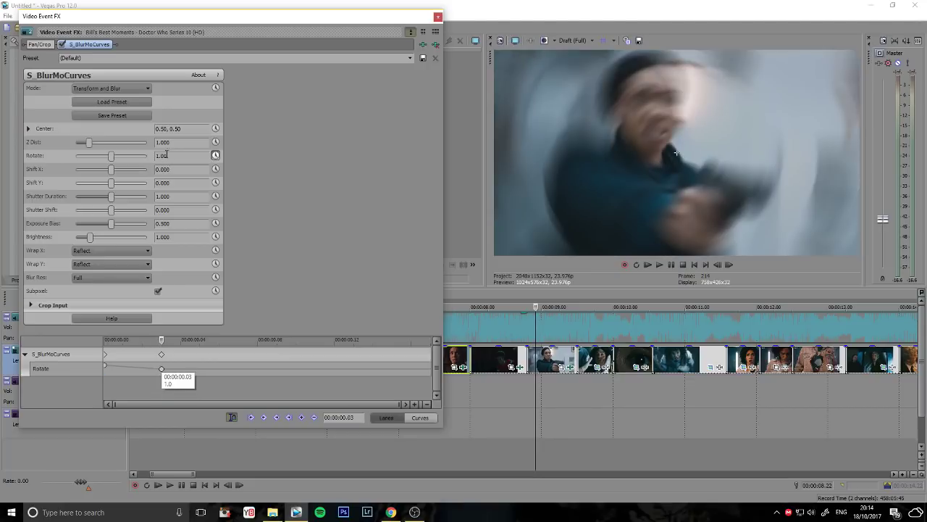
click(166, 155)
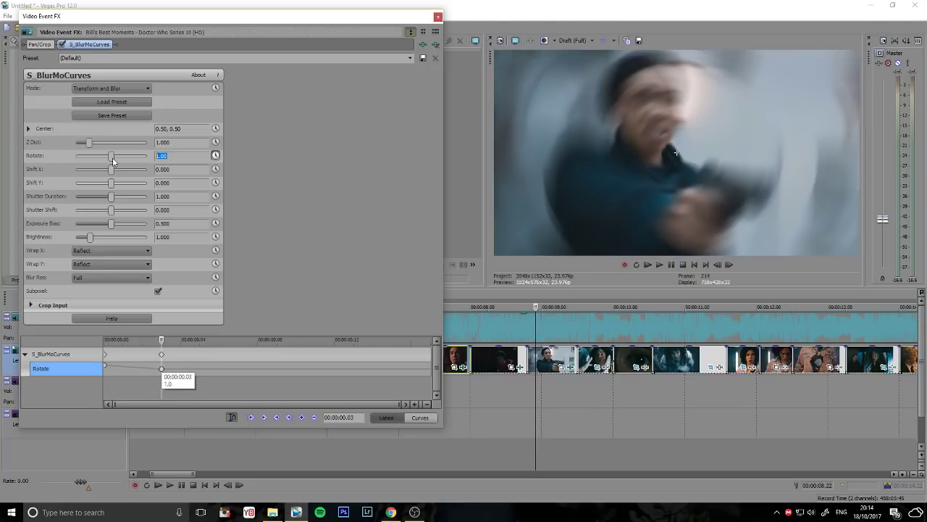
text(15)
key(Return)
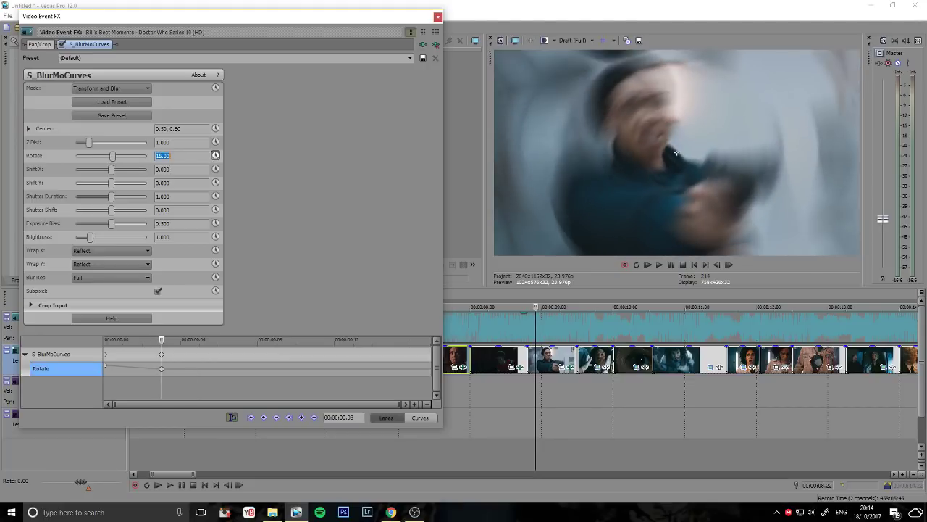
Step: Keyframe the gun clip's Rotate at 0.00 at 00:00:00.08 and play back the spin transition
drag(160, 341, 259, 336)
click(174, 155)
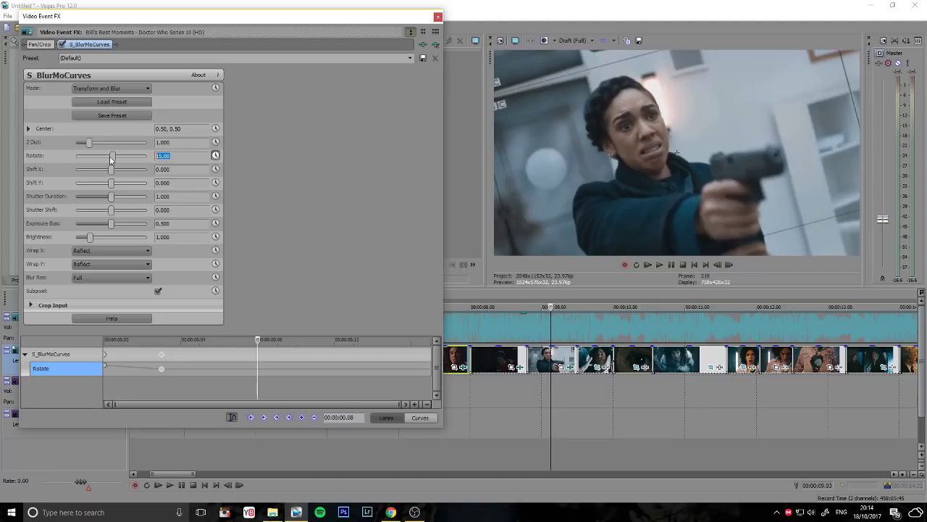
key(Return)
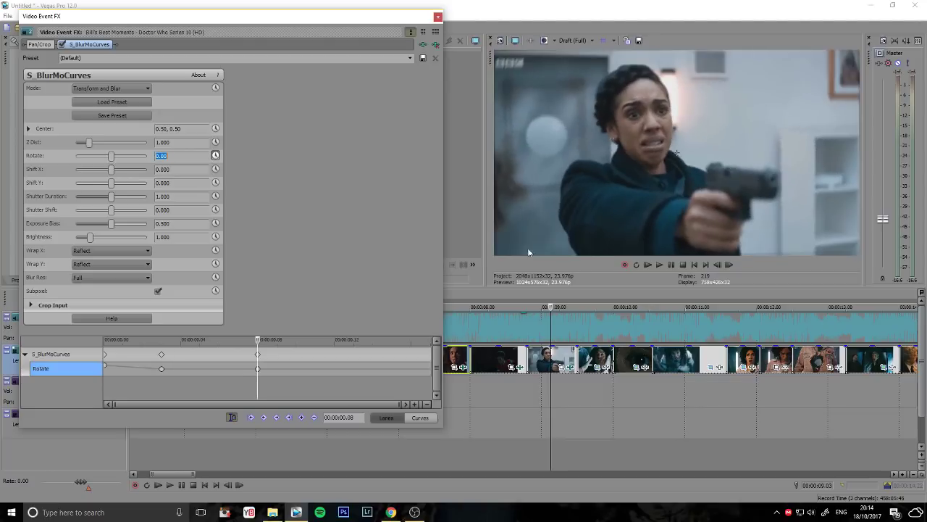
click(659, 265)
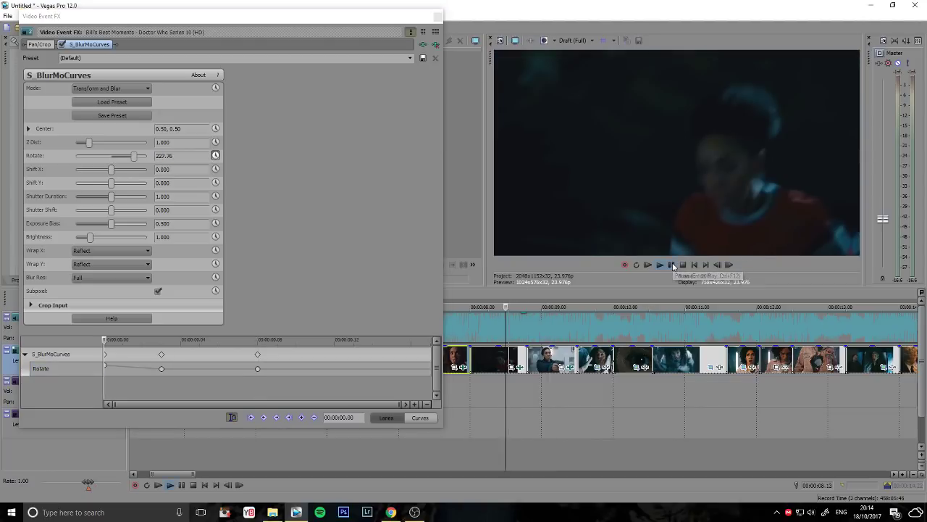
click(672, 265)
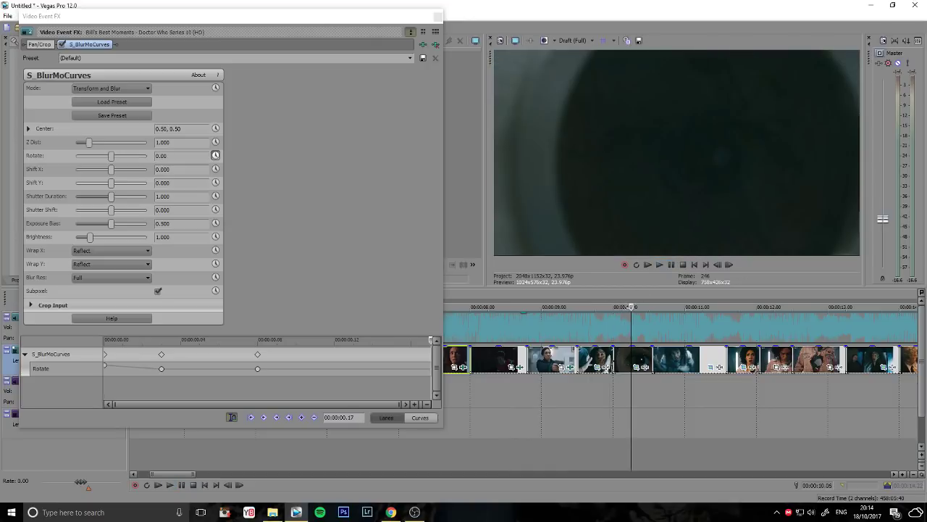
Step: Animate the gun clip's Brightness with a keyframe at 00:00:00.15 and raise it to 3.571 at 00:00:00.17
click(552, 362)
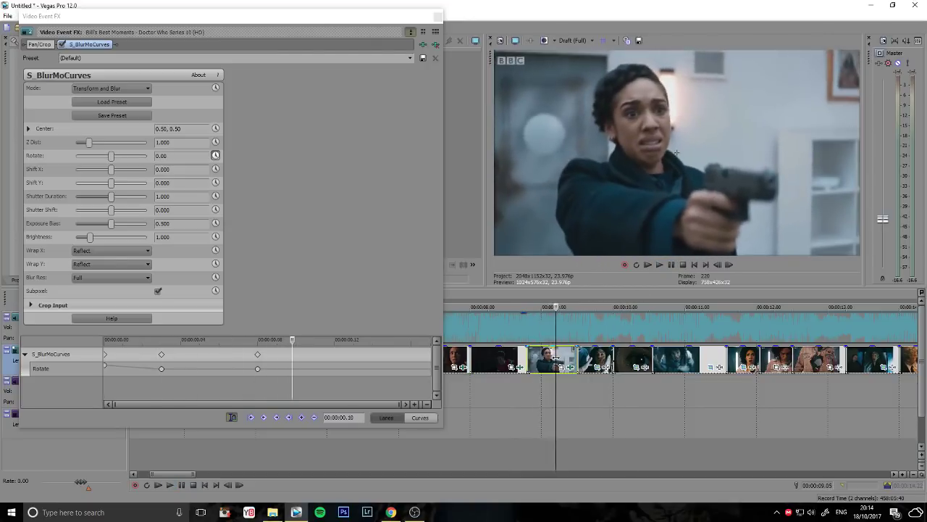
drag(537, 356, 568, 356)
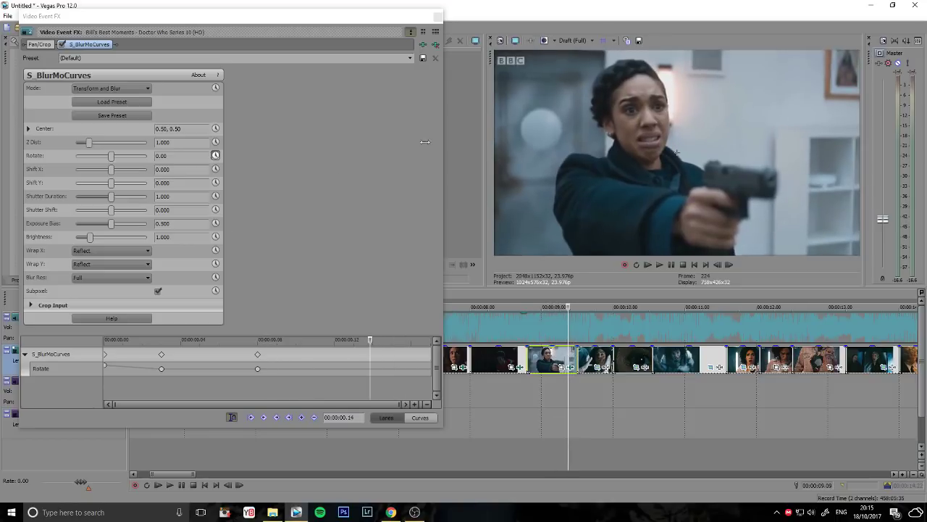
click(215, 238)
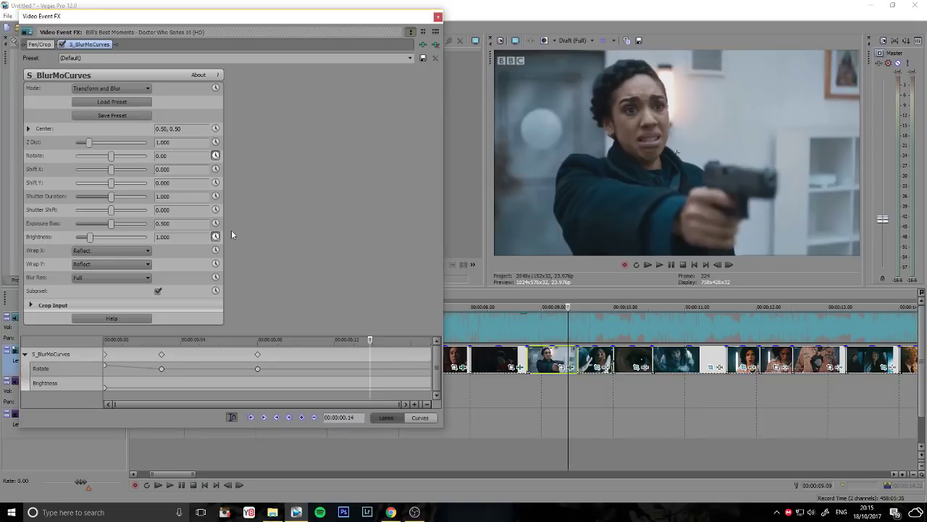
drag(374, 343, 395, 343)
click(392, 342)
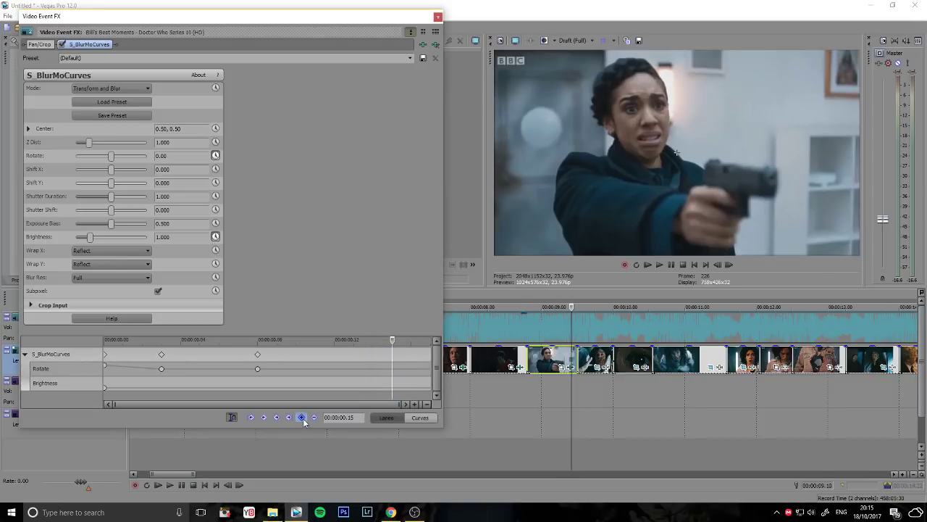
click(303, 417)
drag(391, 344, 432, 340)
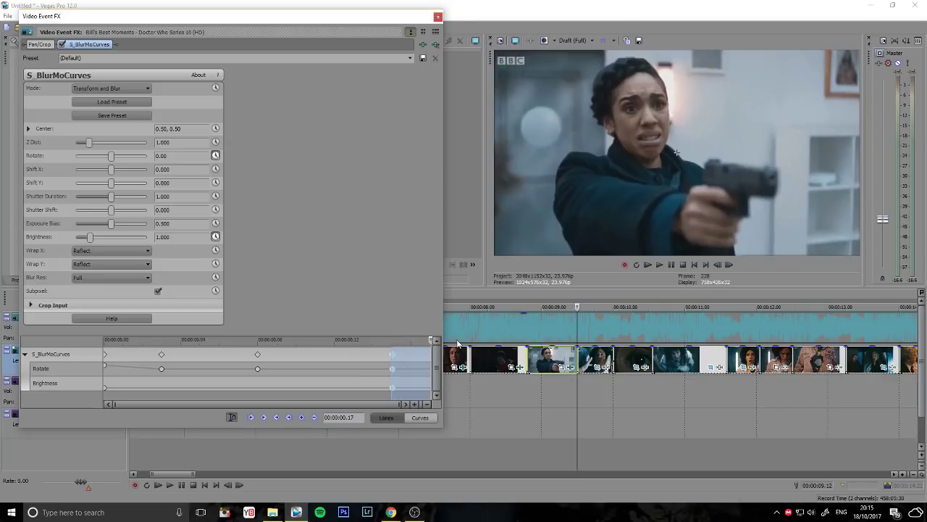
drag(95, 236, 126, 239)
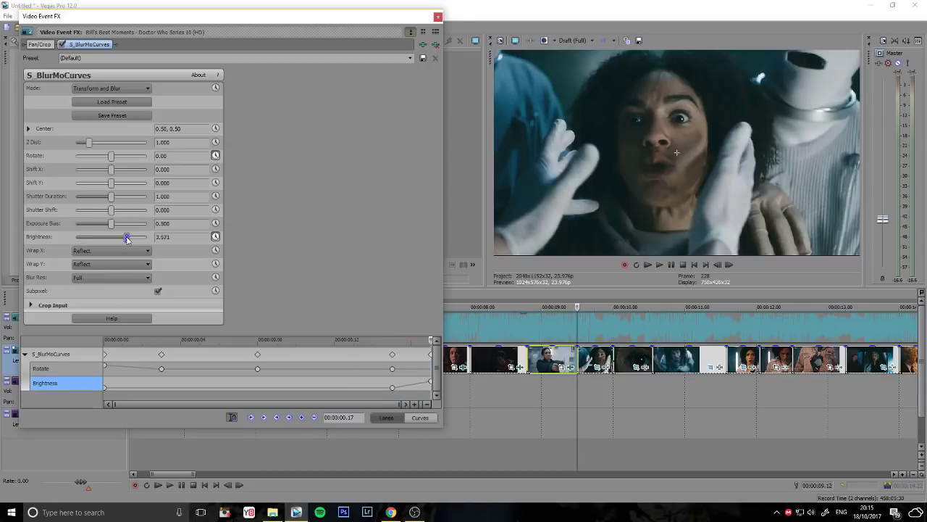
Step: Step frame by frame through the gun clip's ending, copy the final Brightness value and close the effect settings
click(718, 265)
click(717, 265)
click(718, 265)
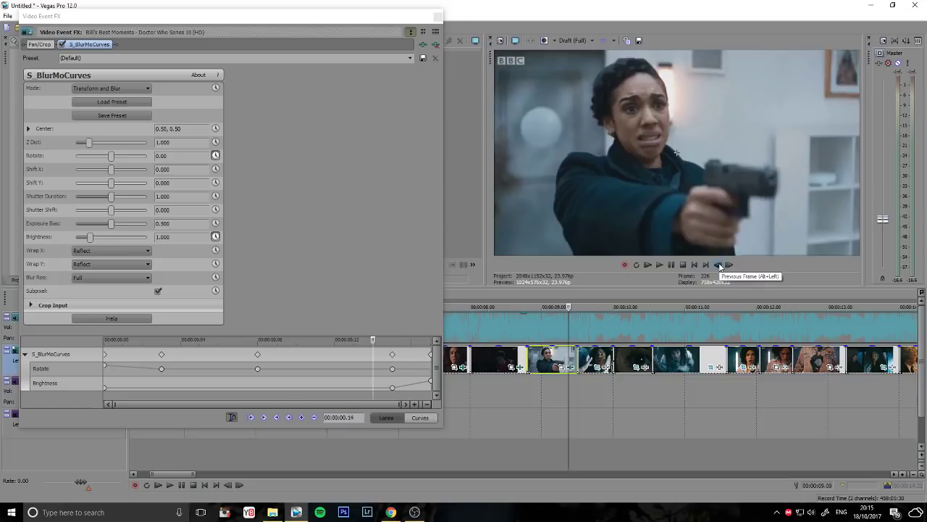
click(718, 265)
click(729, 265)
click(729, 265)
click(729, 265)
click(730, 265)
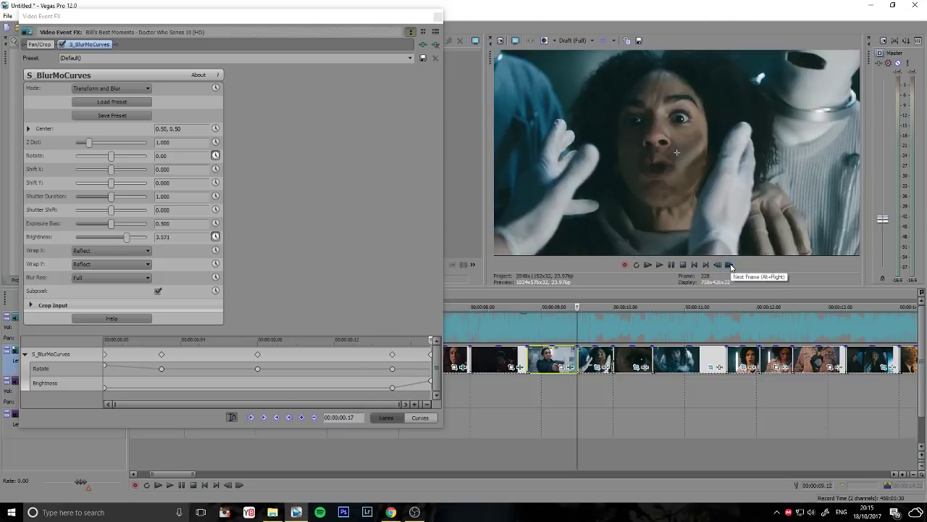
click(59, 237)
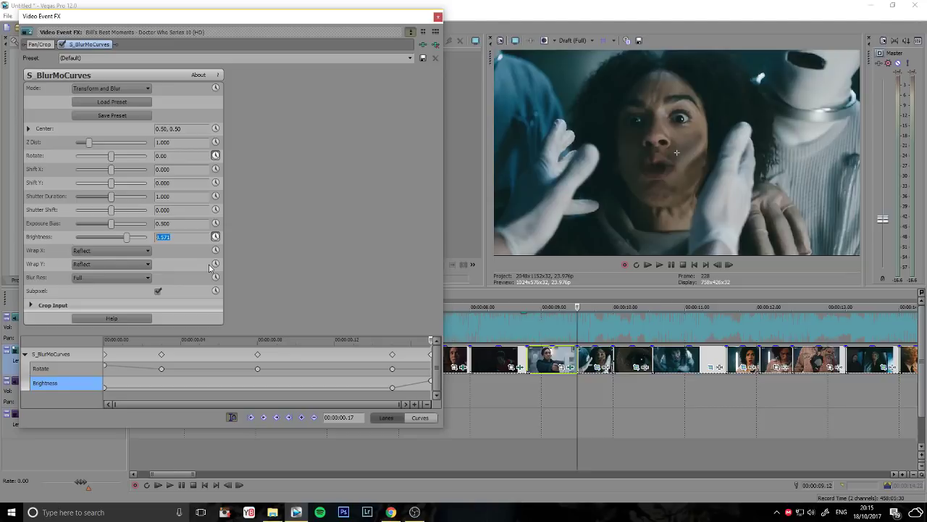
click(438, 16)
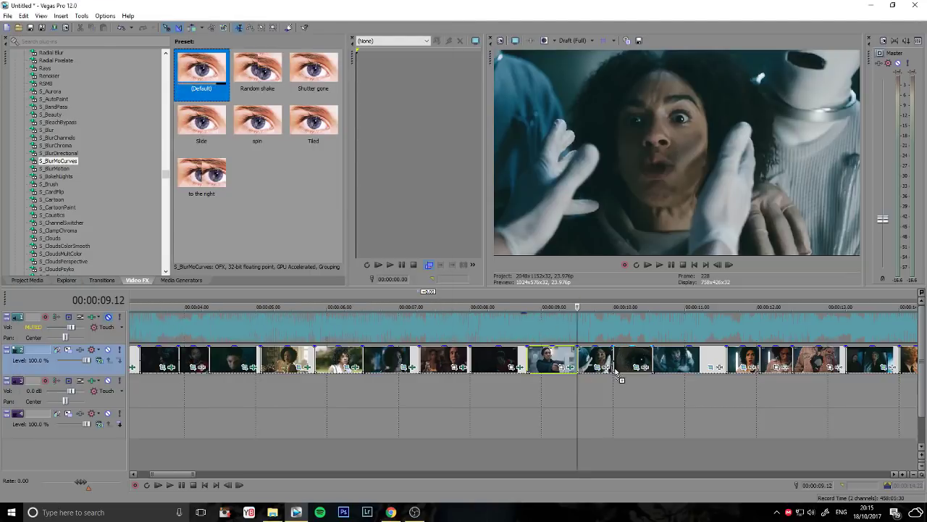
Step: Add the default S_BlurMoCurves effect to the clip after the gun clip and set Wrap X and Wrap Y to Reflect
drag(618, 362, 598, 356)
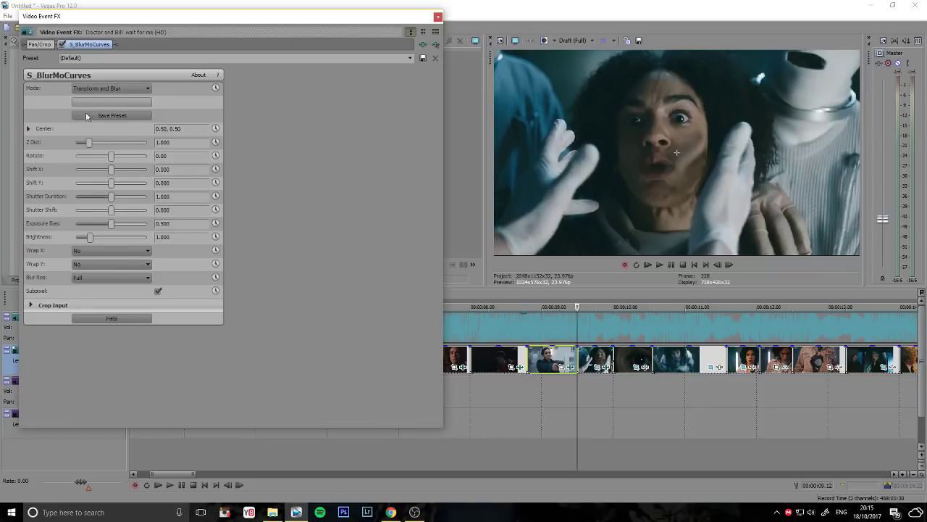
click(91, 252)
click(187, 269)
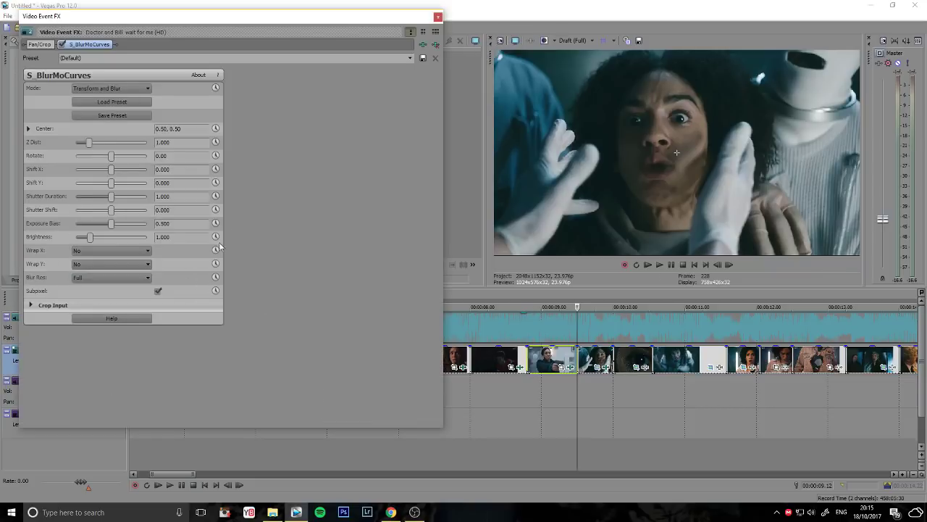
click(87, 252)
click(86, 279)
click(86, 266)
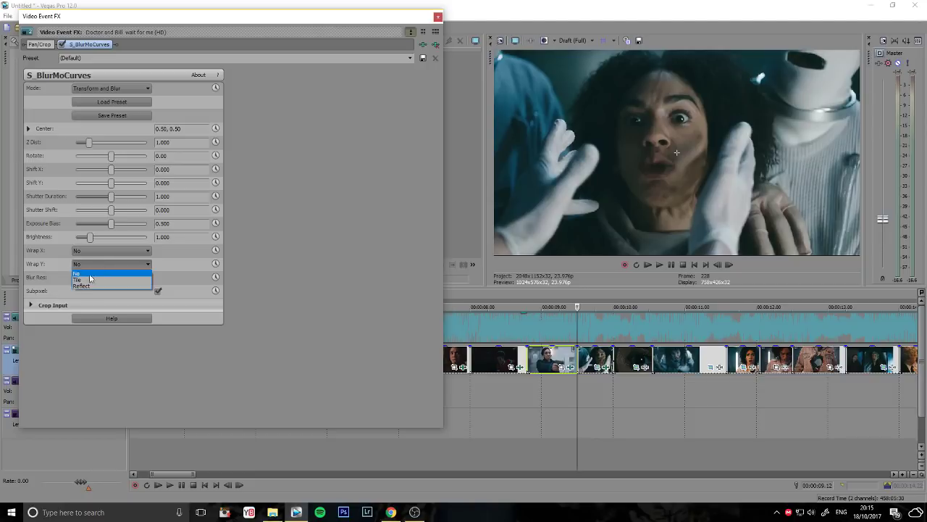
click(87, 292)
click(91, 250)
click(91, 279)
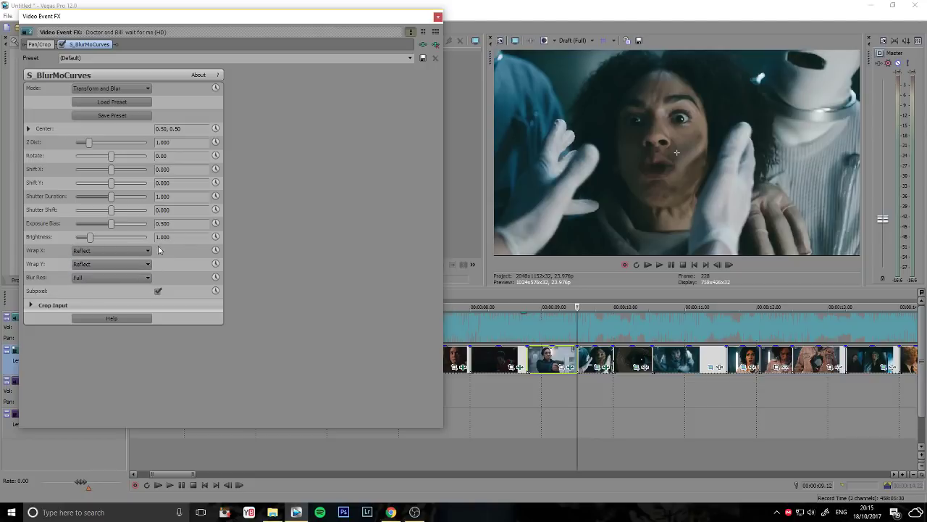
Step: Animate this clip's Brightness from 3.571 on its first frame to 1.000 at 00:00:00.02 and close the effect settings
click(215, 236)
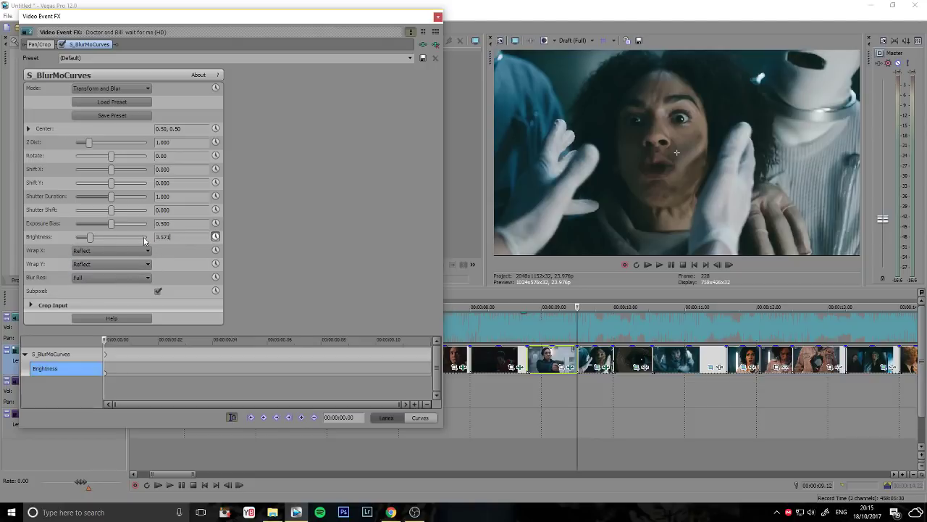
drag(144, 240, 127, 238)
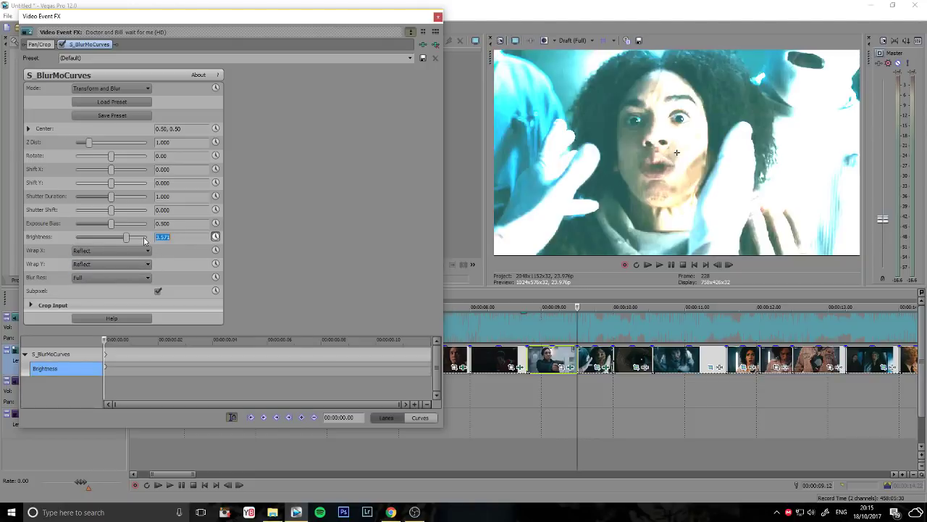
click(730, 264)
click(730, 265)
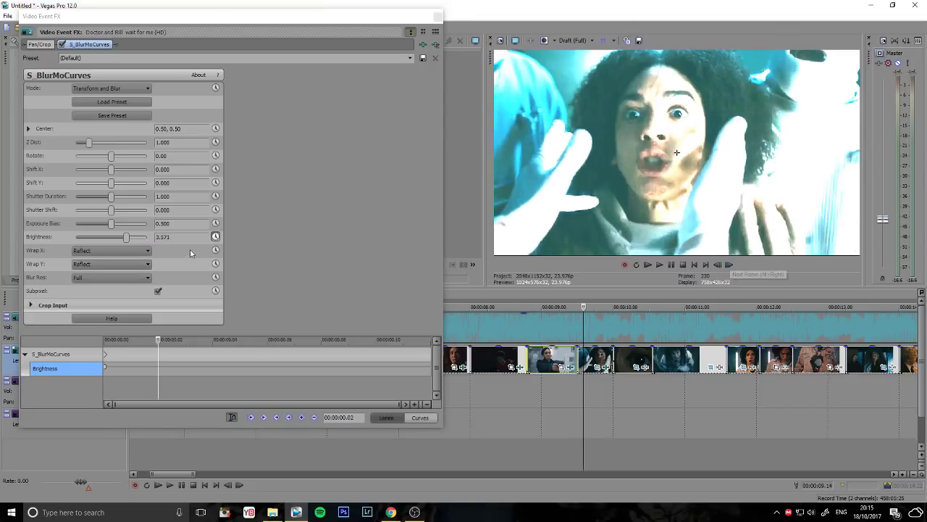
text(1)
key(Return)
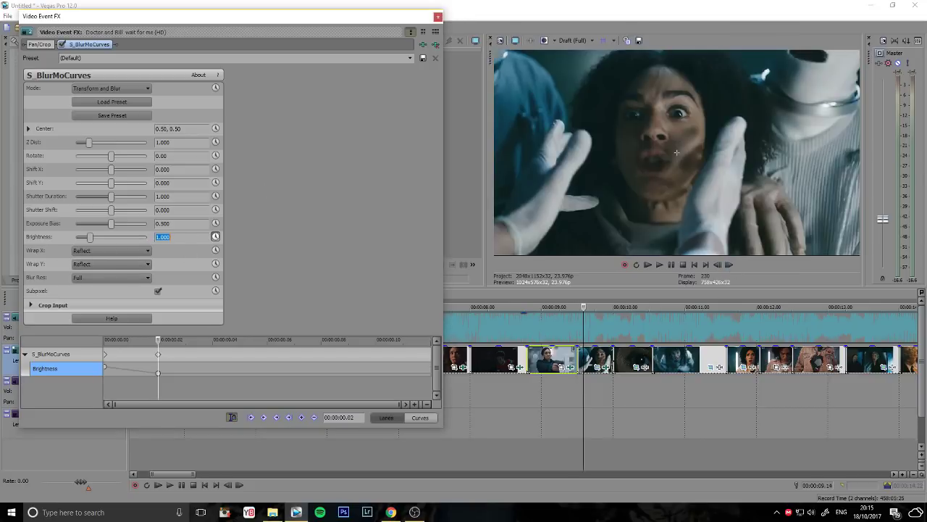
drag(161, 338, 105, 338)
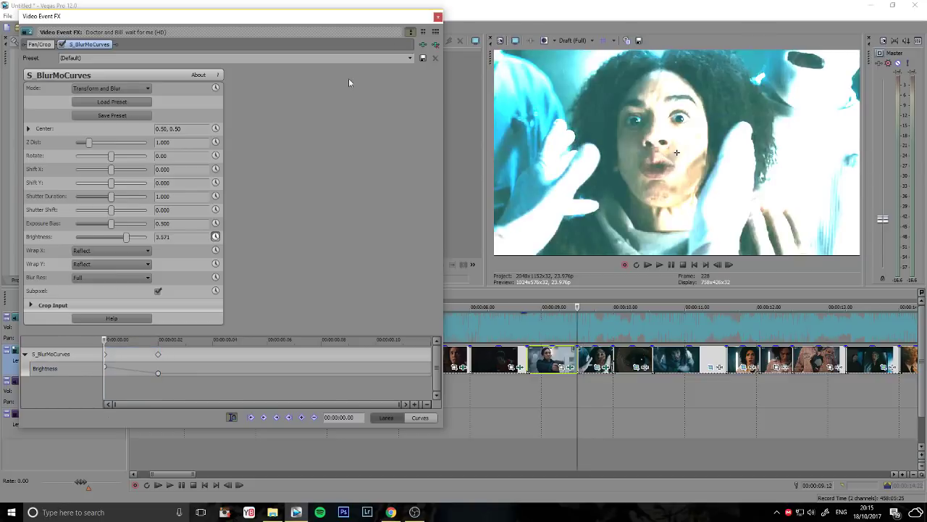
click(438, 16)
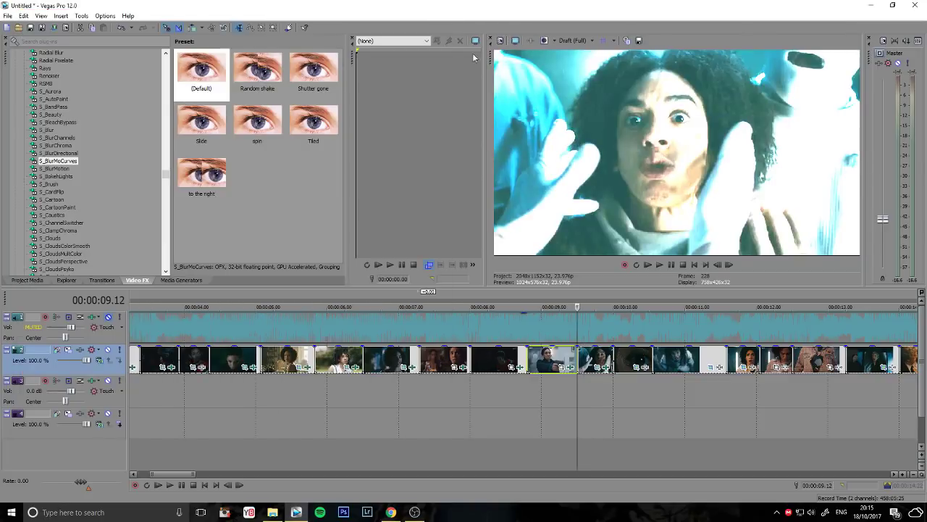
Step: Play back the brightness flash between the gun clip and the following clip
click(564, 304)
click(671, 265)
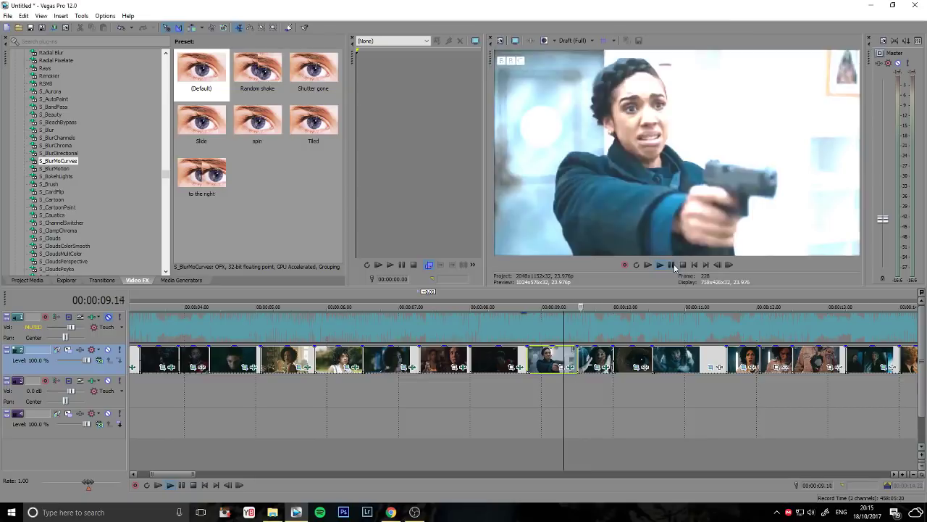
click(671, 264)
click(660, 265)
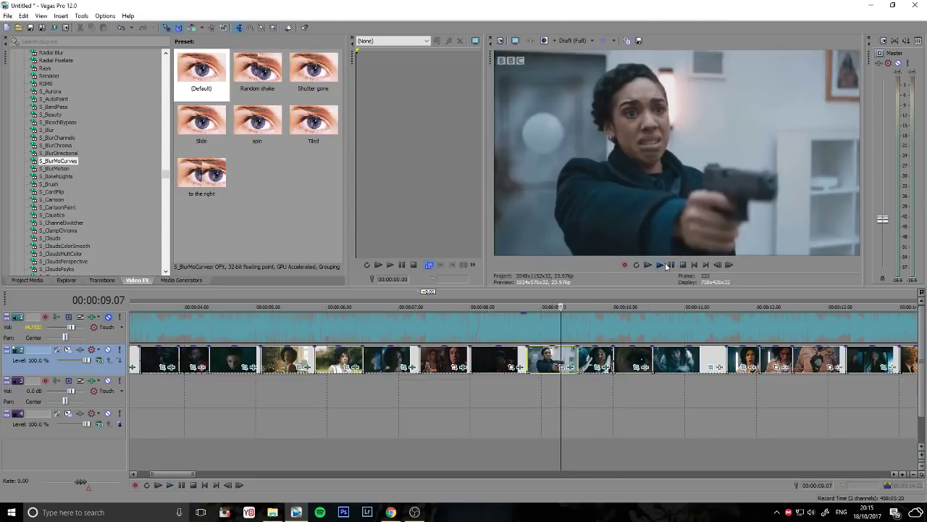
click(671, 264)
Step: Select the eye close-up clip and place the playhead near its start at 00:00:10.01
scroll(668, 388, down, 6)
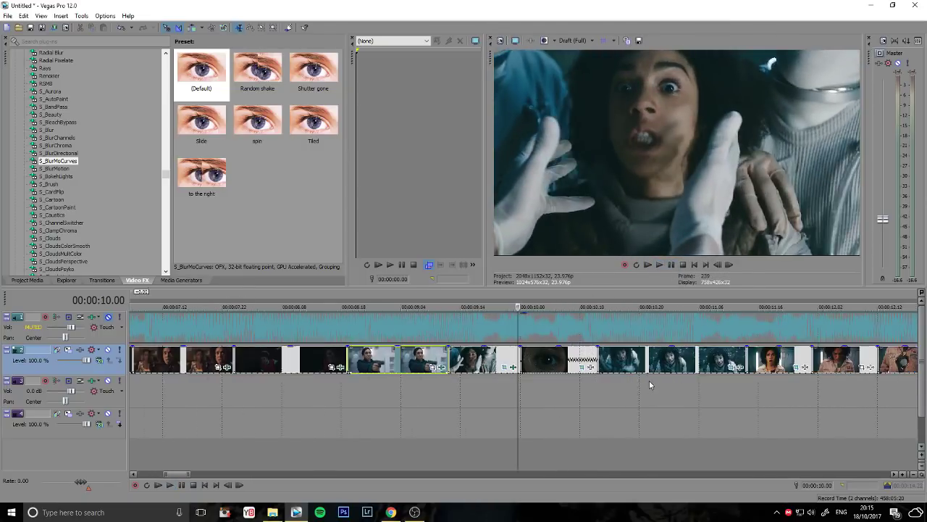
scroll(565, 402, up, 4)
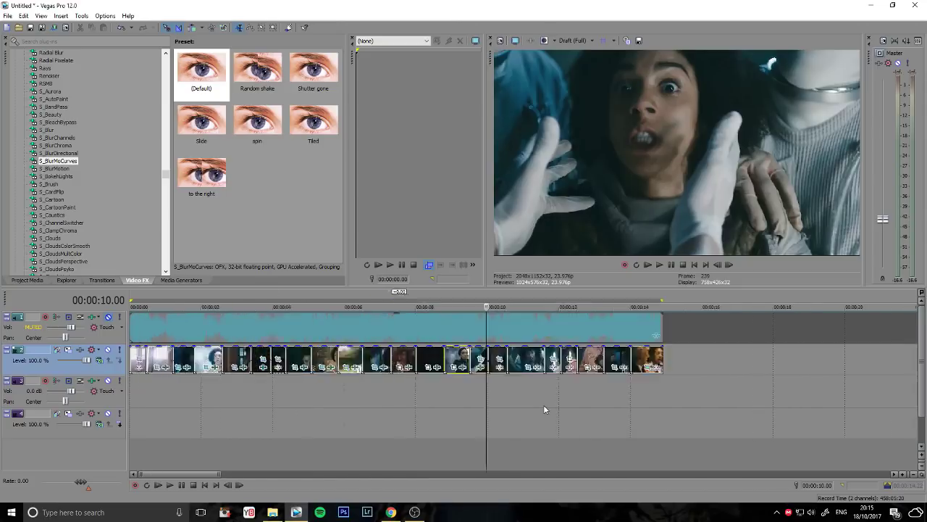
click(532, 349)
scroll(602, 394, down, 4)
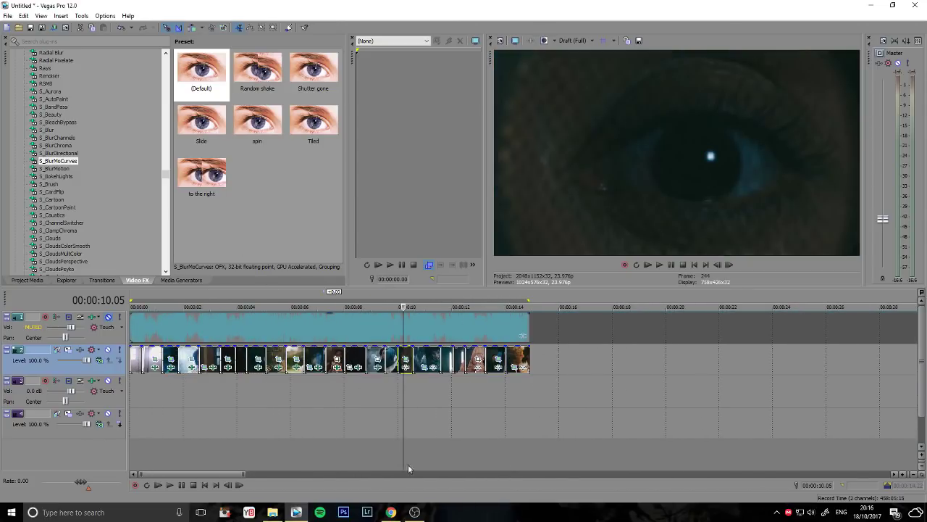
scroll(222, 445, up, 3)
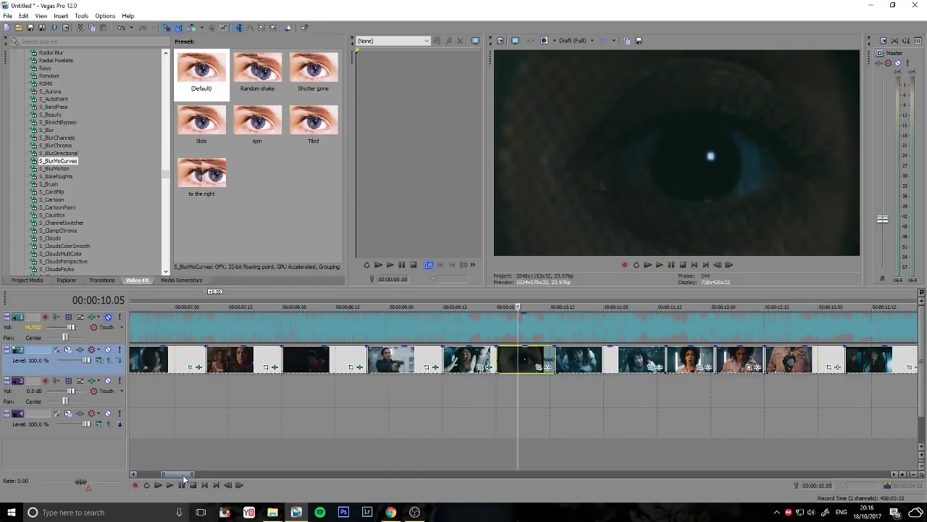
scroll(225, 434, up, 2)
click(288, 360)
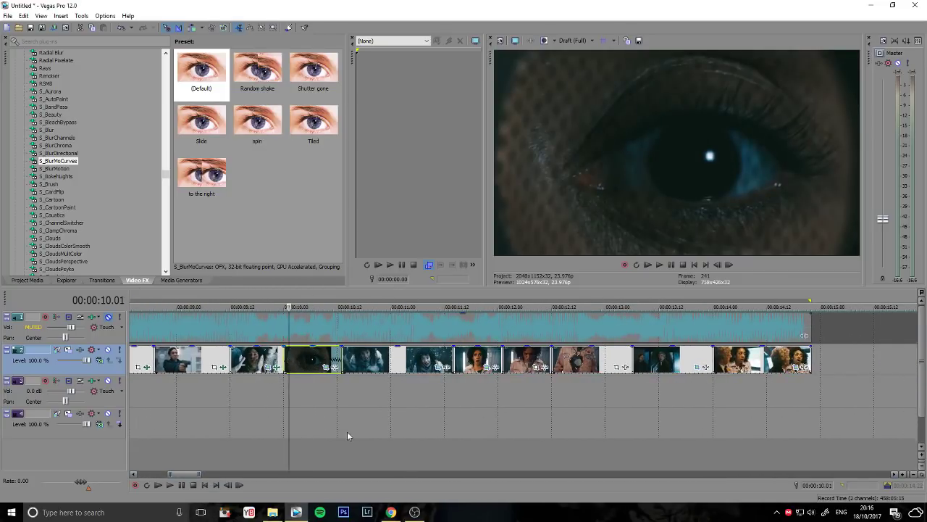
scroll(348, 434, up, 1)
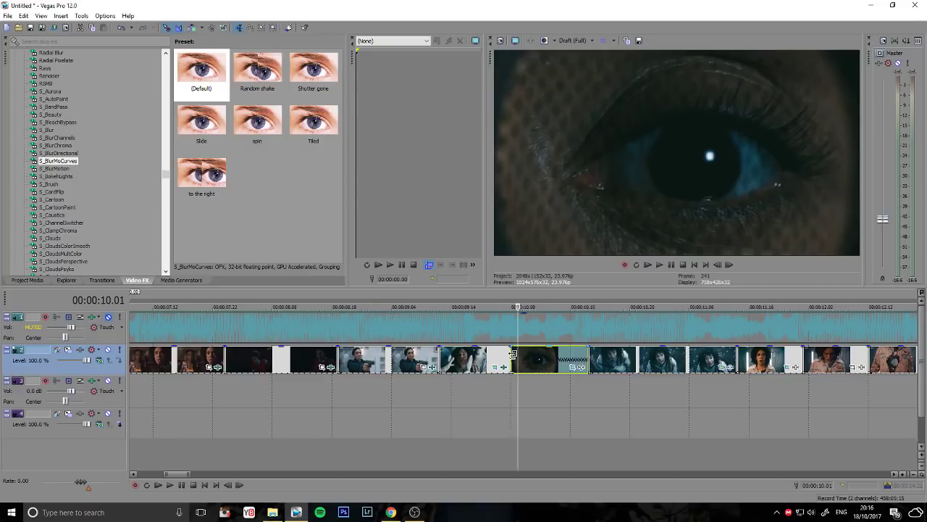
Step: Extend the starts of the eye close-up clip and the clip after it back over their preceding clips to form short crossfades
drag(513, 356, 500, 357)
click(593, 358)
drag(593, 358, 601, 331)
scroll(602, 331, up, 3)
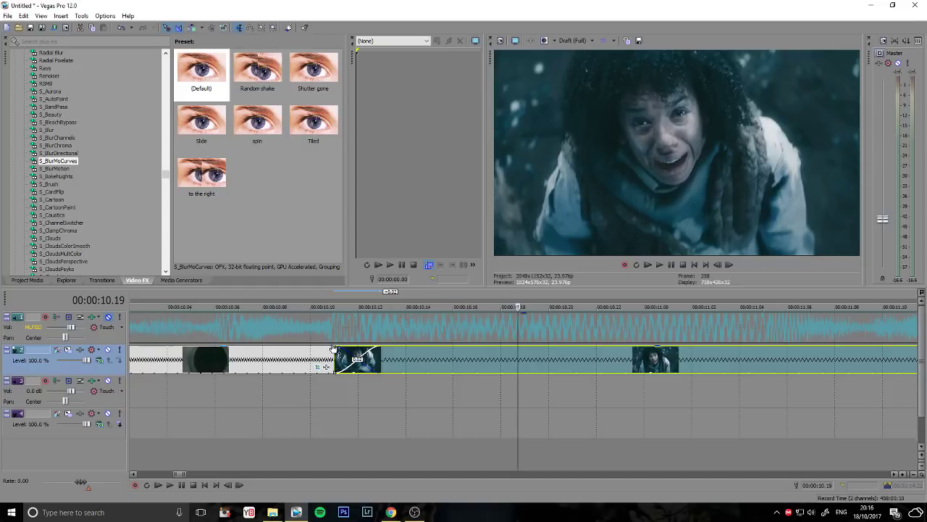
scroll(285, 416, down, 4)
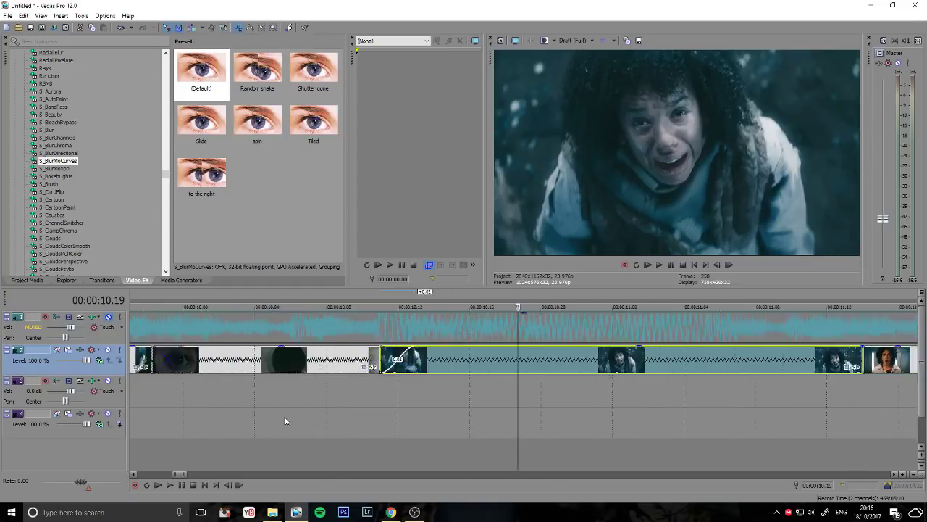
Step: Extend the start of the clip at 00:00:11.16 back over the crying woman clip to create a short crossfade
click(708, 360)
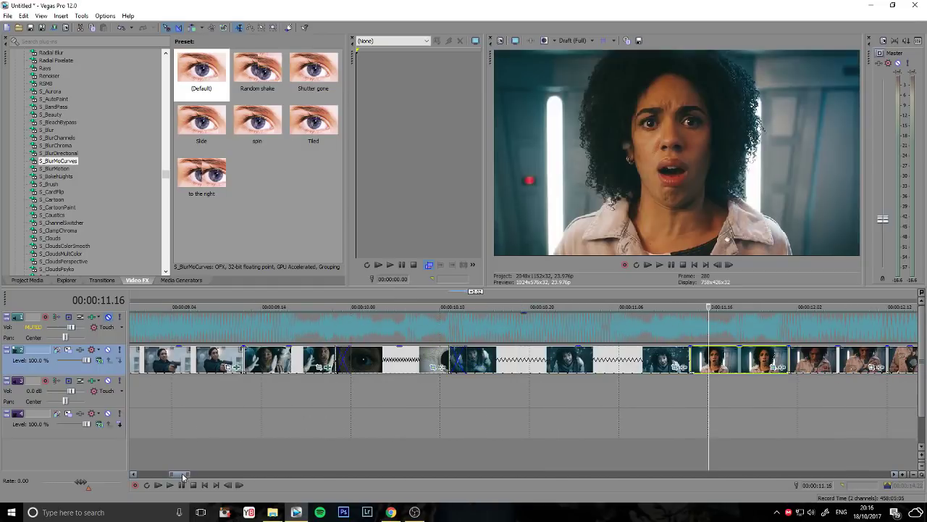
drag(182, 476, 190, 476)
mouse_move(327, 354)
mouse_down()
mouse_move(311, 355)
mouse_move(327, 355)
mouse_up()
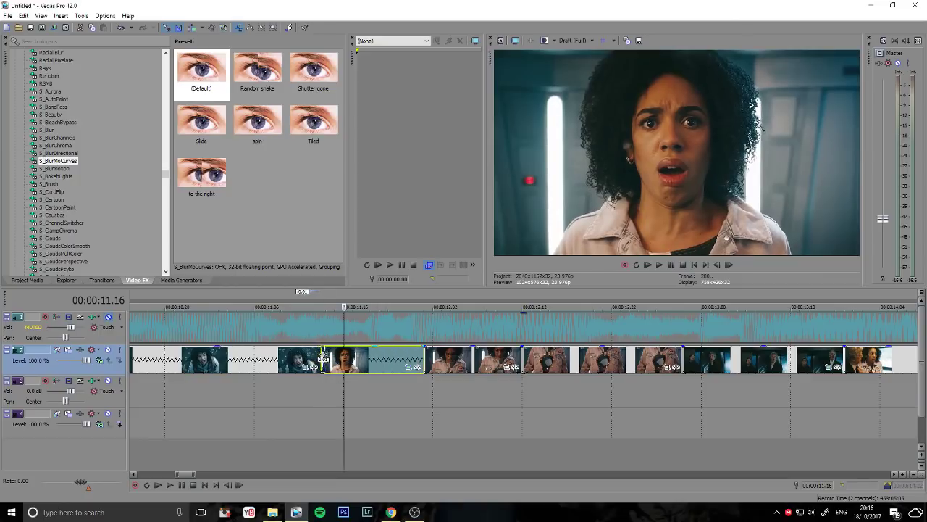
scroll(271, 400, down, 2)
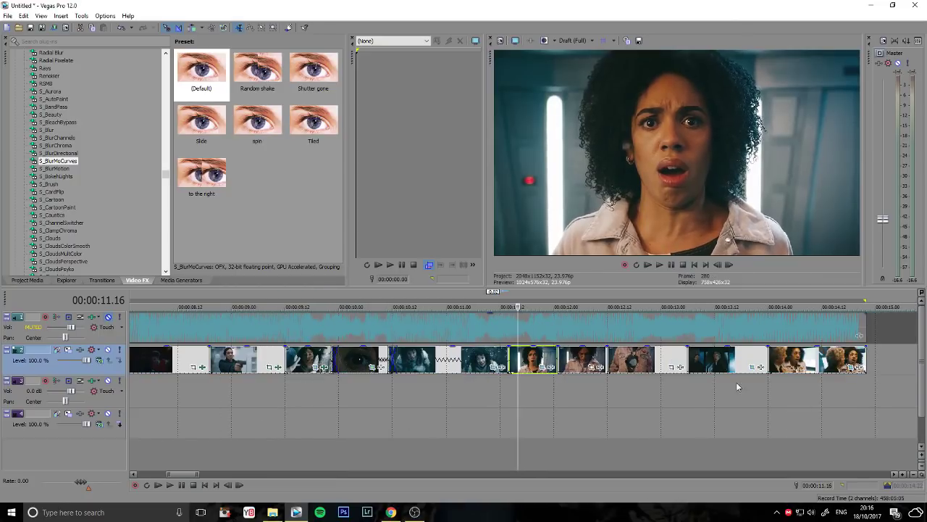
Step: Extend the starts of the last two clips back over their preceding clips to create short crossfades
click(709, 360)
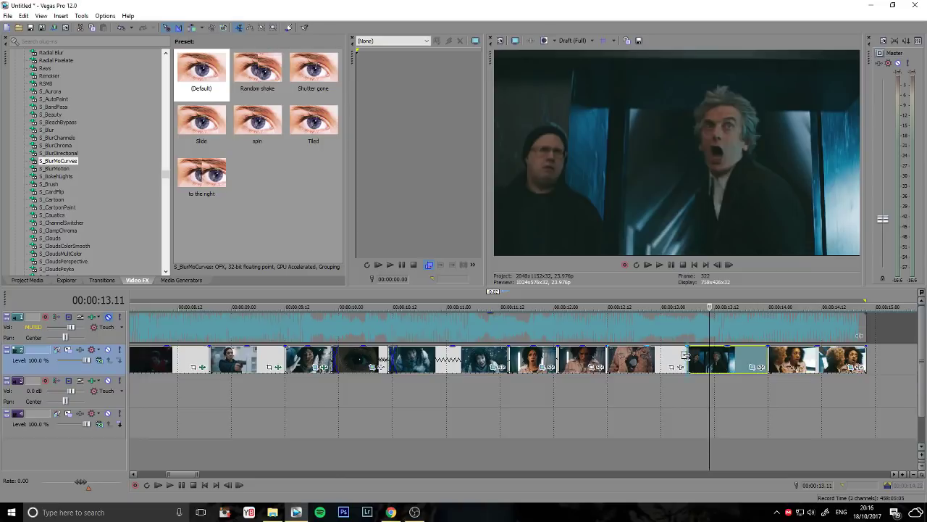
drag(685, 355, 674, 355)
click(813, 363)
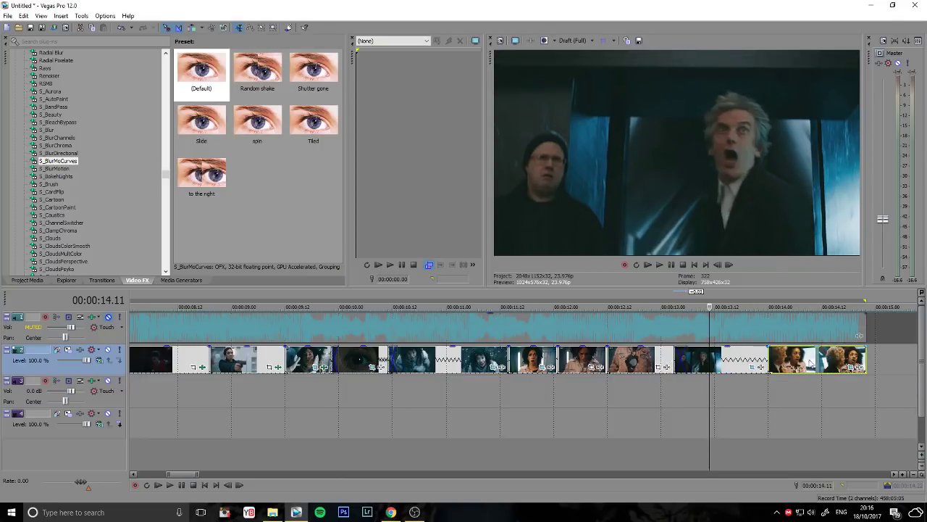
drag(770, 358, 760, 358)
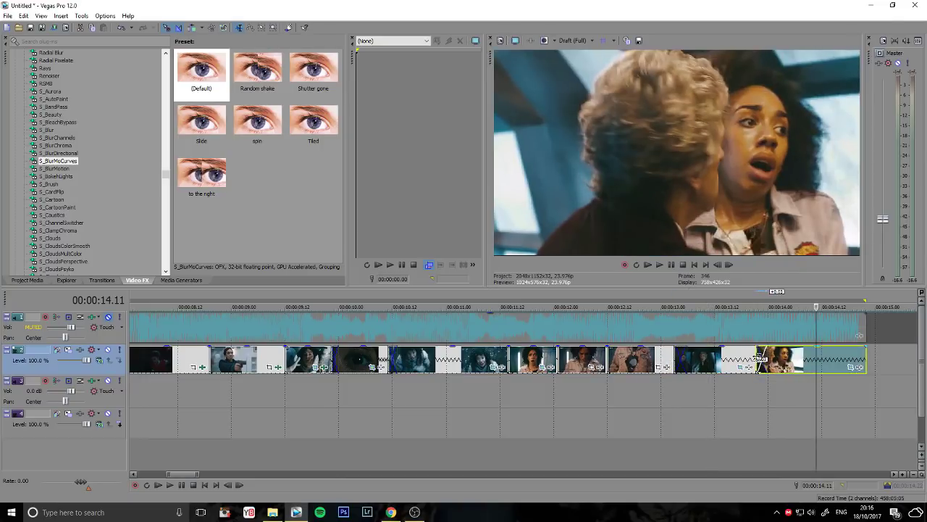
Step: Browse the available transitions and examine the presets of NewBlue MB Roll - OpenFX
click(348, 360)
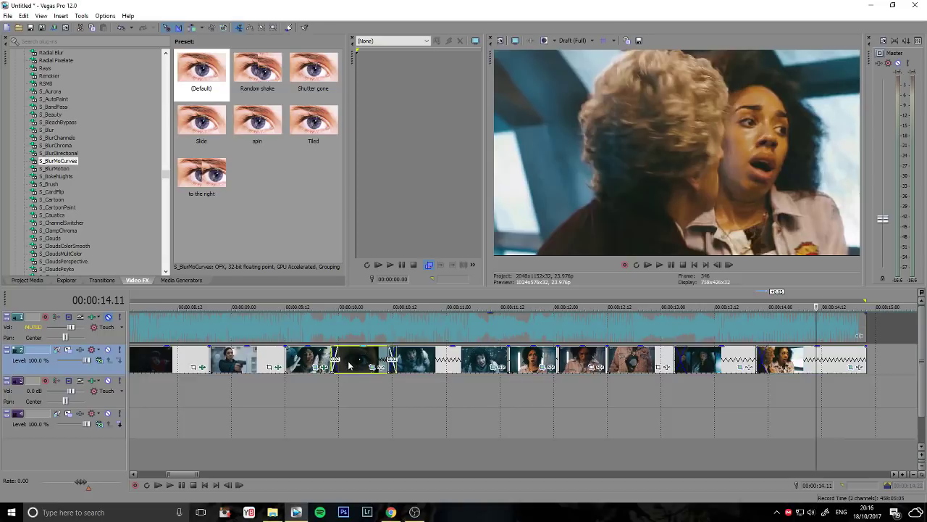
click(91, 279)
scroll(103, 150, down, 20)
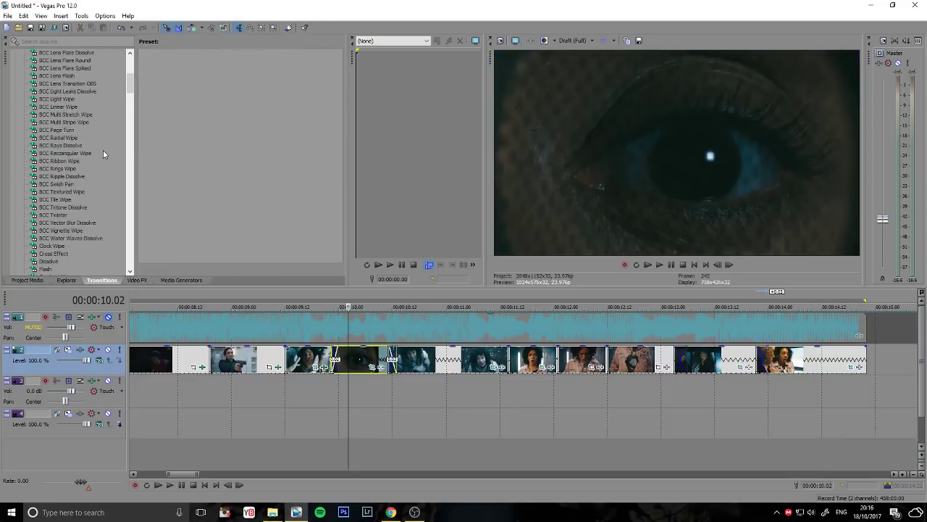
scroll(100, 154, down, 11)
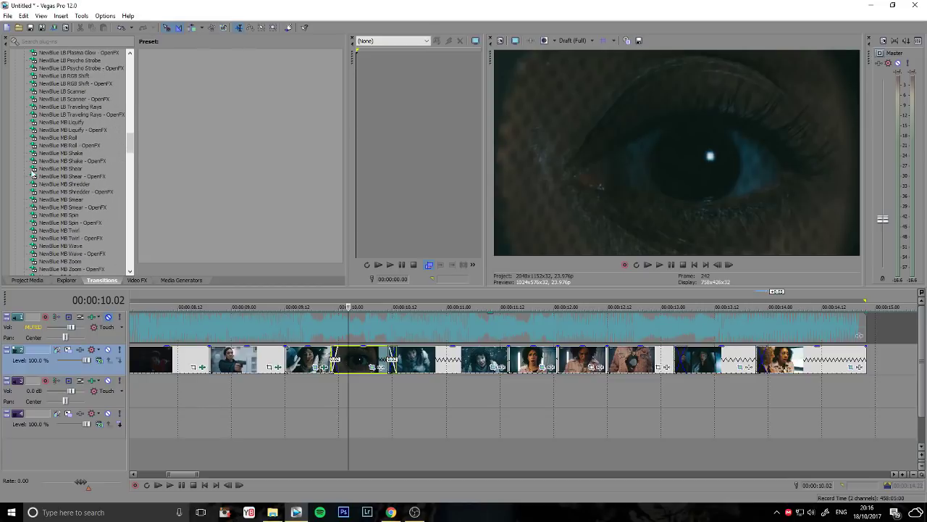
scroll(270, 385, down, 5)
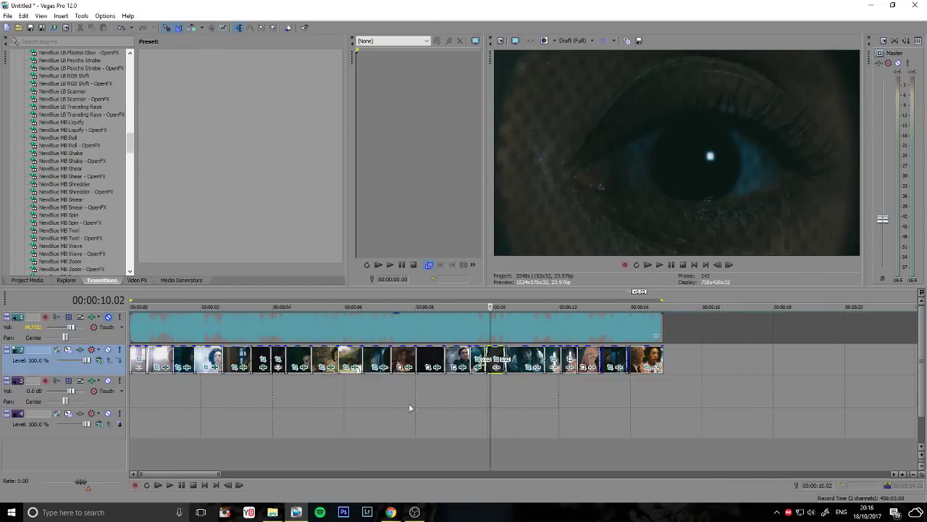
scroll(591, 400, up, 5)
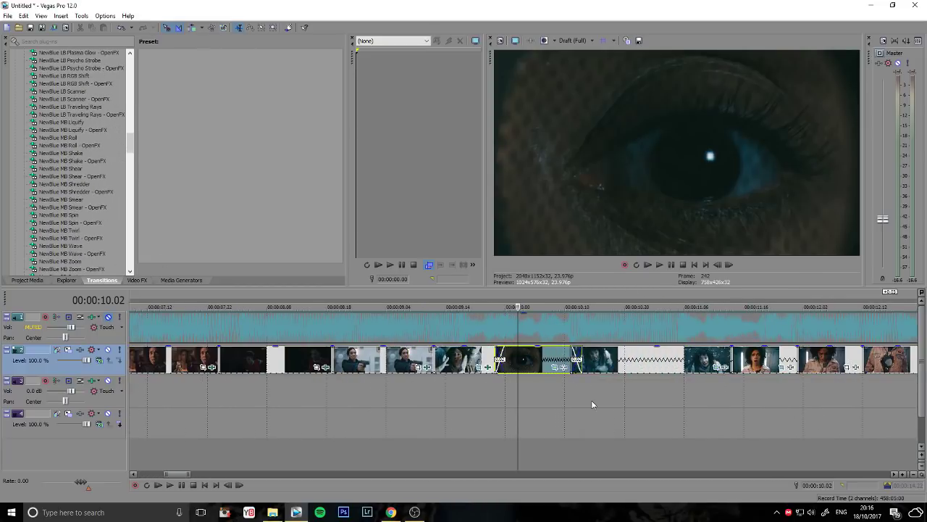
click(75, 146)
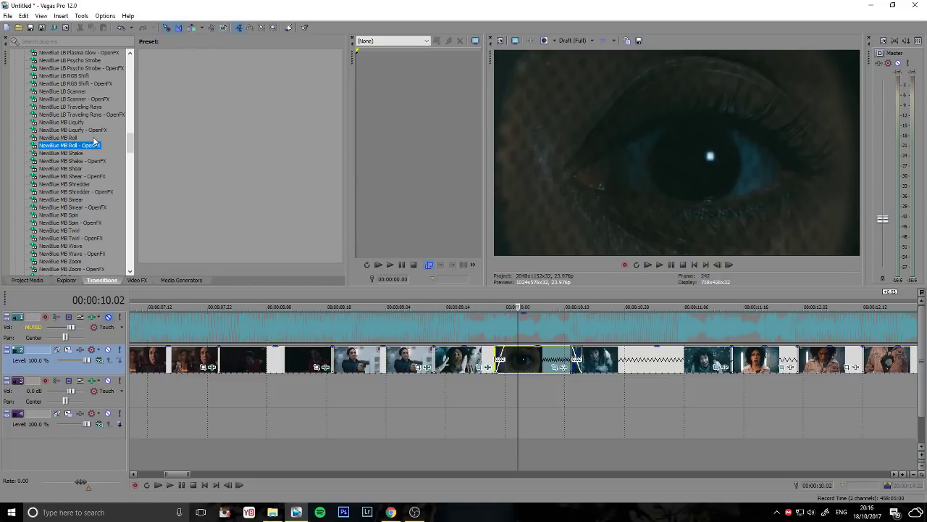
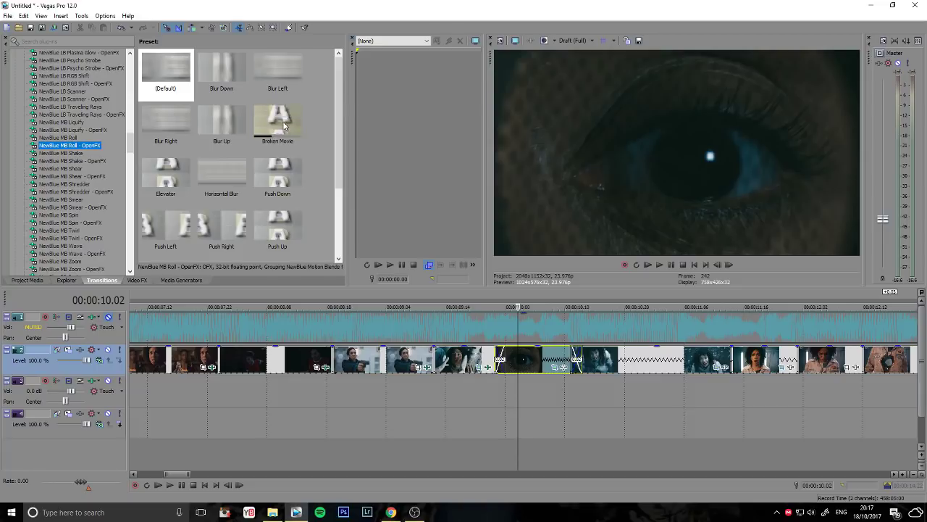
scroll(291, 62, down, 2)
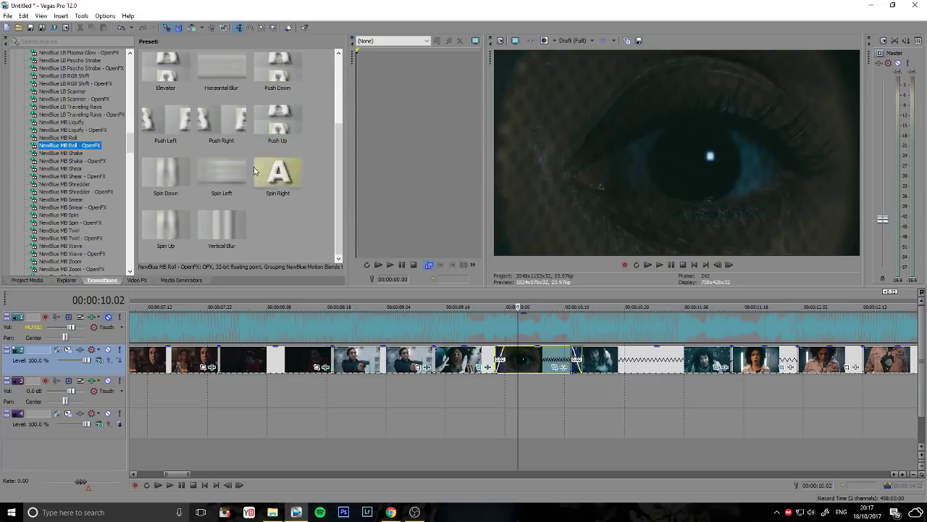
Step: Try the default NewBlue LB RGB Shift - OpenFX transition on the crossfade into the eye close-up clip
scroll(88, 219, down, 5)
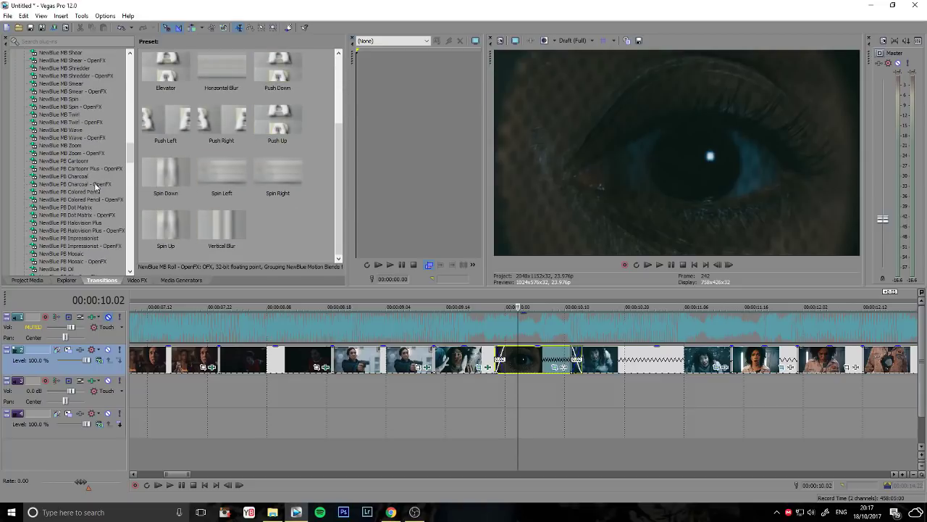
scroll(91, 177, down, 3)
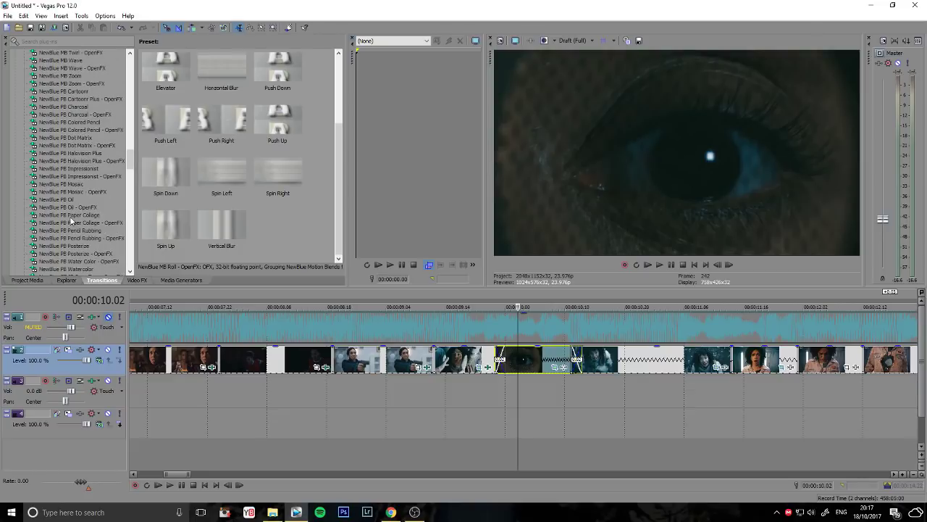
scroll(69, 216, down, 3)
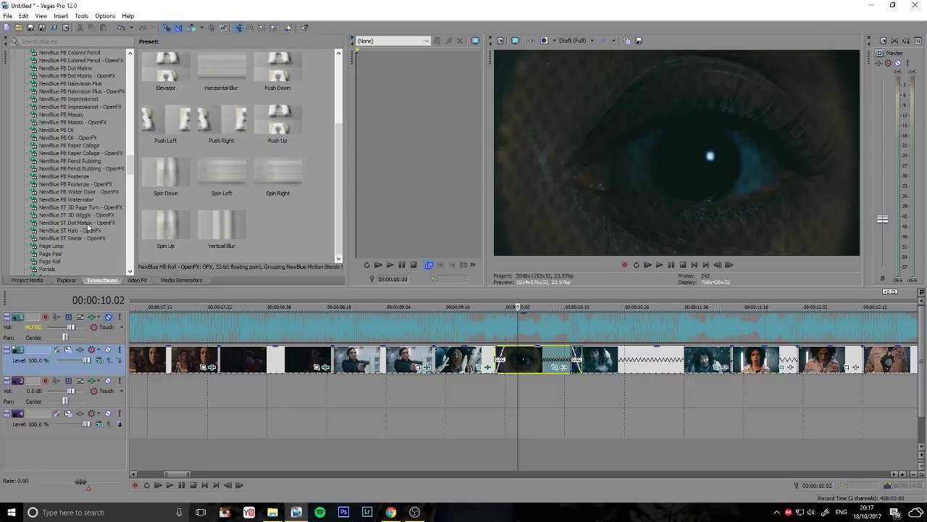
scroll(76, 240, down, 3)
scroll(70, 171, up, 10)
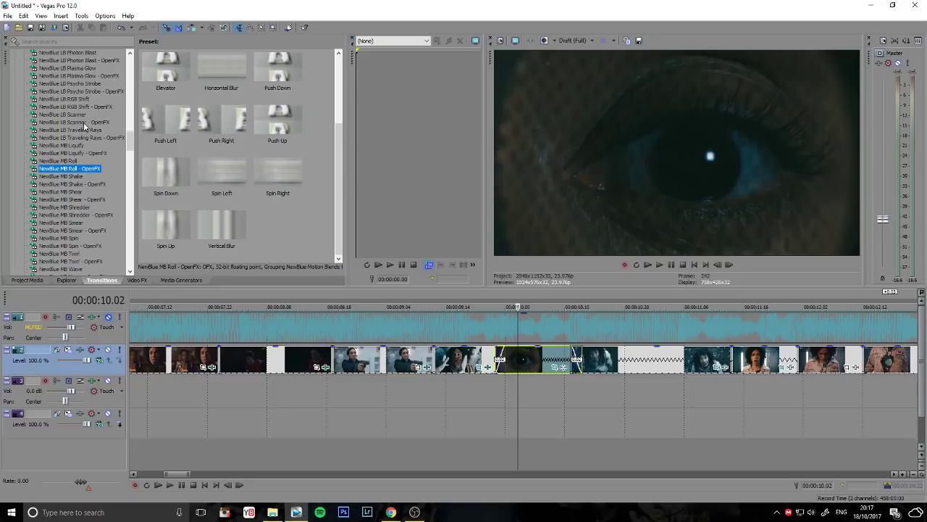
click(84, 107)
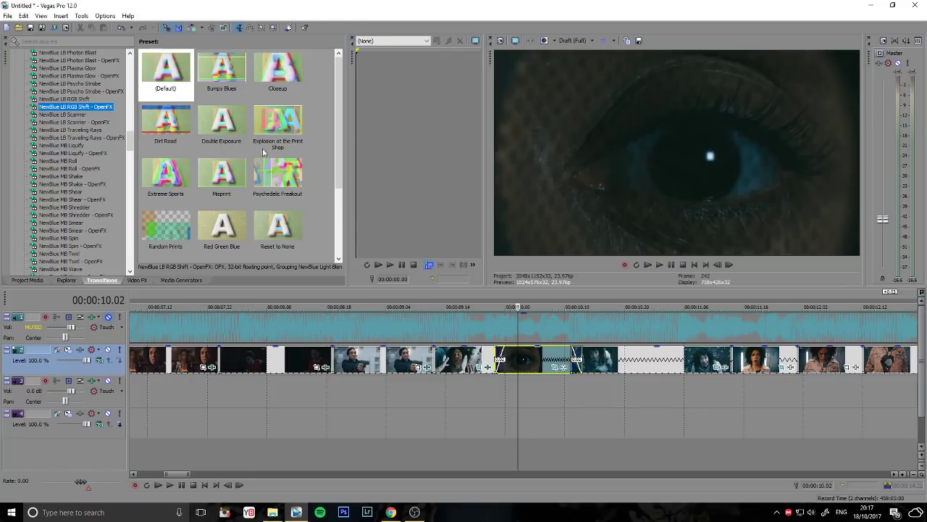
drag(166, 69, 500, 365)
Step: Step through and play back the RGB Shift transition into the eye close-up clip, and close its settings
click(488, 387)
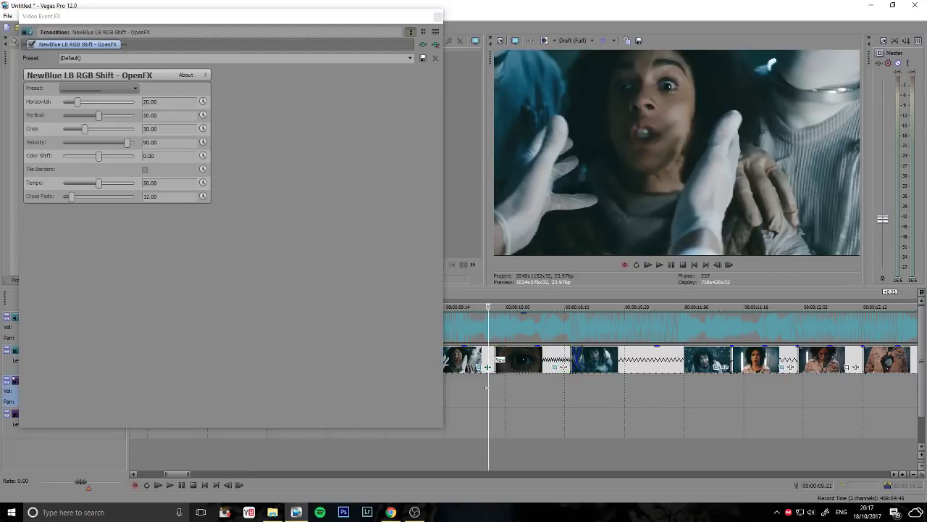
click(502, 389)
click(496, 390)
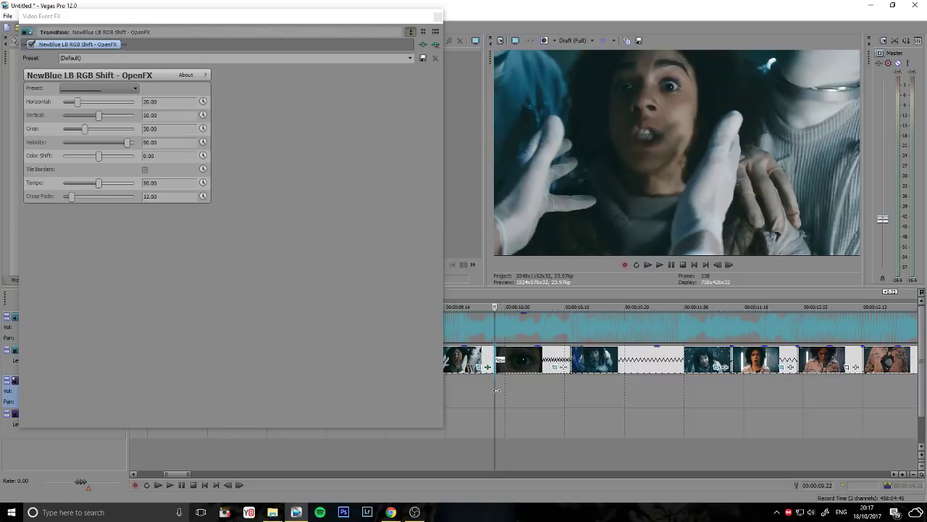
click(500, 390)
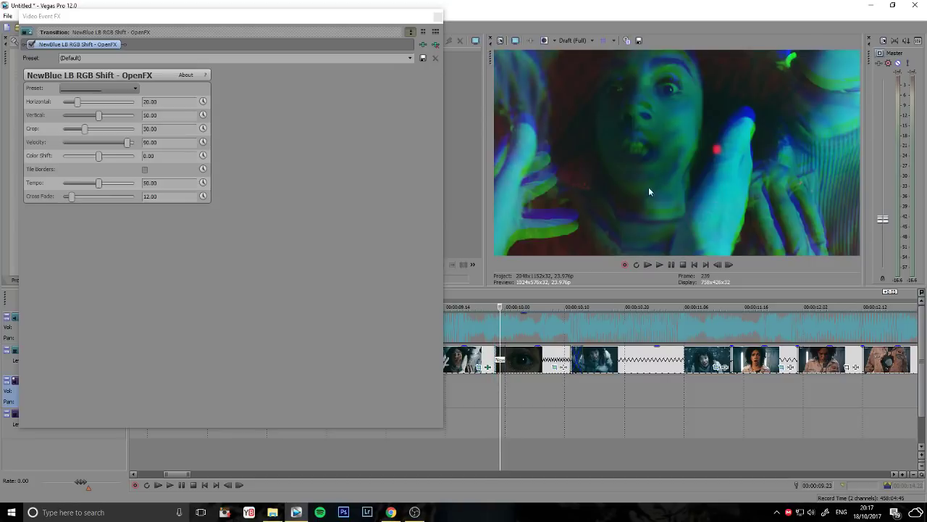
click(478, 297)
click(659, 266)
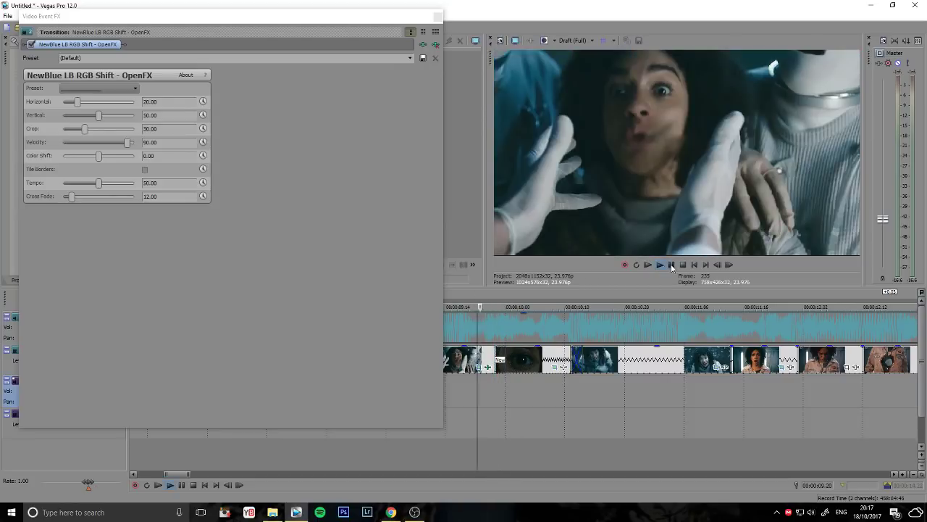
click(671, 266)
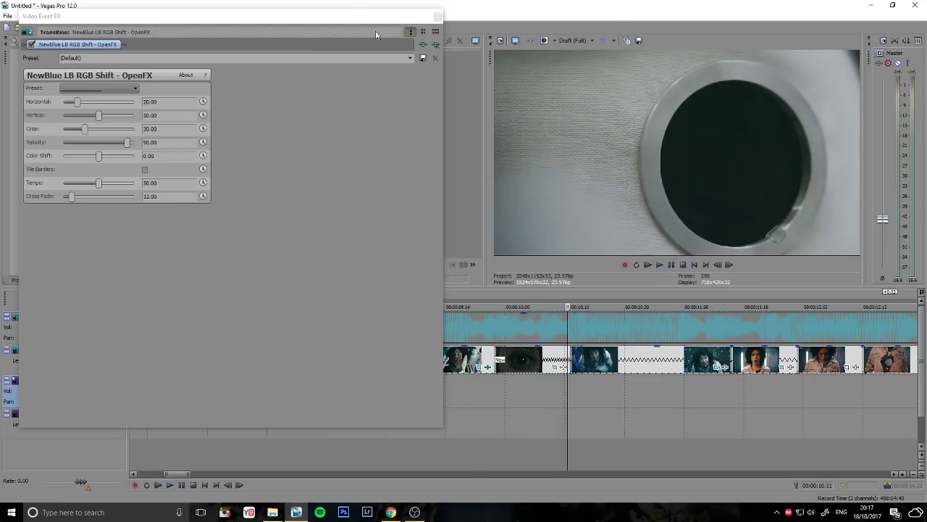
click(438, 16)
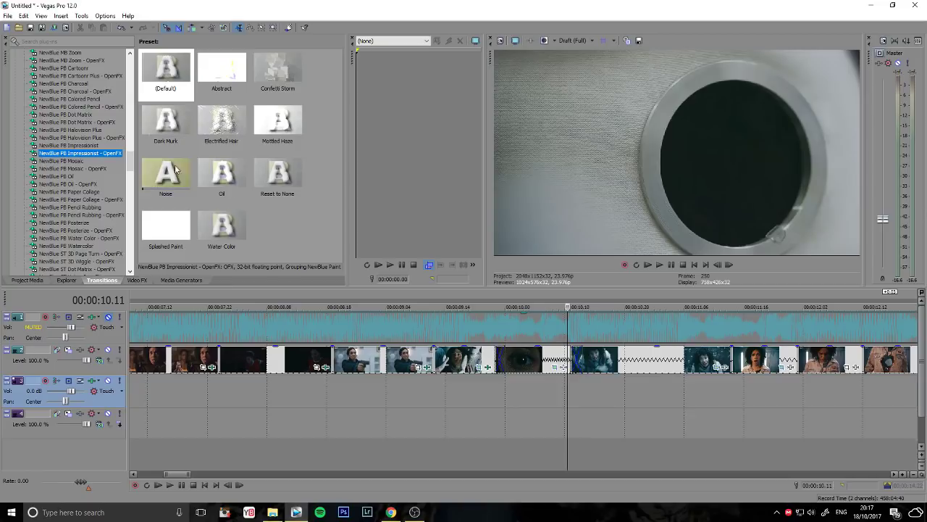
Step: Apply the S_Swish3D transition with the no black preset to the crossfade into the eye close-up clip
scroll(68, 223, down, 3)
click(84, 215)
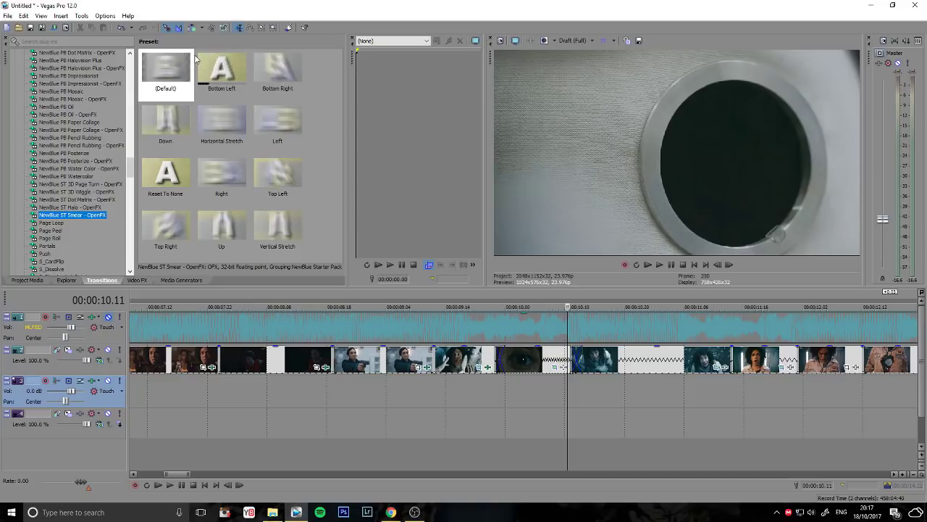
scroll(78, 211, down, 10)
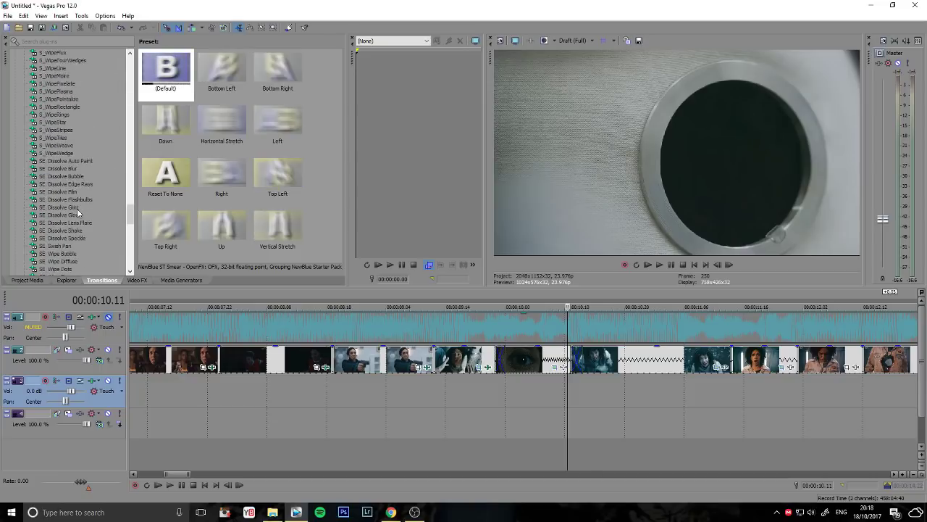
scroll(71, 168, up, 9)
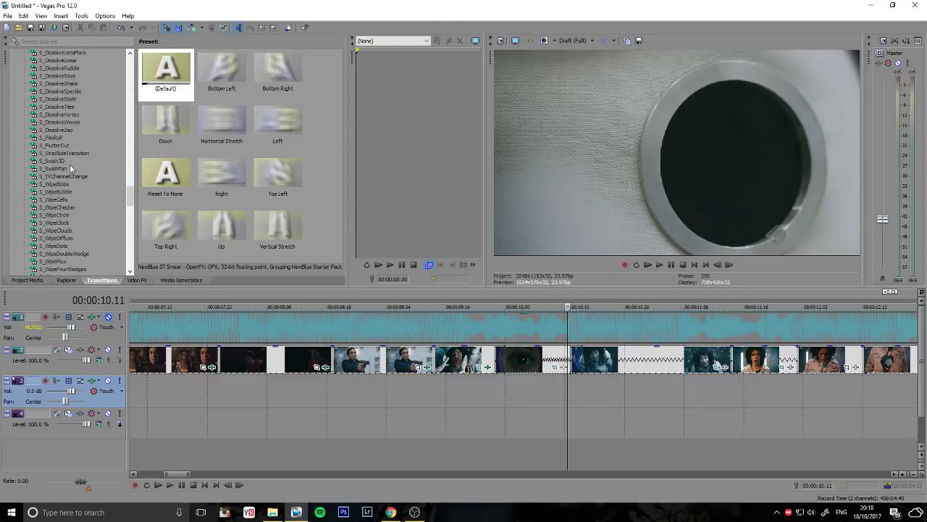
click(58, 160)
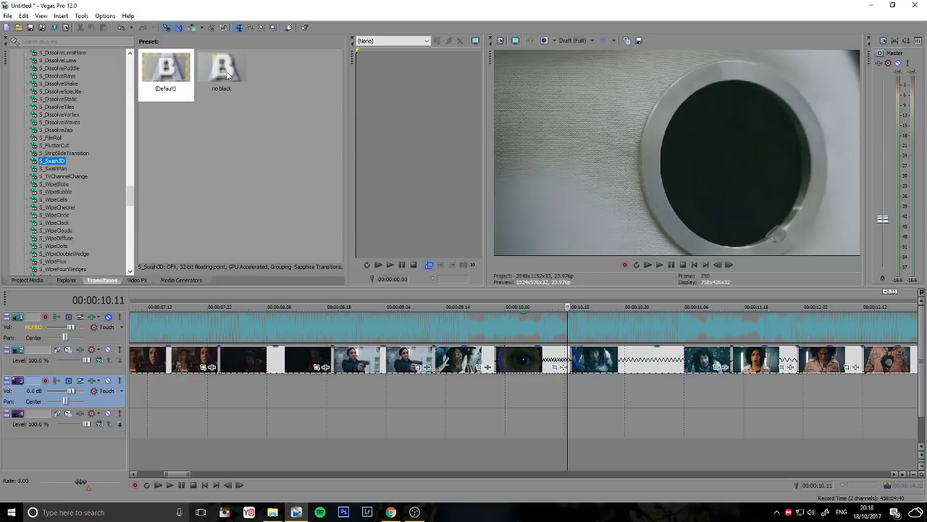
drag(243, 77, 500, 378)
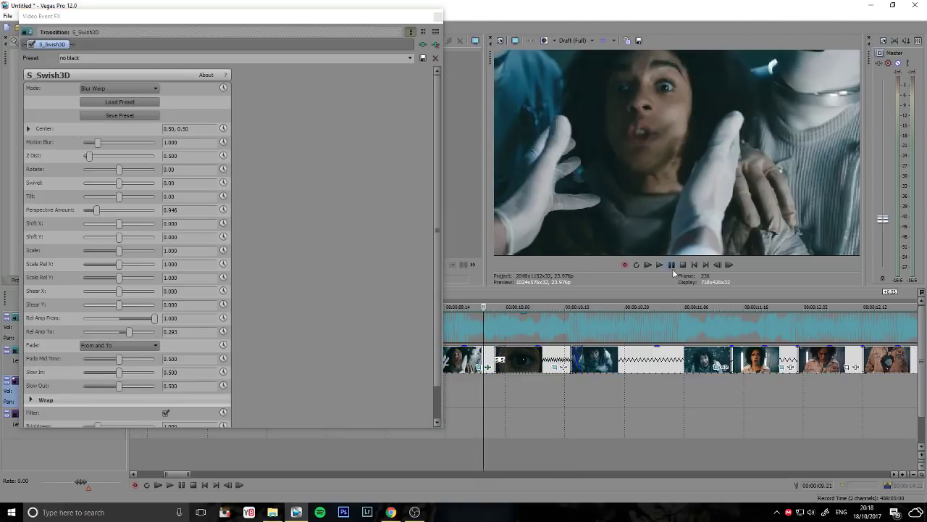
Step: Play back the S_Swish3D transition and return the playhead to just before the crossfade into the eye close-up clip
click(671, 265)
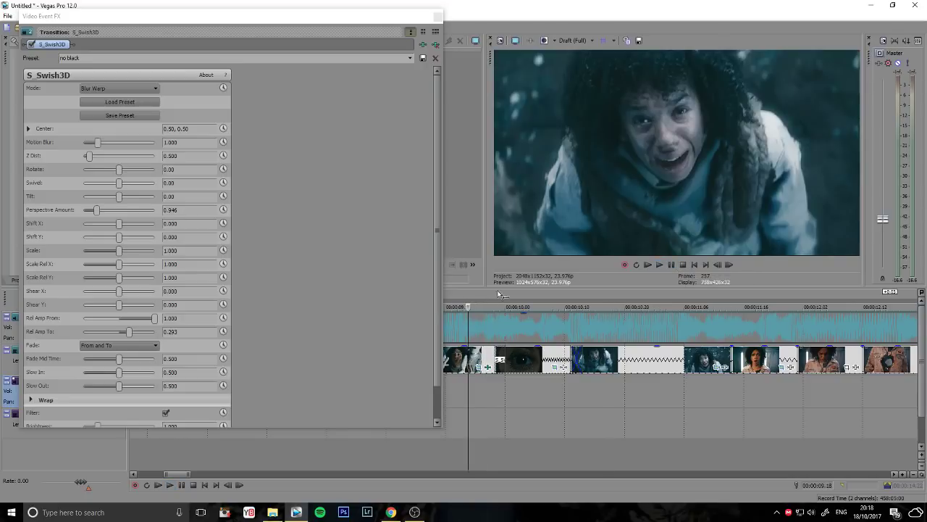
click(660, 265)
click(671, 265)
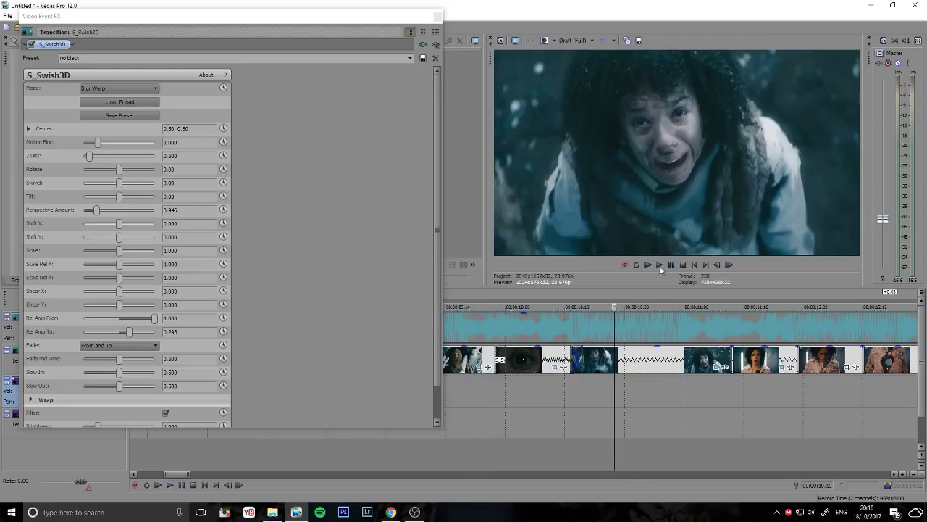
click(488, 382)
mouse_move(491, 383)
mouse_down()
mouse_move(561, 385)
mouse_move(478, 387)
mouse_up()
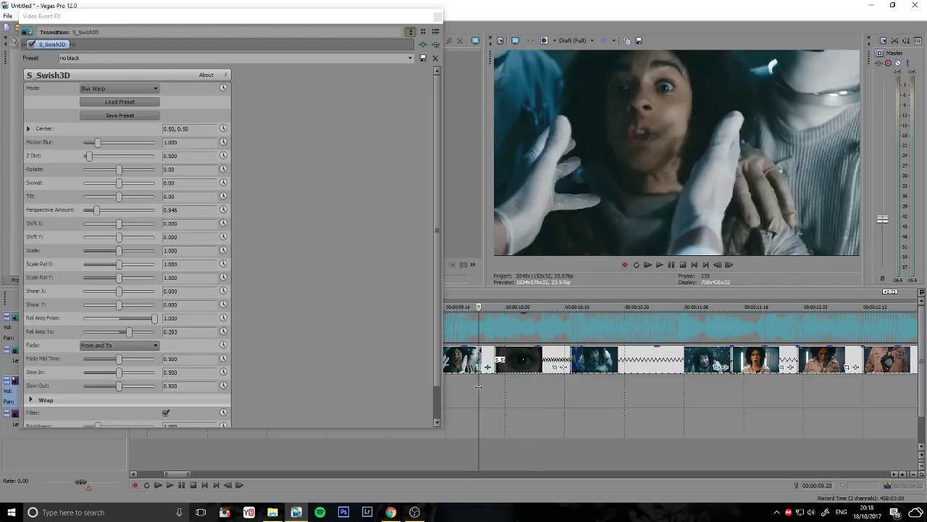
Step: Stop the playback past the eye close-up clip and close the S_Swish3D transition settings
click(672, 265)
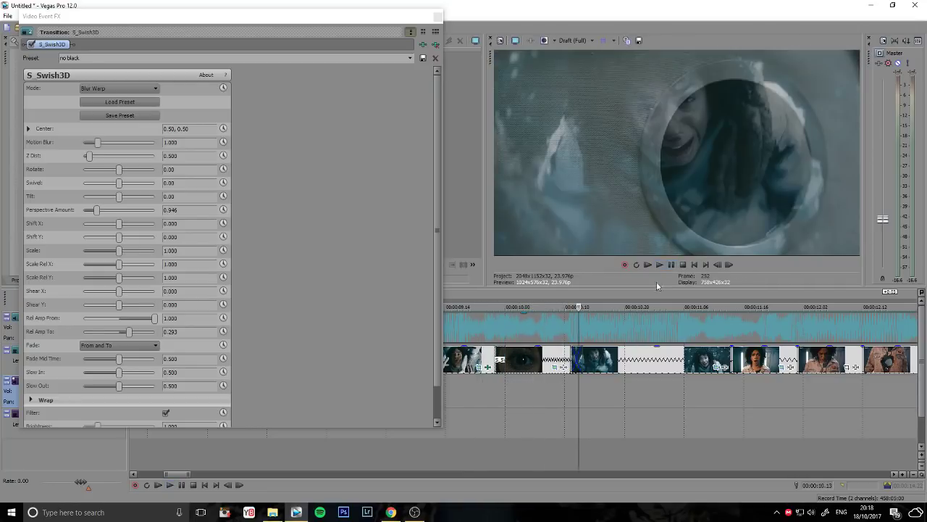
click(437, 50)
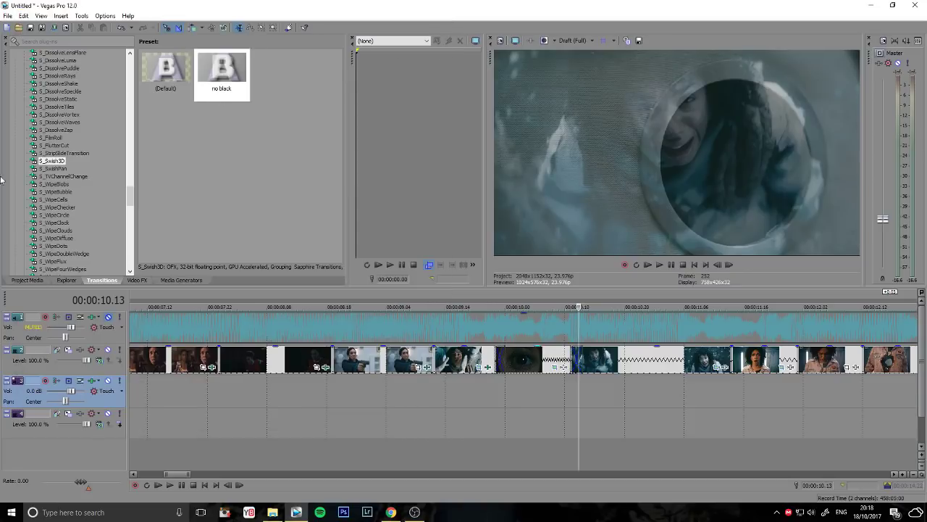
Step: Apply NewBlue MB Roll - OpenFX Push Up to the crossfade into the eye close-up clip and Push Down to the crossfade out of it
scroll(63, 172, down, 1)
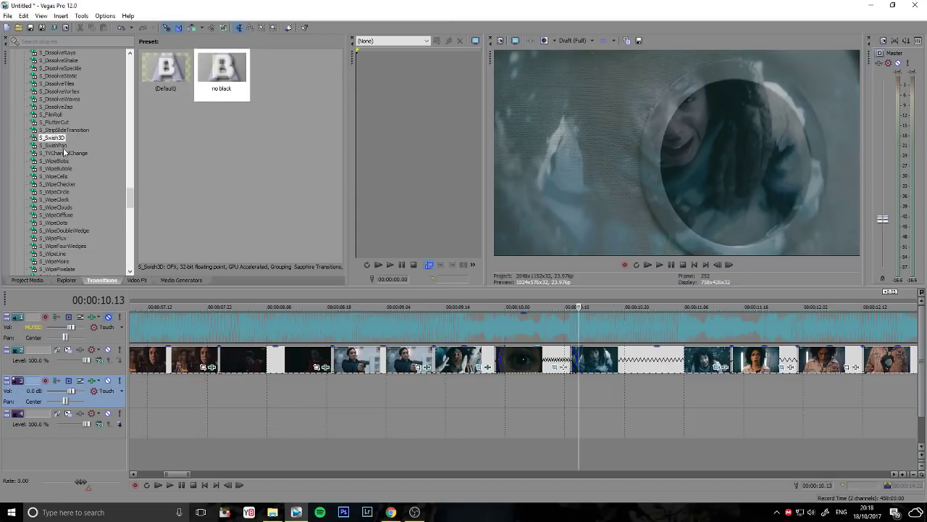
click(57, 145)
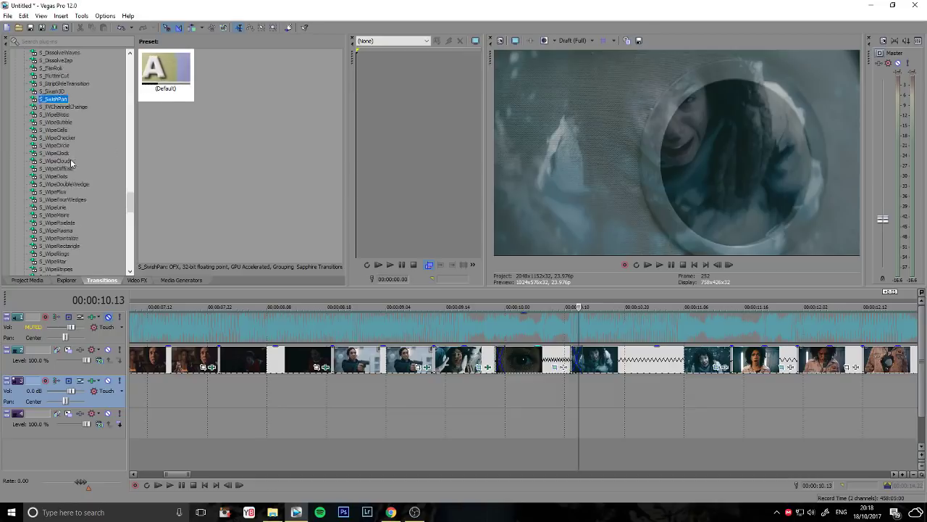
scroll(70, 158, down, 12)
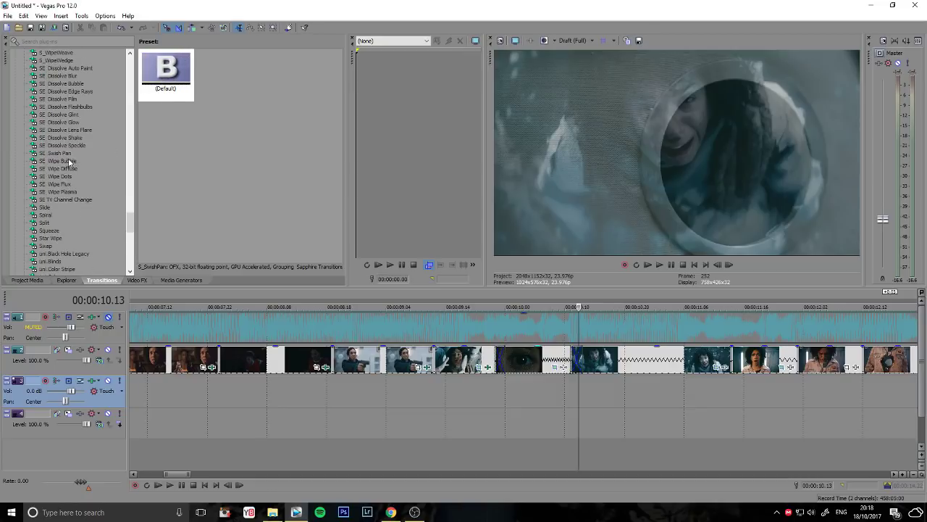
scroll(69, 161, down, 8)
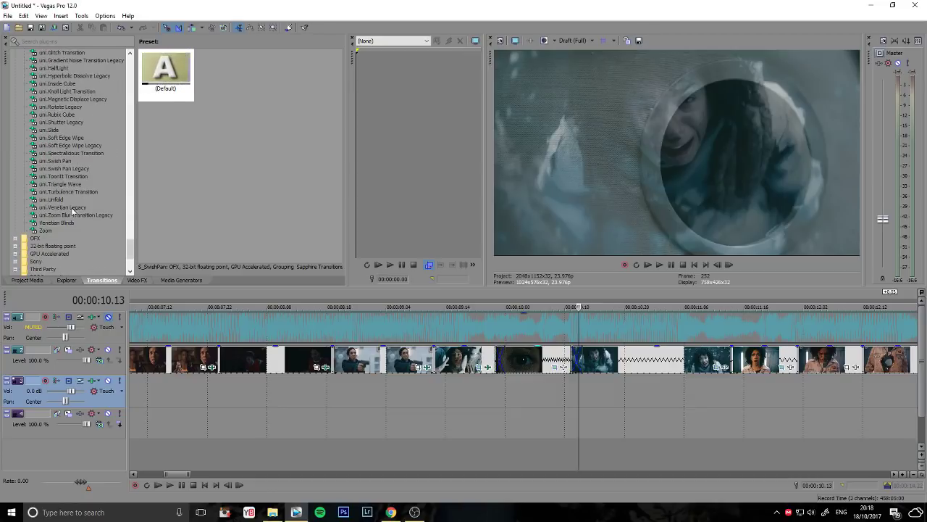
drag(131, 250, 131, 158)
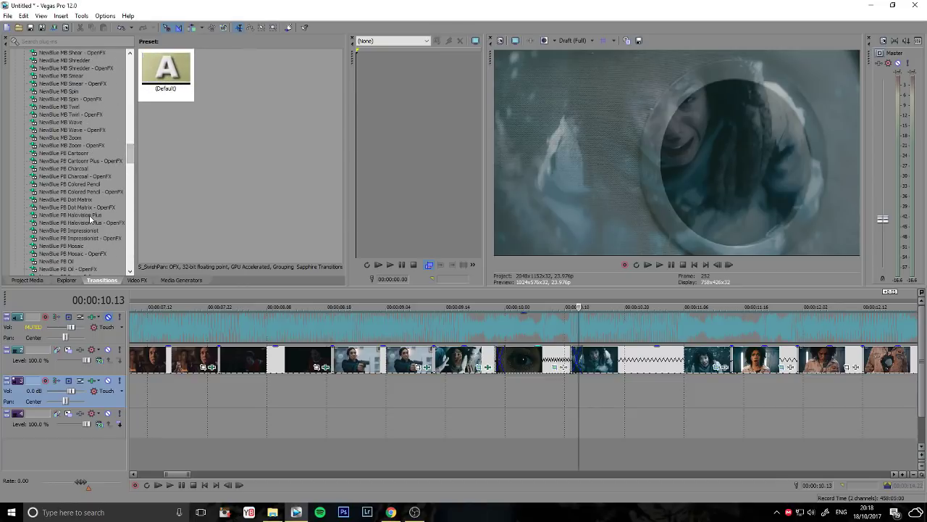
scroll(80, 181, up, 5)
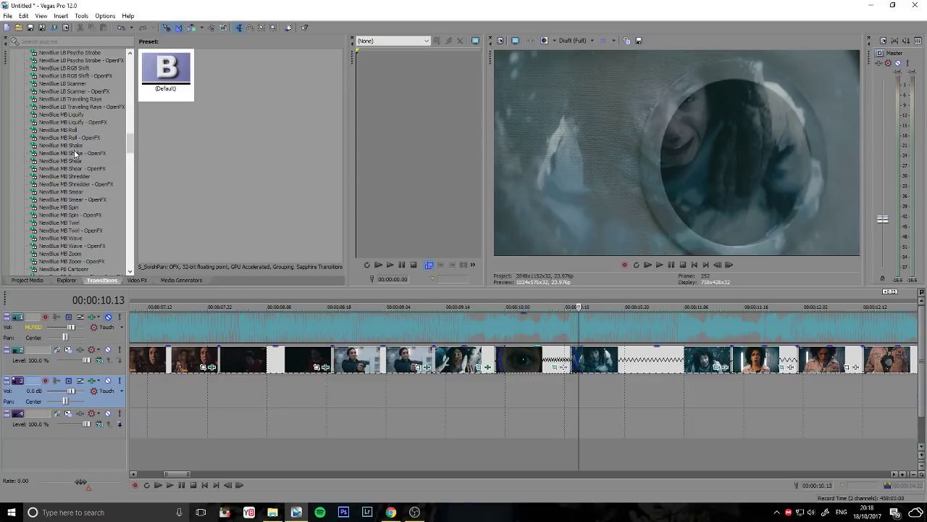
click(74, 138)
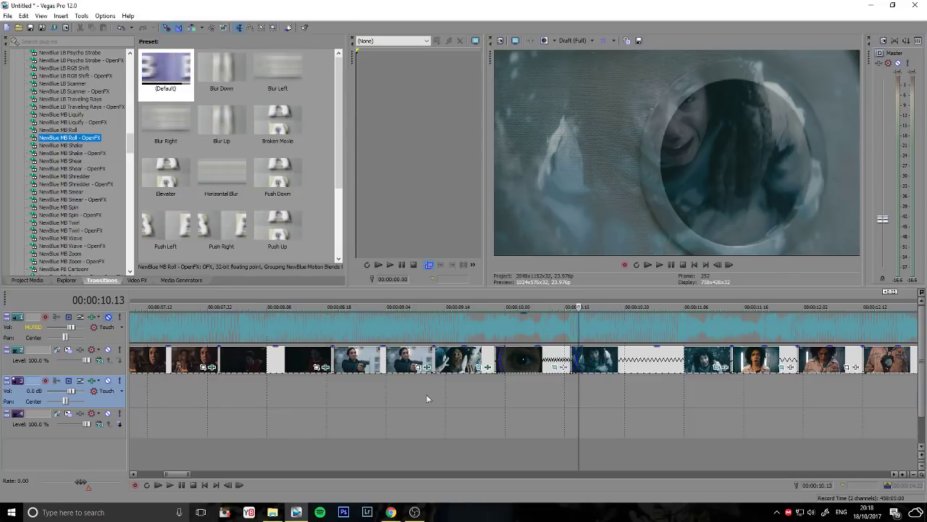
scroll(239, 144, down, 2)
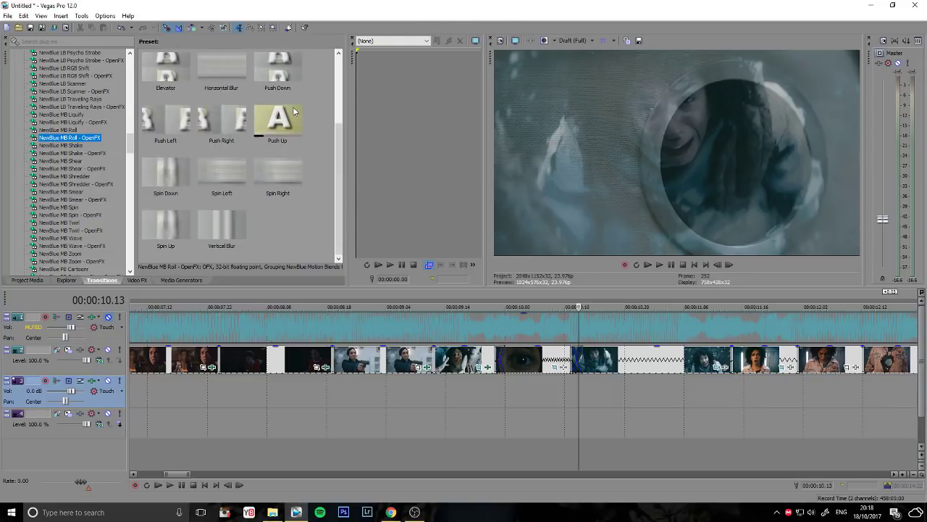
drag(277, 123, 504, 362)
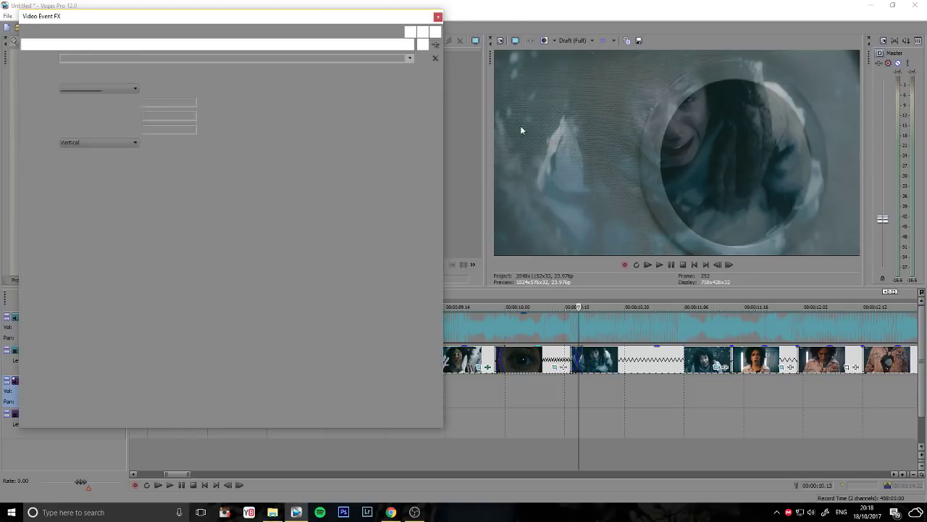
click(437, 16)
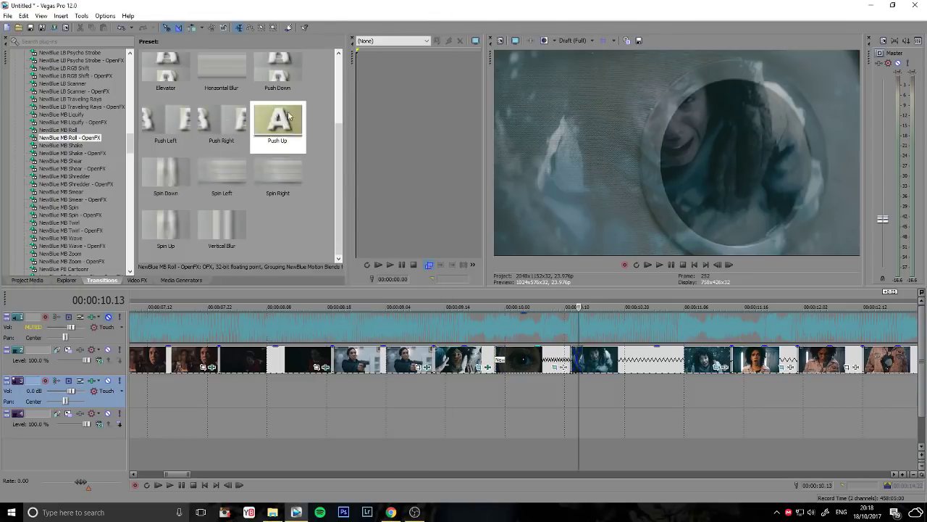
drag(278, 68, 577, 362)
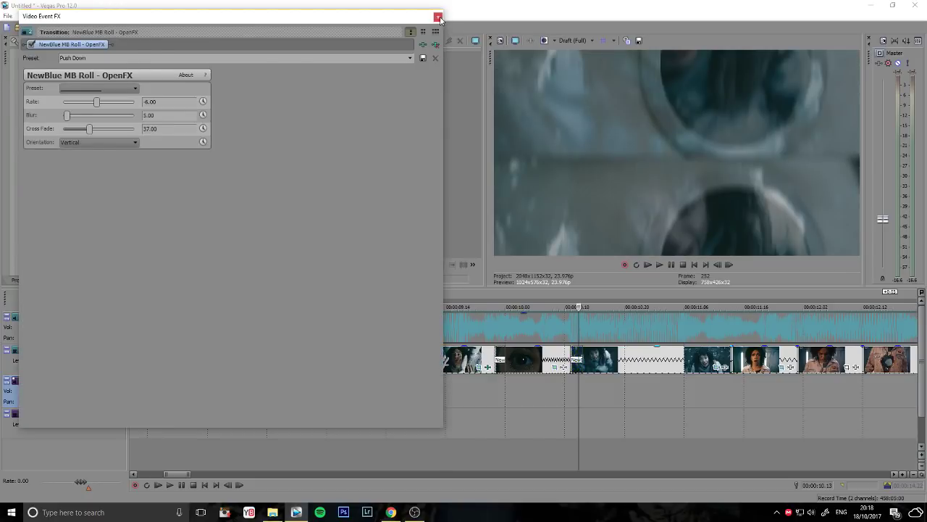
click(438, 16)
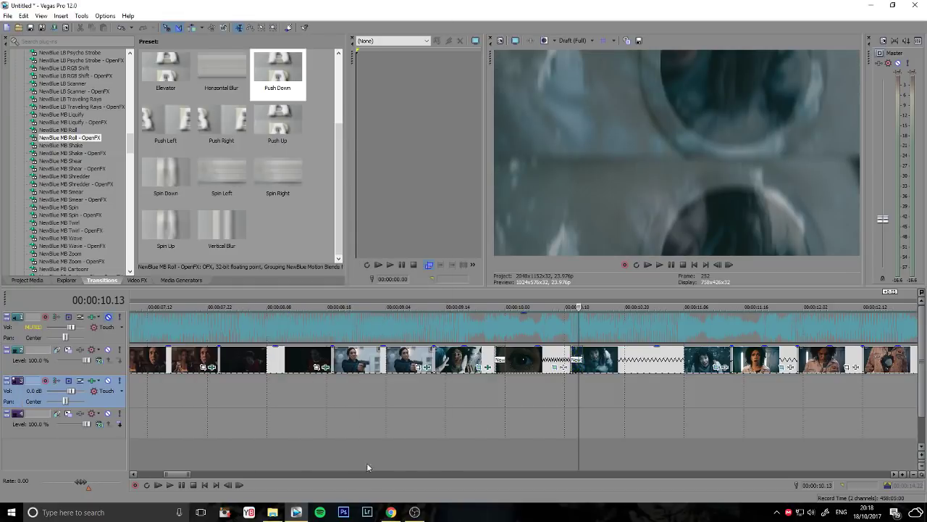
Step: In the snowy crying clip's Pan/Crop, add a zoom-in keyframe at 00:00:01.00, about 995 by 560, shifted toward the face
click(732, 297)
click(719, 366)
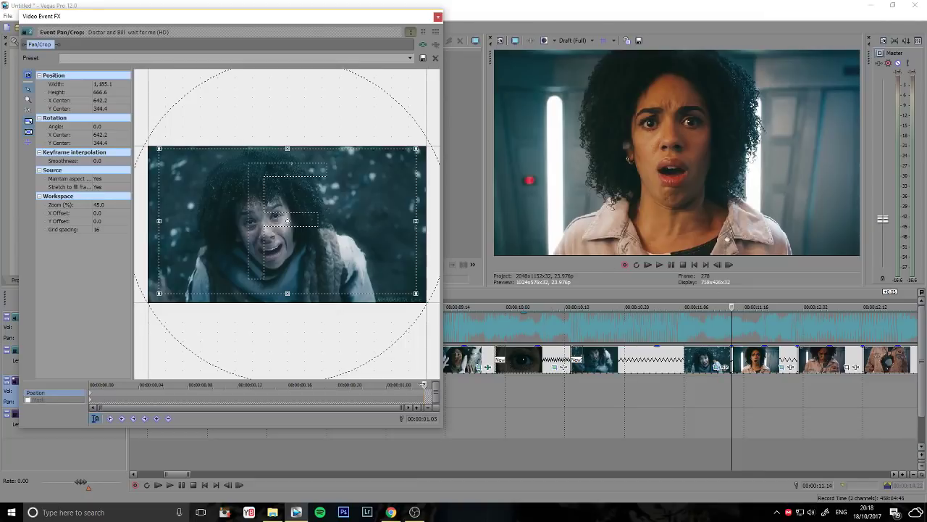
drag(423, 385, 386, 384)
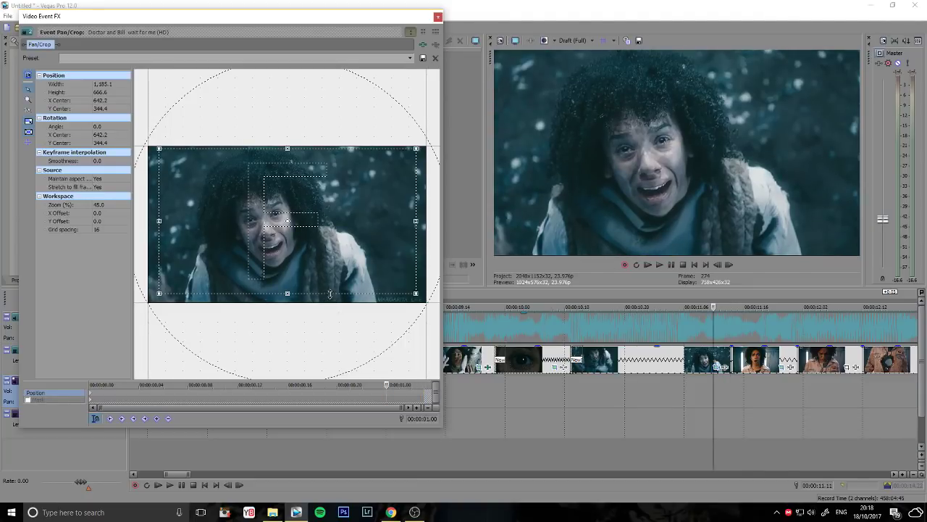
drag(331, 294, 330, 283)
drag(332, 247, 324, 249)
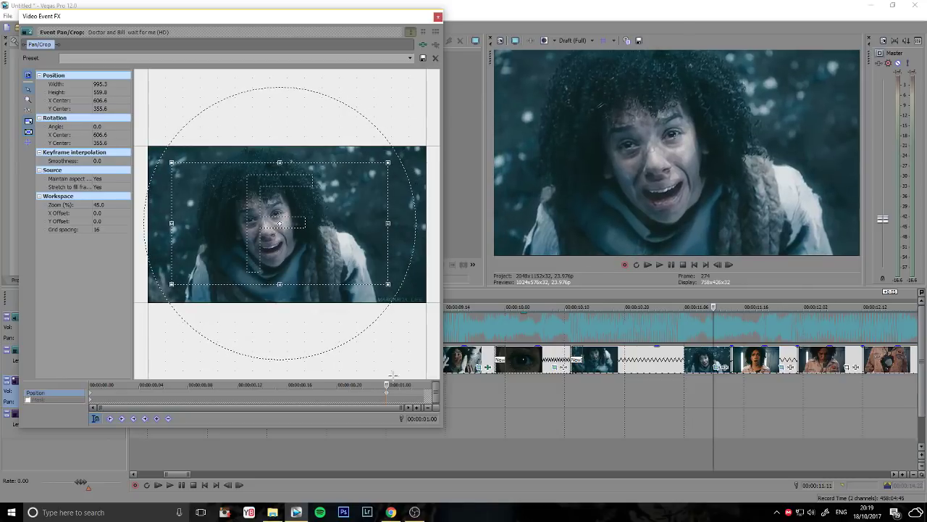
Step: Add a tighter zoom keyframe centred on the face at the end of the snowy crying clip, and close its Pan/Crop settings
drag(387, 384, 425, 385)
drag(298, 283, 298, 253)
drag(289, 241, 272, 240)
click(437, 17)
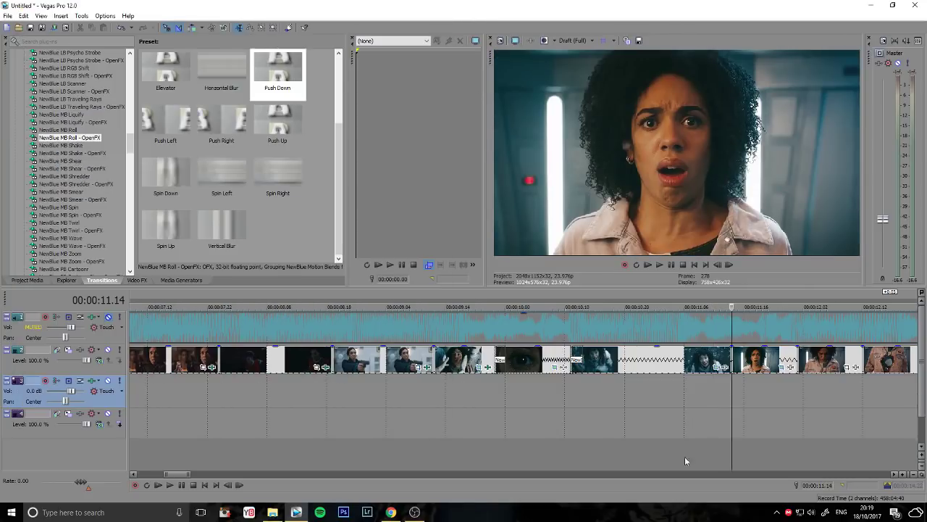
Step: For the shocked-face clip starting at 00:00:11.14, keyframe a zoom-out from about 608 wide to about 1,027 wide at 00:00:00.02
click(781, 368)
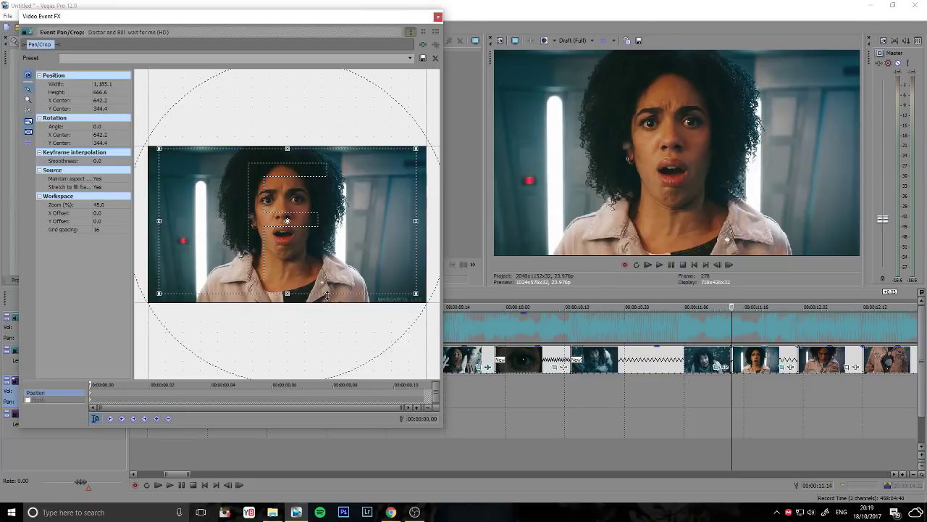
drag(327, 296, 328, 258)
click(729, 264)
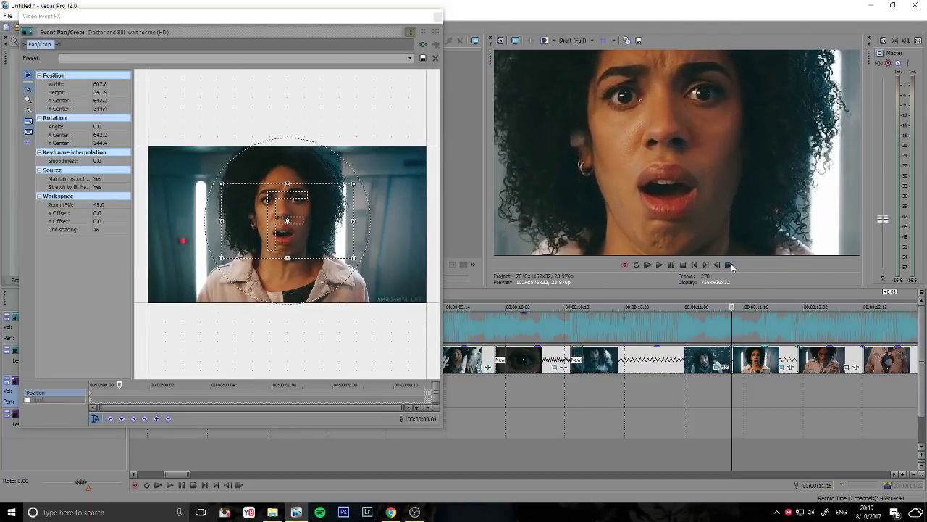
click(729, 265)
click(730, 264)
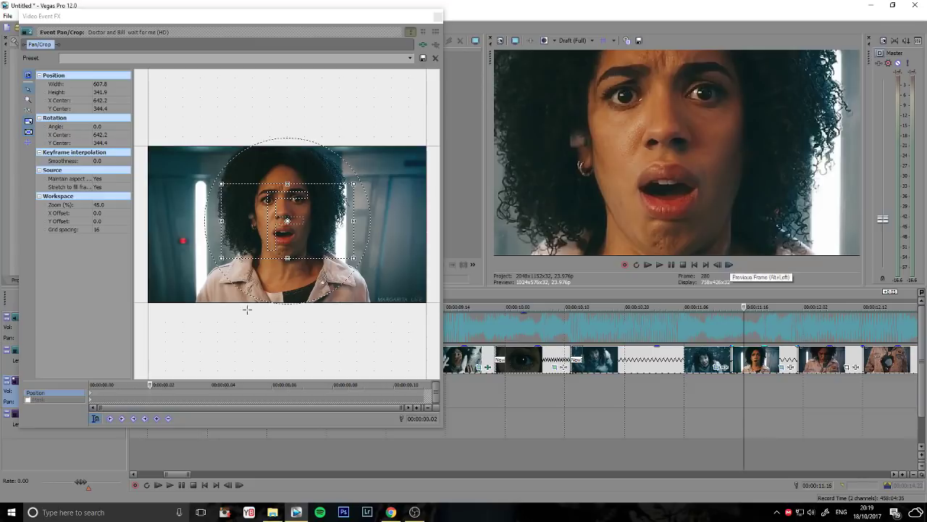
drag(293, 258, 287, 283)
Step: Keyframe the shocked-face clip's crop to about 1,169 wide at 00:00:00.09, zoom in tightly at its end, and close Pan/Crop
key(space)
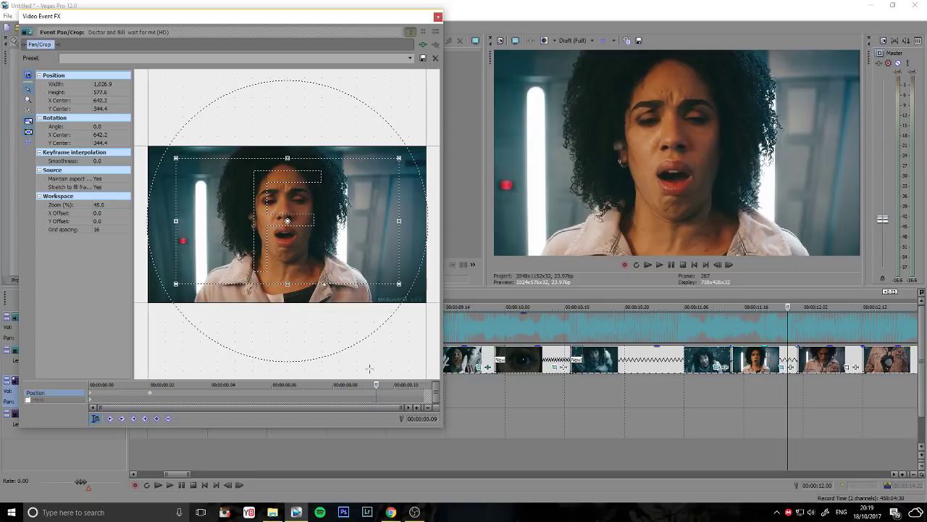
drag(368, 284, 368, 293)
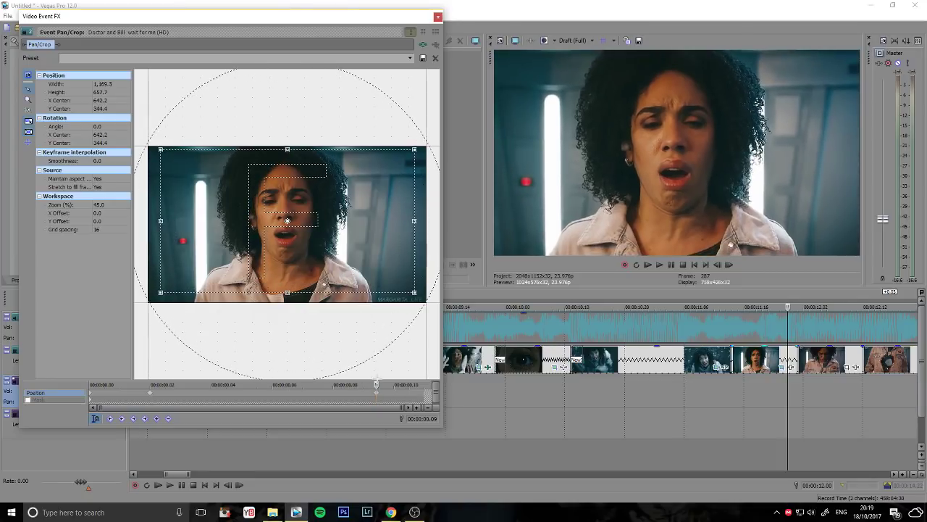
drag(377, 384, 424, 384)
drag(346, 291, 346, 257)
click(437, 16)
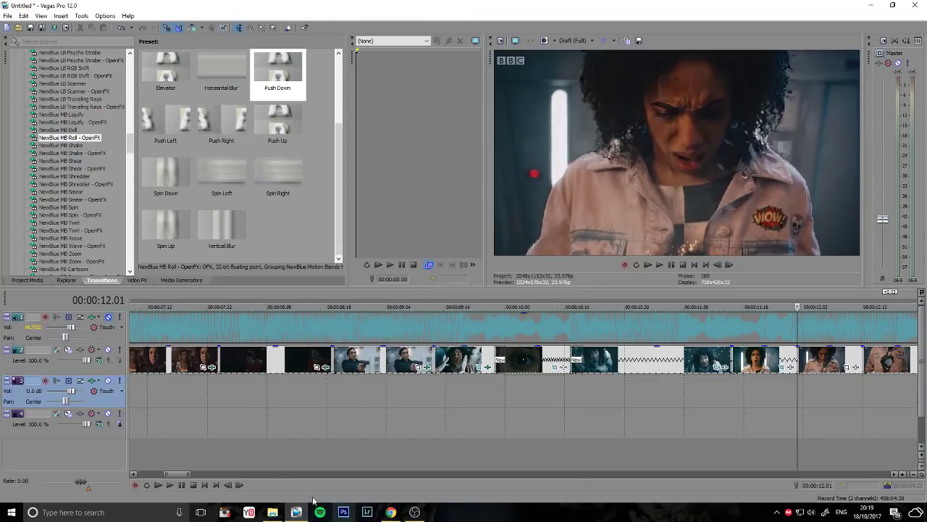
Step: For the looking-down clip starting at 00:00:12.01, keyframe a zoom-out from about 718 wide to about 1,003 wide at 00:00:00.02
drag(179, 473, 195, 474)
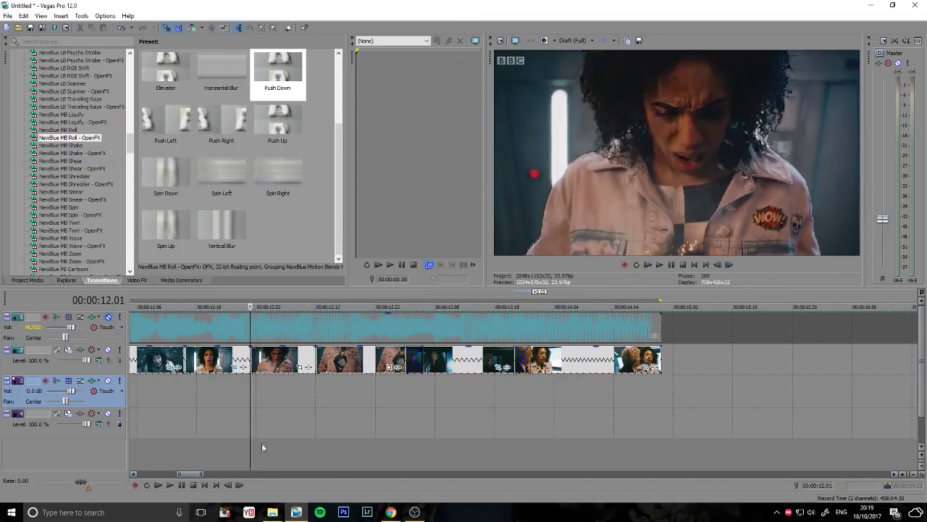
click(299, 368)
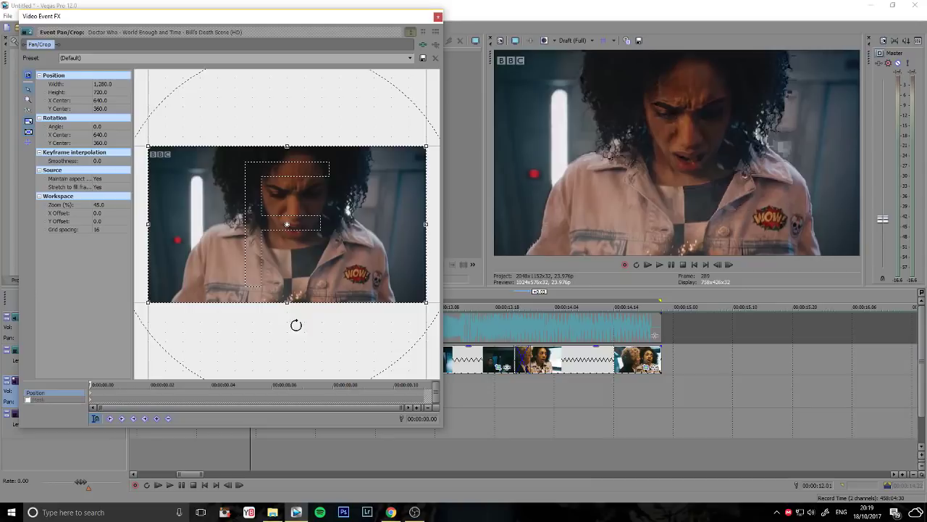
drag(288, 298, 287, 268)
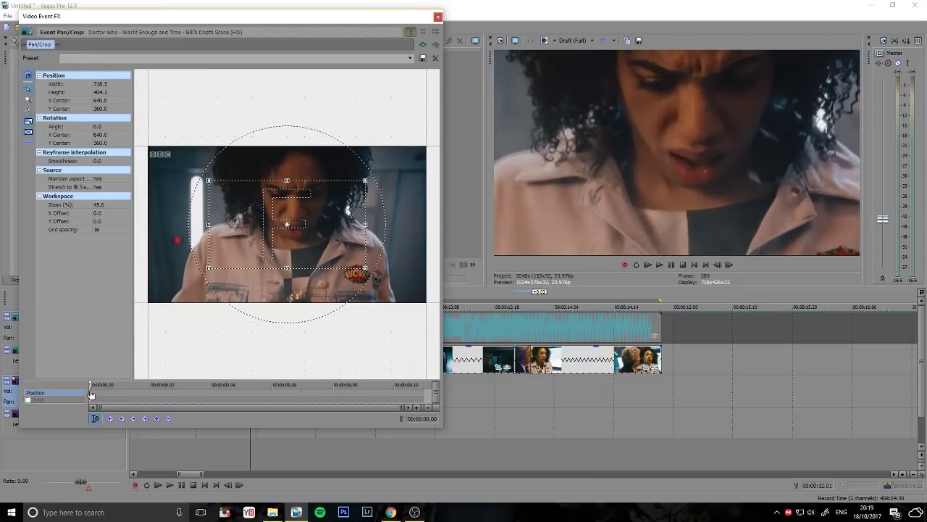
click(141, 385)
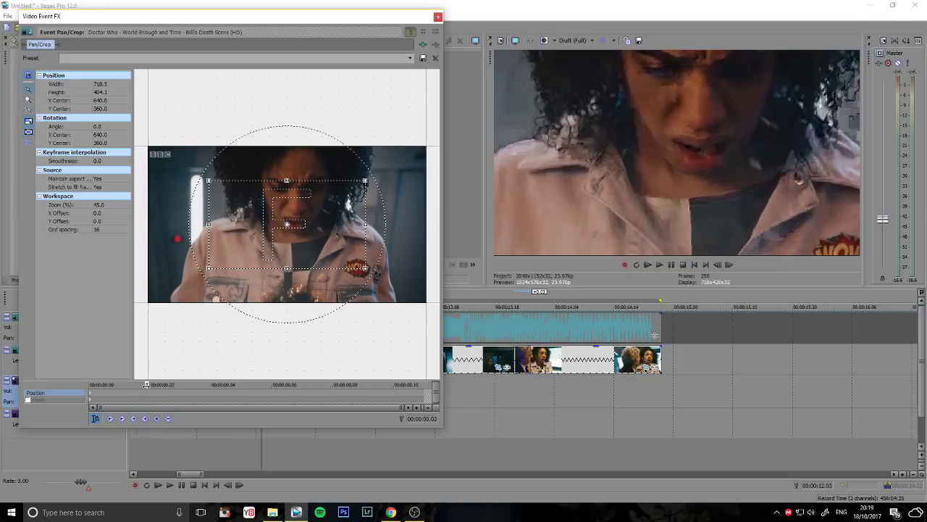
drag(289, 268, 289, 286)
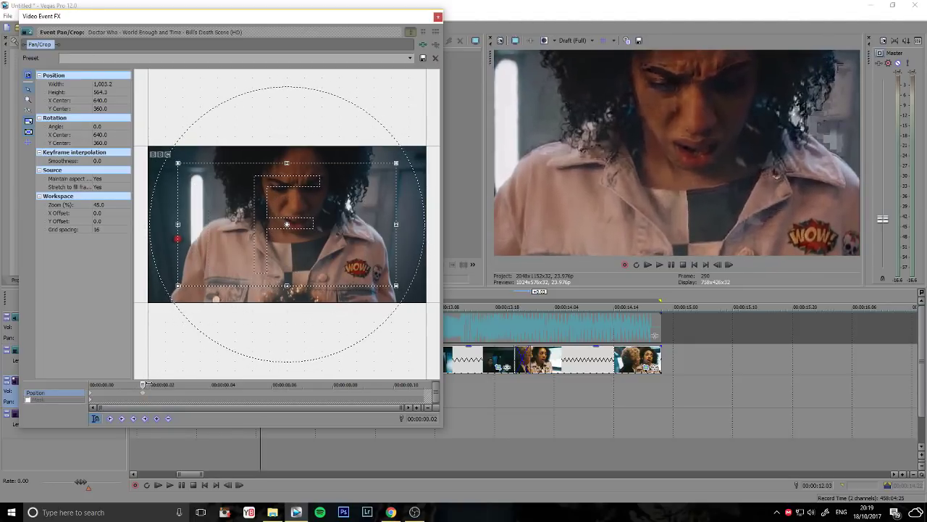
Step: Keyframe the looking-down clip's crop to about 1,090 wide near its end, zoom in tightly on its last frame, and close Pan/Crop
drag(144, 384, 377, 384)
drag(322, 288, 321, 288)
key(Right)
key(Right)
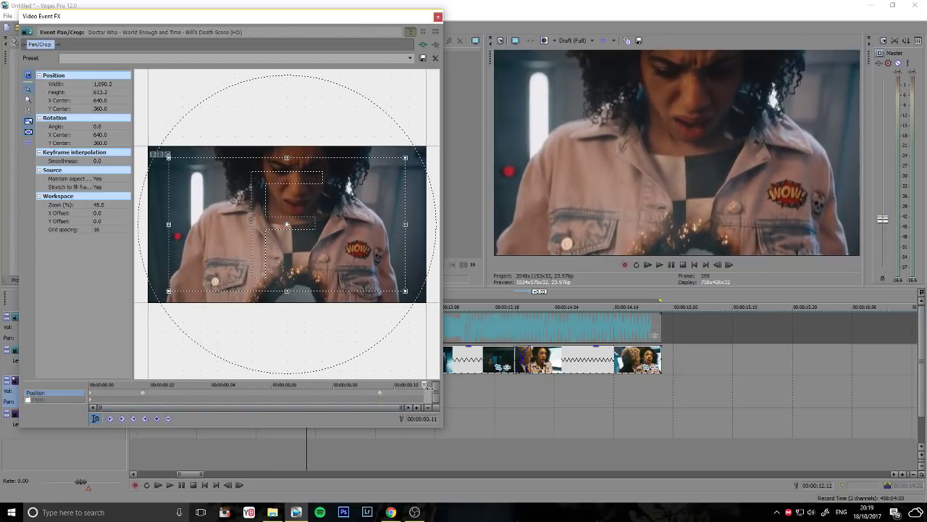
drag(310, 292, 310, 253)
click(439, 16)
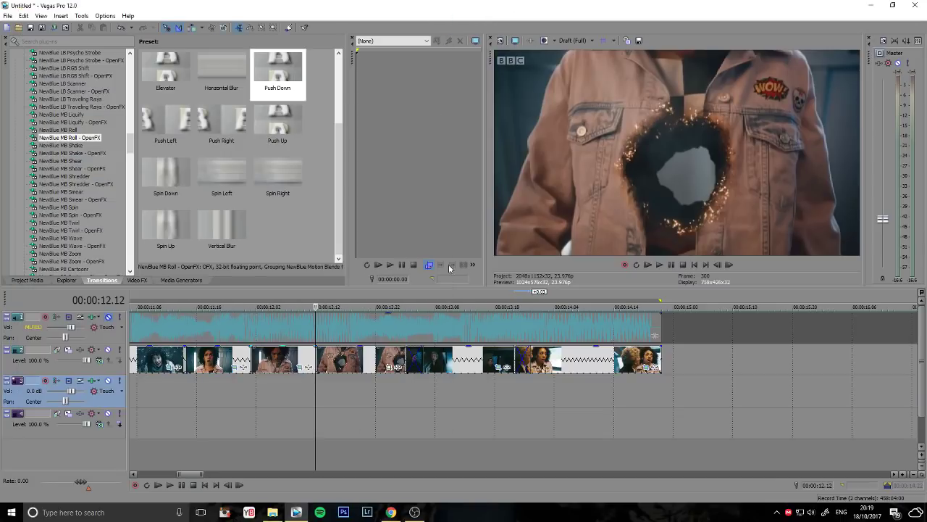
Step: Open Pan/Crop for the burning jacket hole clip and zoom in, with the crop about 900 wide at 00:00:00.02
click(391, 368)
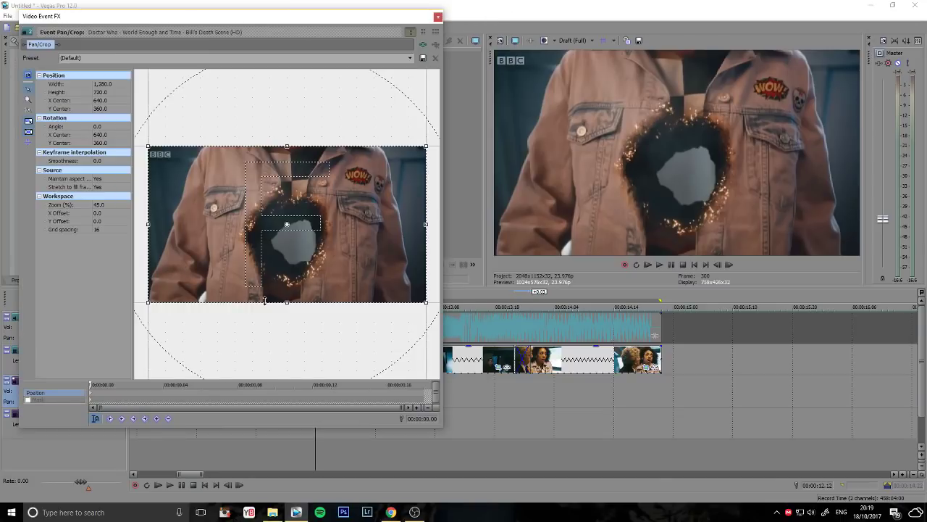
drag(265, 299, 312, 279)
click(729, 265)
click(729, 264)
Step: Add a zoom-out keyframe to the burning jacket hole clip at 00:00:00.15, with the crop about 1,090 by 613
click(731, 268)
click(729, 265)
click(729, 265)
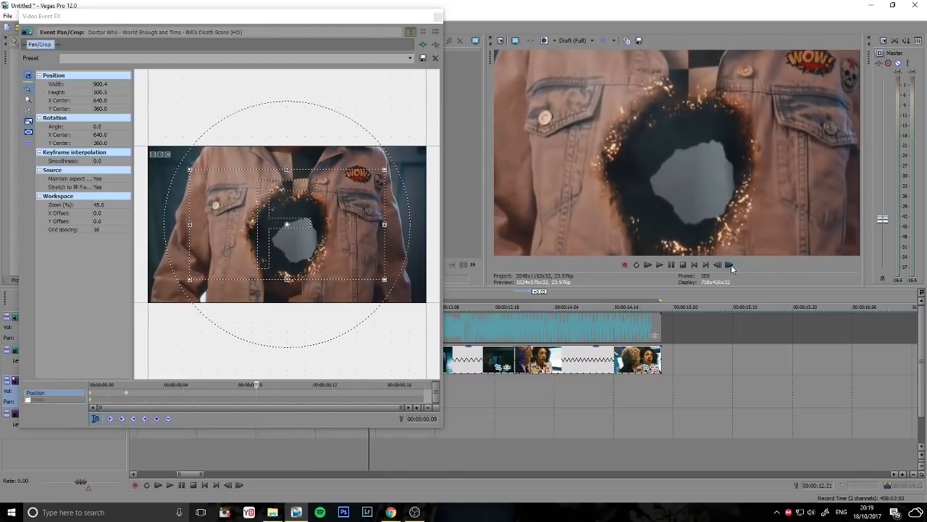
click(730, 265)
click(730, 265)
click(730, 265)
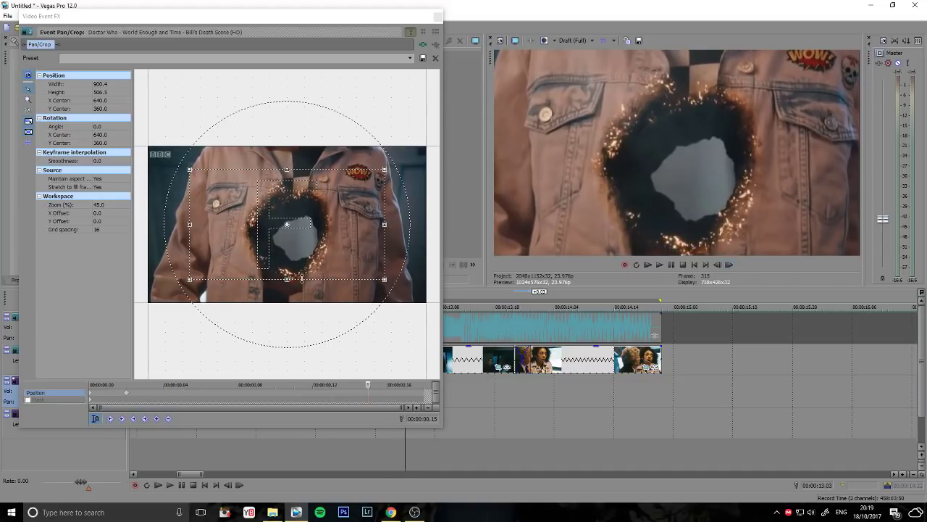
drag(302, 278, 307, 292)
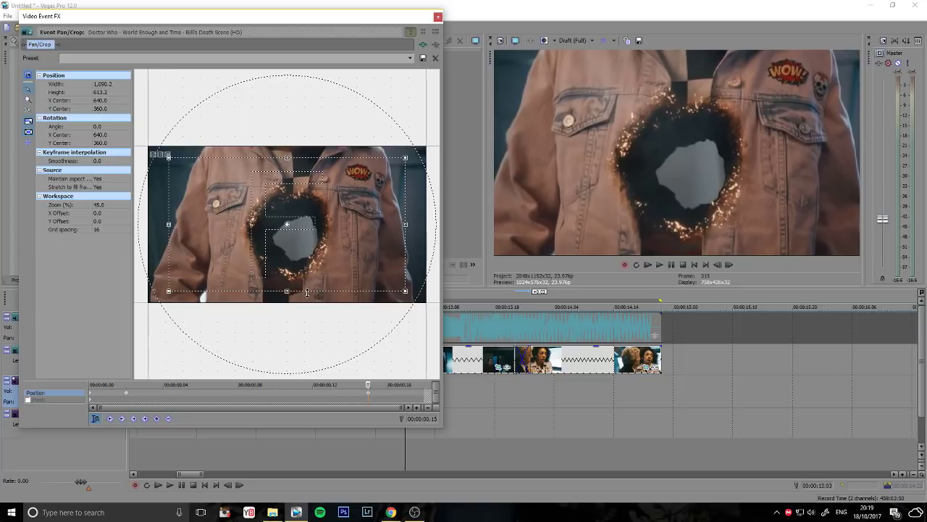
Step: Return the Pan/Crop window for the burning jacket hole clip to a floating window and close it
drag(311, 33, 279, 65)
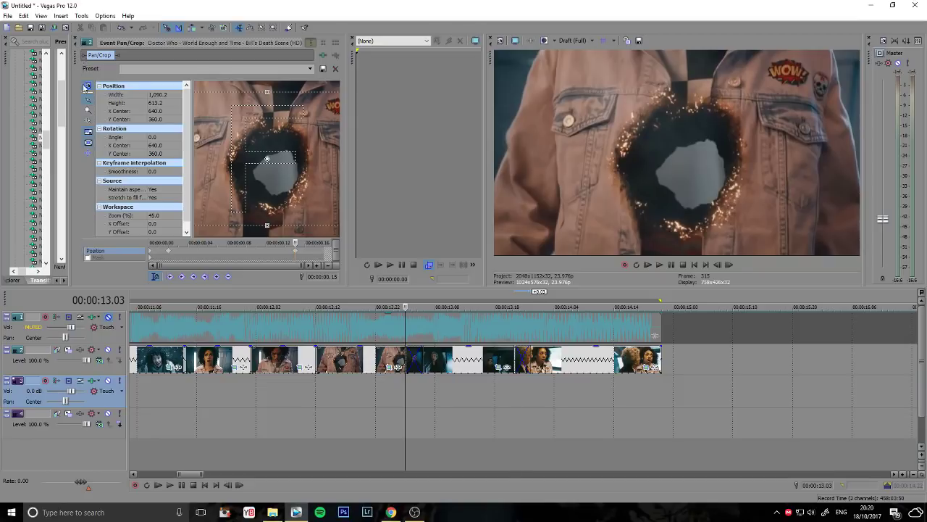
drag(84, 87, 467, 118)
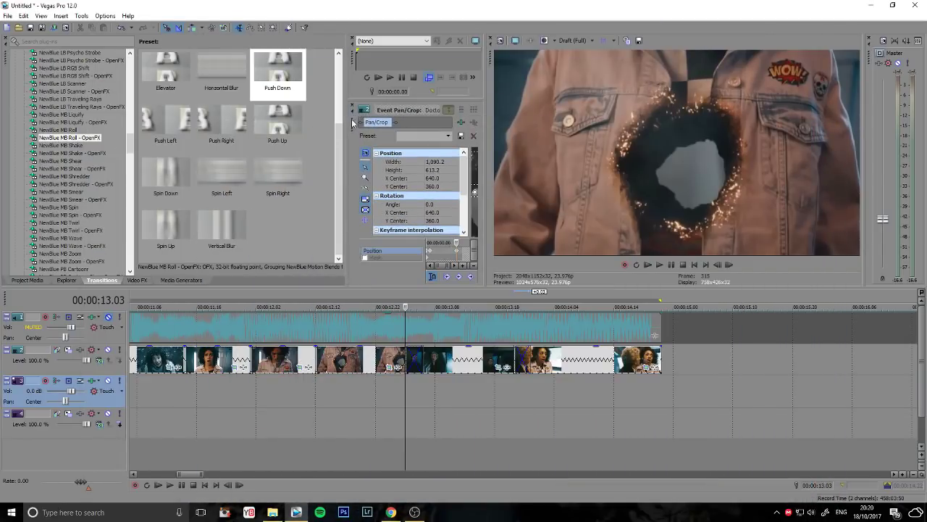
drag(353, 123, 518, 28)
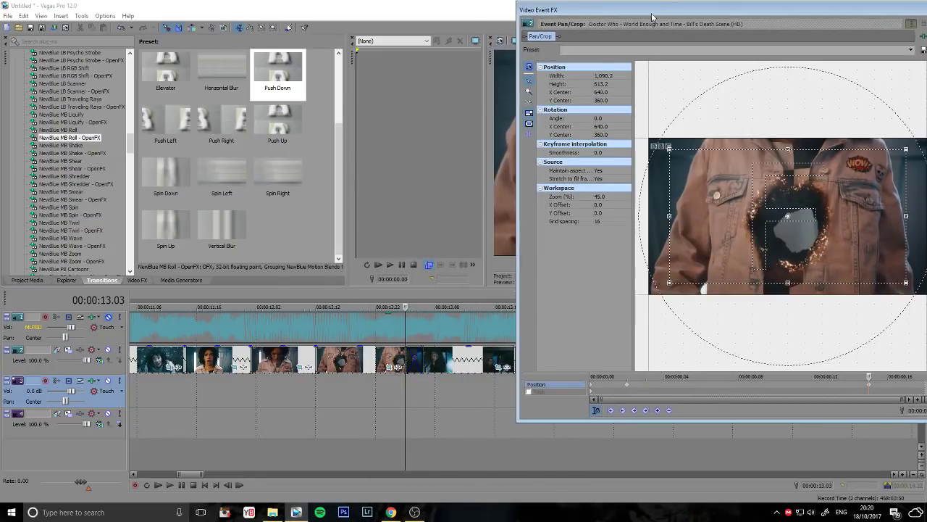
drag(652, 15, 496, 8)
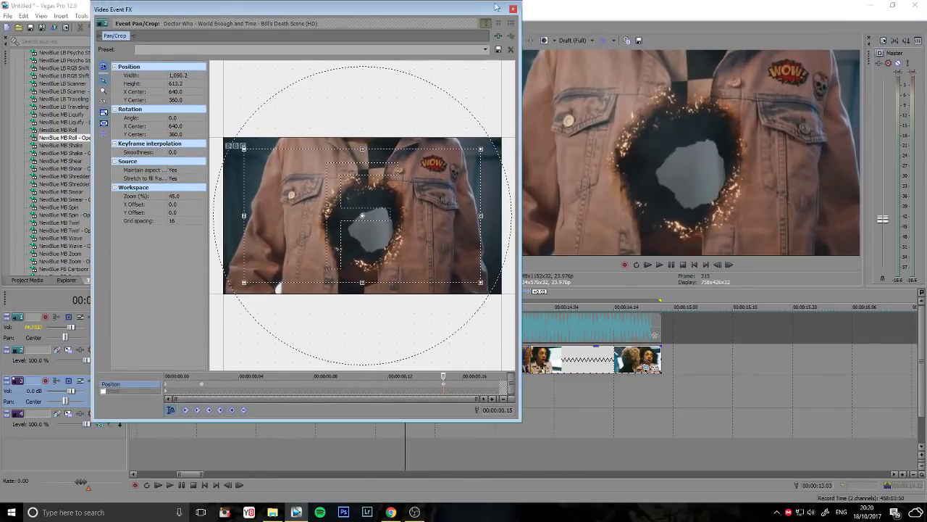
click(512, 10)
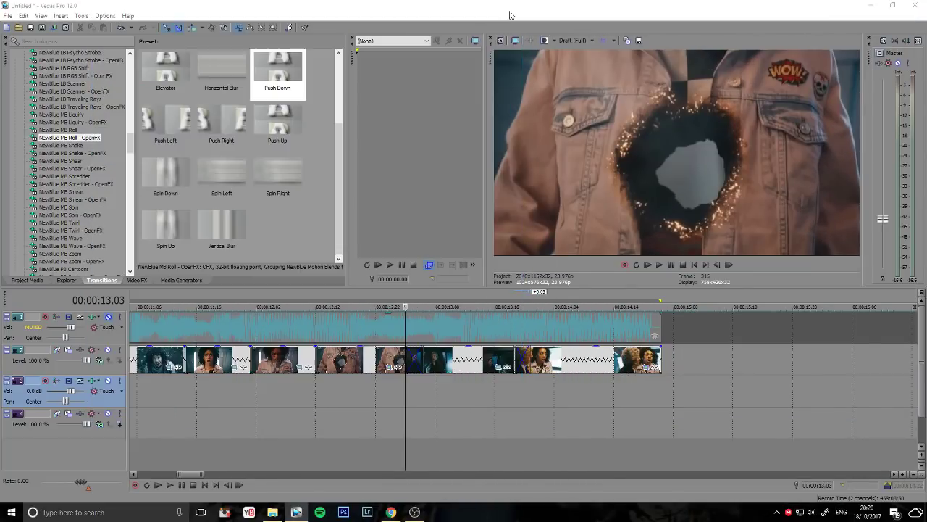
Step: Apply the NewBlue MB Shake - OpenFX transition with the Dropped preset to the cut at 00:00:13.03 and close its settings
click(84, 152)
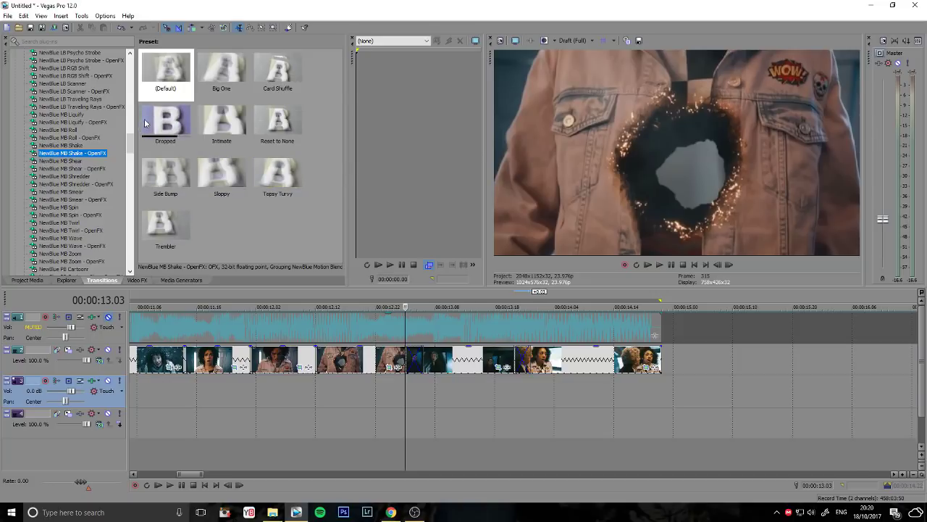
drag(145, 123, 417, 363)
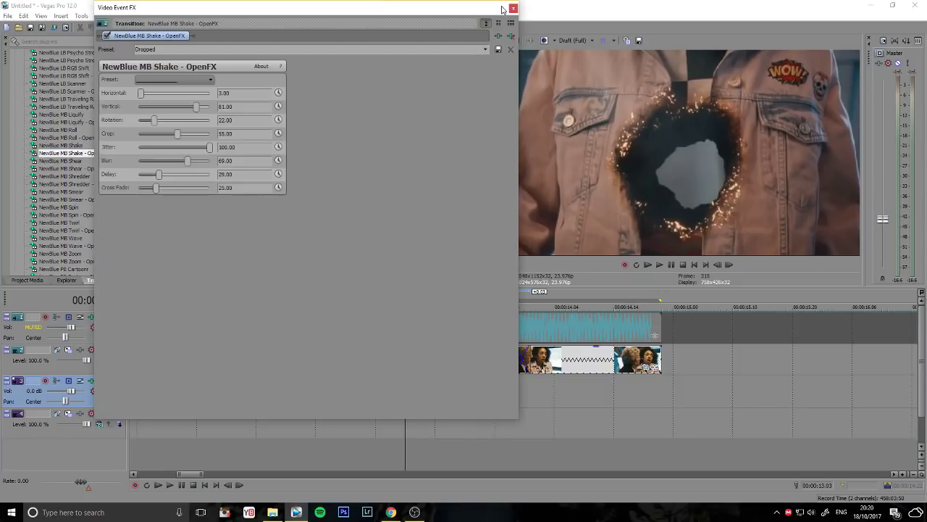
click(513, 9)
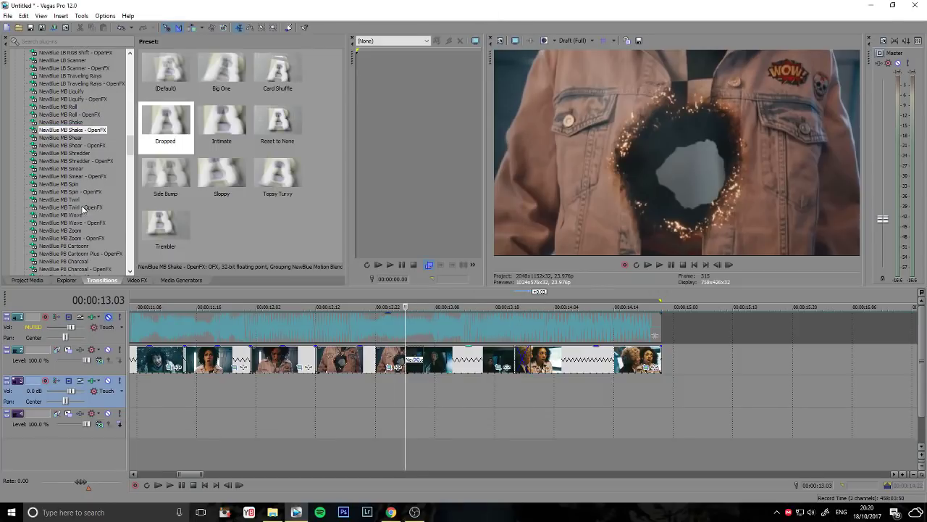
Step: Try the NewBlue MB Twirl - OpenFX transition with the Amoeba preset at the start of the final clip and preview it
click(83, 207)
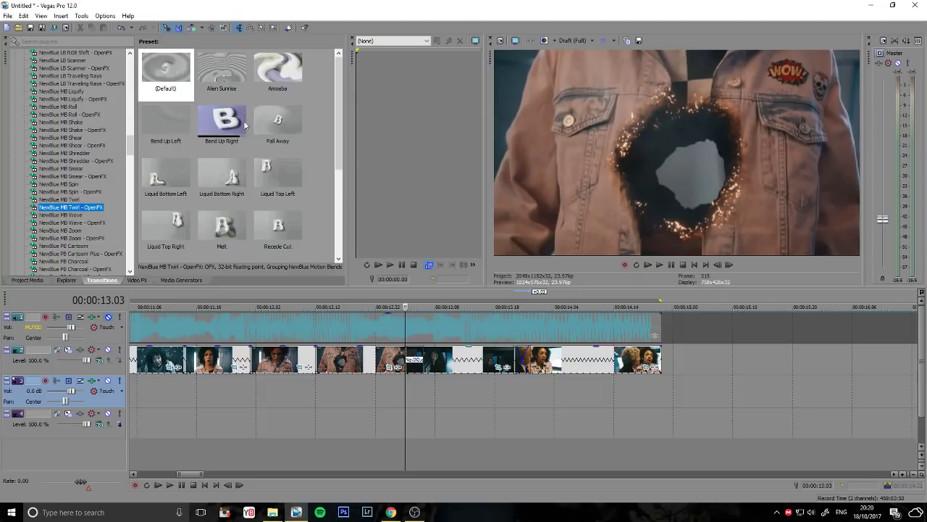
drag(283, 77, 527, 368)
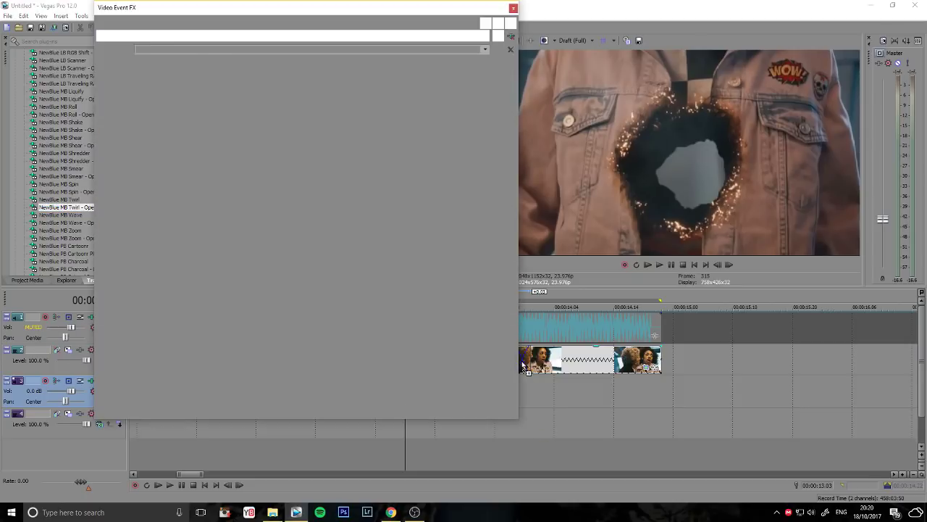
click(513, 8)
click(493, 403)
click(504, 406)
mouse_move(504, 406)
mouse_down()
mouse_move(532, 411)
mouse_move(504, 410)
mouse_up()
click(671, 265)
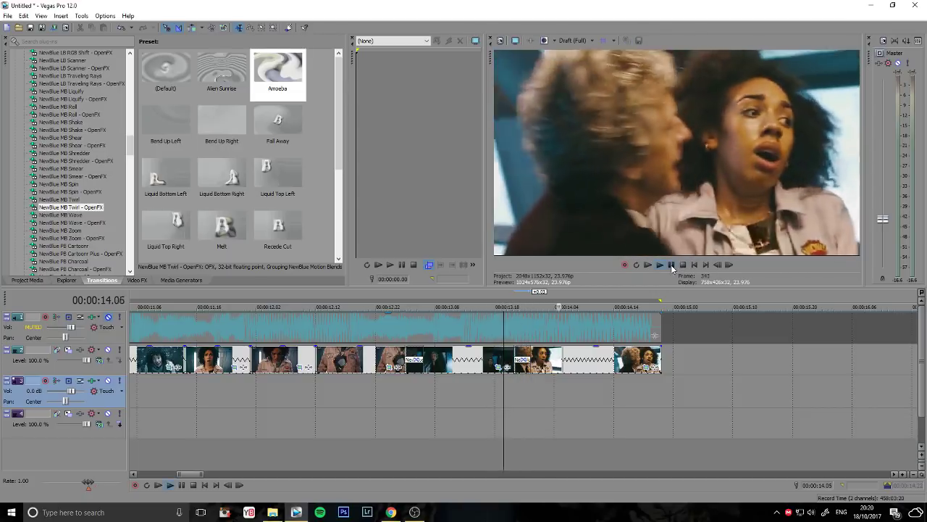
Step: Apply the NewBlue MB Zoom - OpenFX transition with the Straight Zoom preset at the start of the final clip and close its settings
click(75, 238)
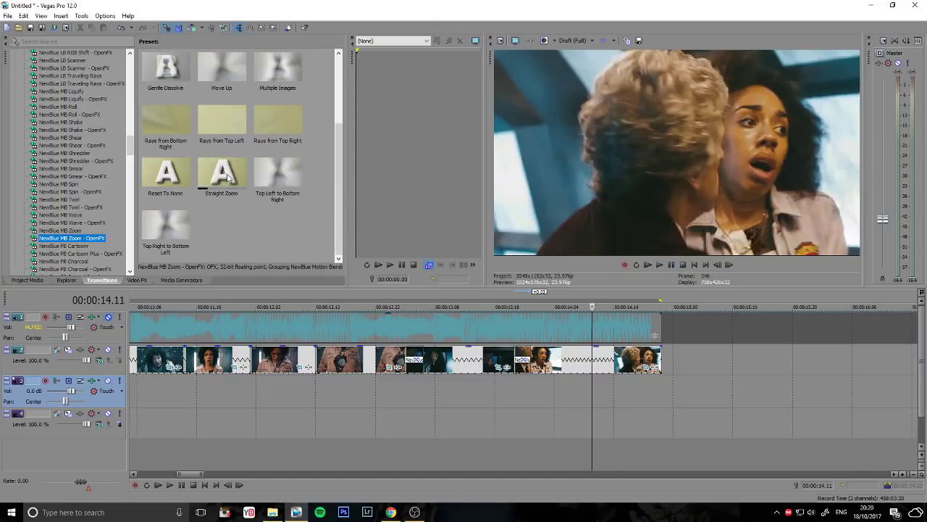
click(217, 178)
drag(528, 293, 522, 360)
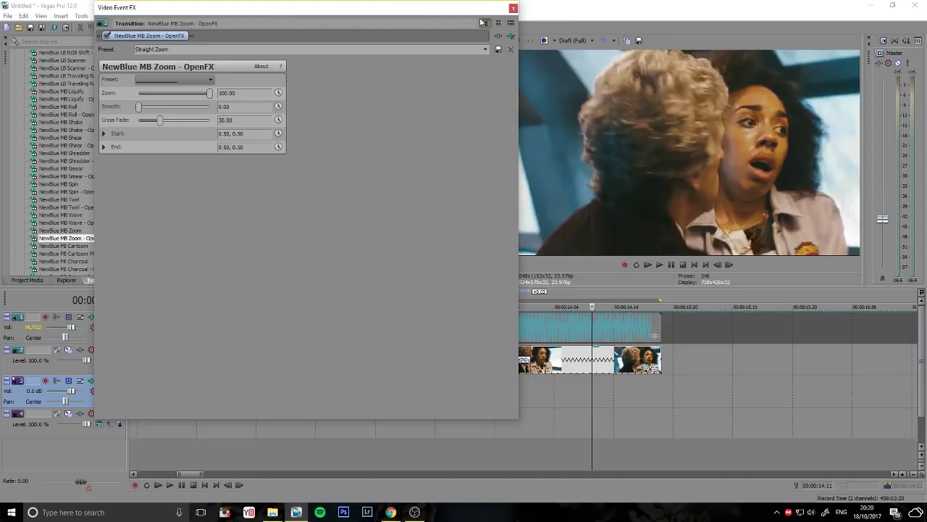
click(513, 8)
Step: Add the S_Shake video effect with the slow preset to the whole of video track 2
key(Home)
scroll(694, 388, down, 5)
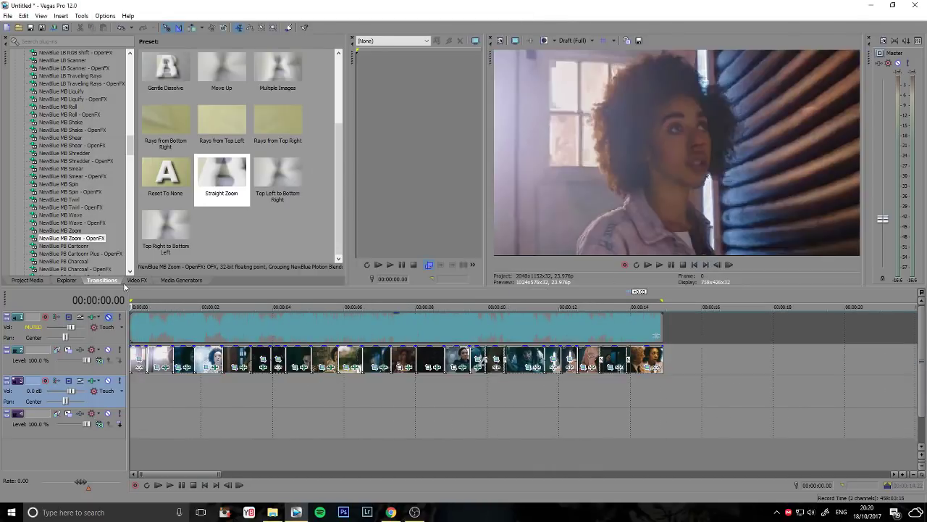
click(137, 280)
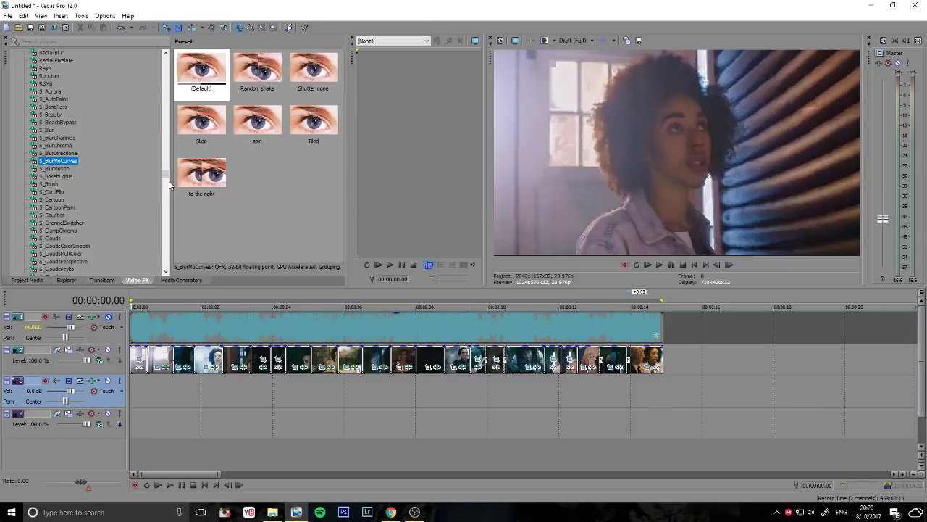
drag(166, 176, 165, 213)
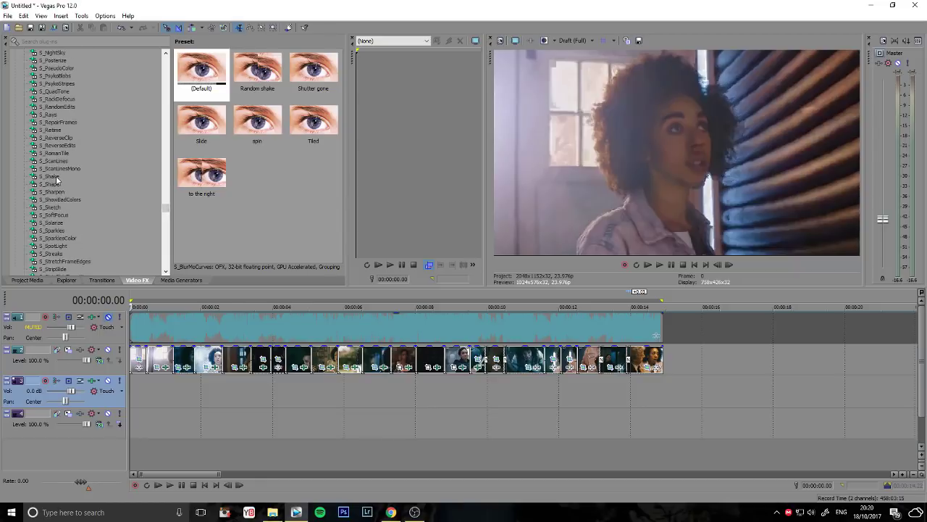
click(56, 176)
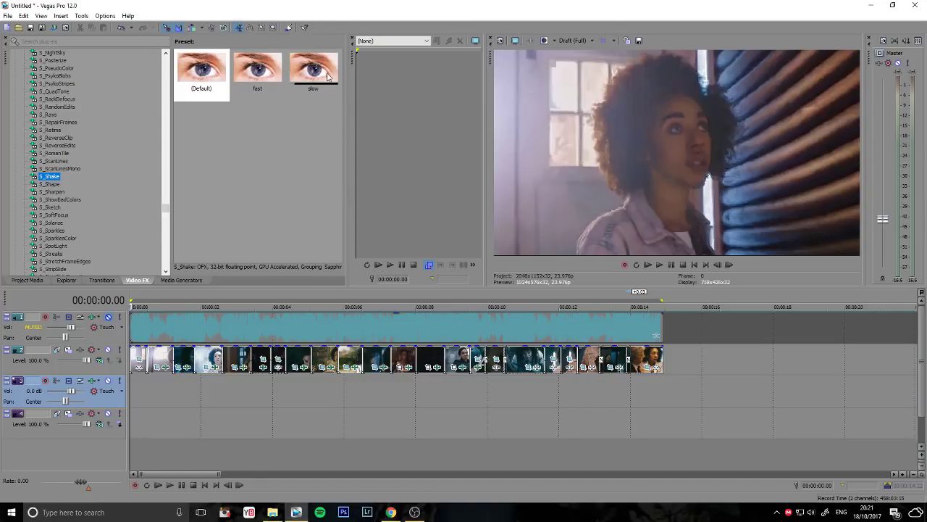
drag(323, 72, 114, 378)
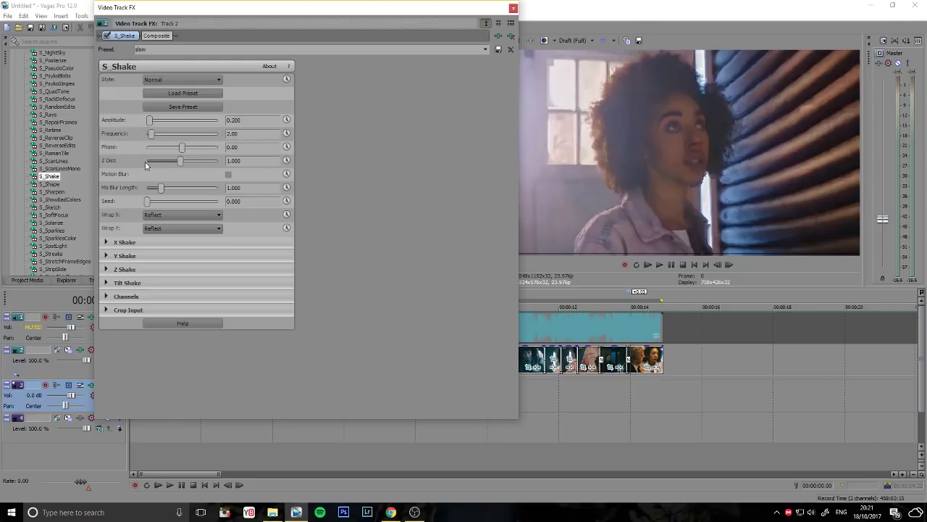
Step: Examine the S_Shake settings for X, Y, Z and Tilt Shake, Channels and Crop Input
click(228, 174)
click(109, 243)
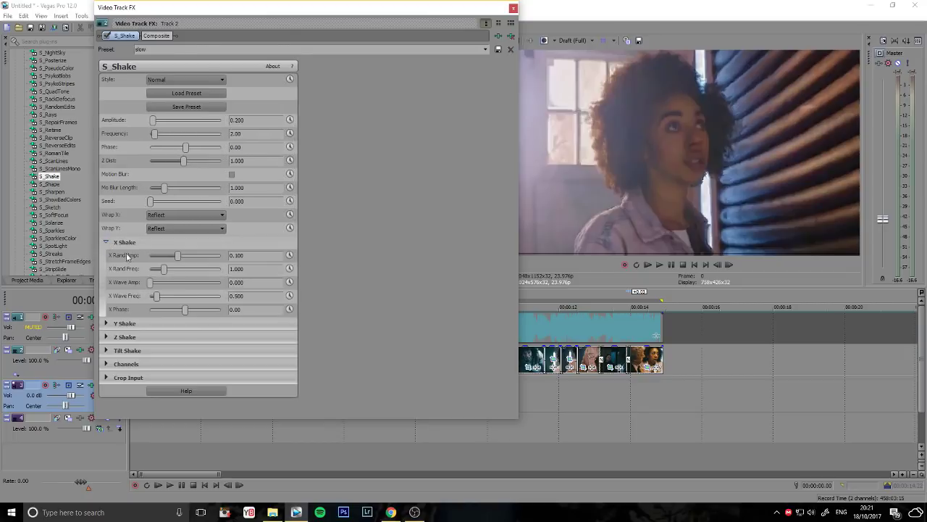
click(105, 325)
scroll(421, 313, down, 2)
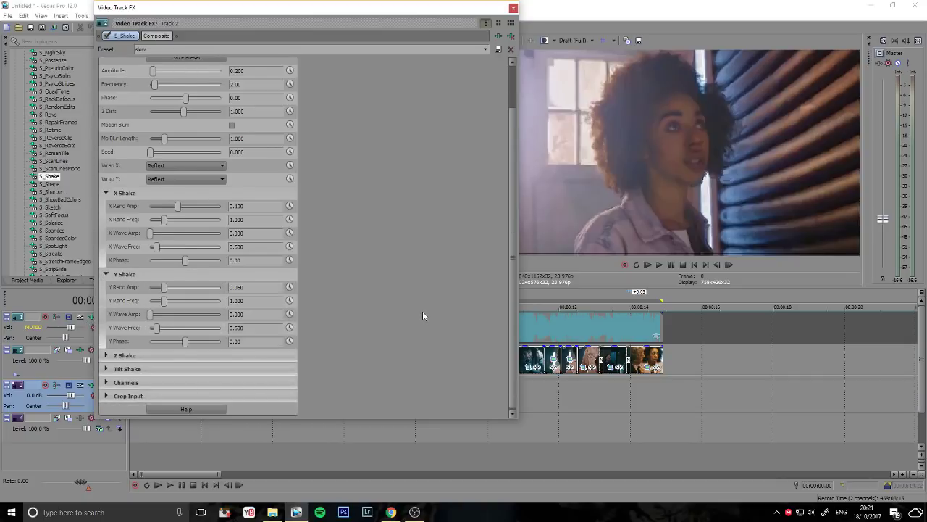
click(106, 356)
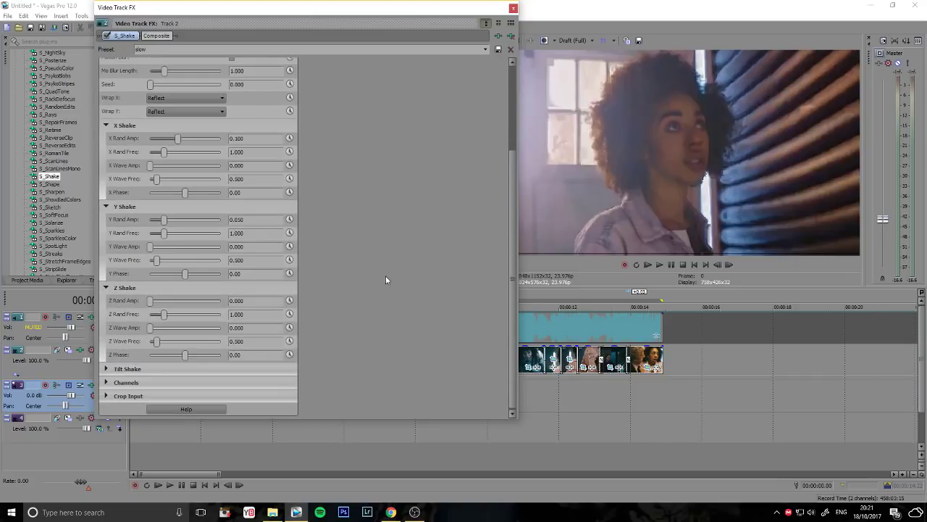
click(106, 369)
scroll(399, 337, down, 3)
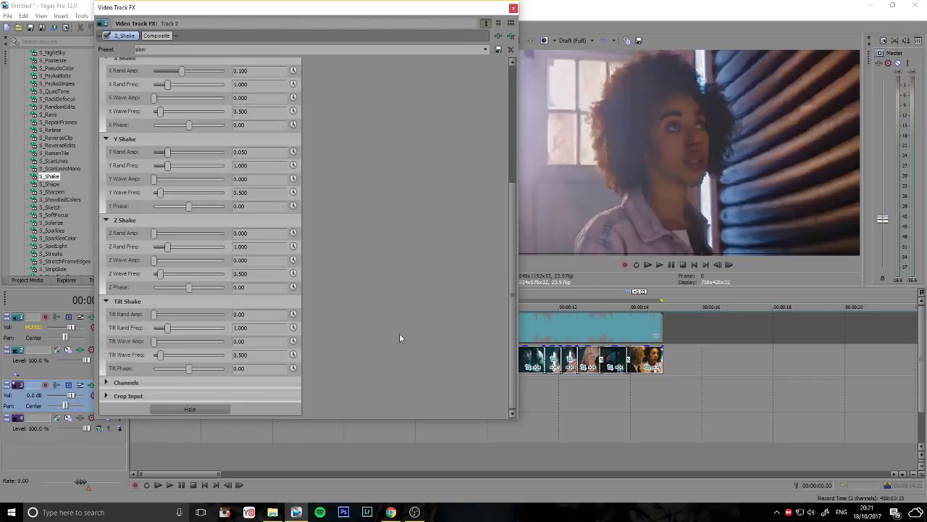
click(106, 382)
scroll(384, 284, down, 3)
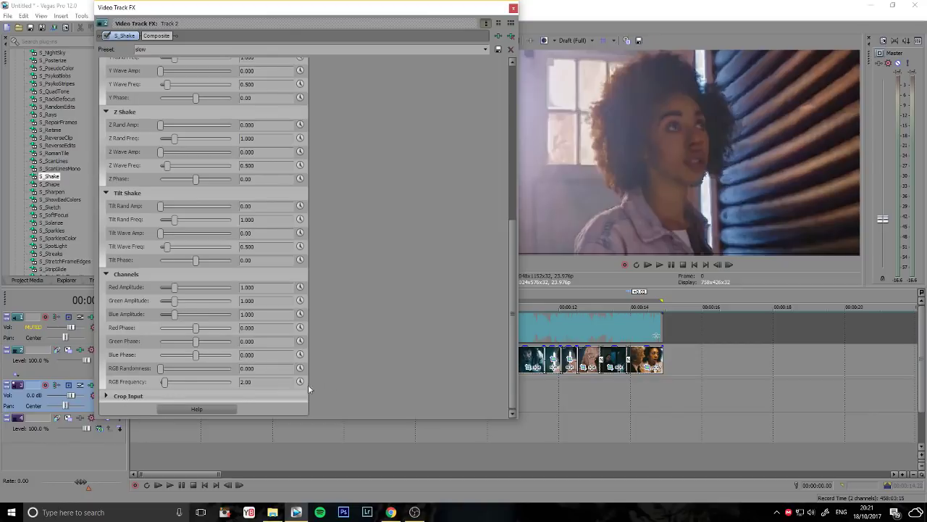
click(106, 396)
scroll(384, 336, down, 3)
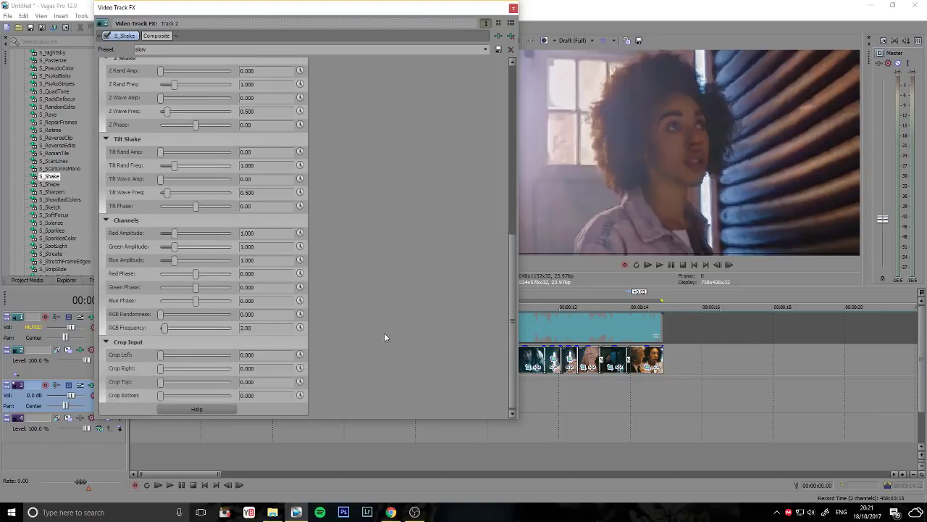
drag(510, 334, 513, 115)
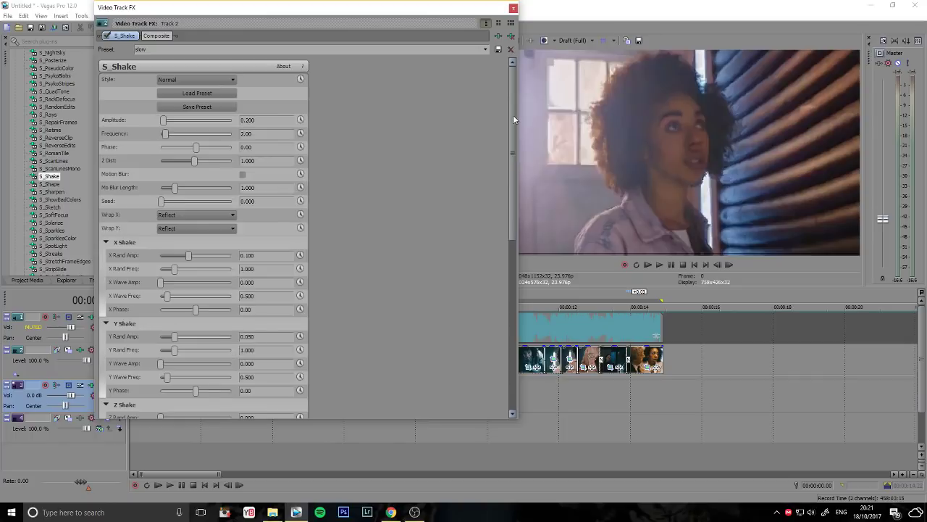
Step: Try the Twitchy style for S_Shake and preview it on the opening clip
click(223, 77)
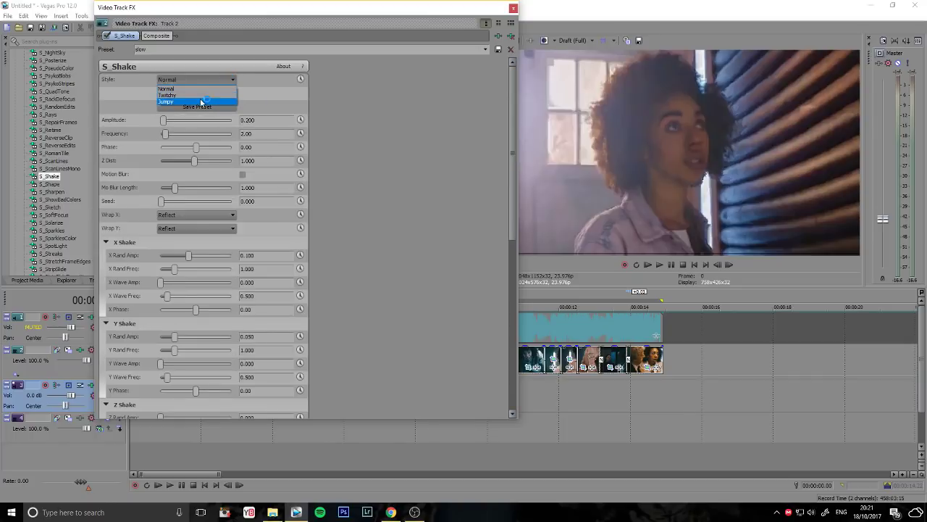
click(203, 96)
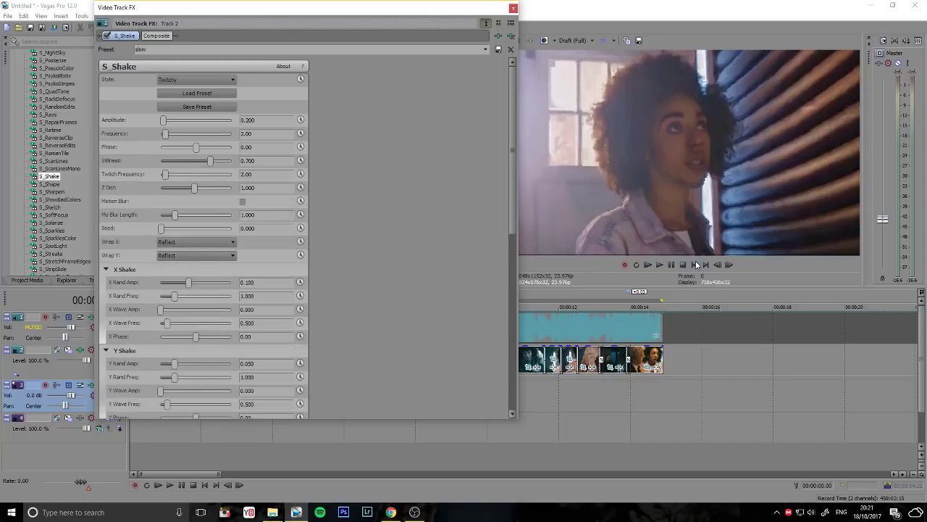
click(672, 265)
click(671, 265)
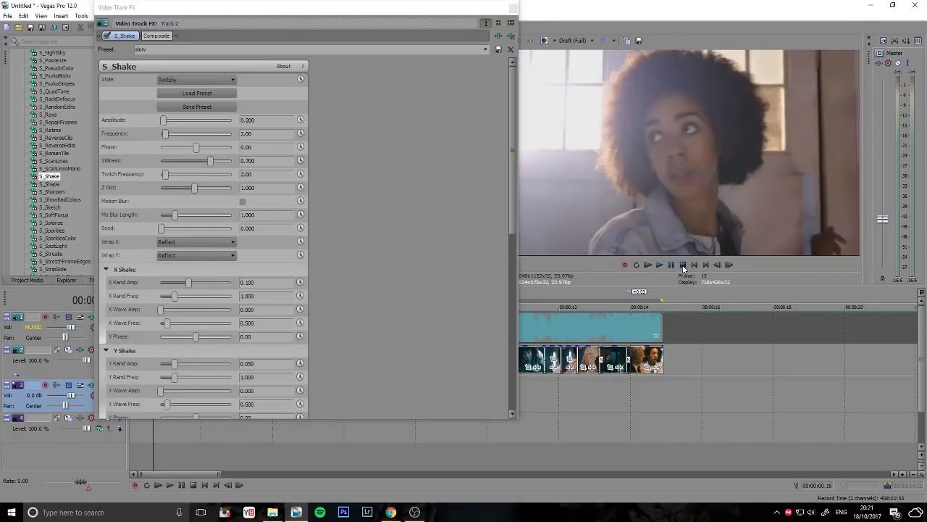
click(682, 265)
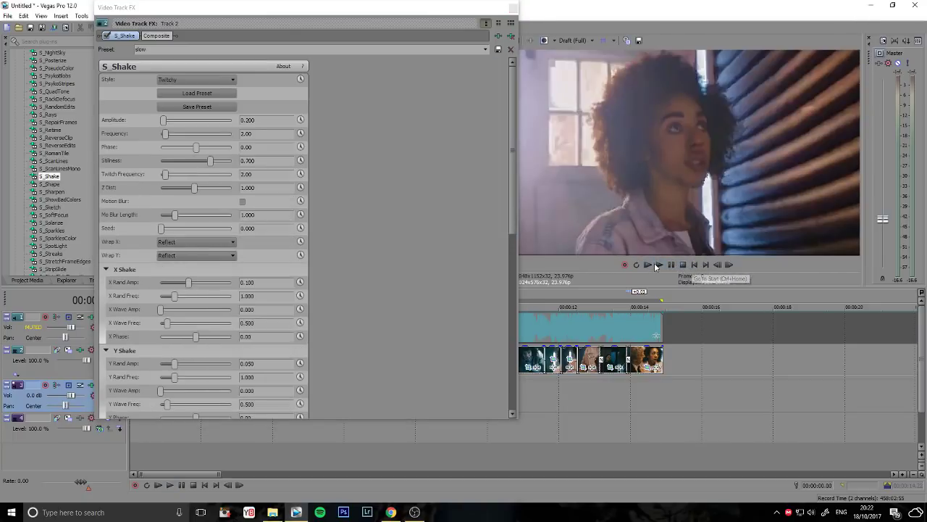
Step: Try the Jumpy style for S_Shake and preview it on the opening clip
click(200, 78)
click(191, 105)
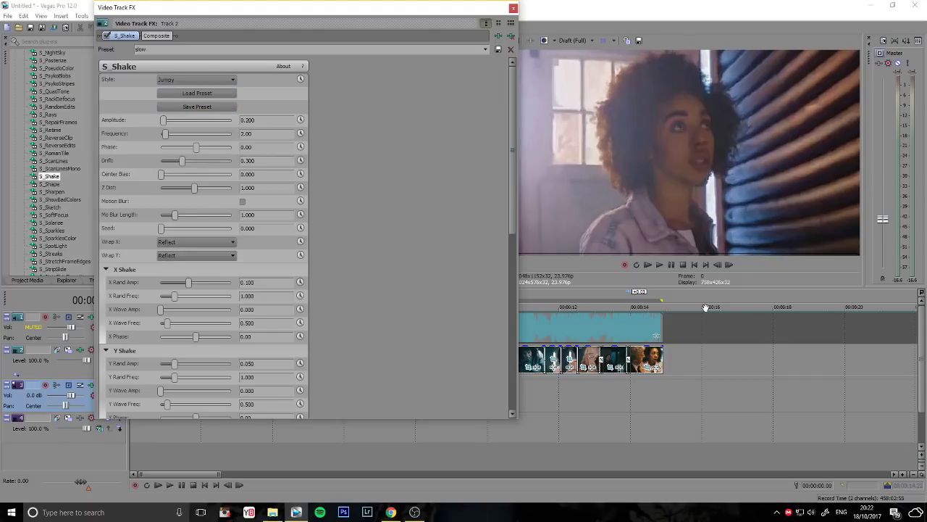
click(671, 266)
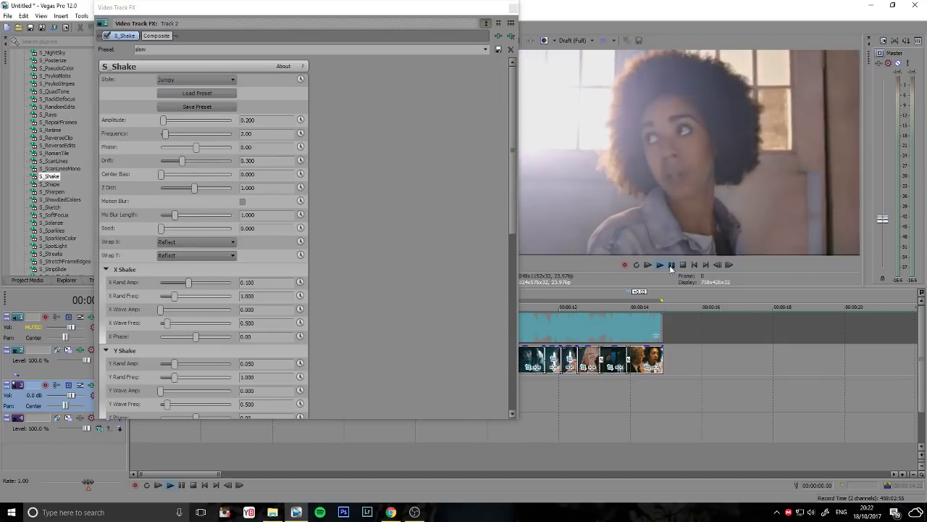
click(672, 265)
Step: Set the S_Shake style back to Normal, close the effect settings and play the edit from its start
click(212, 80)
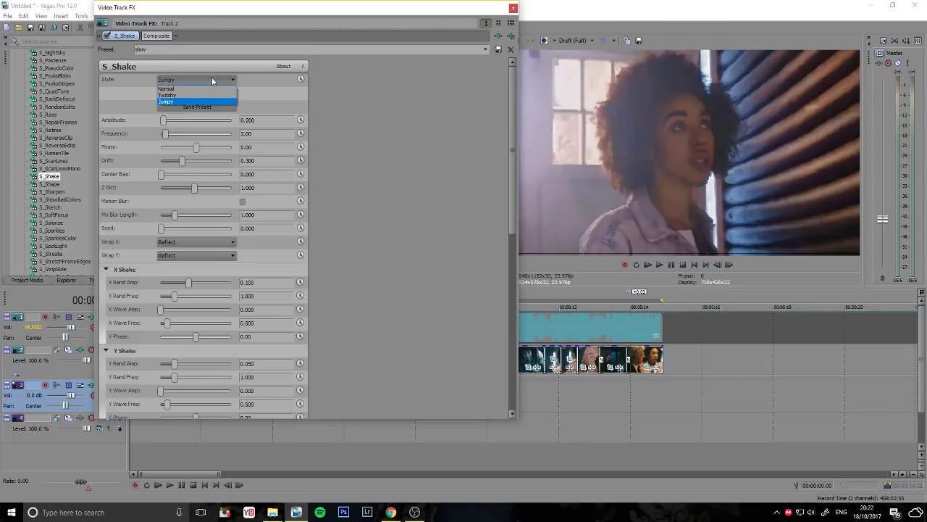
click(206, 88)
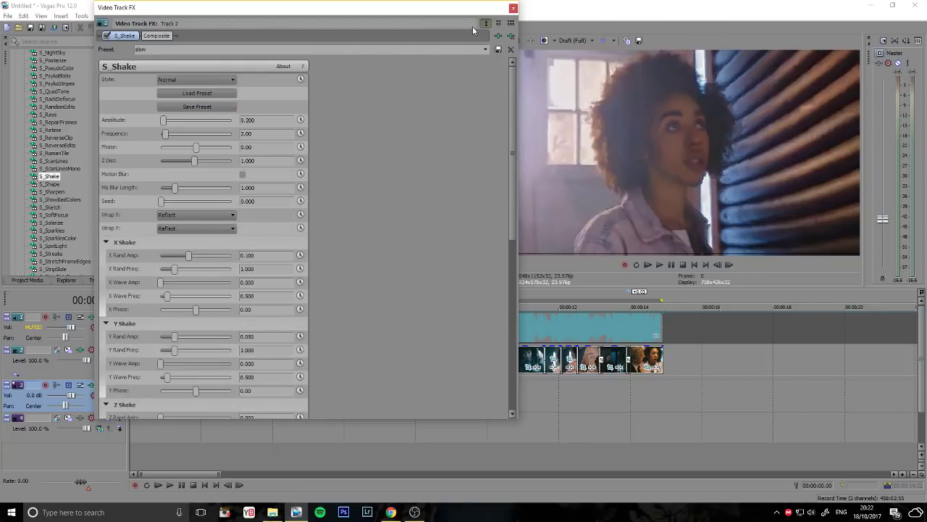
click(514, 9)
click(671, 265)
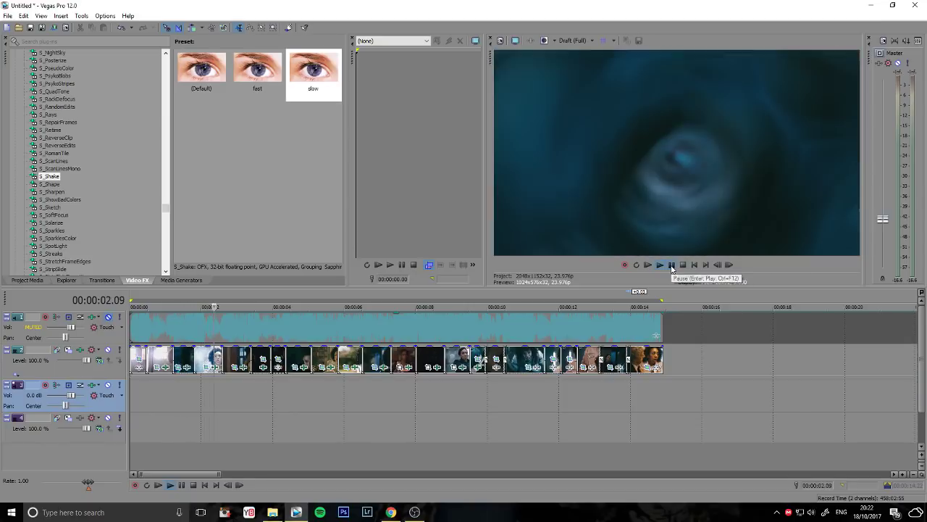
click(672, 265)
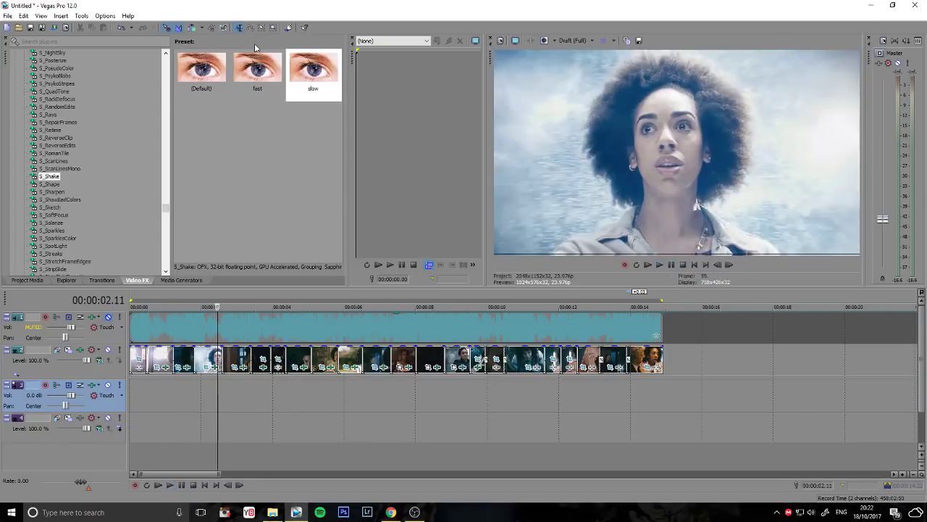
Step: Add a second S_Shake with the fast preset to the whole clip track and preview the edit from its start
click(673, 265)
click(671, 266)
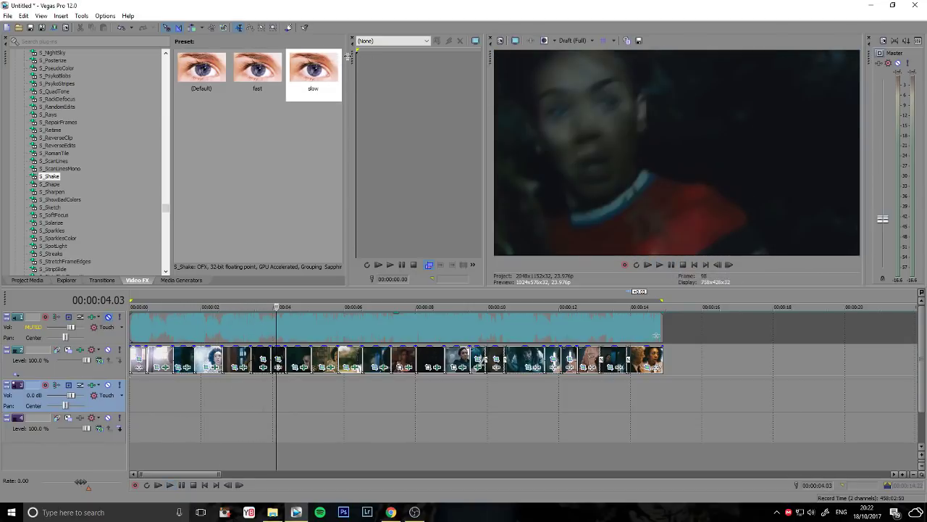
click(259, 74)
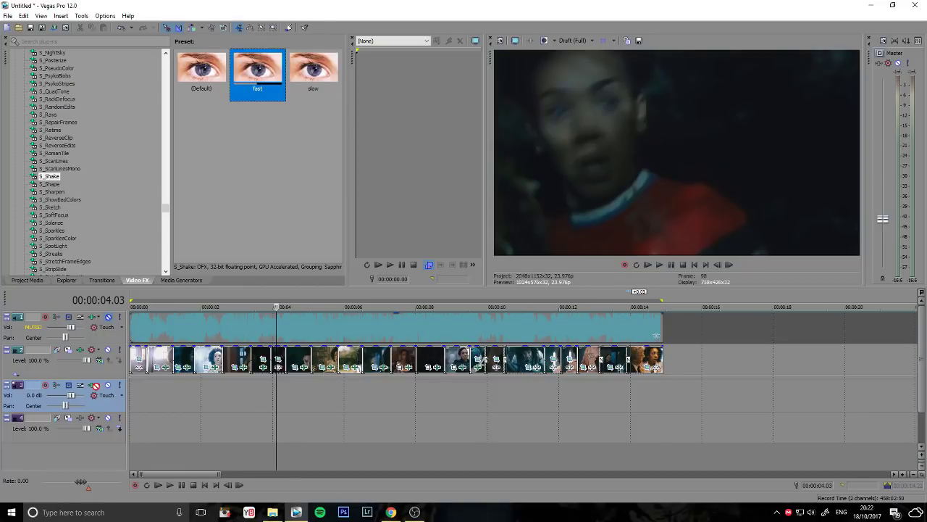
drag(113, 368, 111, 367)
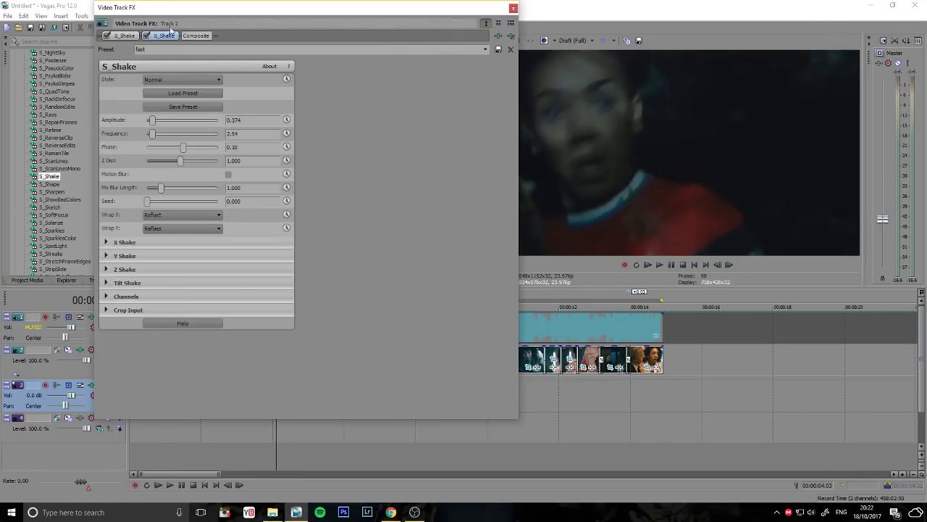
click(513, 8)
click(694, 265)
click(660, 264)
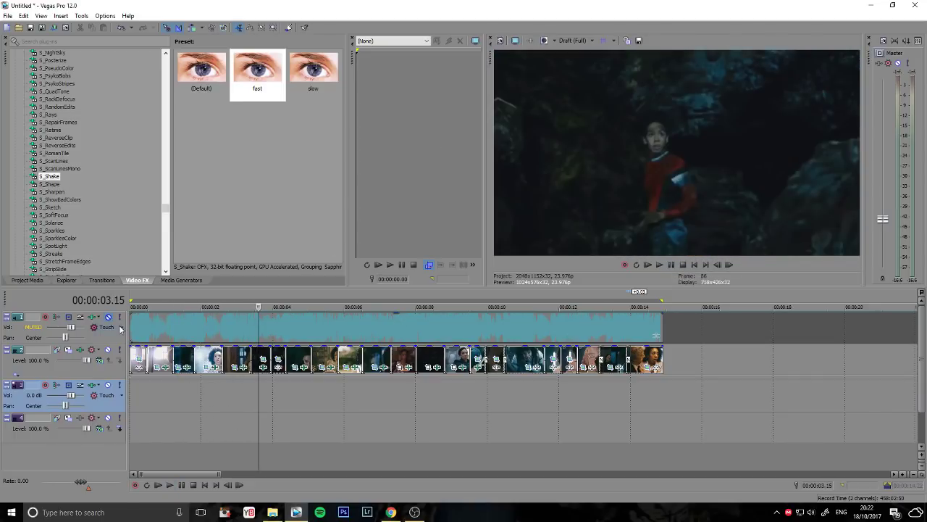
Step: Add the "colouring 44" filter package to the clip track's effect chain and close the effects window
click(81, 346)
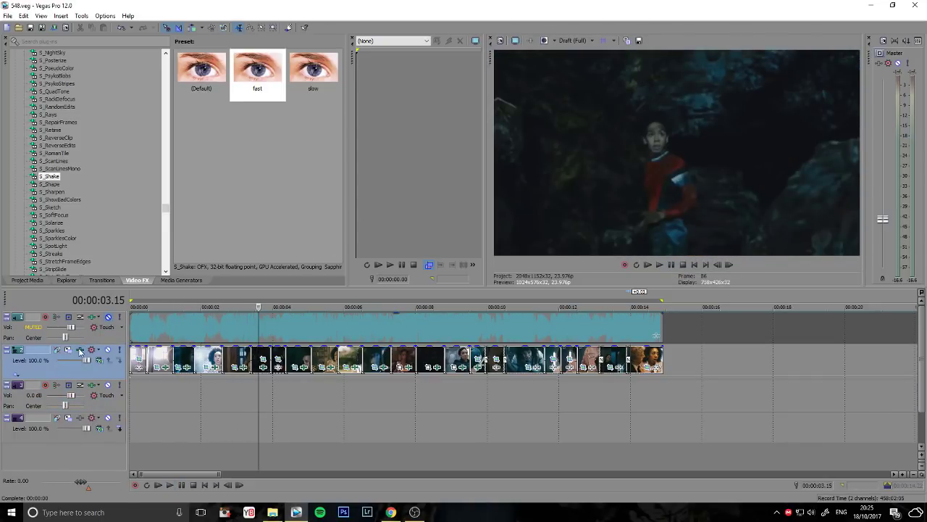
click(80, 351)
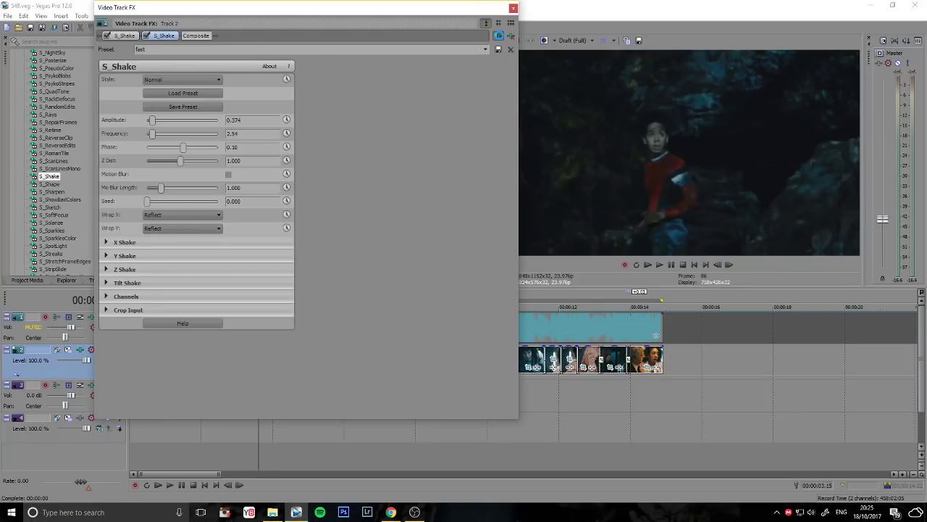
click(498, 35)
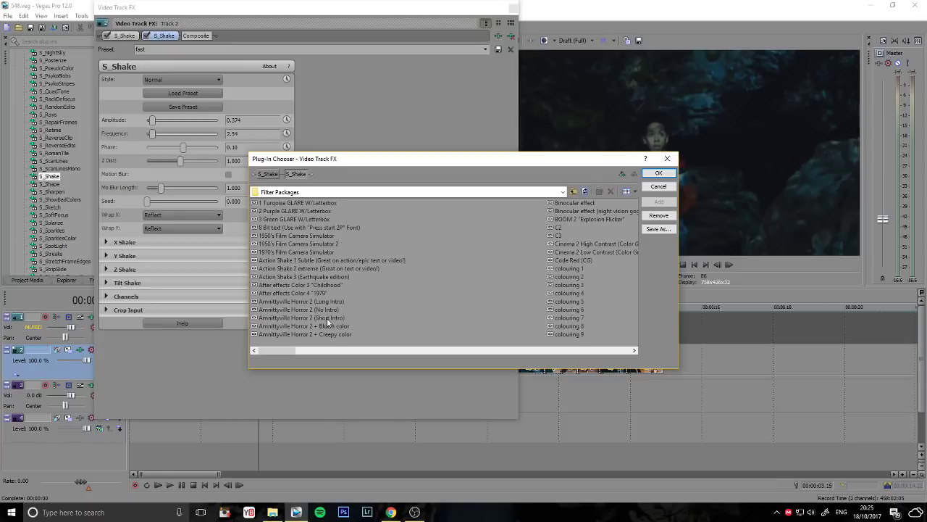
drag(286, 351, 397, 352)
click(572, 203)
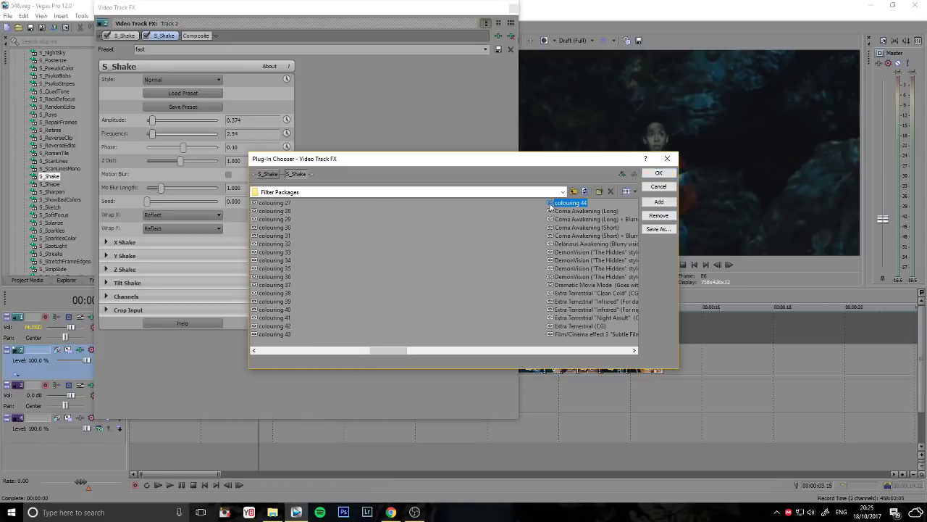
click(658, 201)
click(658, 173)
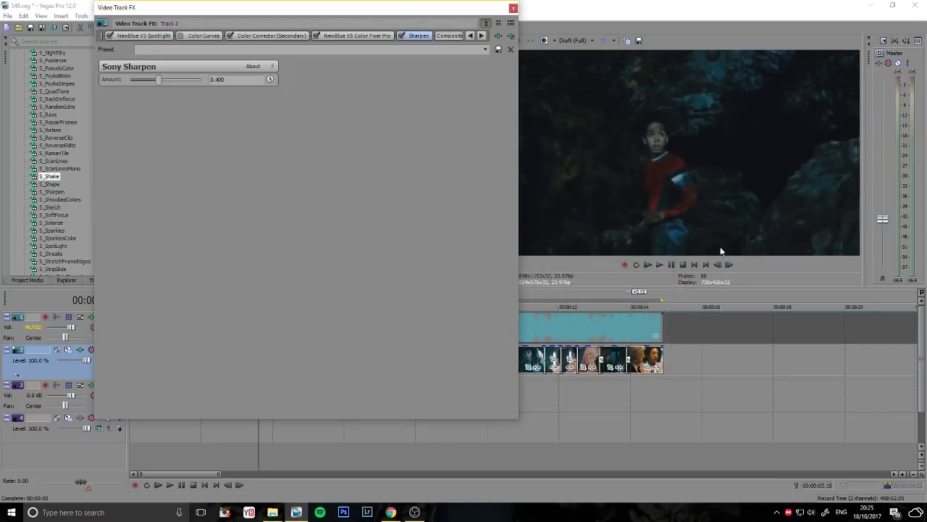
click(514, 9)
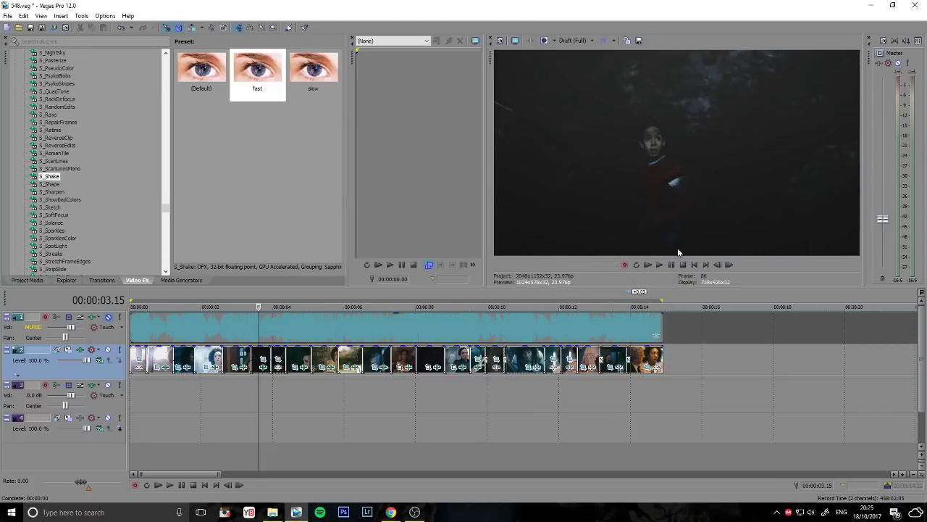
Step: Preview the coloured edit from its start, pausing among the clips past eight seconds
click(695, 263)
click(672, 264)
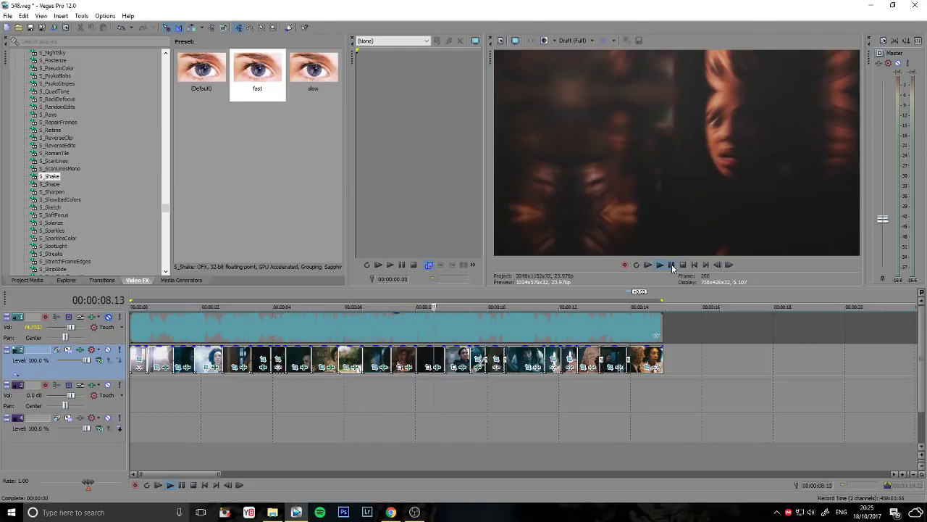
click(671, 265)
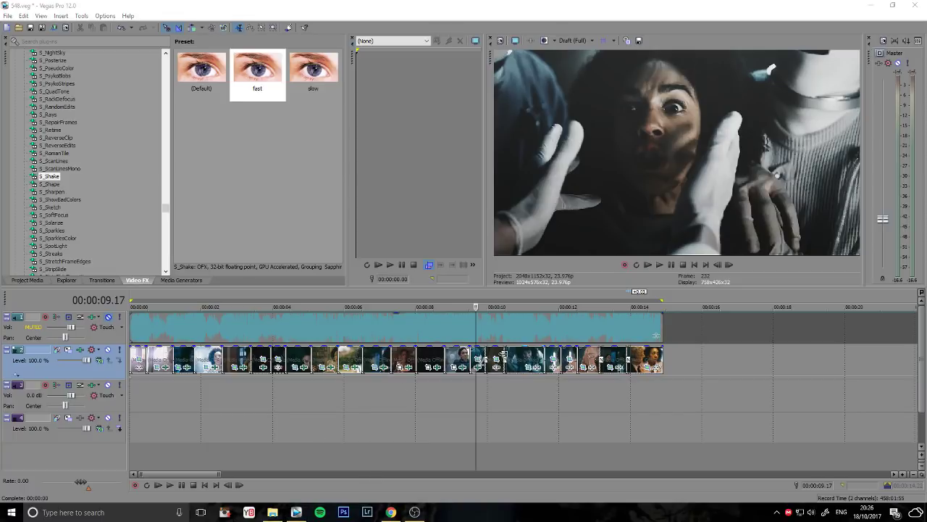
Step: Examine how the colouring looks on individual clips between about 8 and 13 seconds on the timeline
scroll(501, 355, up, 4)
click(417, 376)
click(354, 355)
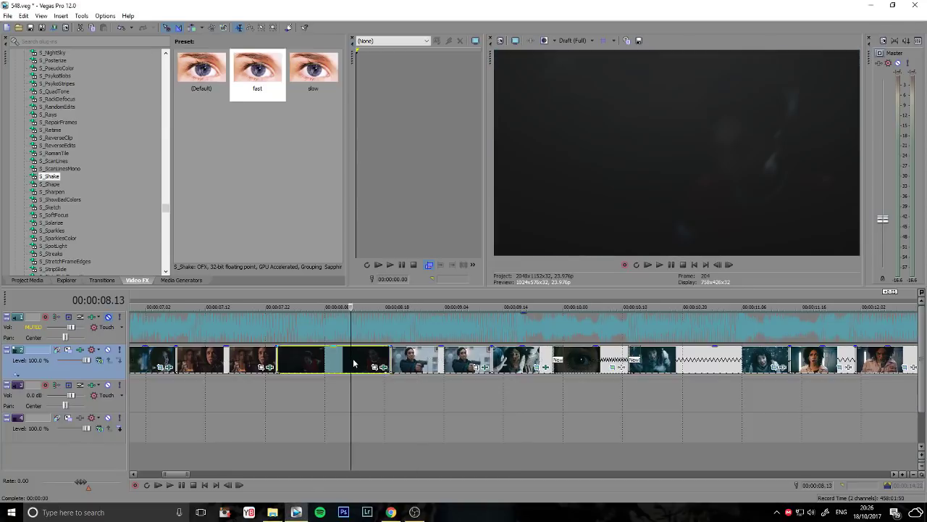
scroll(353, 358, down, 5)
click(399, 365)
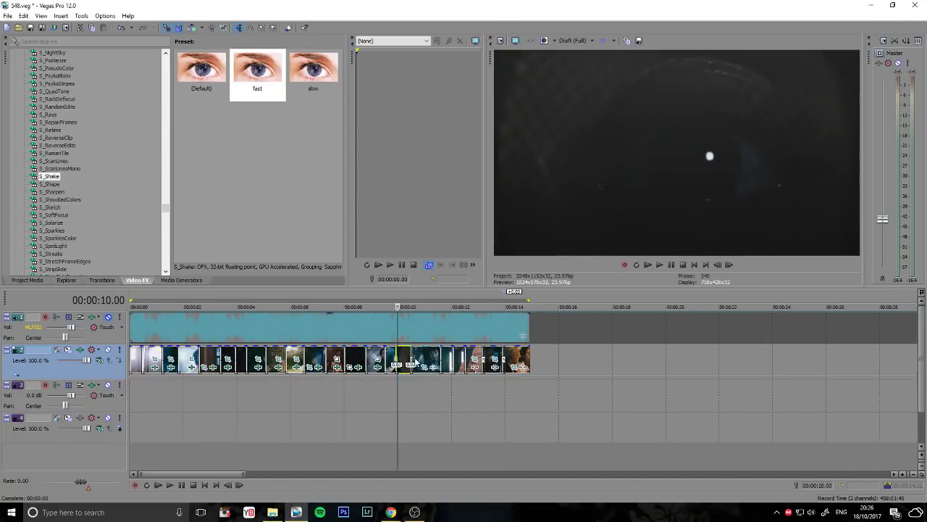
click(424, 360)
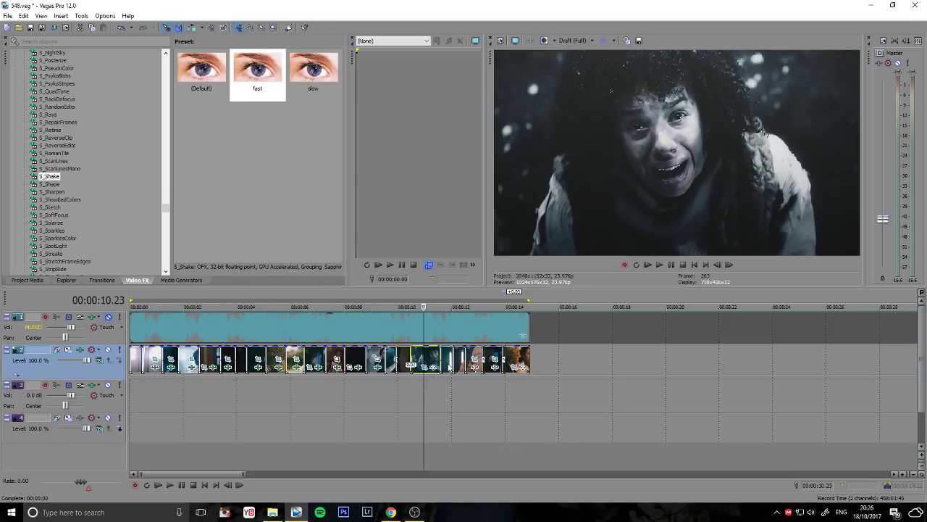
click(449, 367)
click(459, 361)
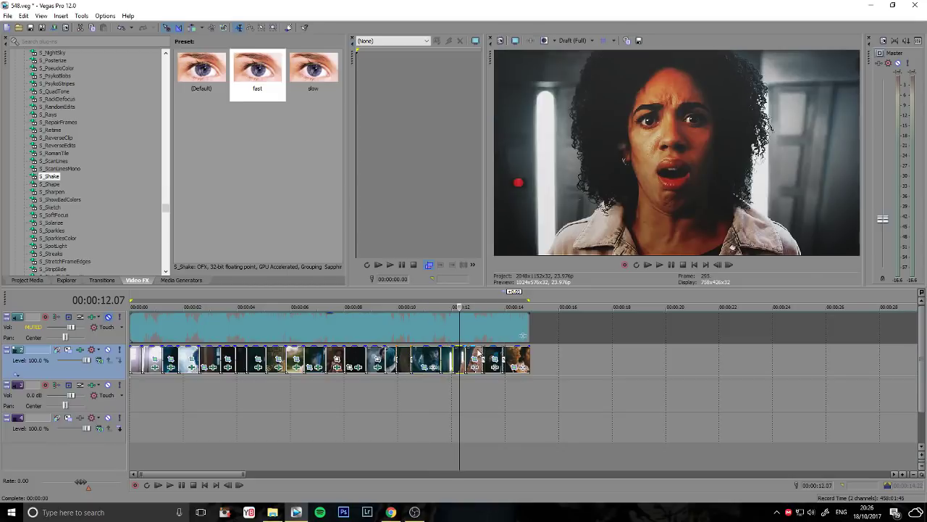
click(477, 360)
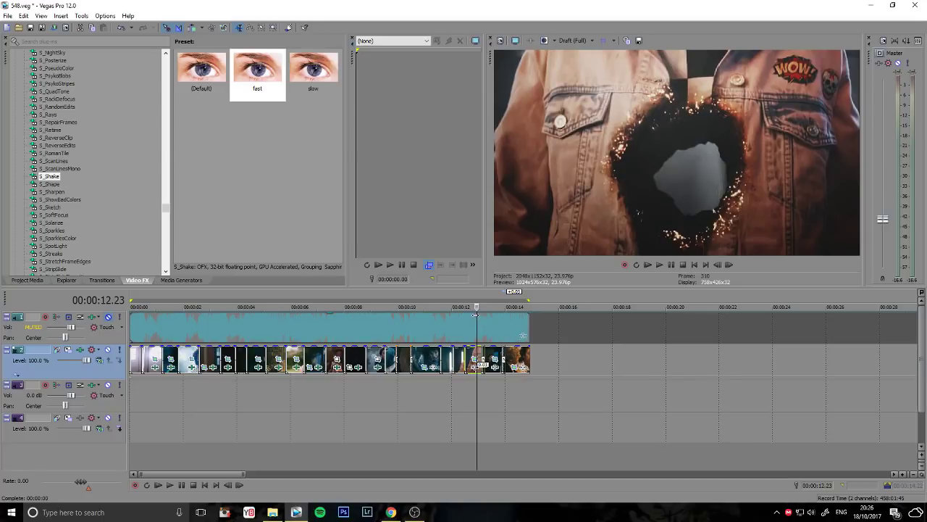
click(473, 315)
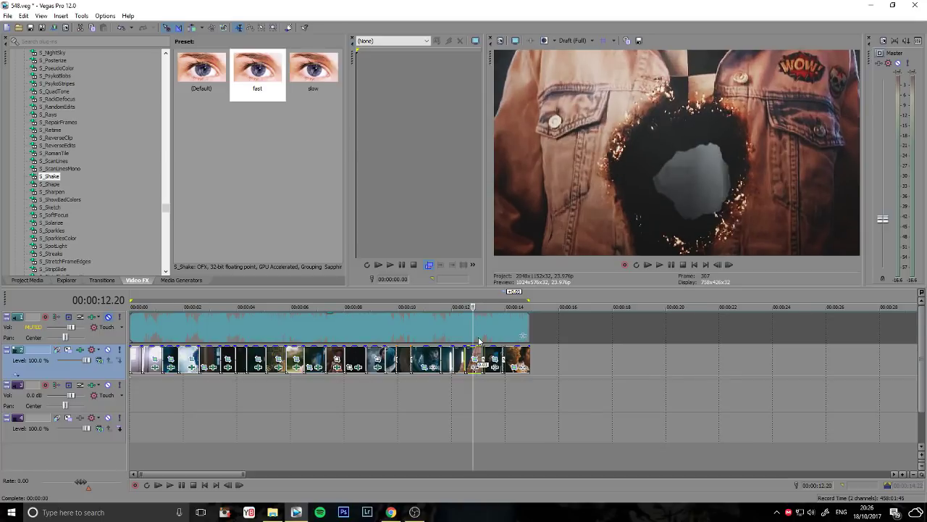